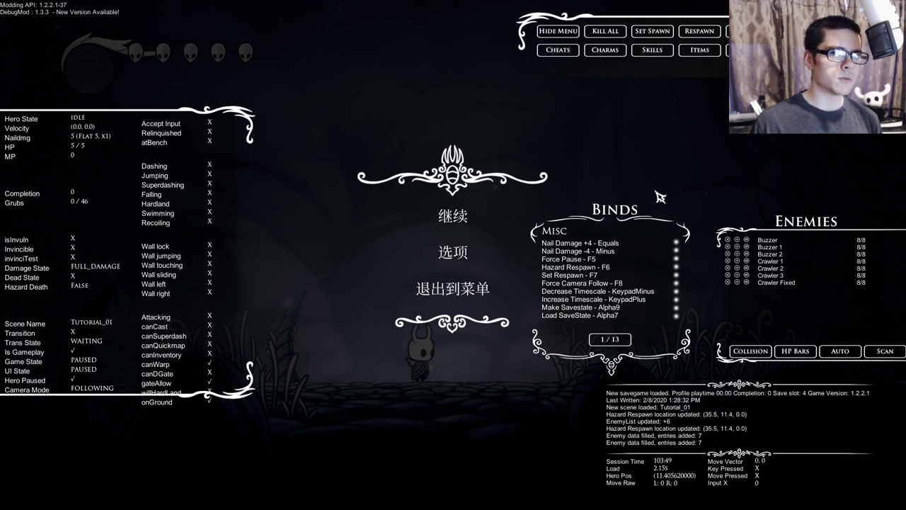
# Step: Hide and restore the debug overlay, then look through the available cheat and charm options
pyautogui.click(559, 33)
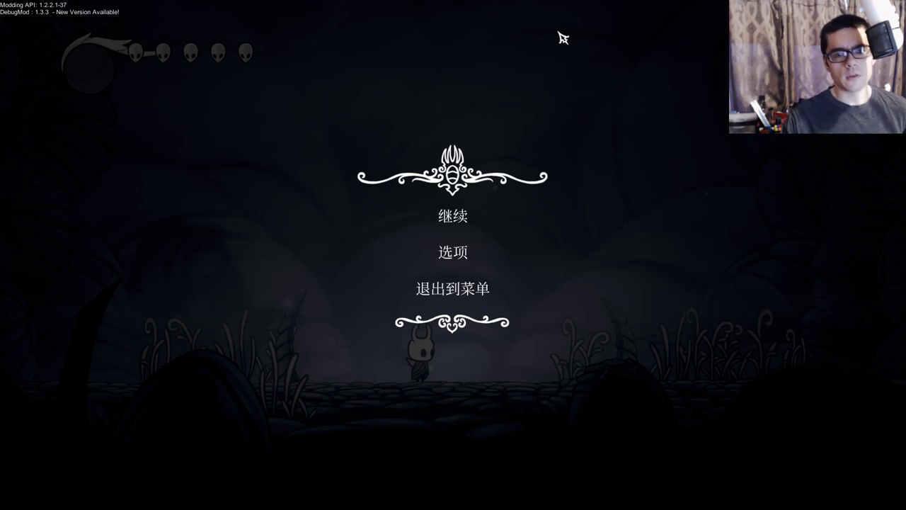
pyautogui.press('F1')
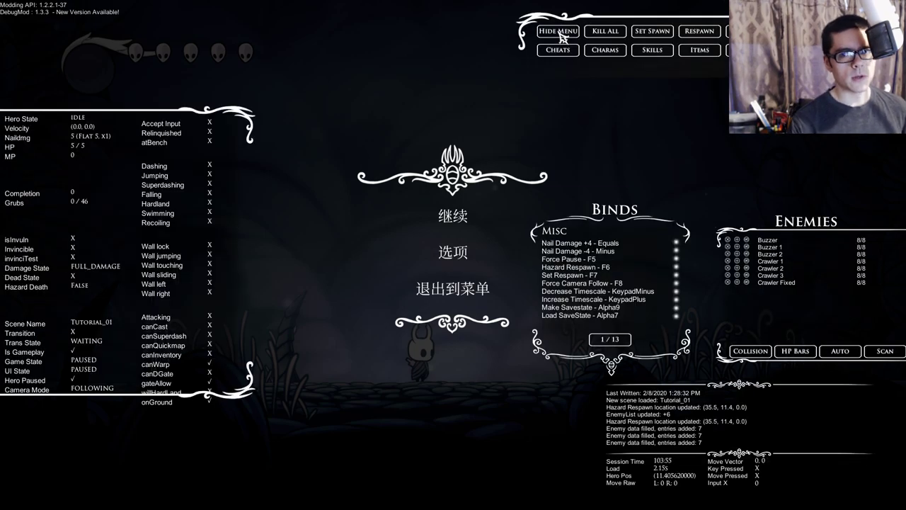
pyautogui.click(557, 51)
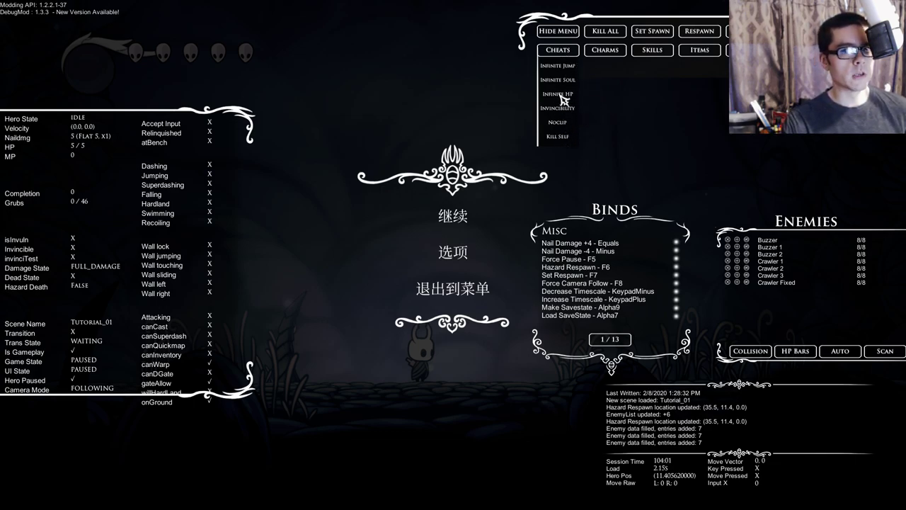
pyautogui.click(605, 49)
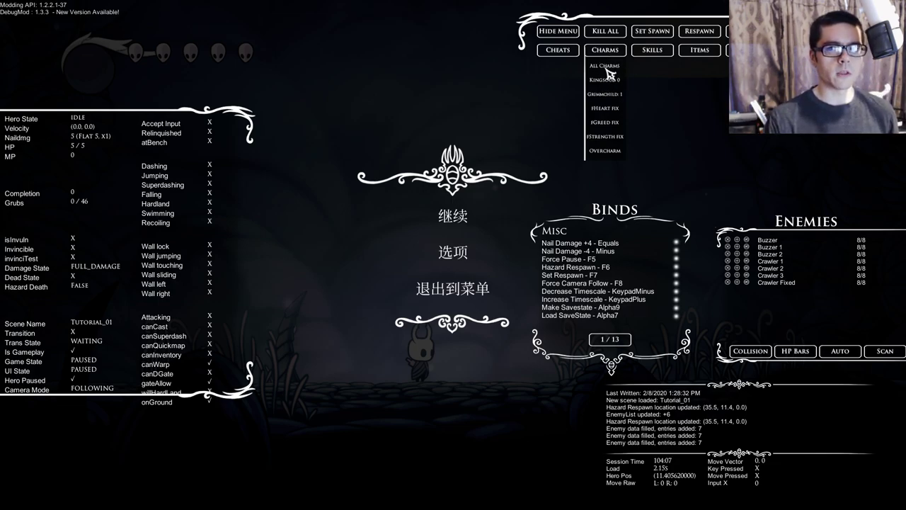
# Step: Cycle the dash skill repeatedly through Mothwing Cloak, Shade Cloak and no dash upgrade
pyautogui.click(652, 50)
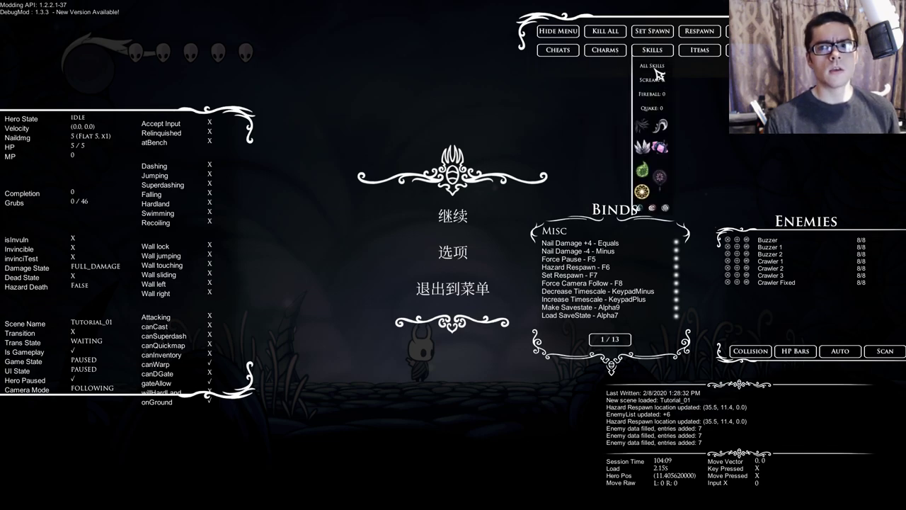
pyautogui.click(642, 130)
pyautogui.click(642, 130)
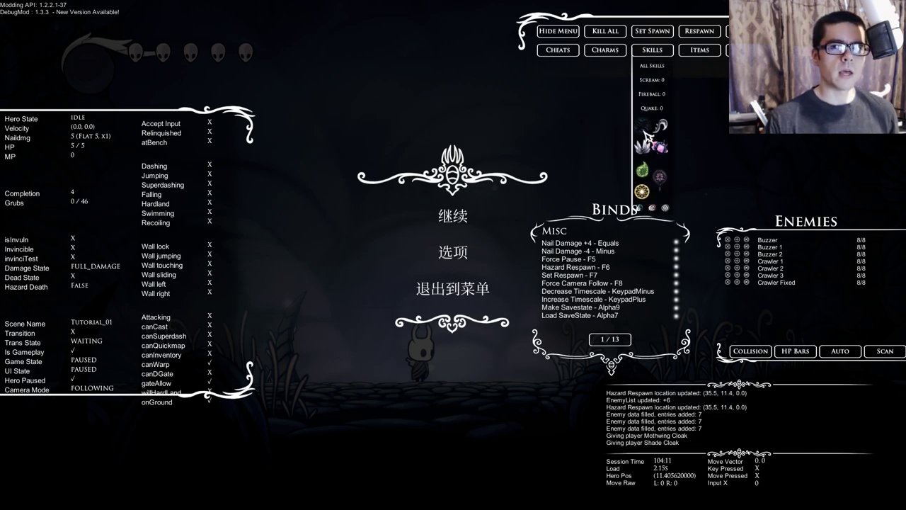
pyautogui.click(643, 130)
pyautogui.click(645, 130)
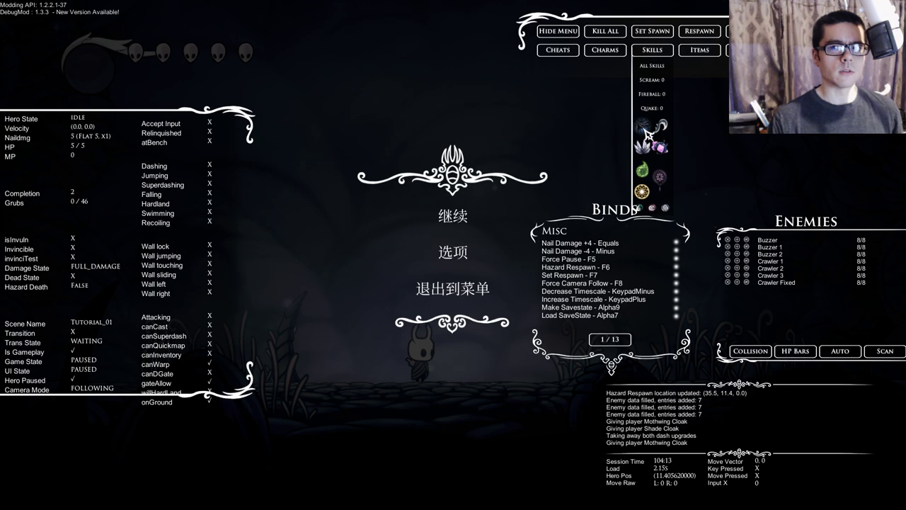
pyautogui.click(645, 130)
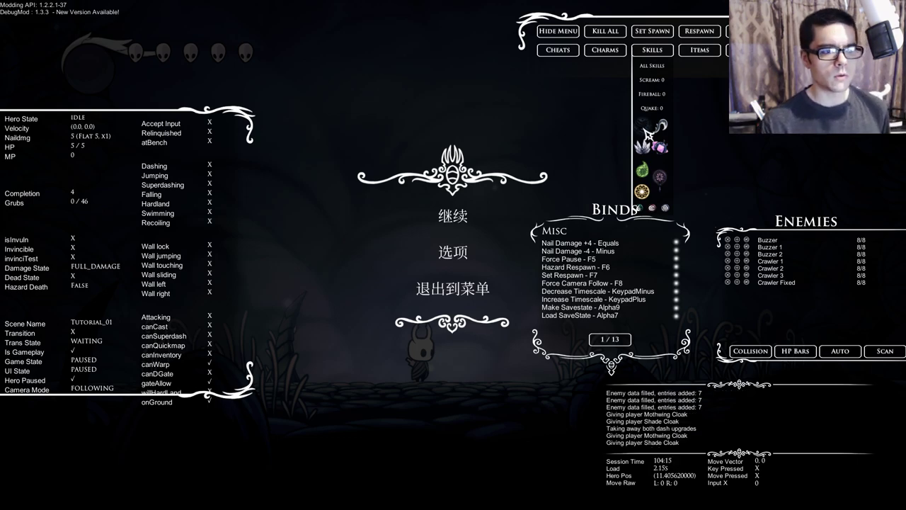
pyautogui.click(644, 129)
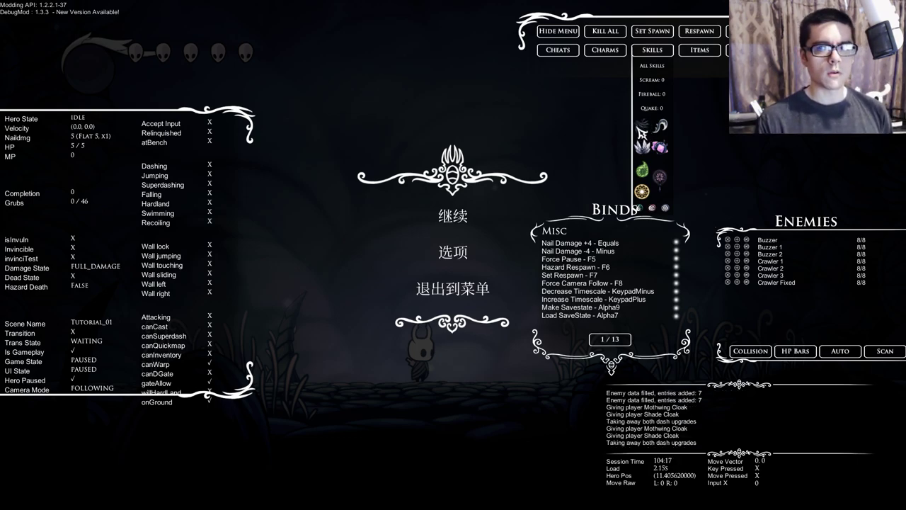
pyautogui.click(645, 131)
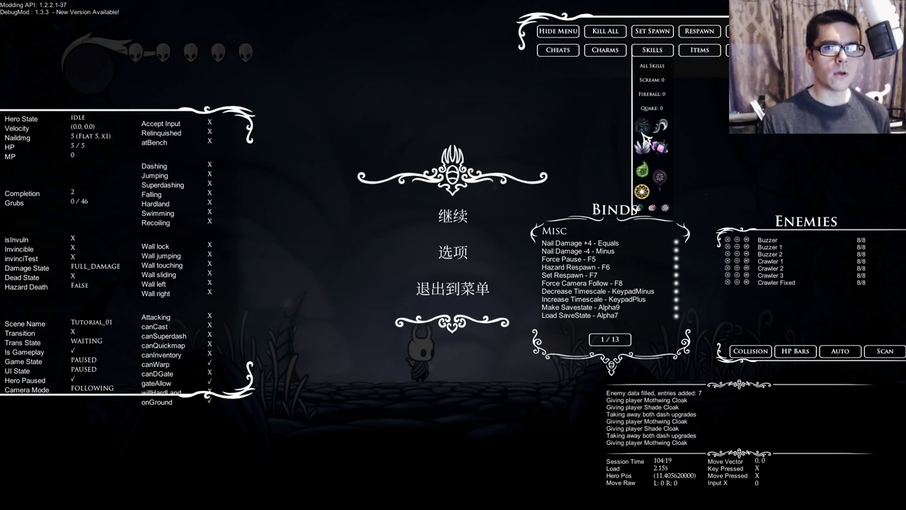
pyautogui.click(644, 131)
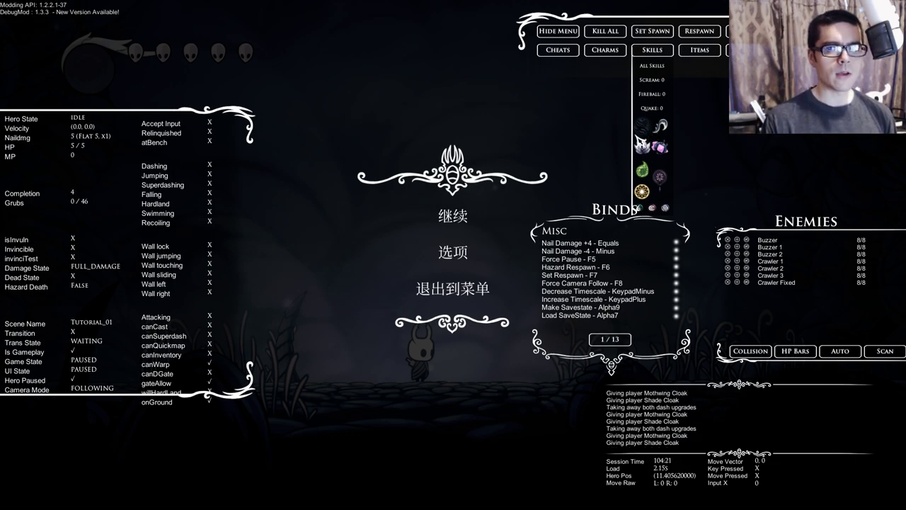
pyautogui.click(646, 131)
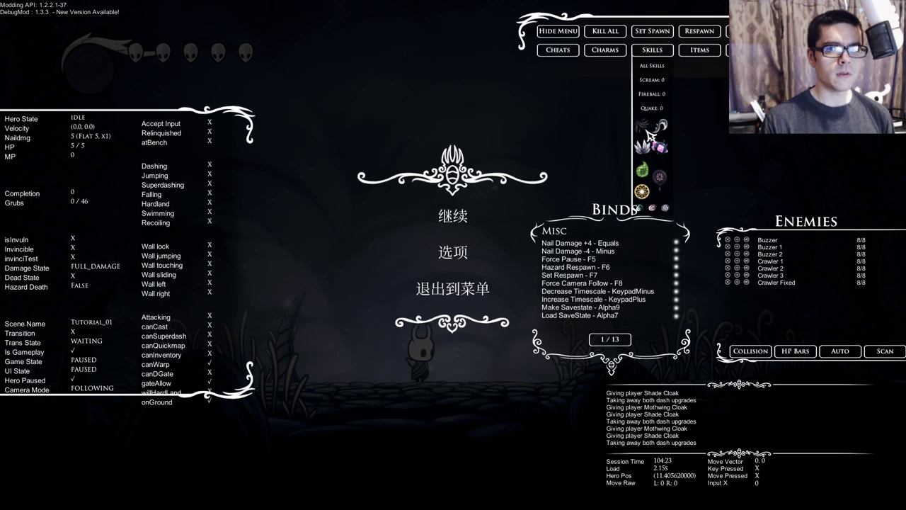
# Step: Give the player all skills and show the item options in place of the skill options
pyautogui.click(652, 66)
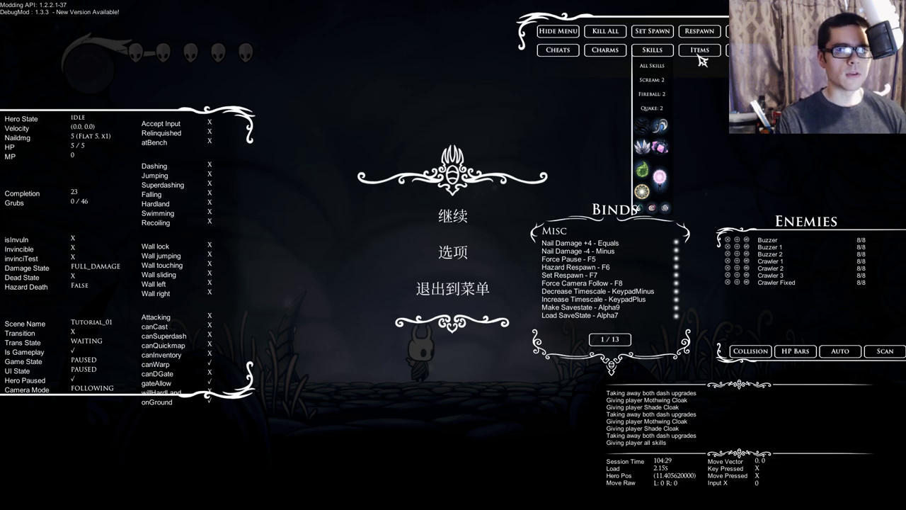
pyautogui.click(698, 53)
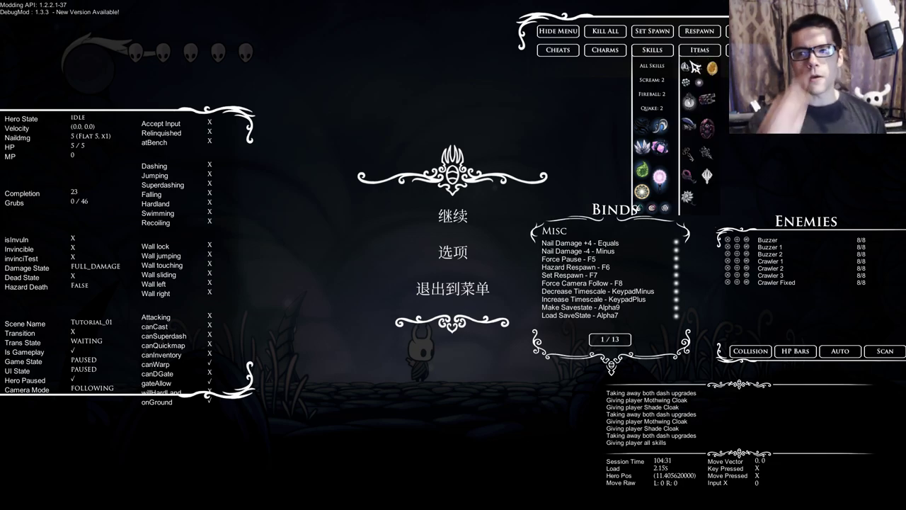
pyautogui.click(667, 51)
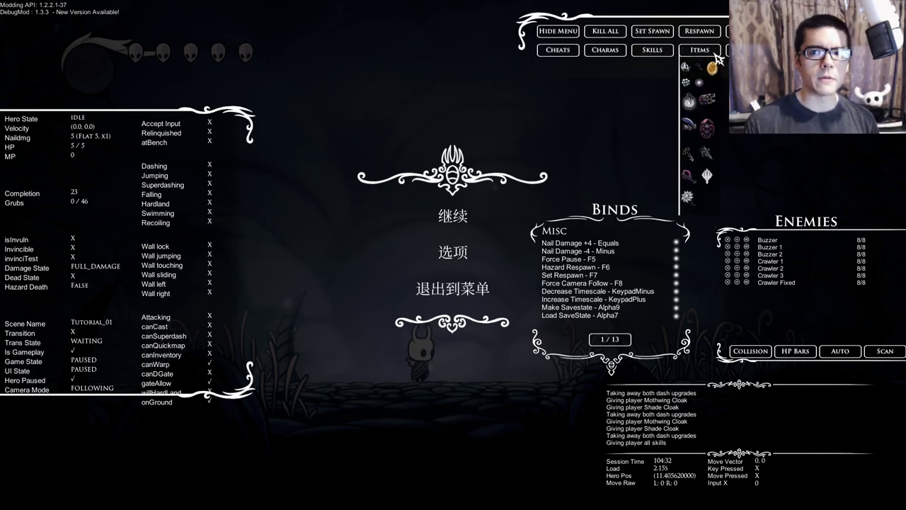
# Step: Give the player 5000 geo in increments of 1000 and about 900 essence in increments of 100
pyautogui.click(685, 84)
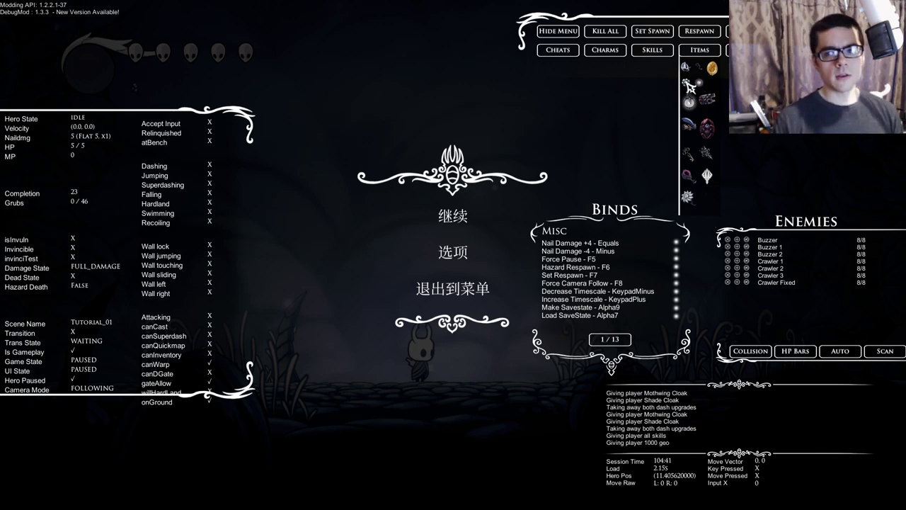
pyautogui.click(703, 87)
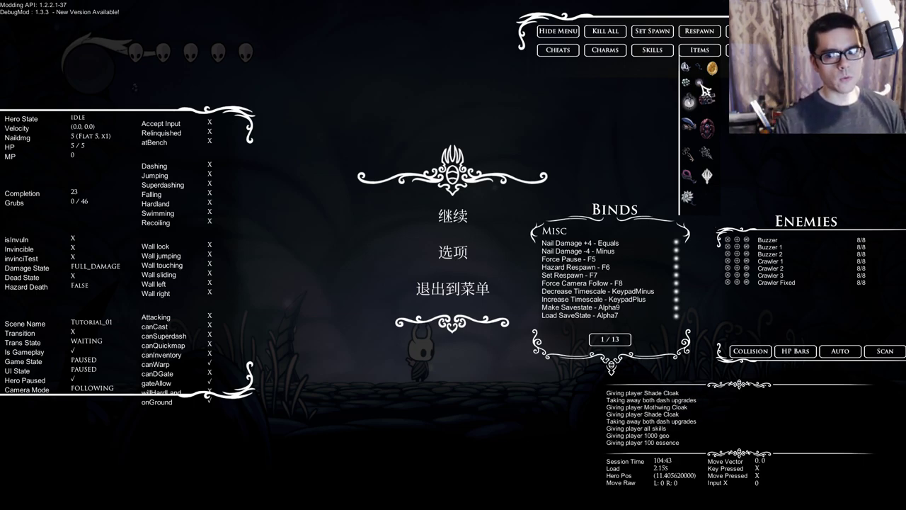
pyautogui.click(703, 87)
pyautogui.click(703, 87)
pyautogui.click(703, 87)
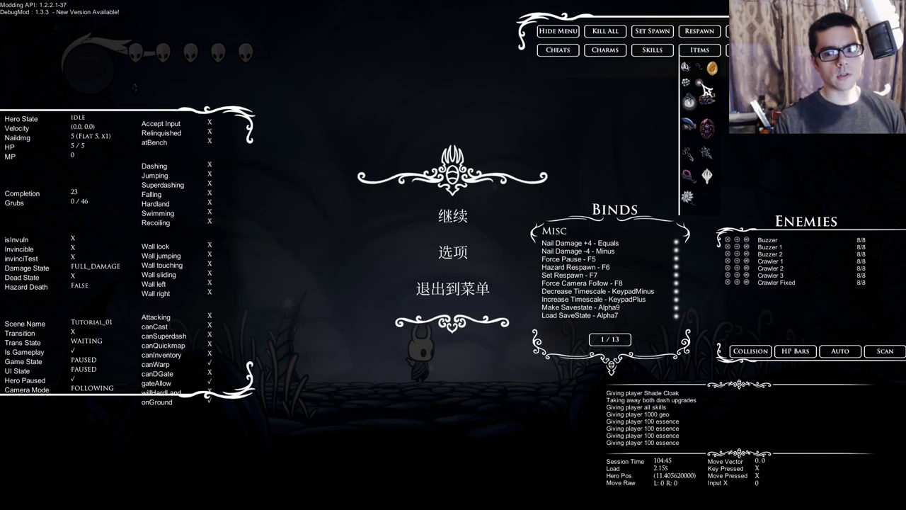
pyautogui.click(703, 87)
pyautogui.click(702, 87)
pyautogui.click(703, 87)
pyautogui.click(685, 83)
pyautogui.click(685, 82)
pyautogui.click(686, 82)
pyautogui.click(685, 82)
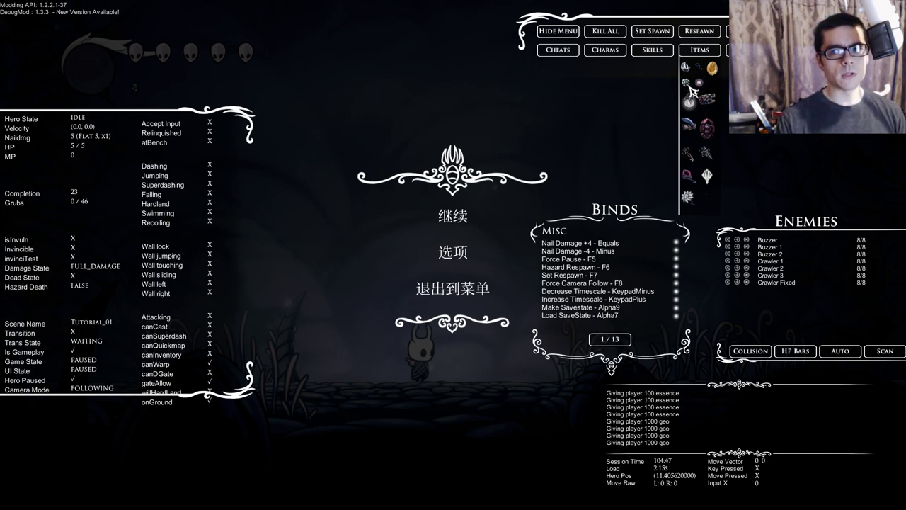
# Step: Toggle the delicate flower on and off, and give the player the lantern
pyautogui.click(692, 200)
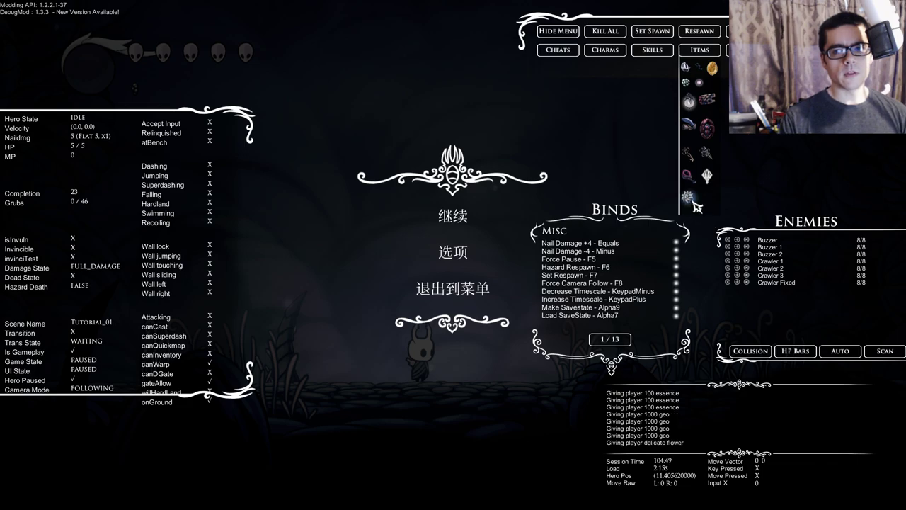
pyautogui.click(693, 201)
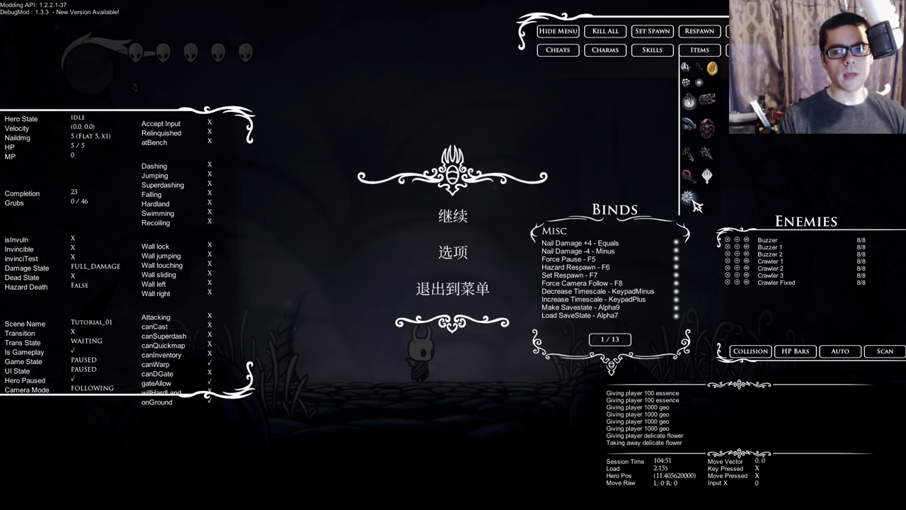
pyautogui.click(693, 201)
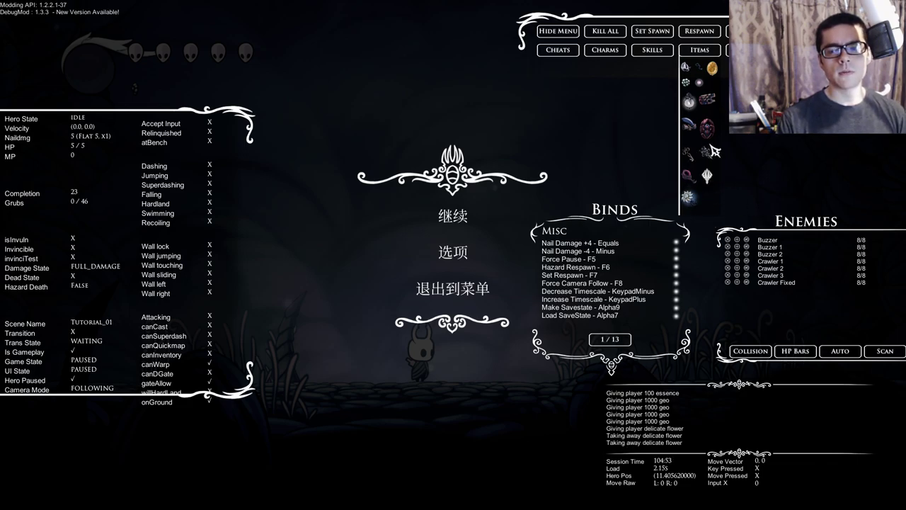
pyautogui.click(692, 103)
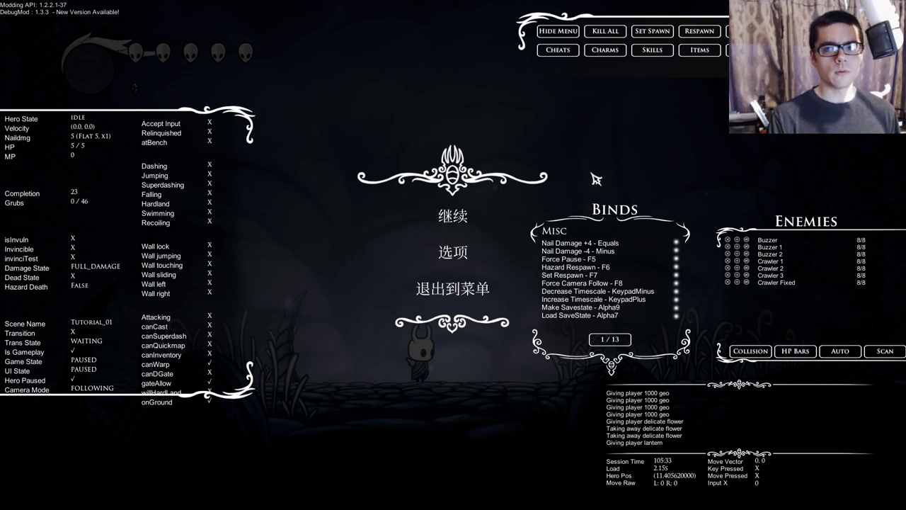
# Step: Resume play briefly to check the added geo on the knight's counter, and pause the game again
pyautogui.click(453, 215)
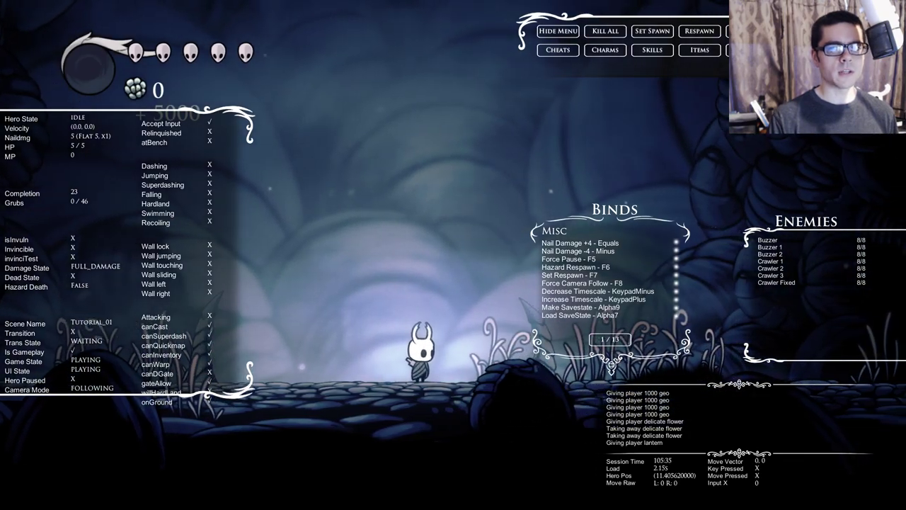
pyautogui.press('Left')
pyautogui.press('x')
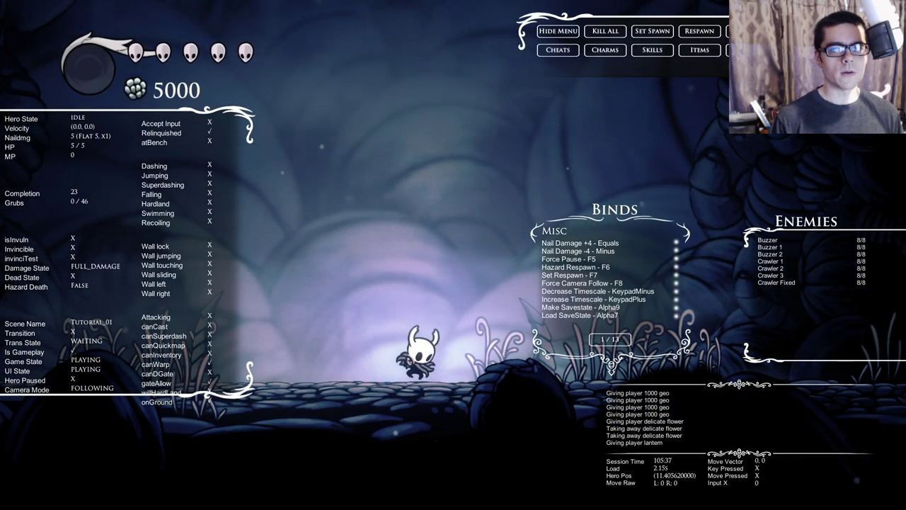
pyautogui.press('Escape')
# Step: Expand the item and skill options, and resume play to save the current spot as a dreamgate entry
pyautogui.click(709, 50)
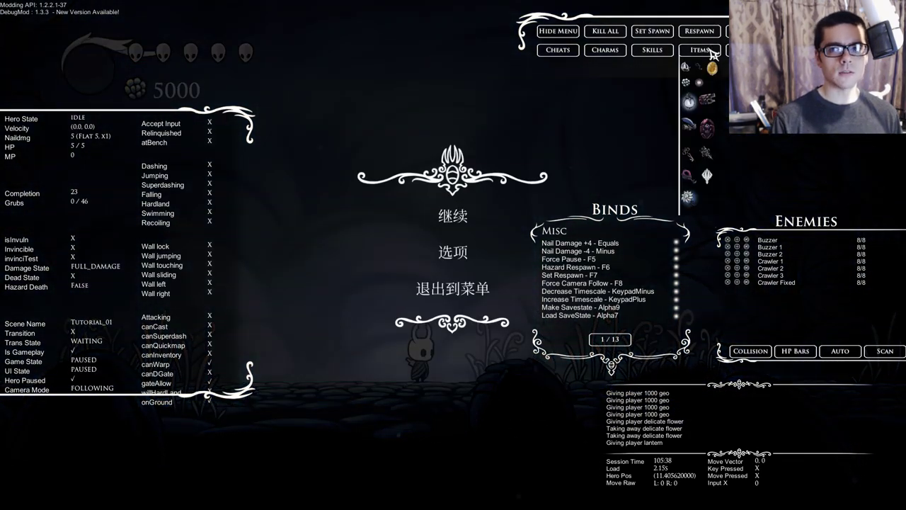
pyautogui.click(651, 50)
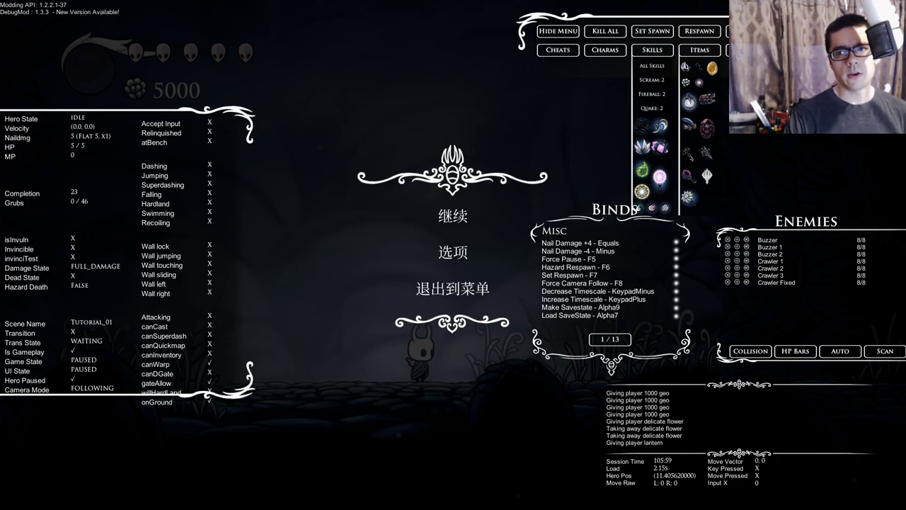
pyautogui.press('Escape')
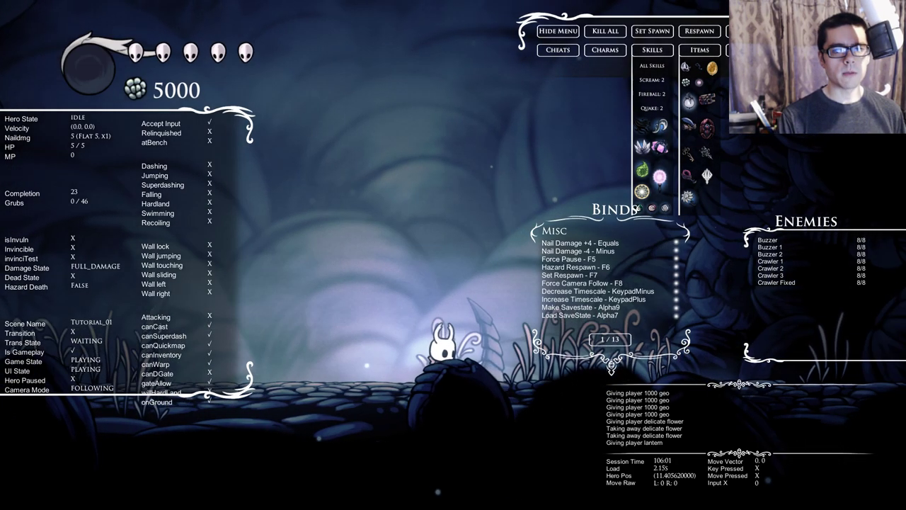
pyautogui.press('Escape')
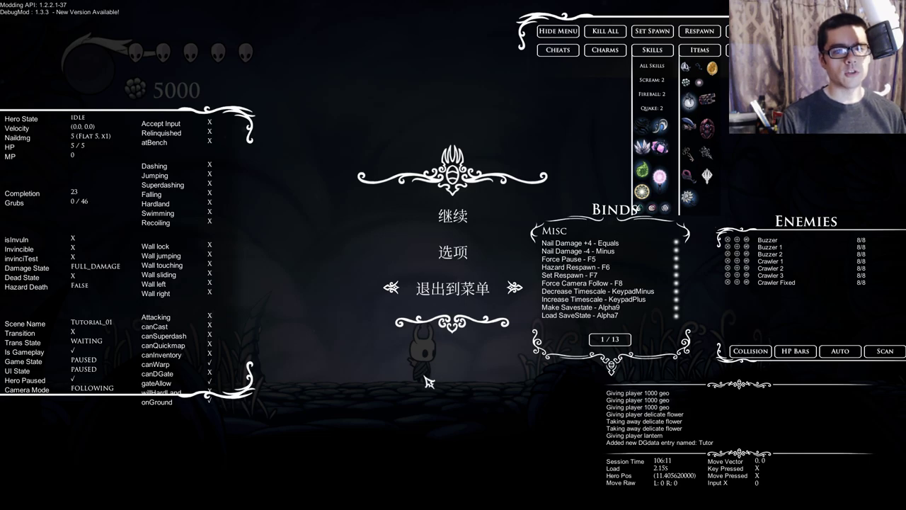
# Step: Set the dreamgate warp to the saved spot in Tutorial_01 and warp the knight there
pyautogui.click(455, 218)
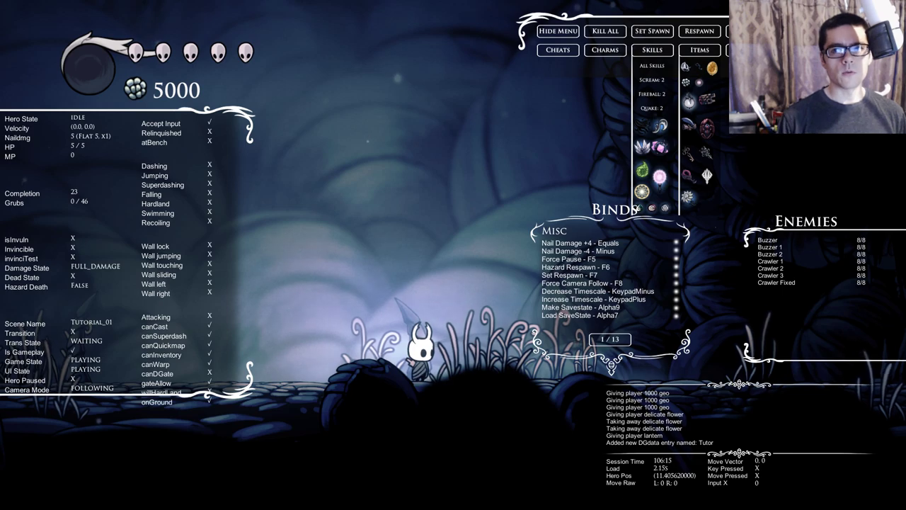
pyautogui.press('Escape')
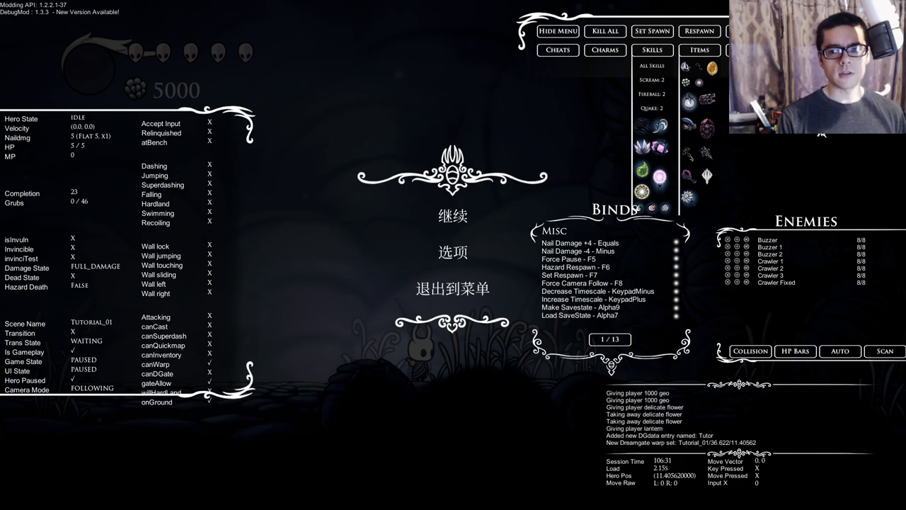
pyautogui.press('Up')
pyautogui.press('Return')
pyautogui.press('Up')
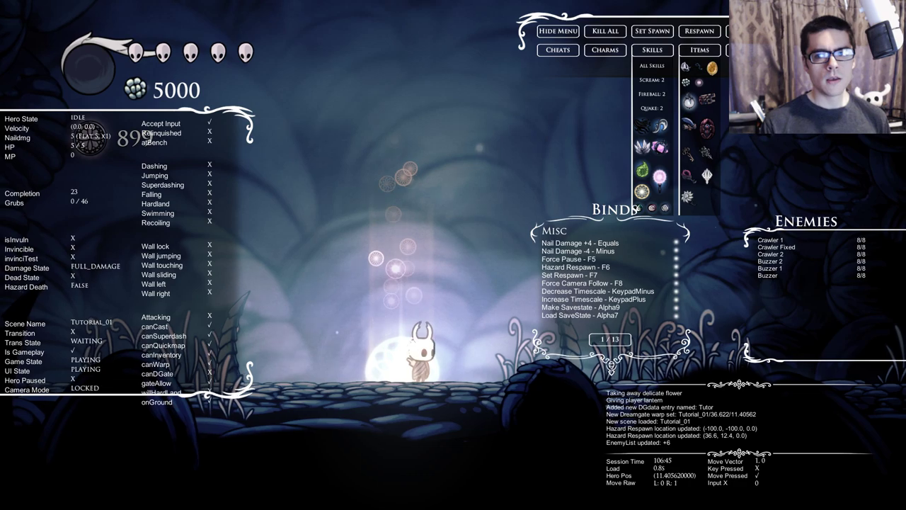
# Step: Give the player all charms, and hide the debug overlay once the knight has warped to Crossroads_04
pyautogui.press('Escape')
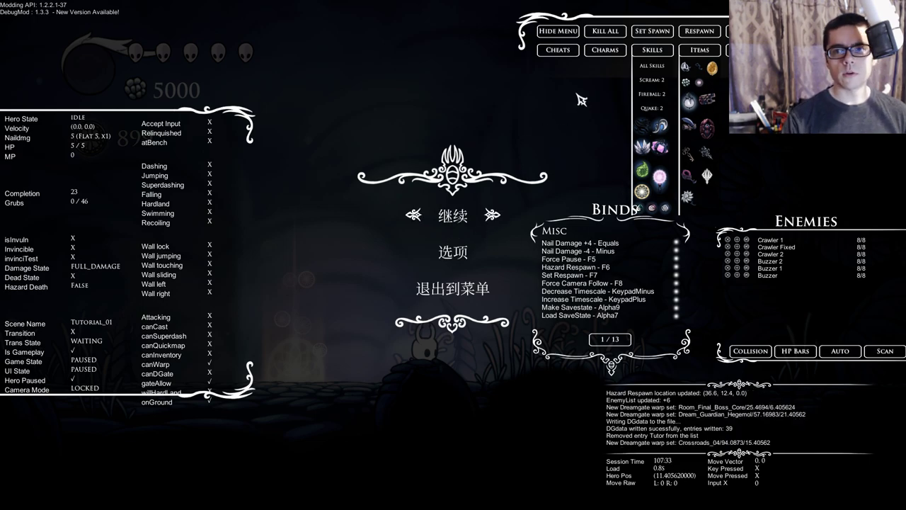
pyautogui.click(605, 49)
pyautogui.click(605, 66)
pyautogui.click(448, 216)
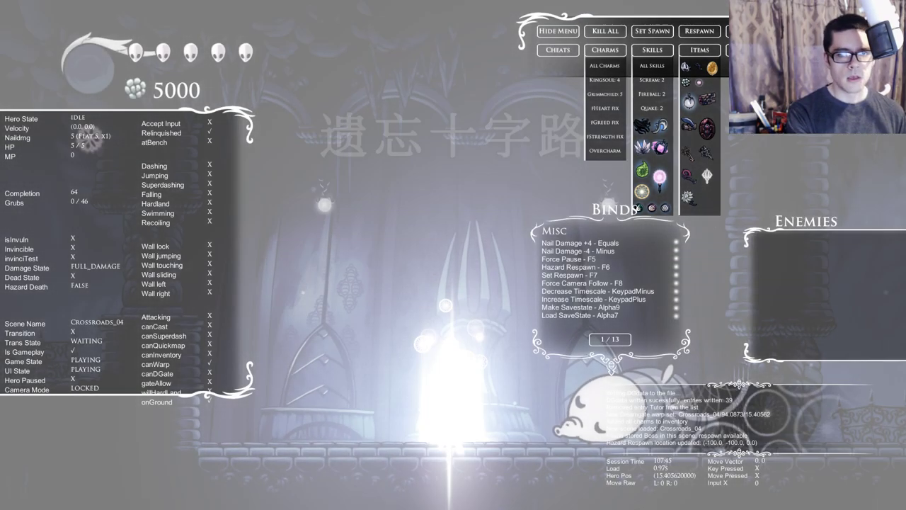
pyautogui.press('F1')
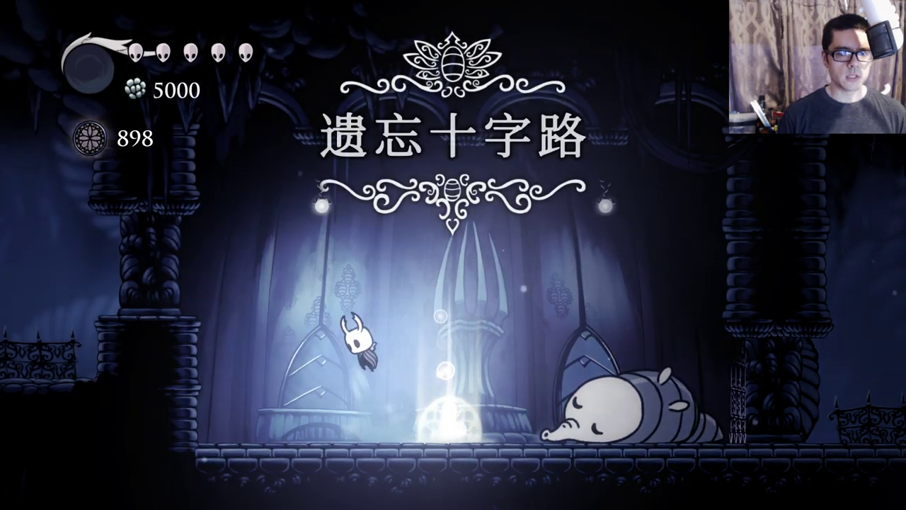
# Step: Move the knight onto the stone ledge, and pause the game with the debug overlay shown again
pyautogui.press('Left')
pyautogui.press('c')
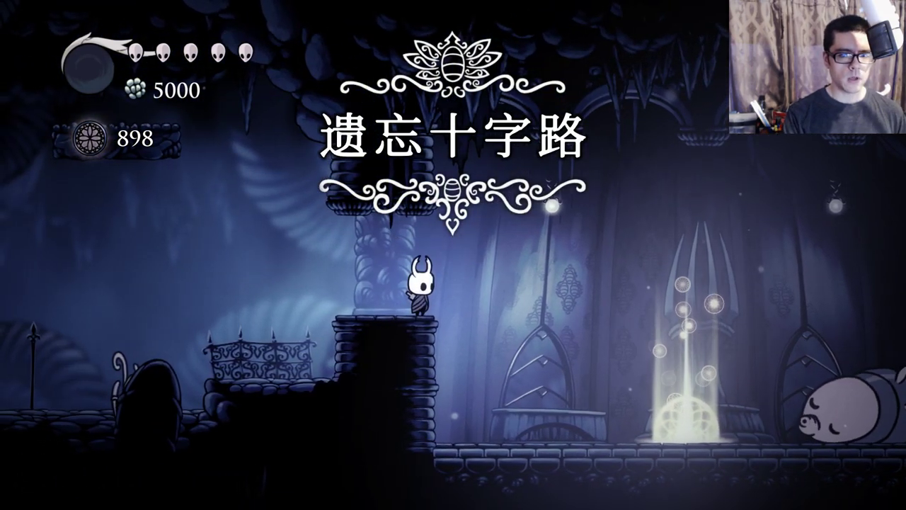
pyautogui.press('F1')
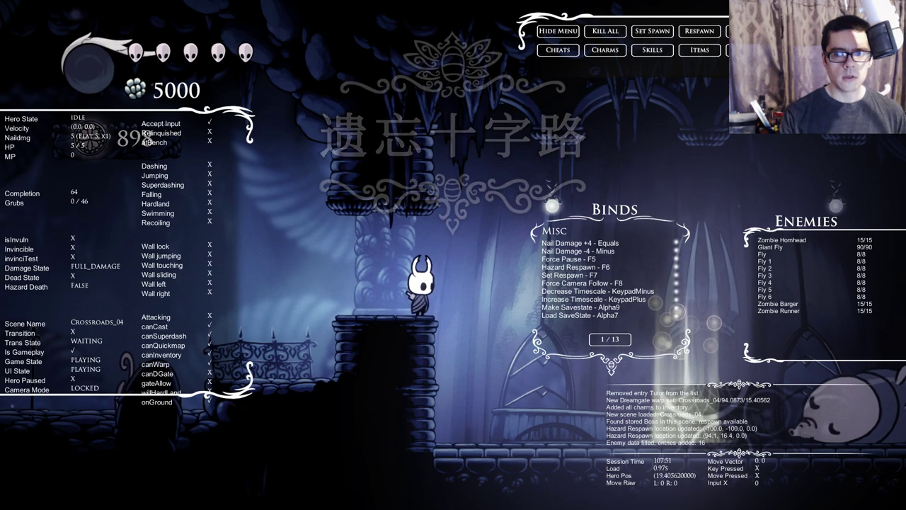
pyautogui.press('Escape')
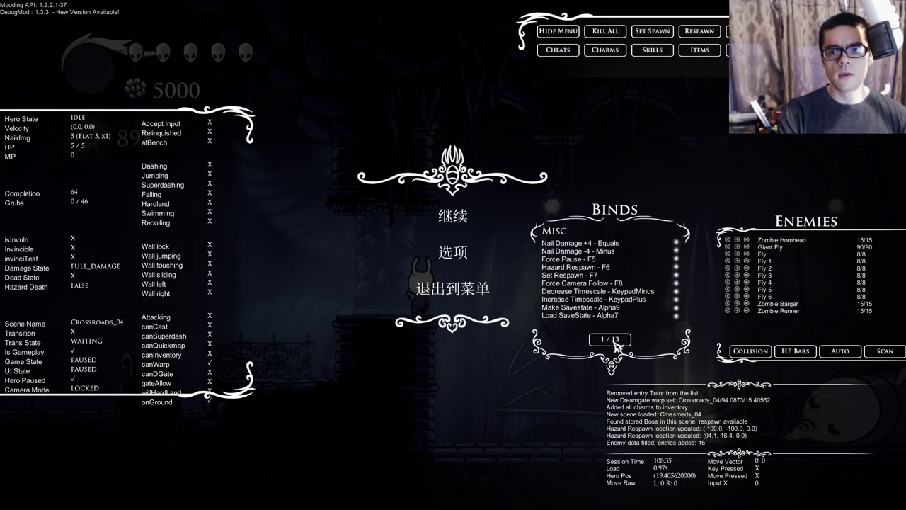
# Step: Page through the Binds list from Misc to Dreamgate to examine the keys assigned to each debug function
pyautogui.click(617, 344)
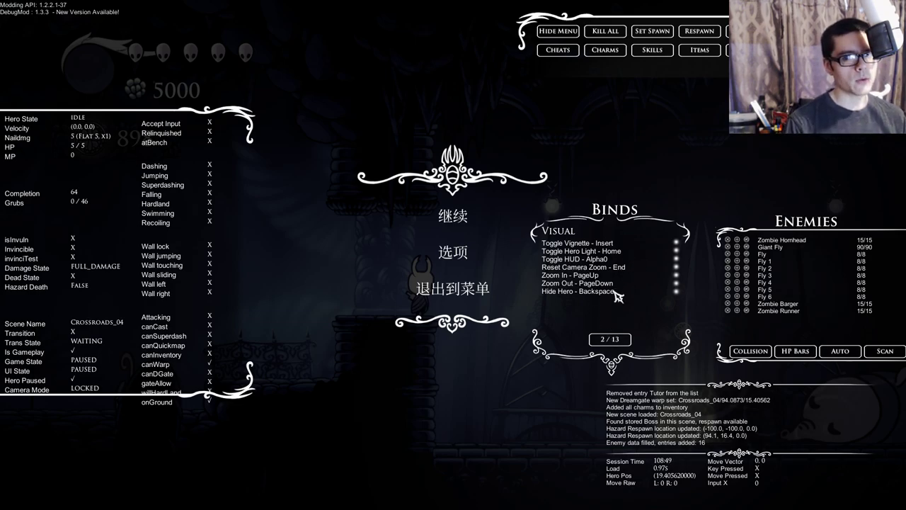
pyautogui.click(616, 340)
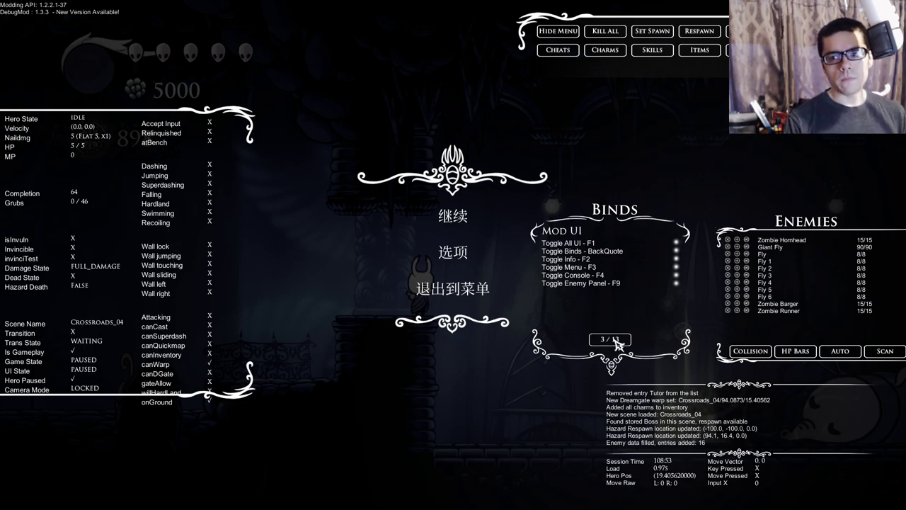
pyautogui.click(618, 343)
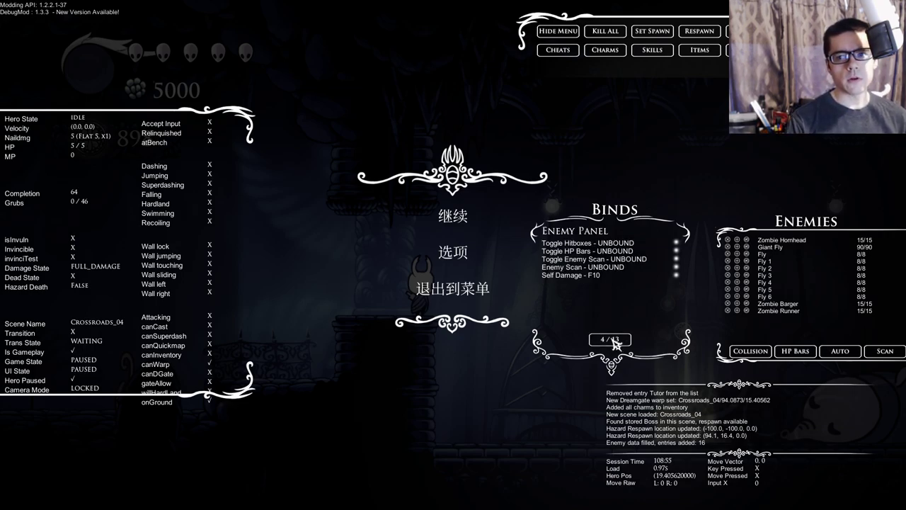
pyautogui.click(617, 344)
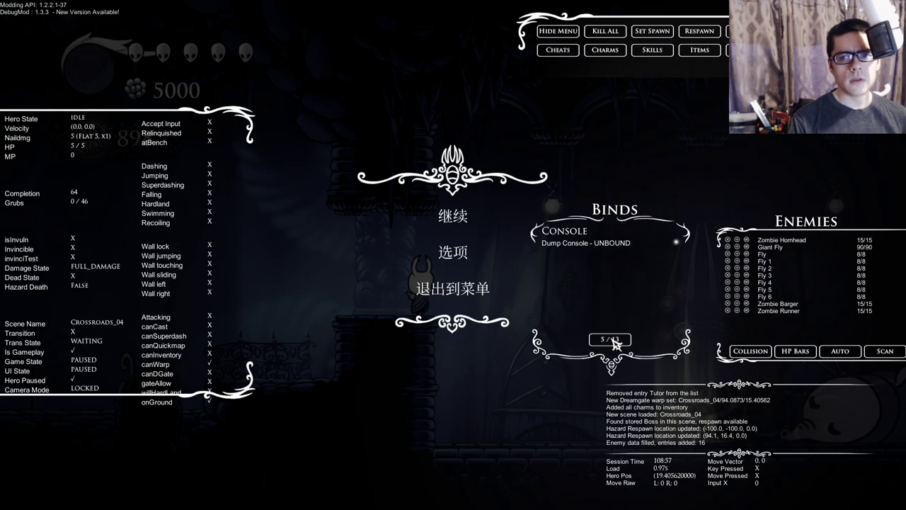
pyautogui.click(616, 343)
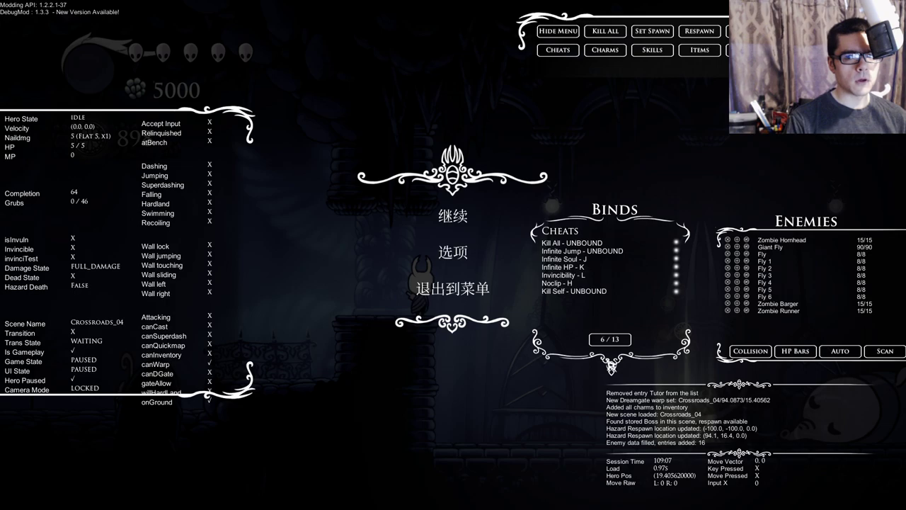
pyautogui.press('Up')
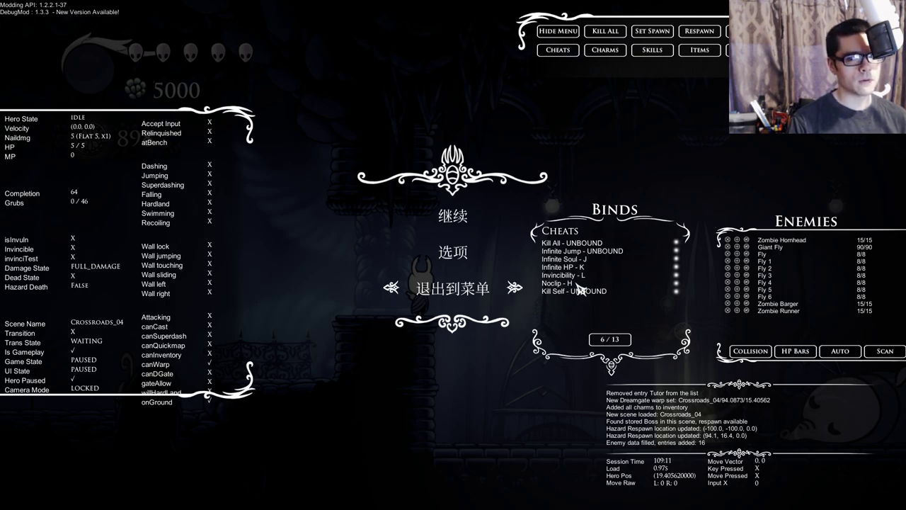
pyautogui.click(615, 342)
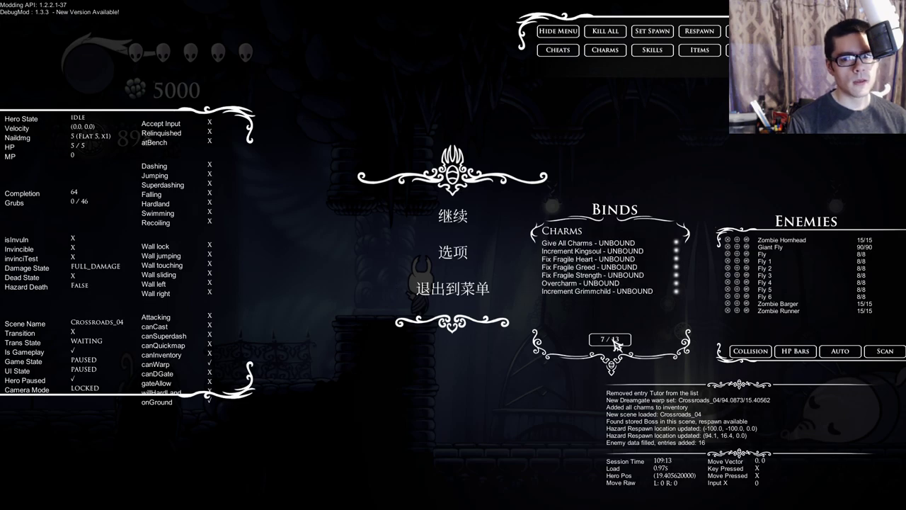
pyautogui.click(616, 342)
pyautogui.click(615, 342)
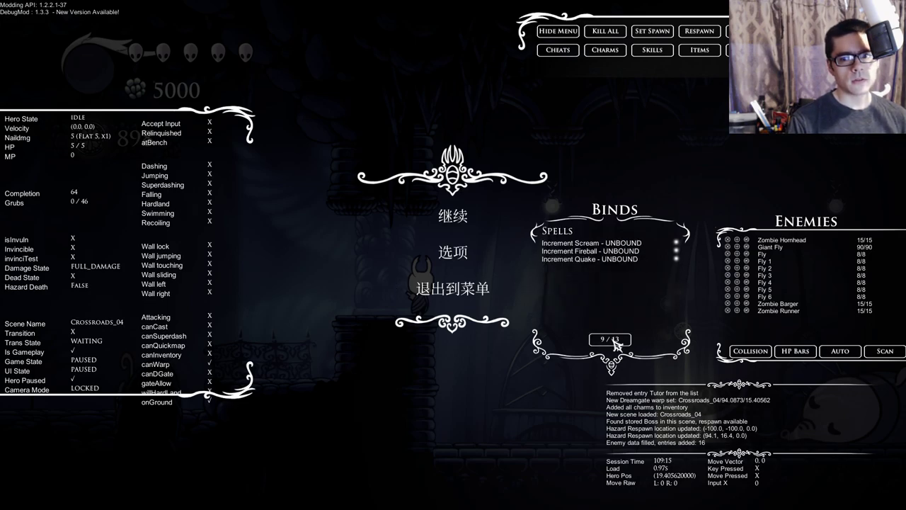
pyautogui.click(615, 342)
pyautogui.click(617, 342)
pyautogui.click(617, 343)
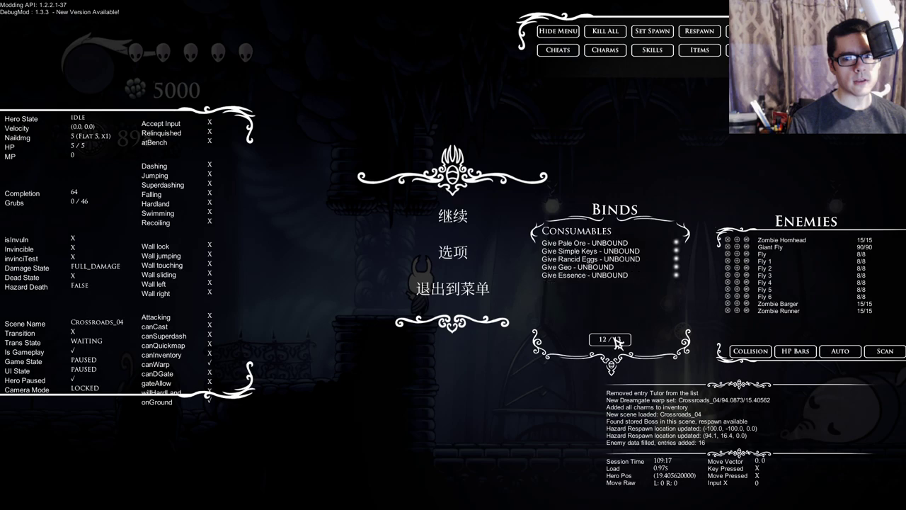
pyautogui.click(617, 342)
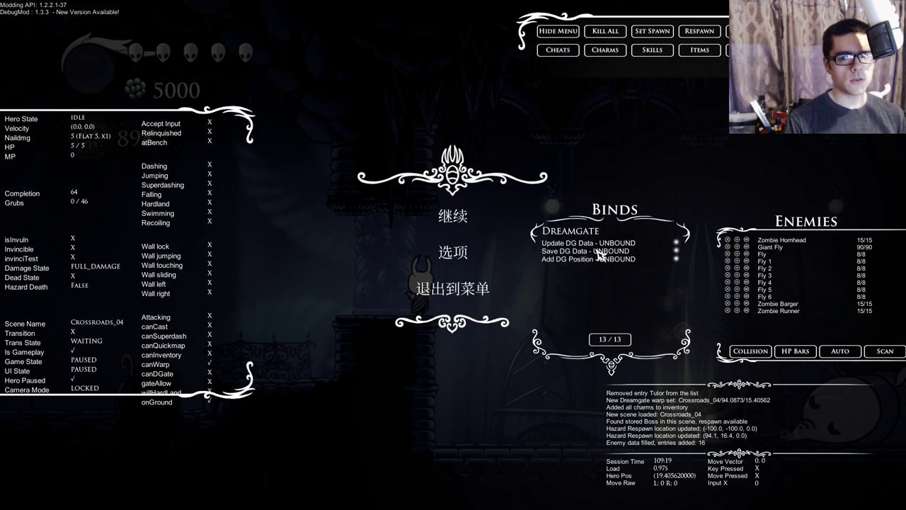
# Step: Resume play, bring the knight back down beside the glowing dreamgate, and switch noclip on and off again
pyautogui.click(450, 224)
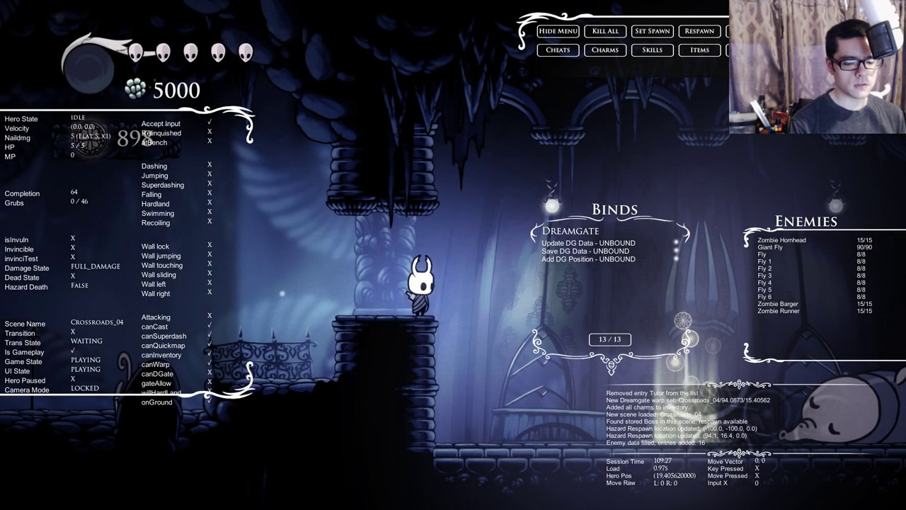
pyautogui.press('Left')
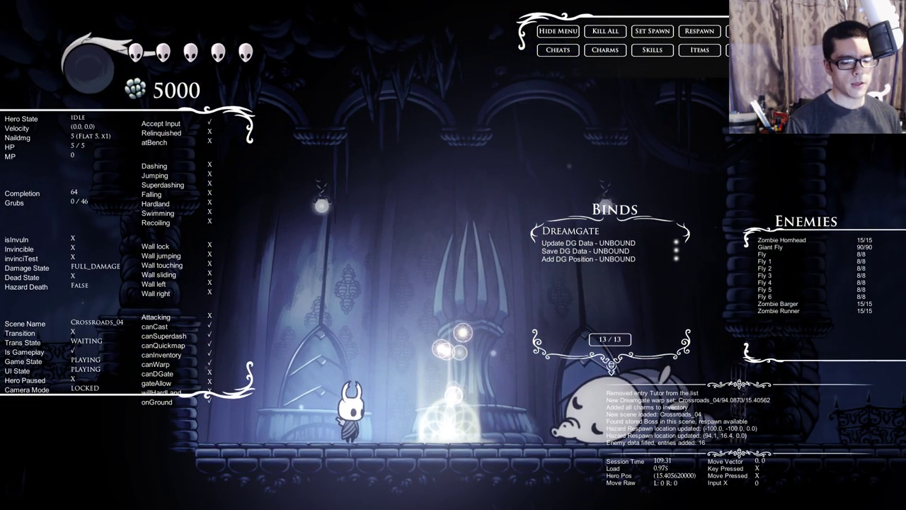
pyautogui.press('Right')
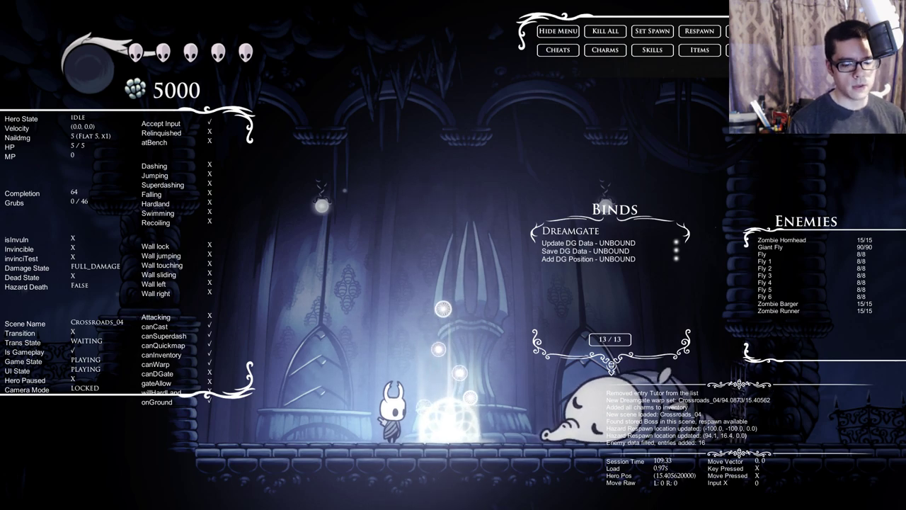
pyautogui.press('Left')
pyautogui.press('n')
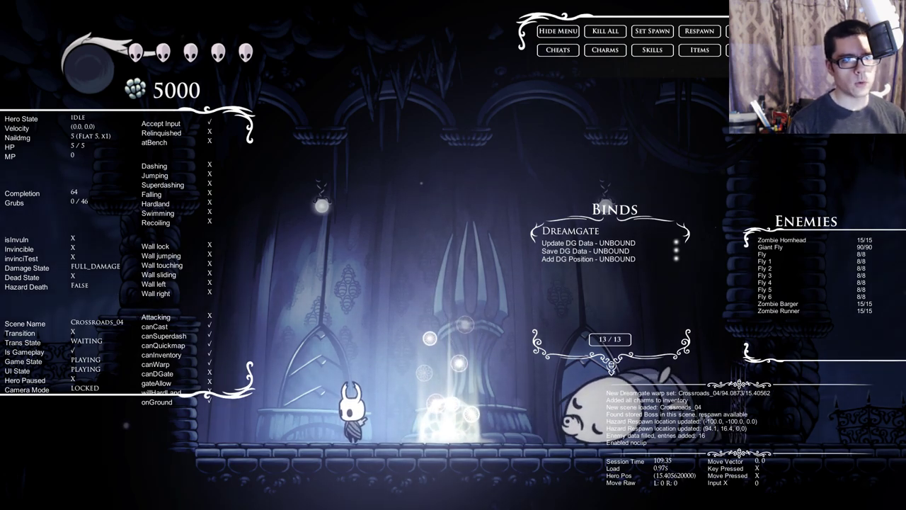
pyautogui.press('n')
# Step: Switch infinite soul on and off again, casting spells beside the dreamgate to spend the knight's soul
pyautogui.press('i')
pyautogui.press('f')
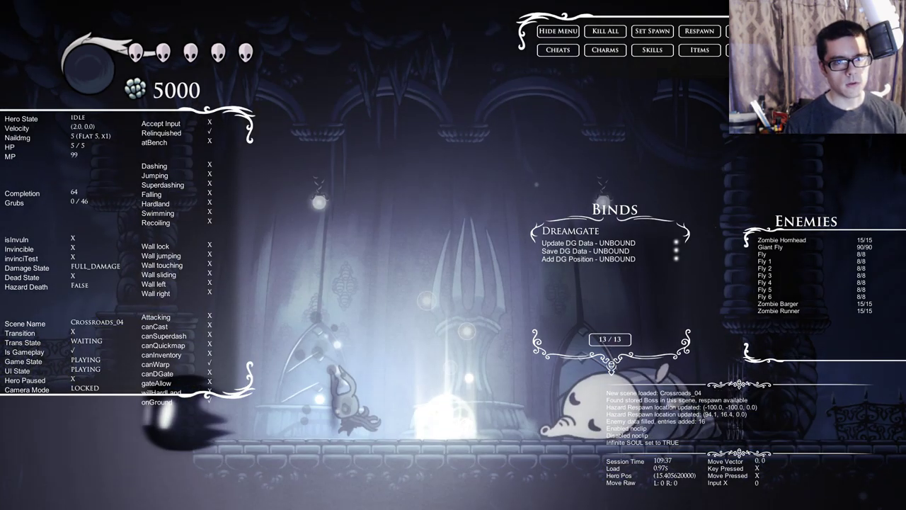
pyautogui.press('i')
pyautogui.press('f')
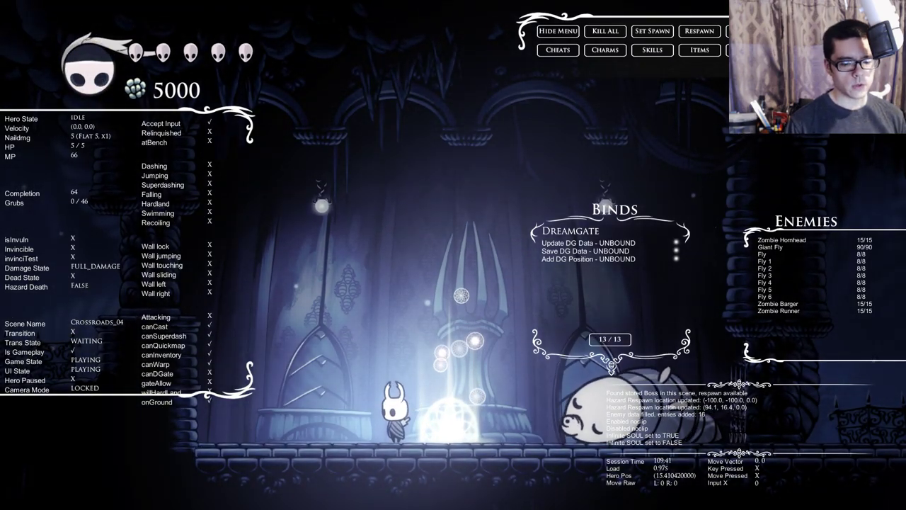
pyautogui.press('Left')
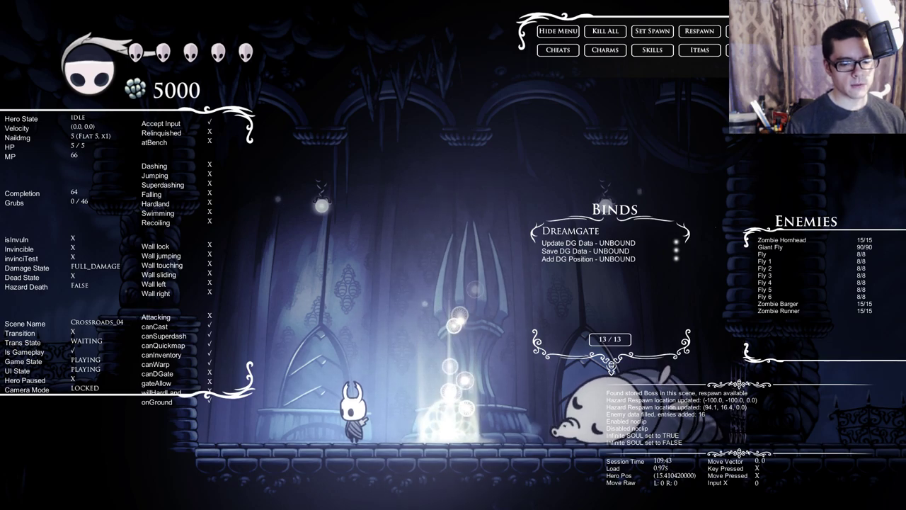
pyautogui.press('Left')
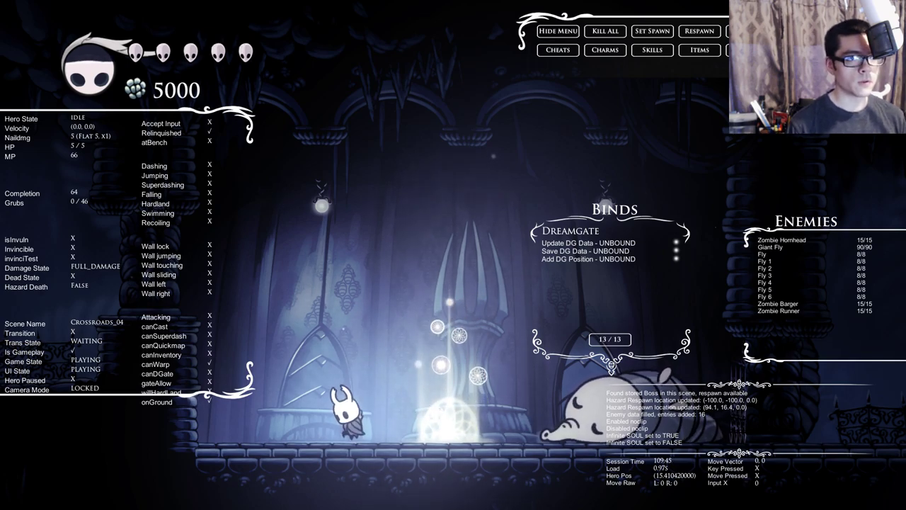
pyautogui.press('a')
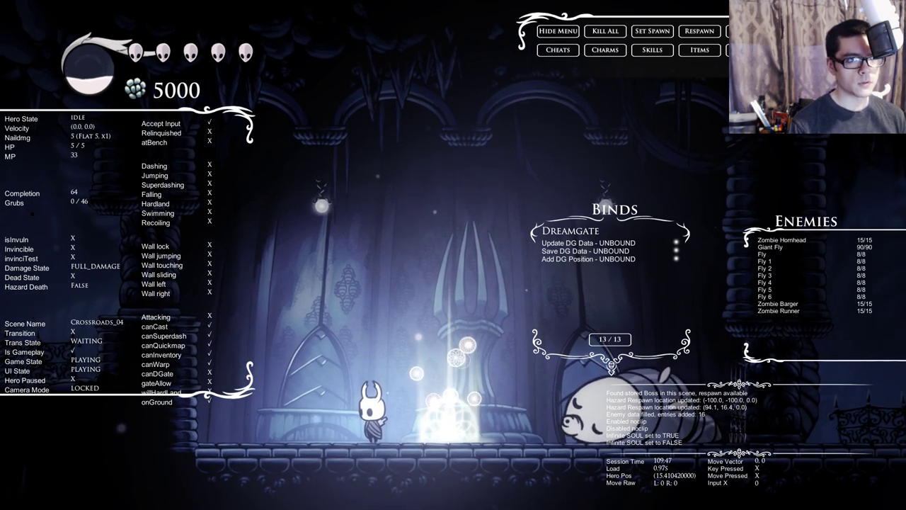
# Step: Refill the knight's soul by switching infinite soul on and off, and cast another spell
pyautogui.press('F1')
pyautogui.press('F1')
pyautogui.press('c')
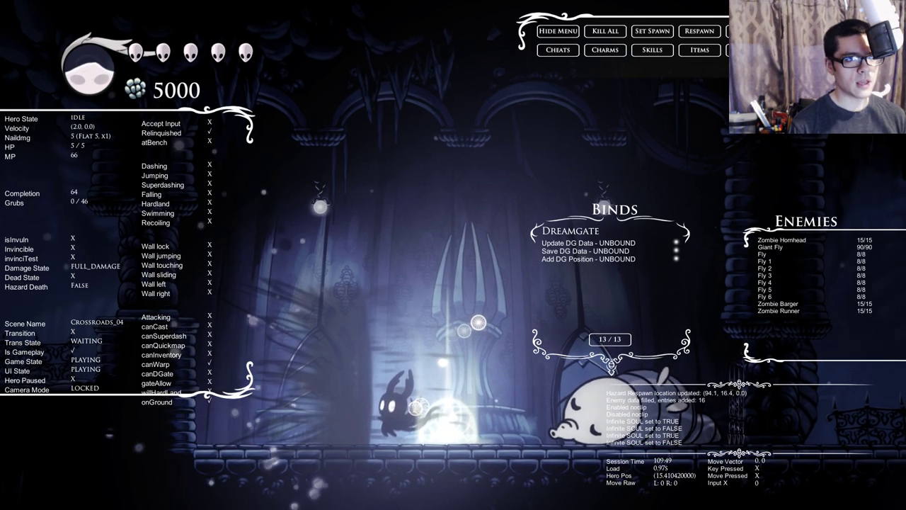
pyautogui.press('z')
# Step: Approach the sleeping Giant Fly boss, kill it with spells, and dash back past the dreamgate
pyautogui.press('Right')
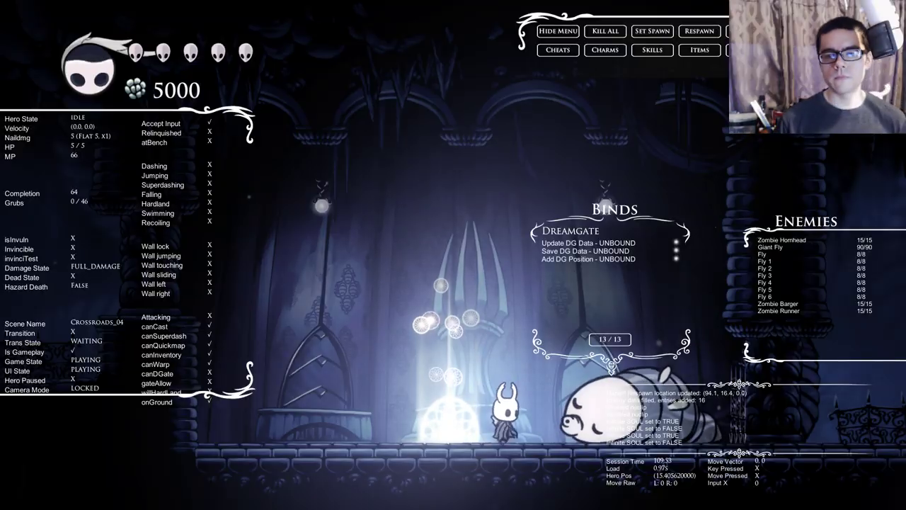
pyautogui.press('a')
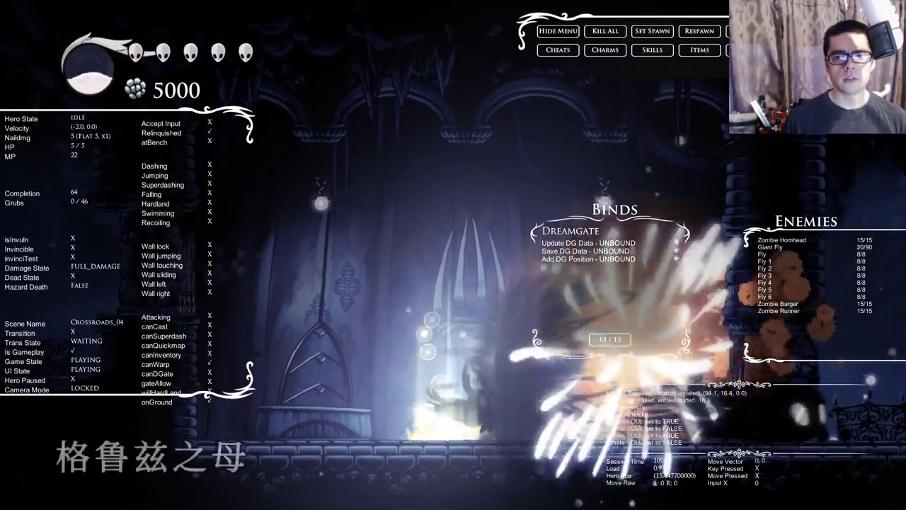
pyautogui.press('Left')
pyautogui.press('c')
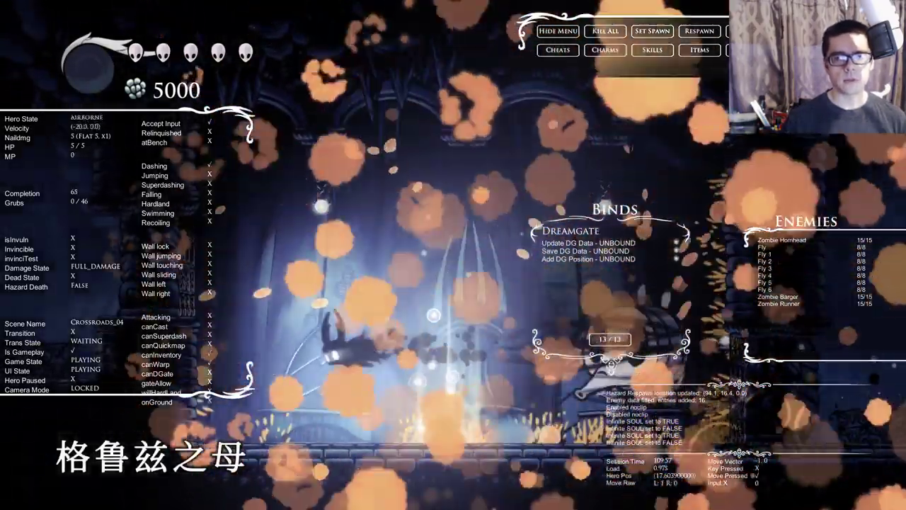
pyautogui.press('z')
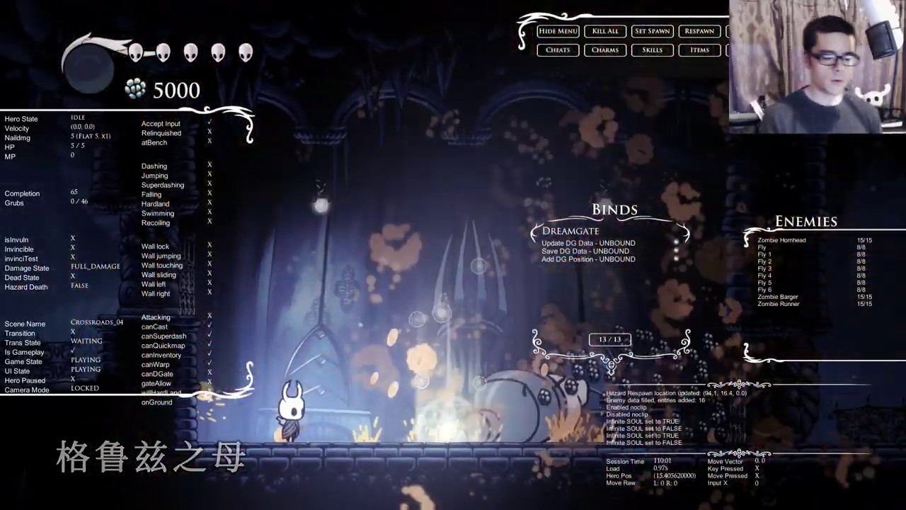
# Step: Collect the geo dropped by the boss, and reload the Crossroads_04 room with the Giant Fly alive
pyautogui.press('Right')
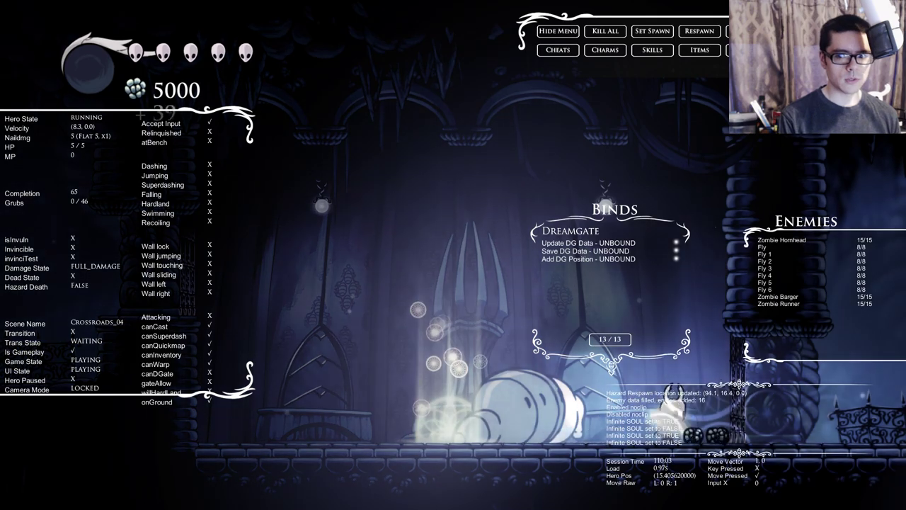
pyautogui.press('Left')
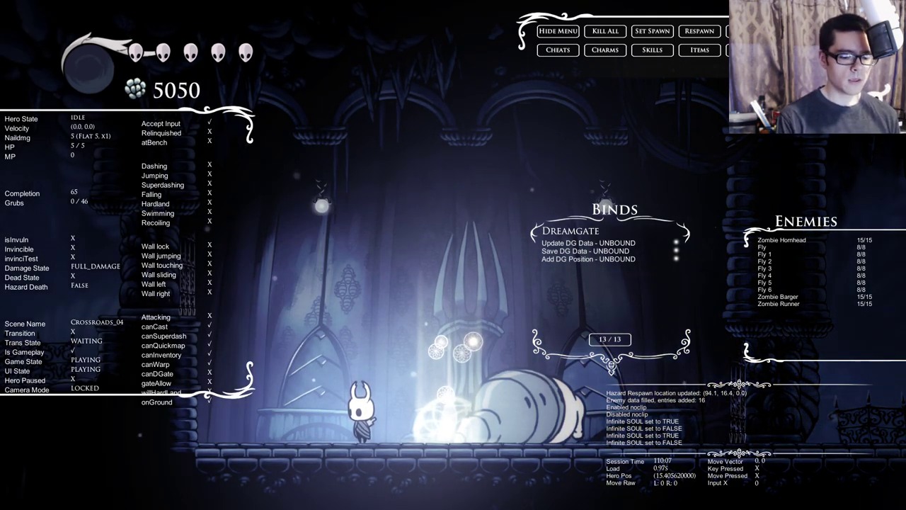
pyautogui.press('a')
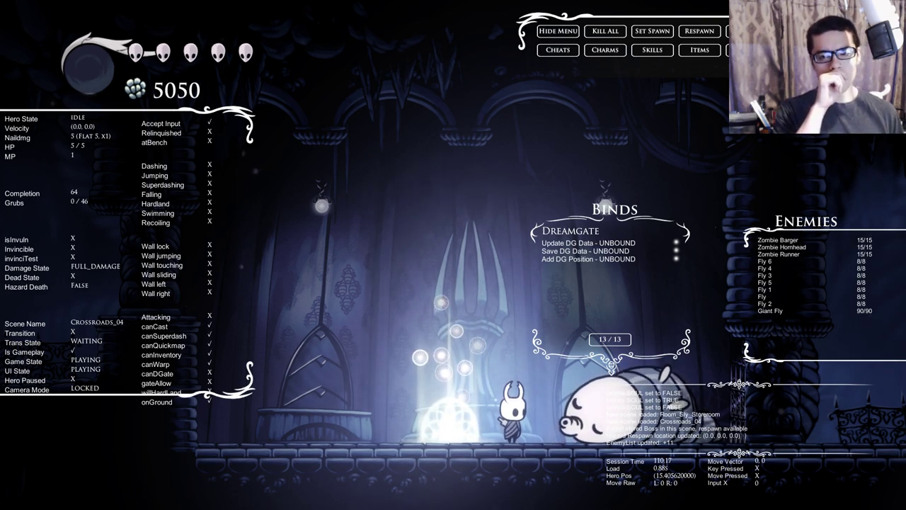
pyautogui.press('Left')
pyautogui.press('z')
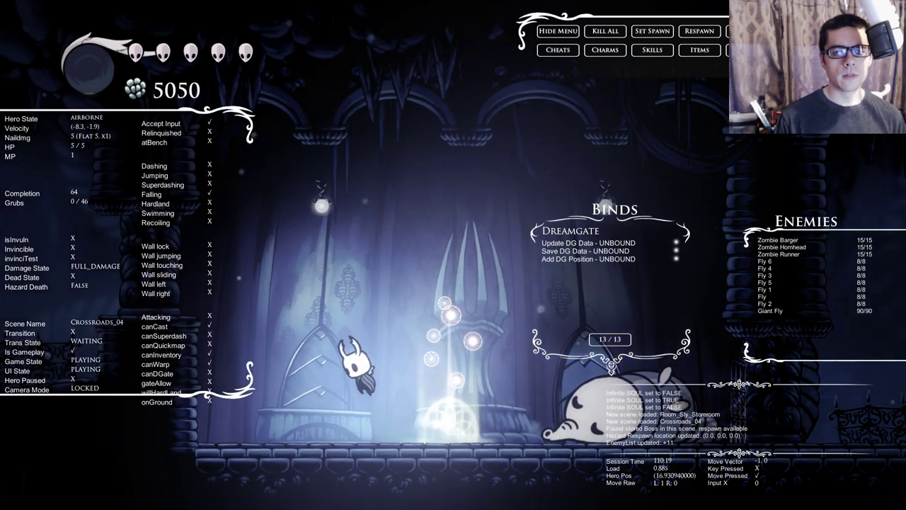
pyautogui.press('Left')
pyautogui.press('z')
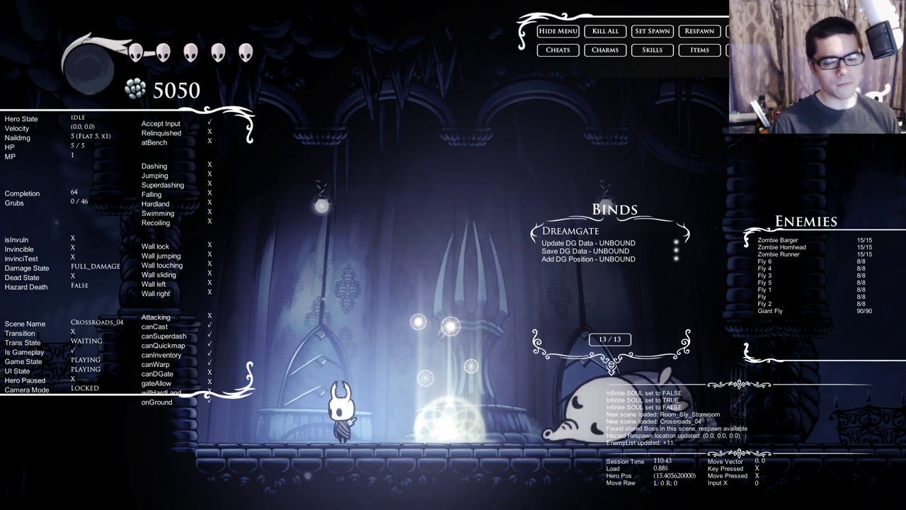
pyautogui.press('Left')
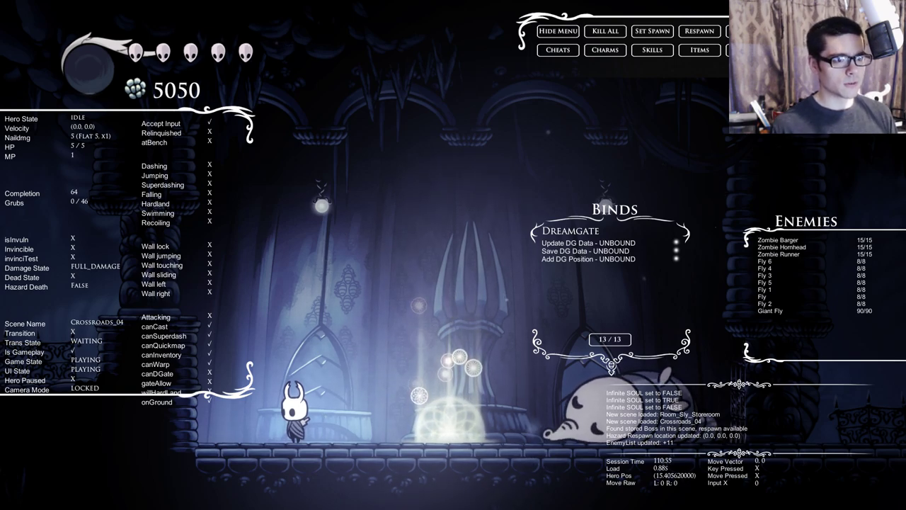
pyautogui.press('Right')
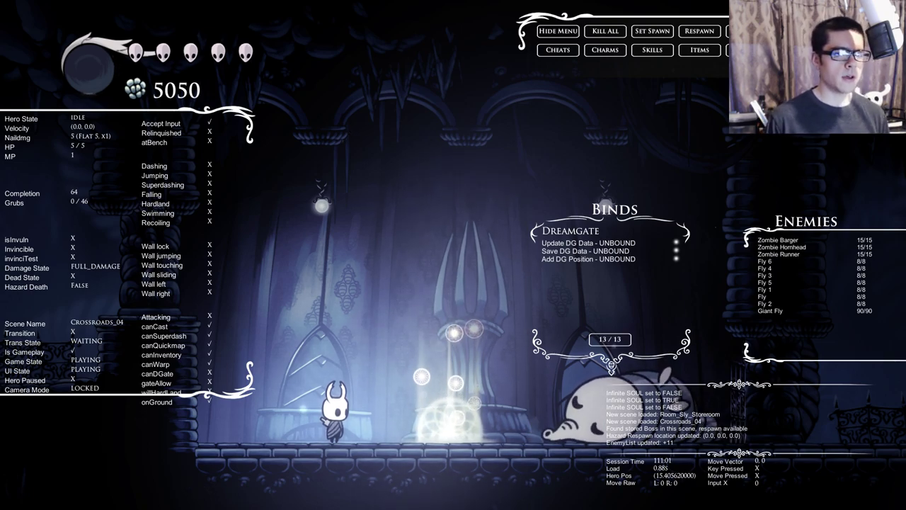
pyautogui.press('c')
pyautogui.press('z')
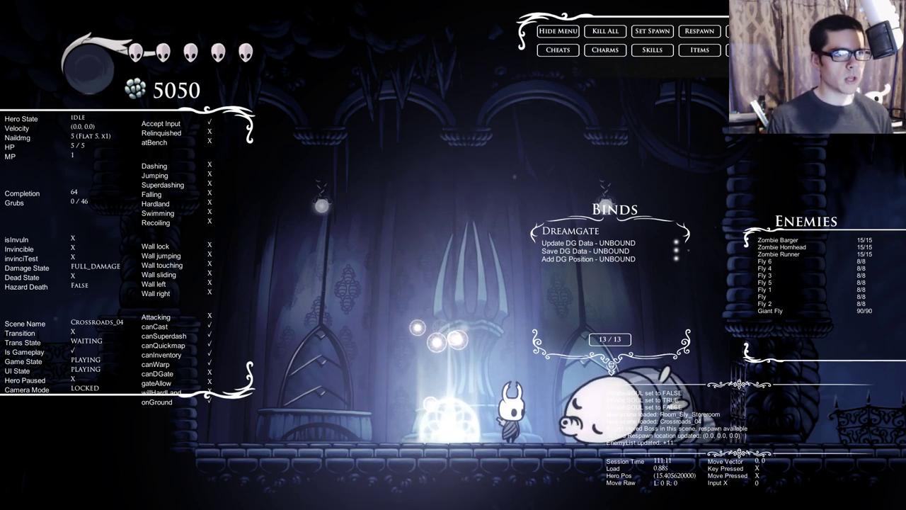
# Step: Wake the sleeping Giant Fly boss with nail strikes, hit it again in the air, and run back to the dreamgate
pyautogui.press('Right')
pyautogui.press('x')
pyautogui.press('x')
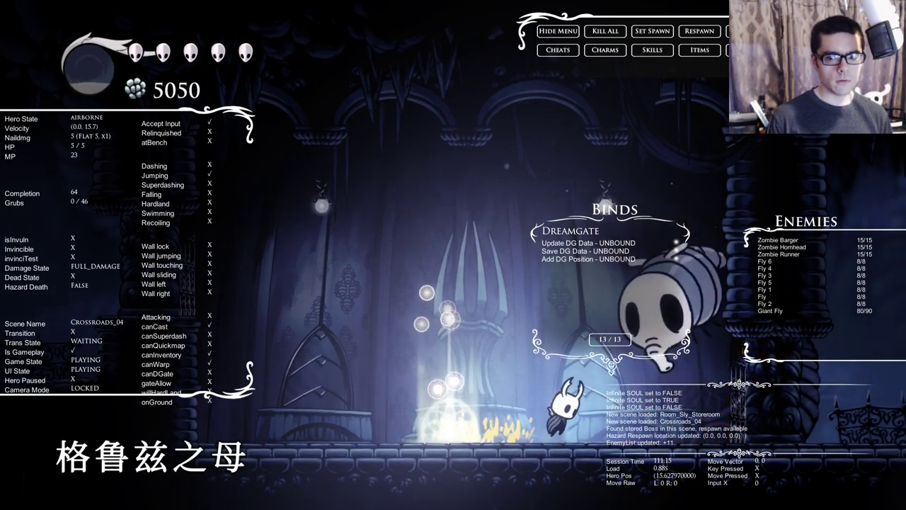
pyautogui.press('x')
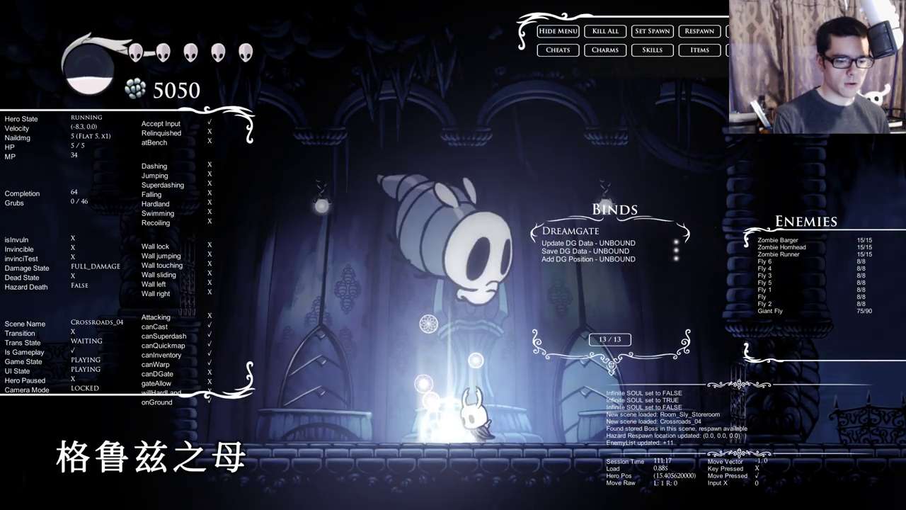
pyautogui.press('Left')
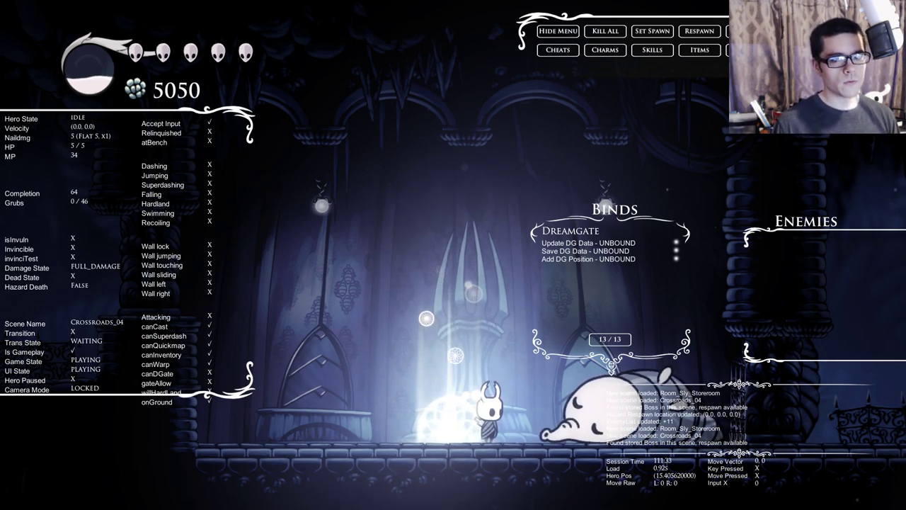
pyautogui.press('Right')
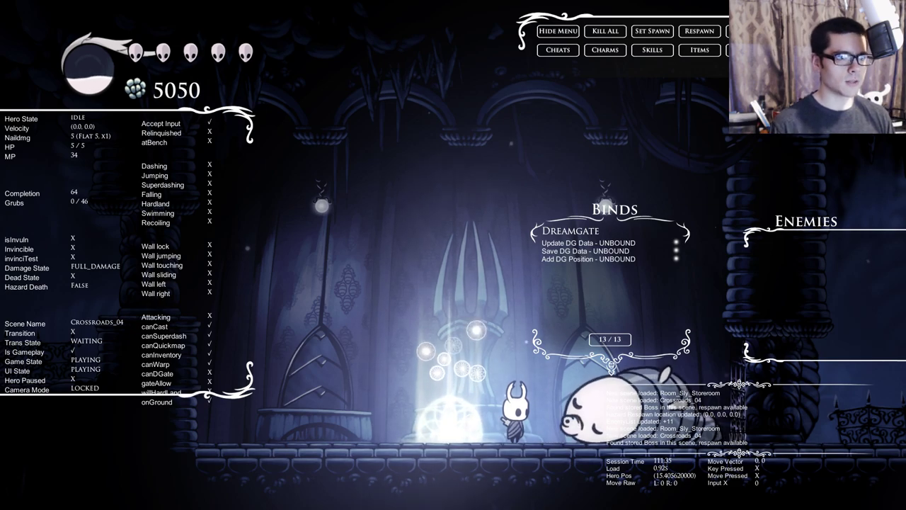
pyautogui.press('Left')
pyautogui.press('z')
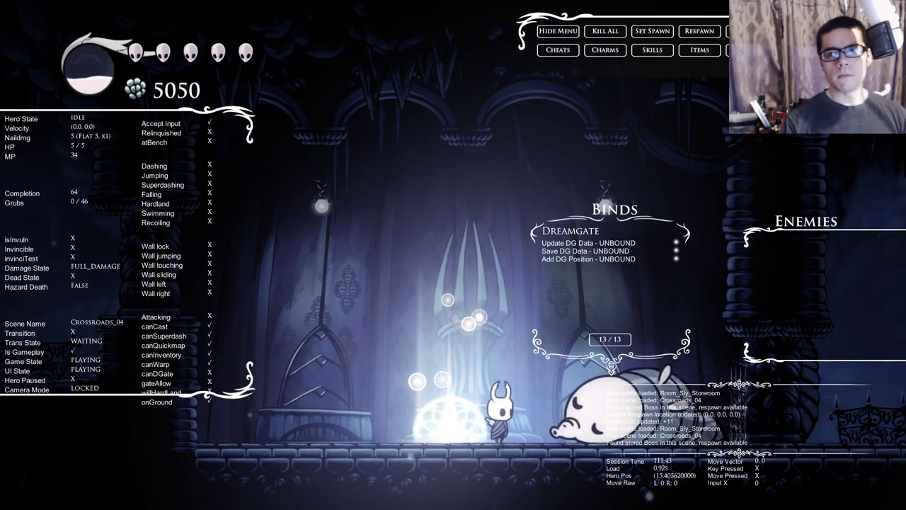
# Step: Pause the game, switch the debug key binds list to its Misc page, and resume play
pyautogui.press('Escape')
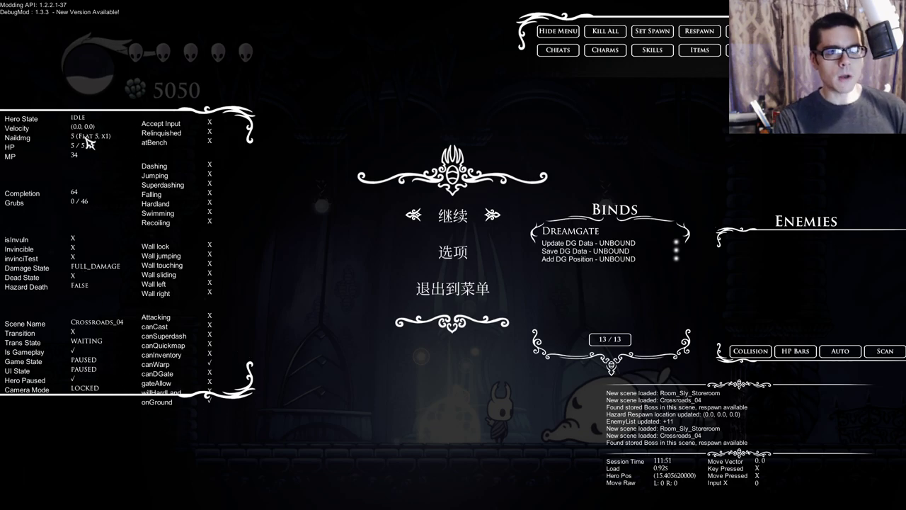
pyautogui.click(610, 339)
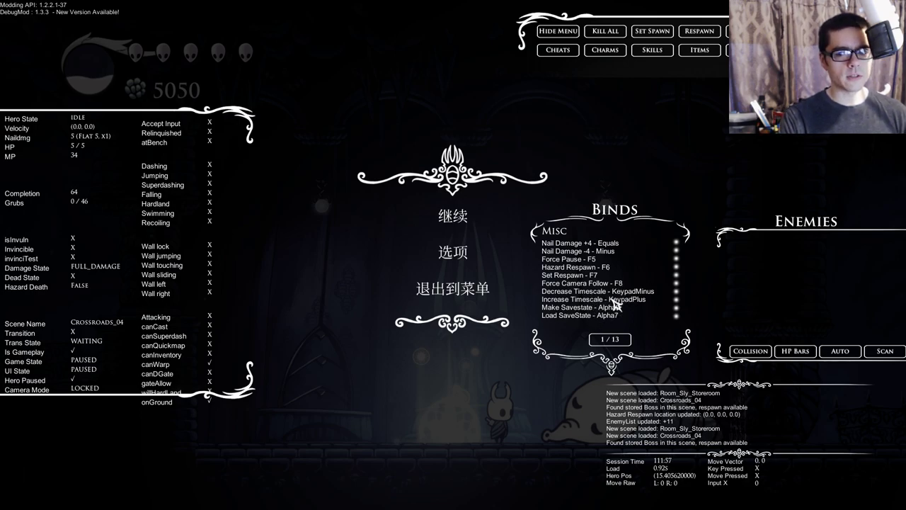
pyautogui.click(458, 221)
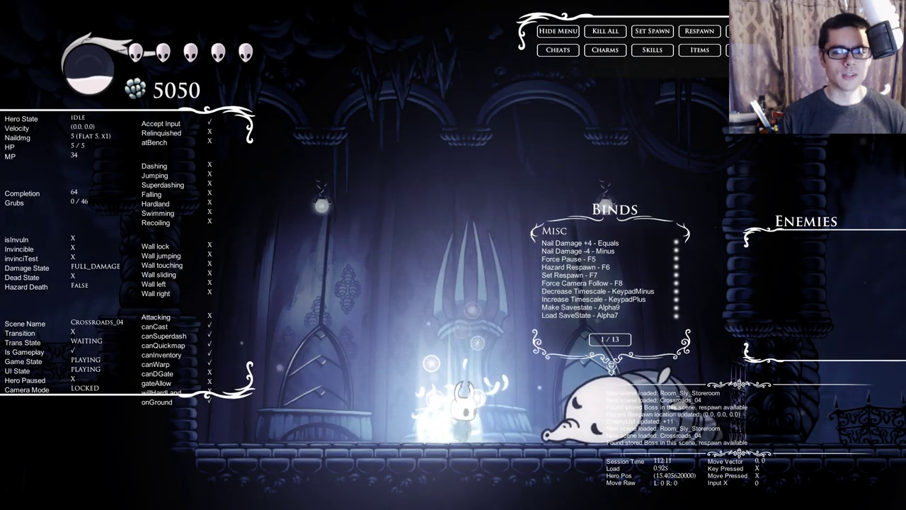
# Step: Pause the game and expand the Items, Skills, Charms and Cheats lists of the debug mod
pyautogui.press('Escape')
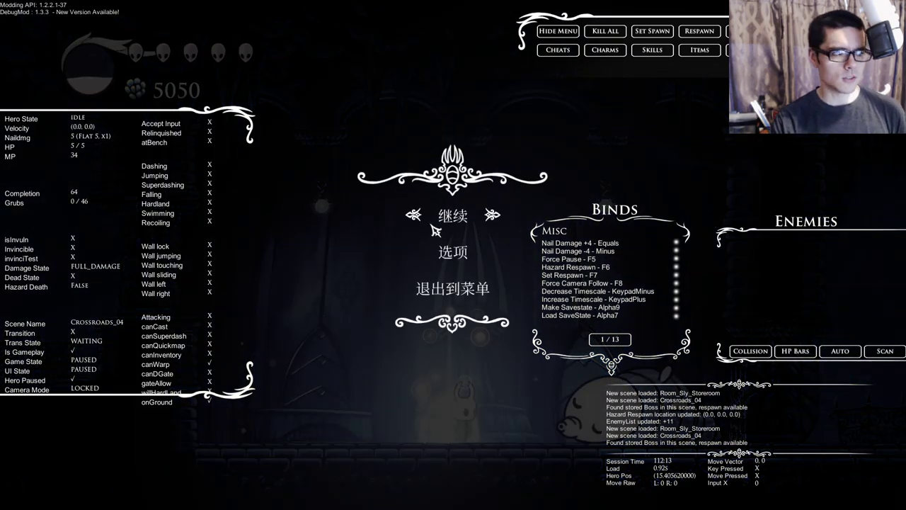
pyautogui.click(704, 55)
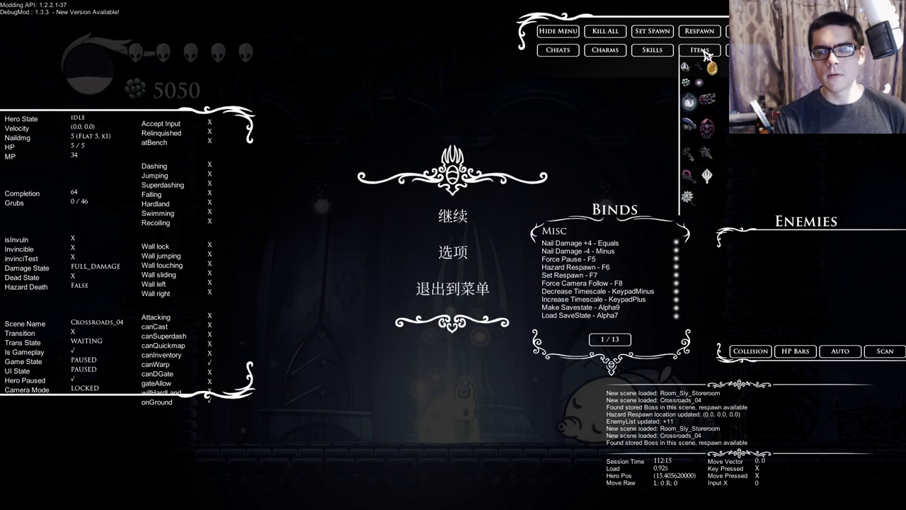
pyautogui.click(668, 52)
pyautogui.click(613, 53)
pyautogui.click(558, 51)
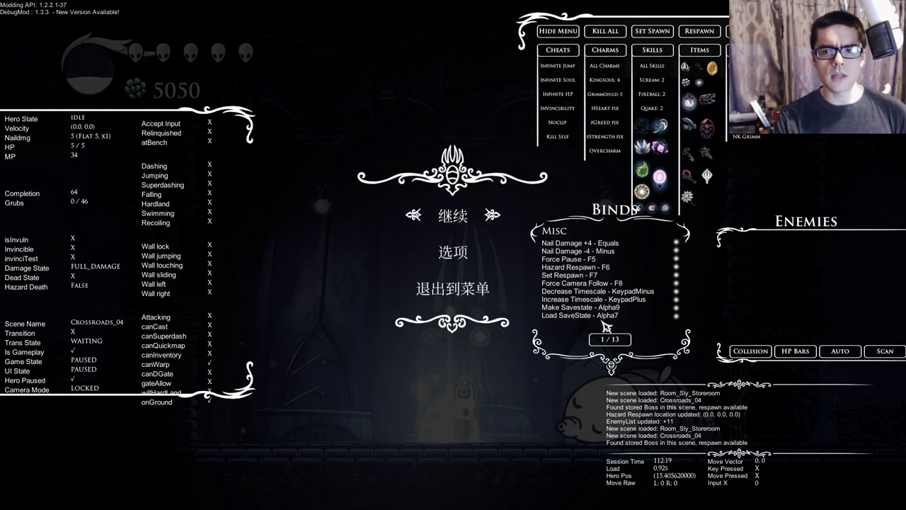
# Step: Resume the game, and hide and show the whole debug overlay
pyautogui.click(453, 215)
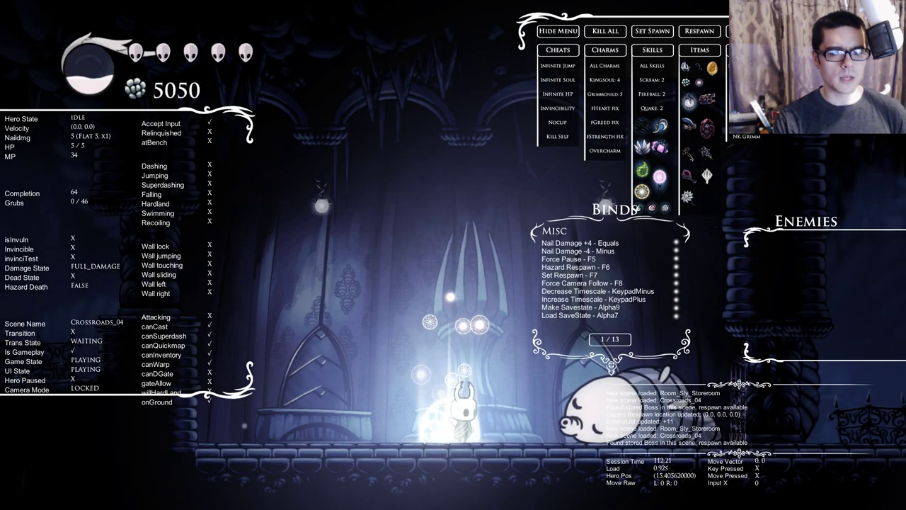
pyautogui.press('F1')
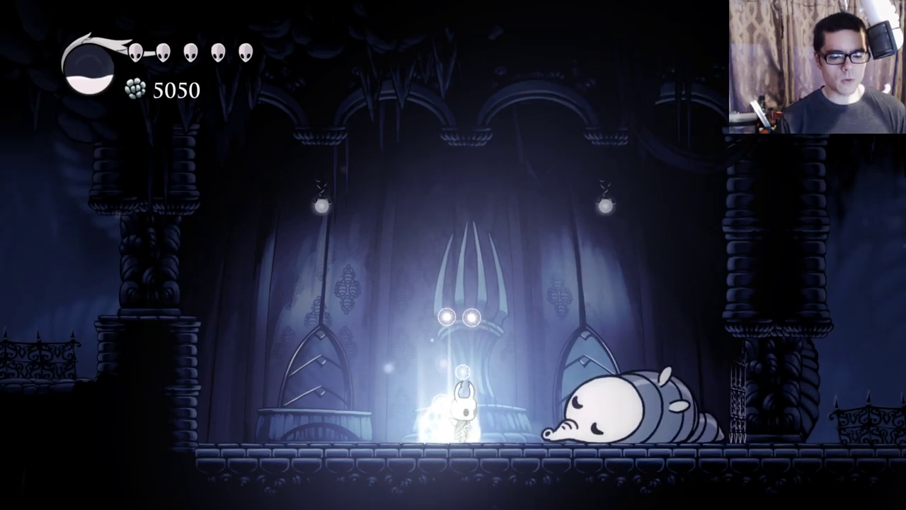
pyautogui.press('F1')
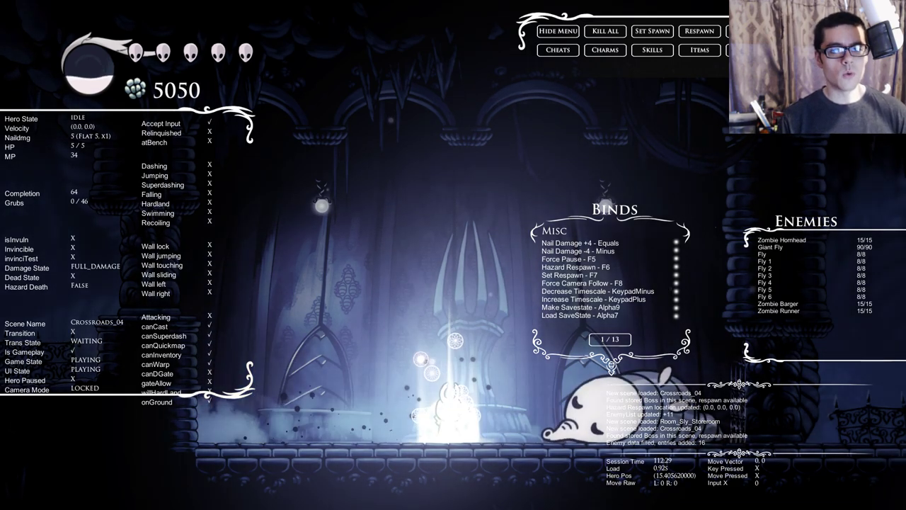
# Step: Jump back and forth at the dreamgate with the knight, and pause the game
pyautogui.press('z')
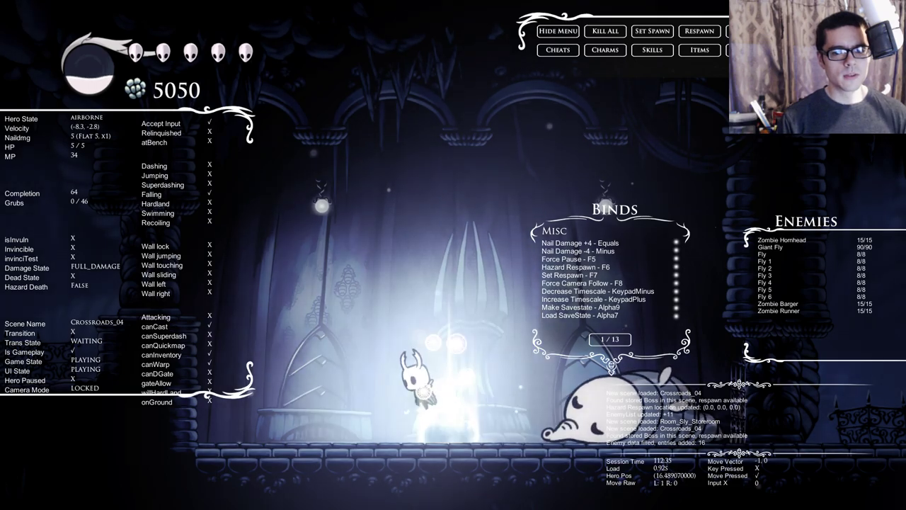
pyautogui.press('z')
pyautogui.press('Right')
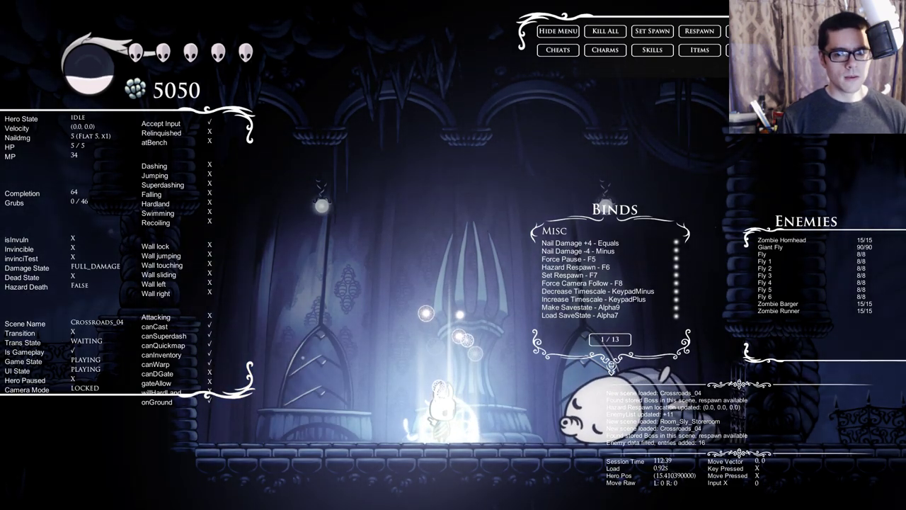
pyautogui.press('Escape')
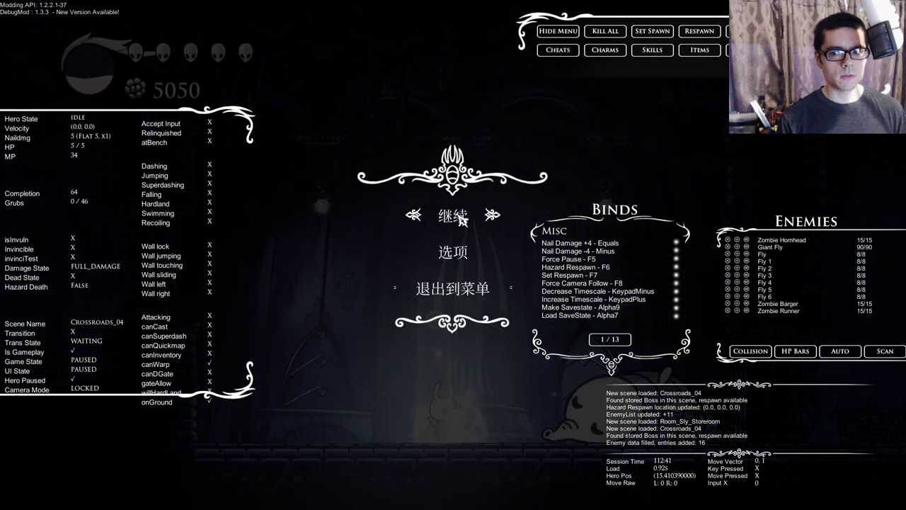
pyautogui.click(457, 231)
pyautogui.press('Return')
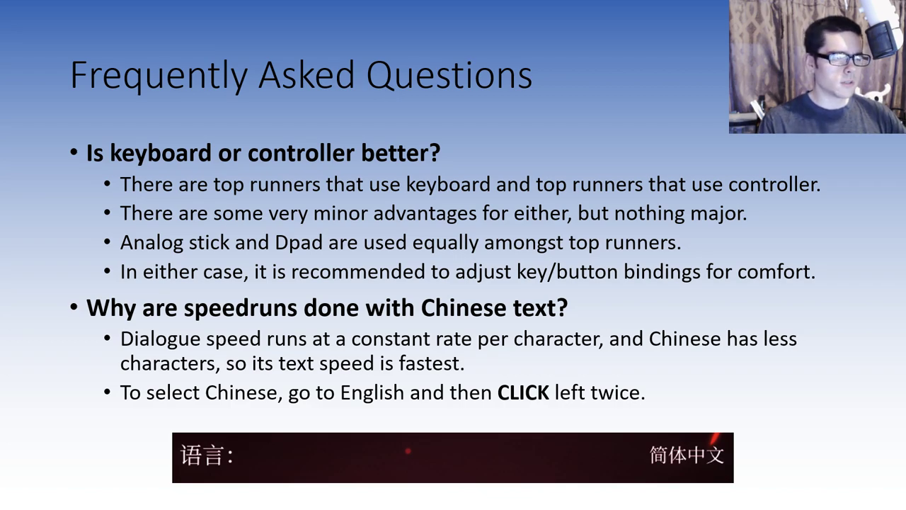
# Step: Switch to LiveSplit, place its timer near the middle of the desktop, and review and accept the hotkey settings
pyautogui.moveTo(182, 265); pyautogui.dragTo(497, 125)
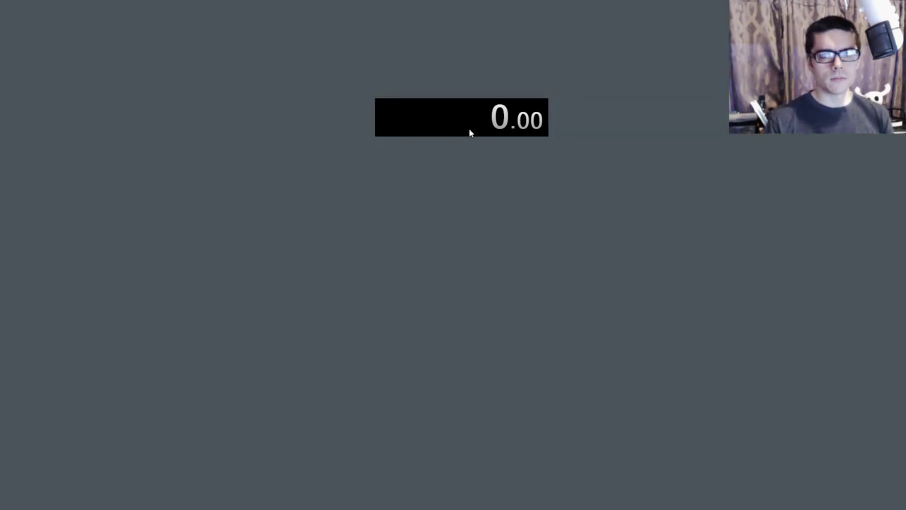
pyautogui.moveTo(469, 134); pyautogui.dragTo(432, 286)
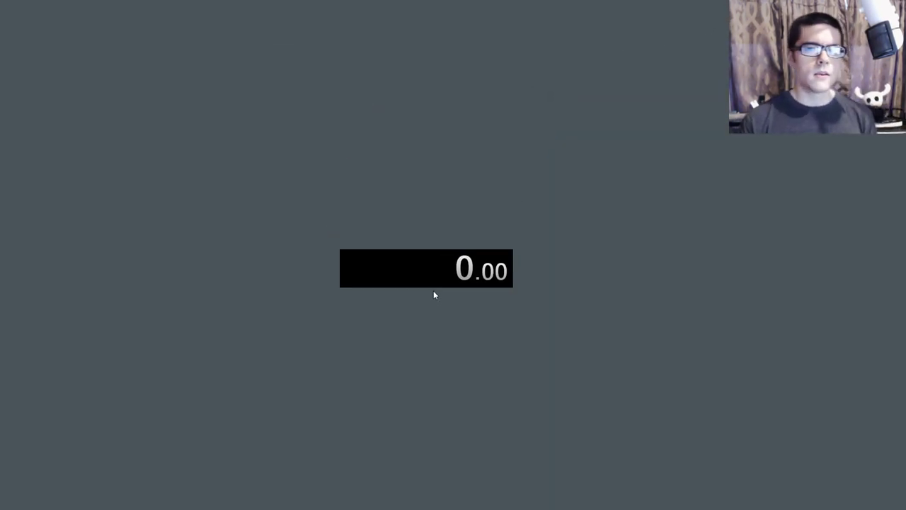
pyautogui.rightClick(431, 264)
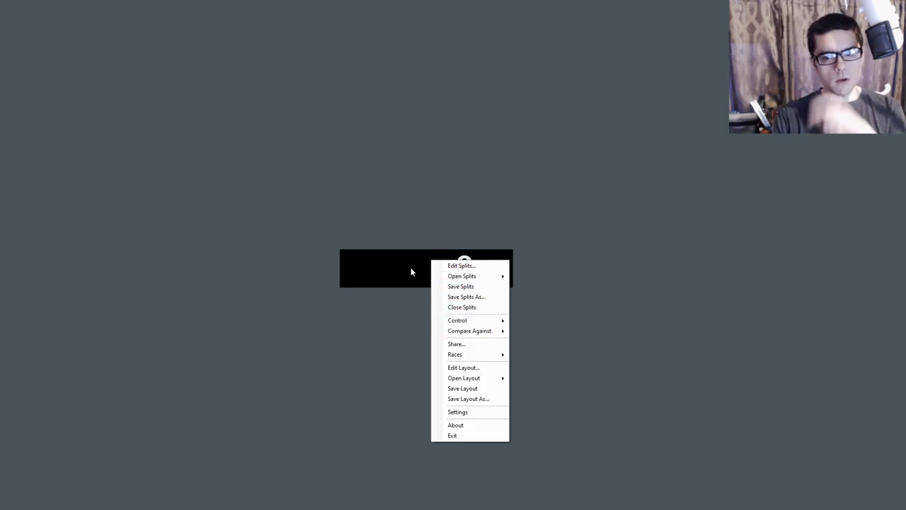
pyautogui.click(464, 414)
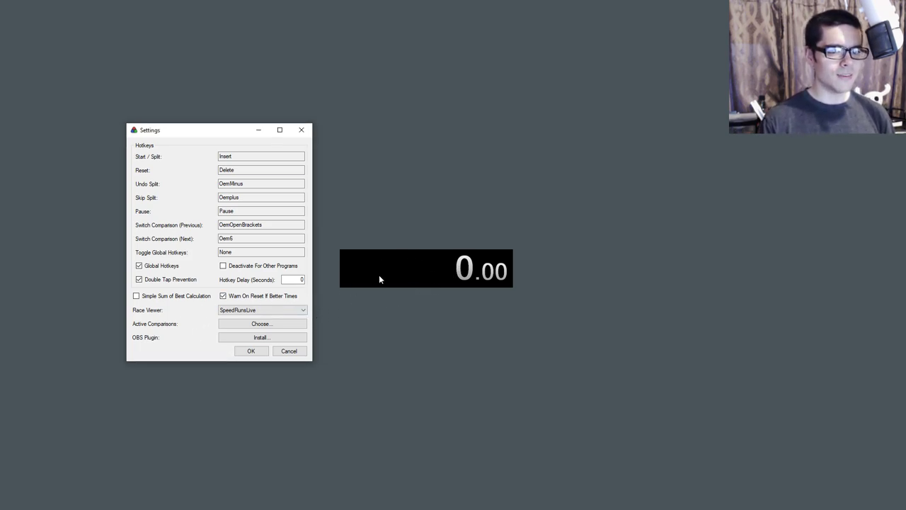
pyautogui.click(250, 352)
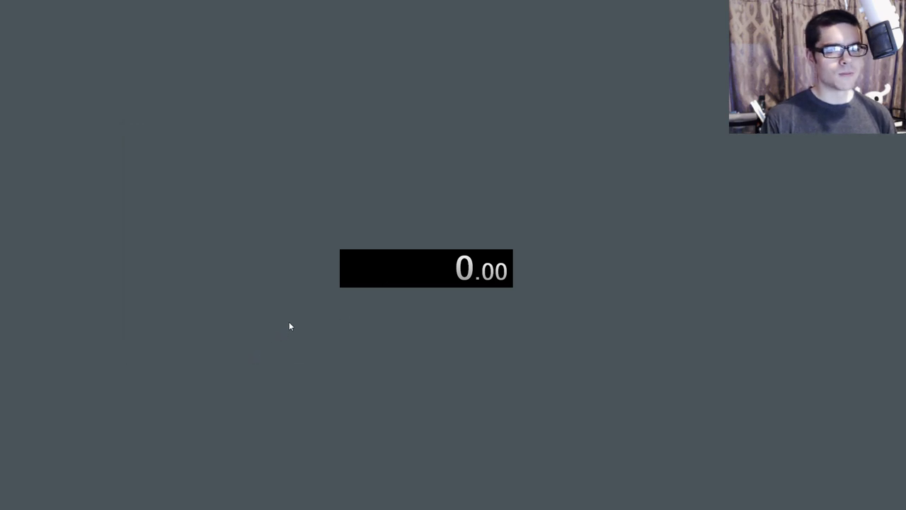
# Step: Set the timer to compare against Personal Best using Game Time
pyautogui.rightClick(425, 273)
pyautogui.moveTo(411, 270); pyautogui.dragTo(400, 271)
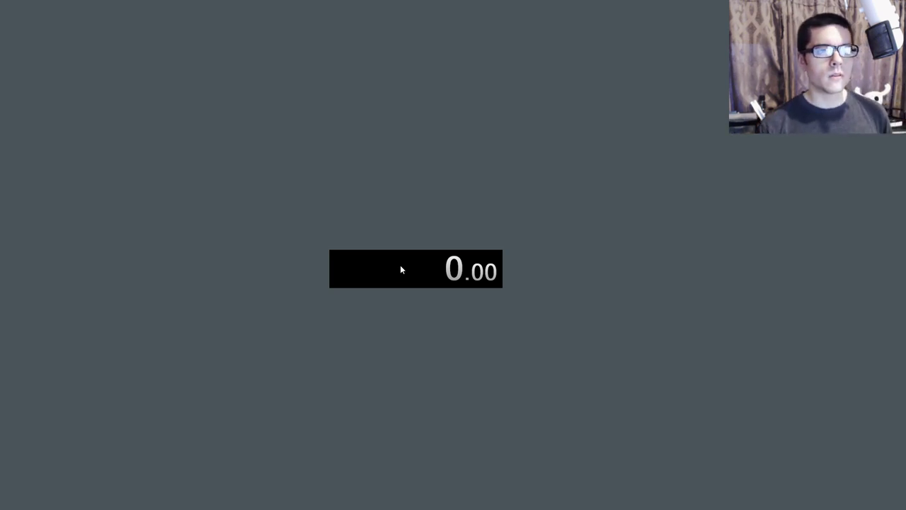
pyautogui.rightClick(400, 266)
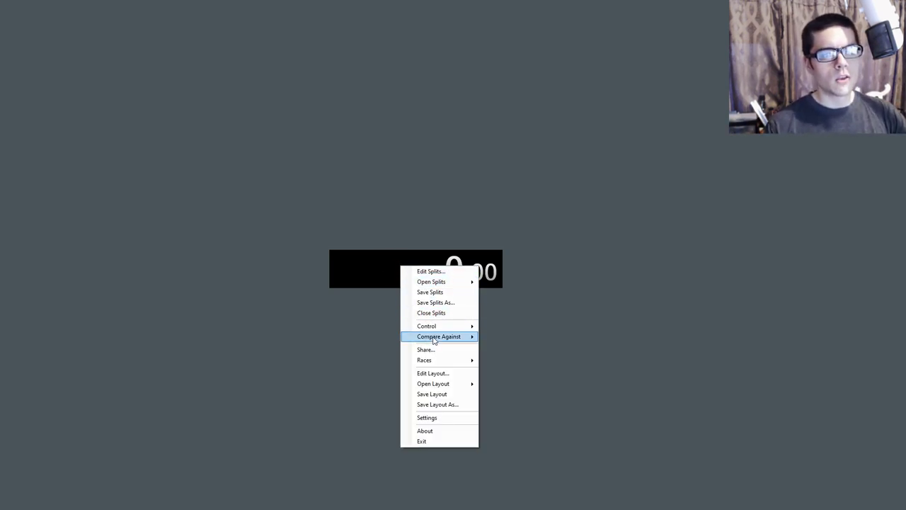
pyautogui.moveTo(433, 341)
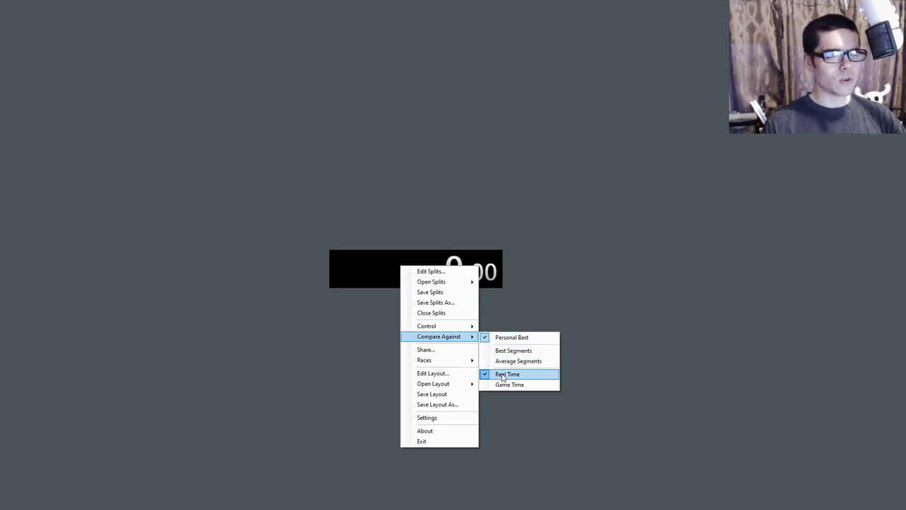
pyautogui.click(506, 337)
pyautogui.rightClick(417, 280)
pyautogui.moveTo(460, 348)
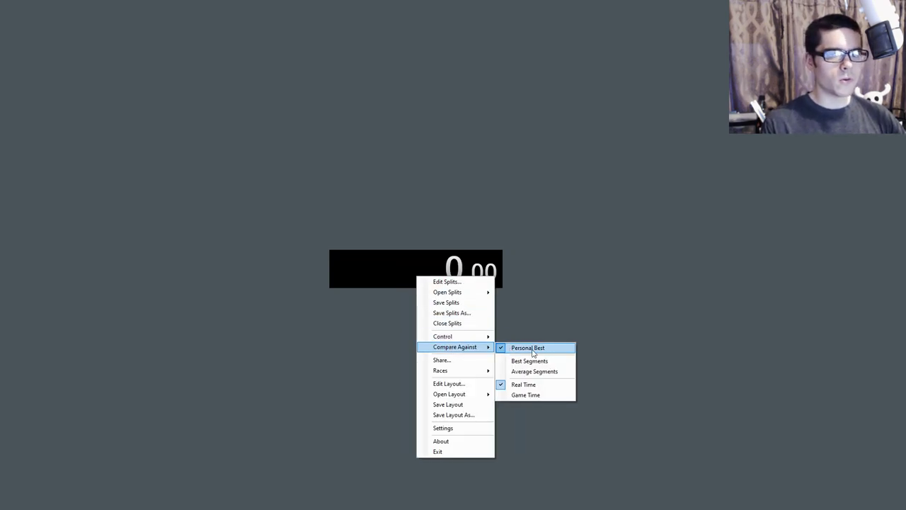
pyautogui.click(534, 396)
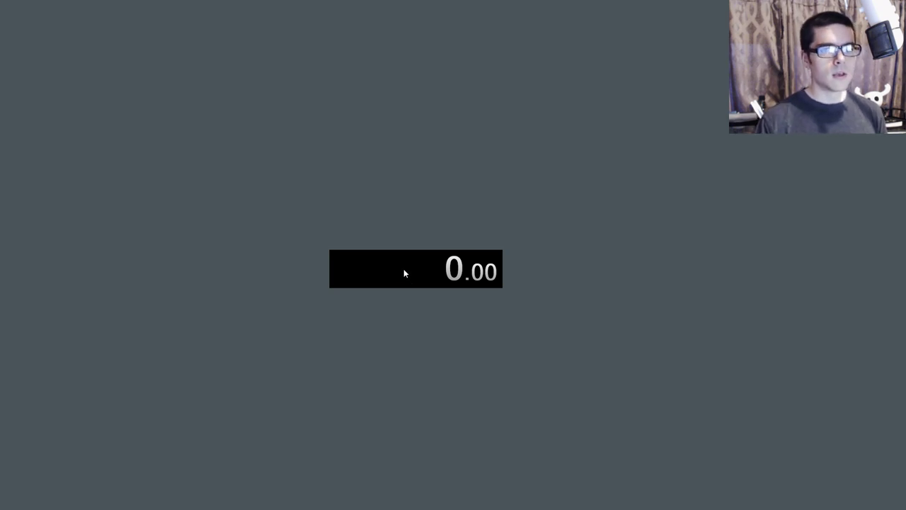
# Step: Open the splits for editing and set the game name to Hollow Knight
pyautogui.rightClick(405, 269)
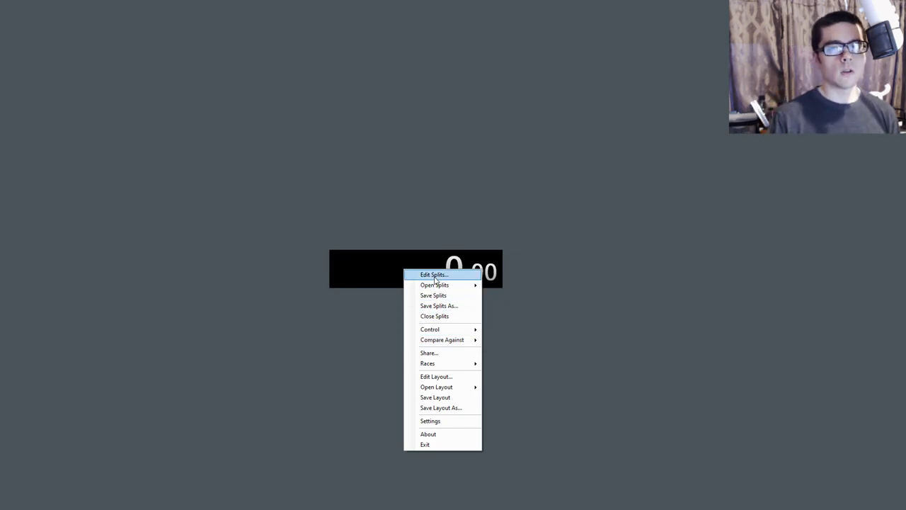
pyautogui.click(437, 276)
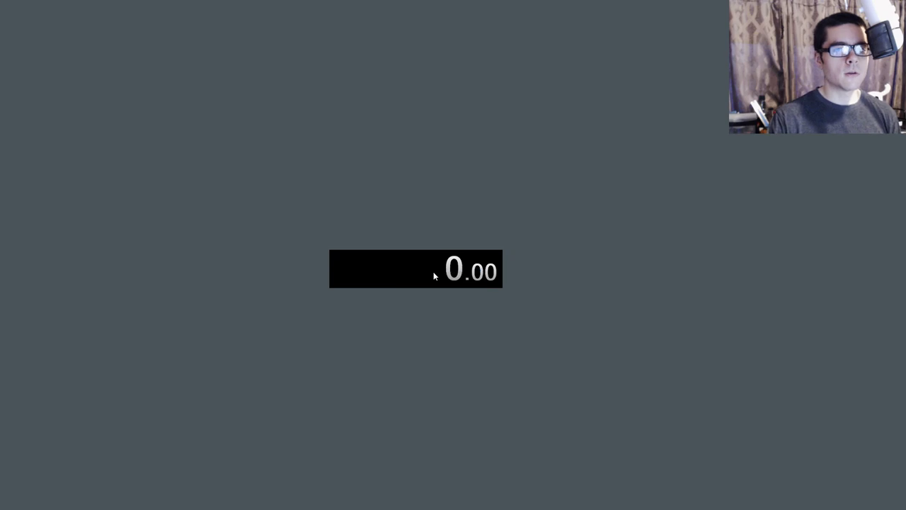
pyautogui.moveTo(206, 24); pyautogui.dragTo(276, 42)
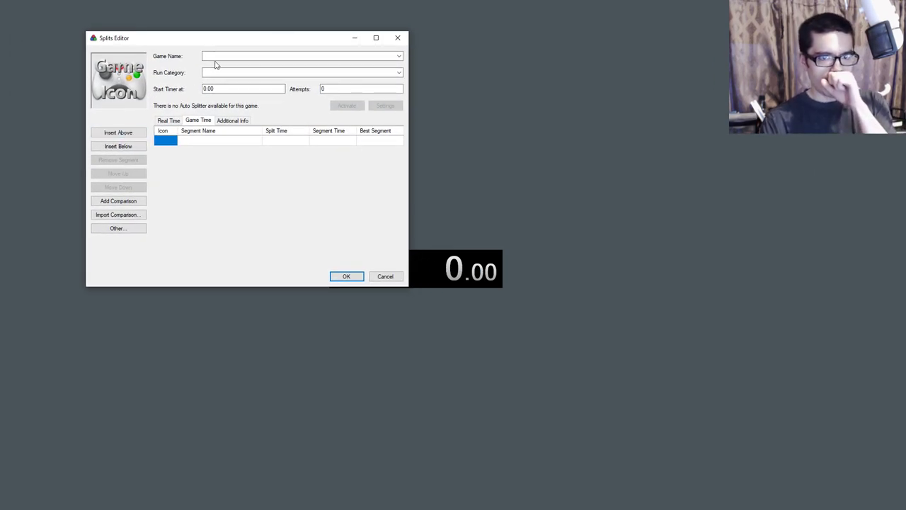
pyautogui.click(287, 56)
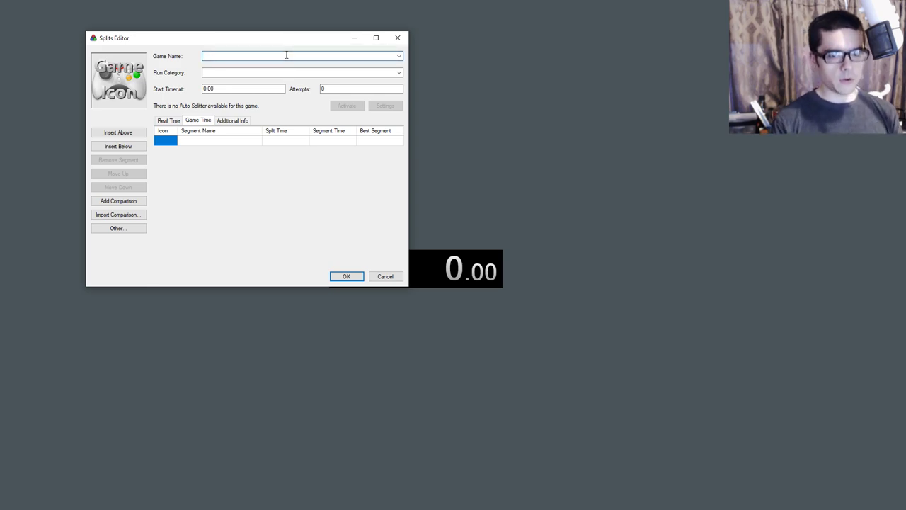
pyautogui.write('Hollow Knig')
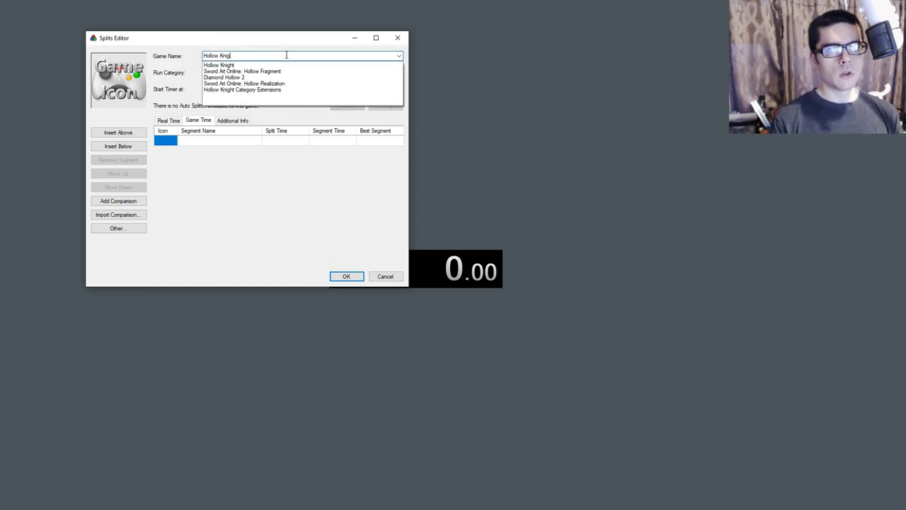
pyautogui.click(223, 65)
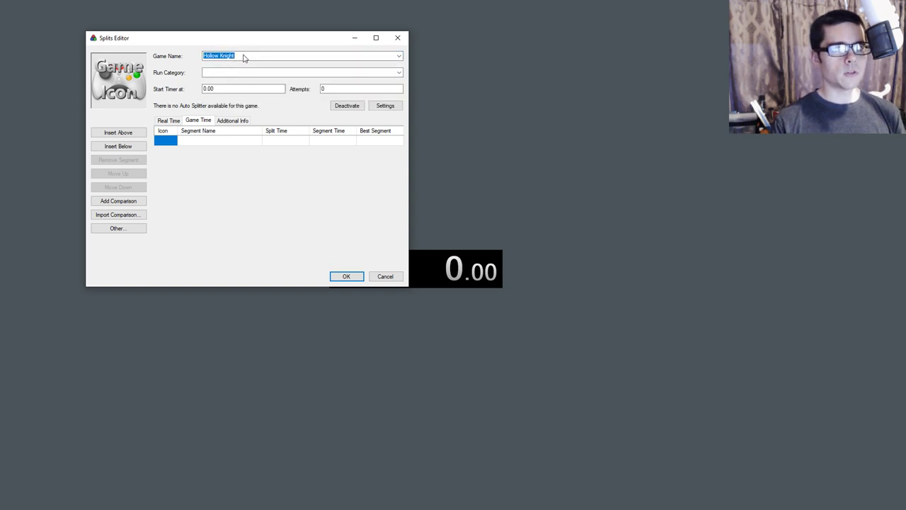
pyautogui.click(244, 55)
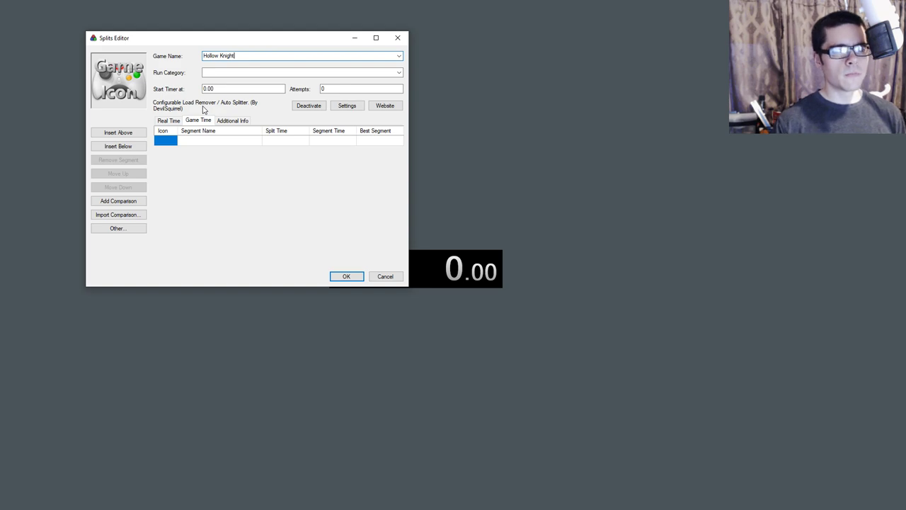
# Step: Set the run category to Any%
pyautogui.click(256, 74)
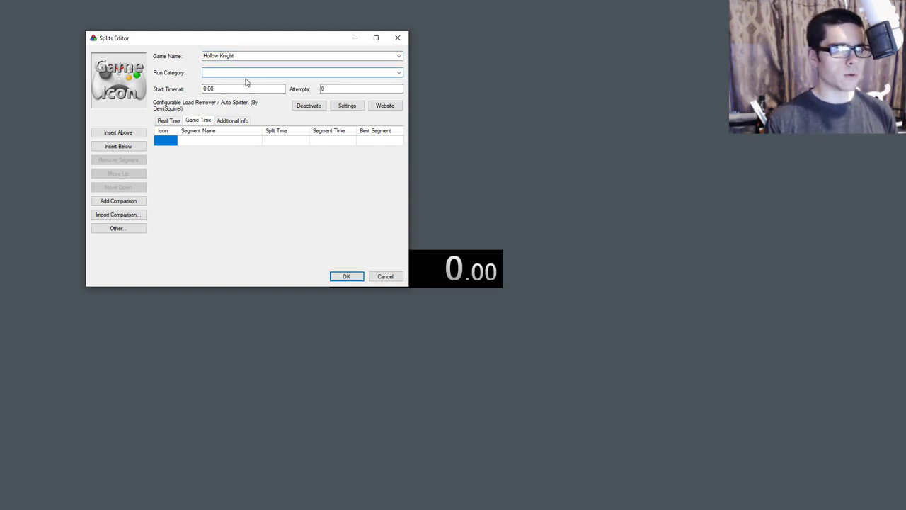
pyautogui.write('Any%')
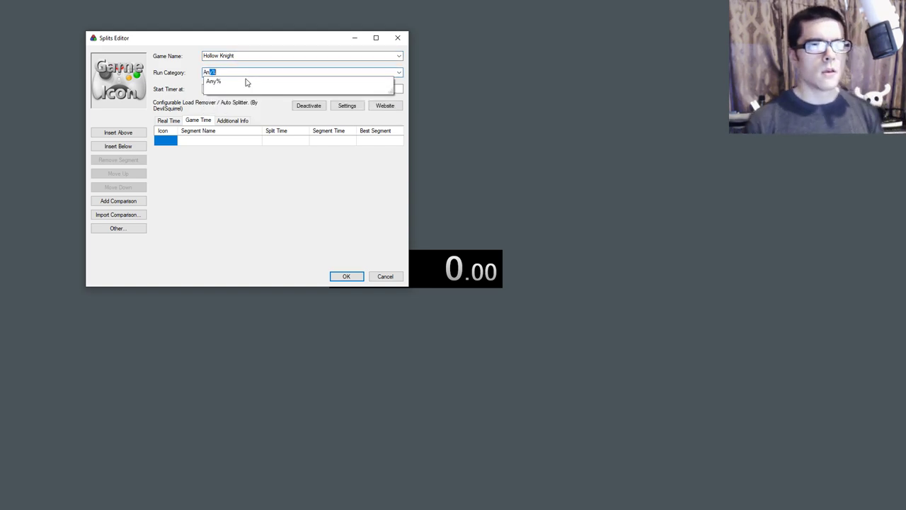
pyautogui.click(221, 72)
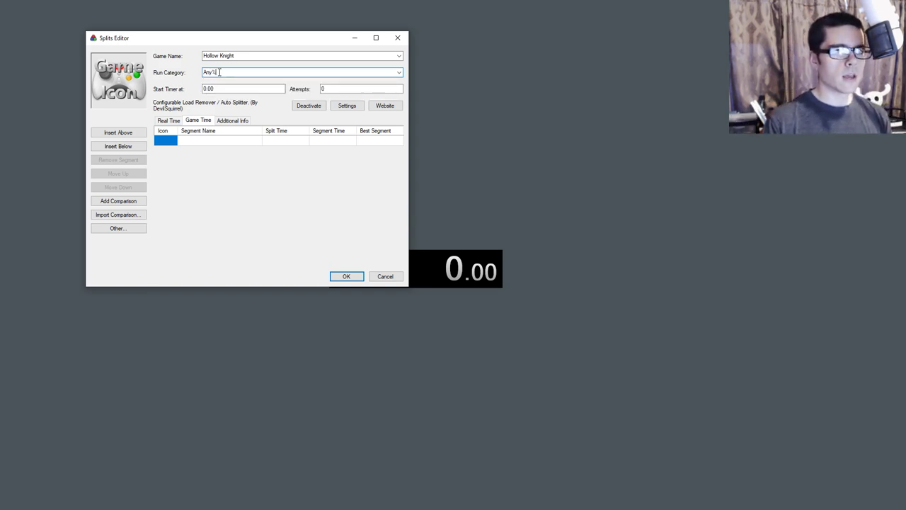
pyautogui.doubleClick(224, 72)
pyautogui.click(228, 72)
pyautogui.doubleClick(213, 72)
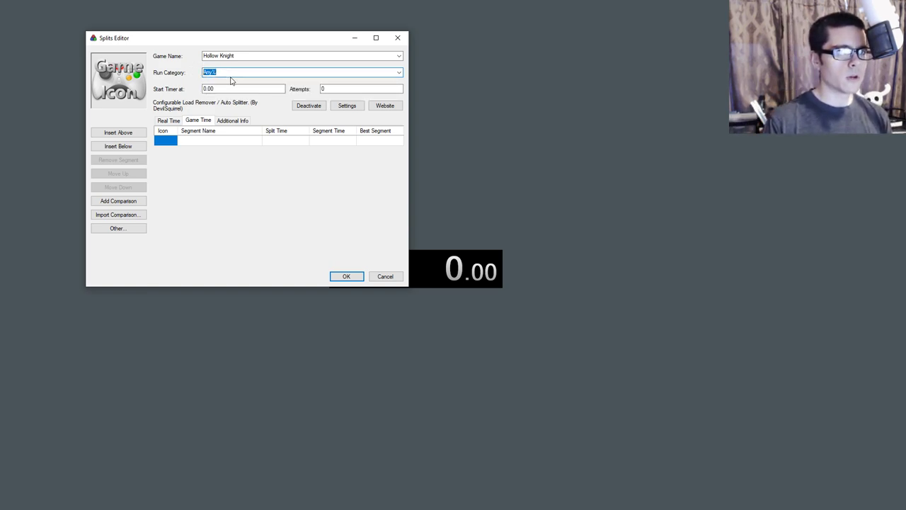
pyautogui.click(235, 73)
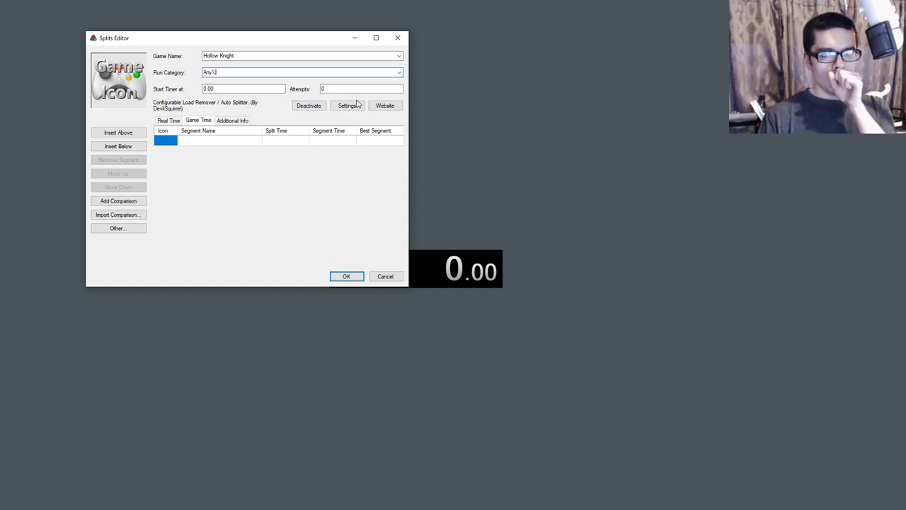
# Step: Insert three more empty segments below the first one in the splits table
pyautogui.click(185, 142)
pyautogui.click(118, 146)
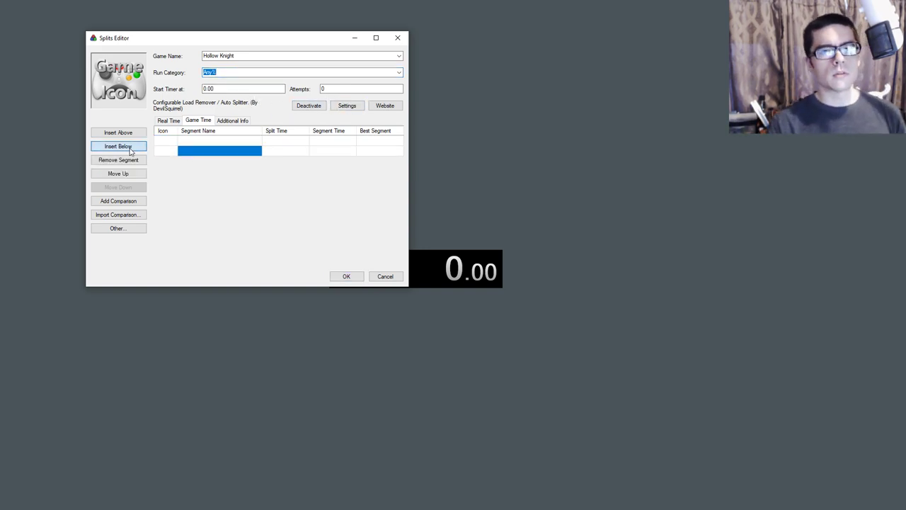
pyautogui.click(118, 147)
pyautogui.click(118, 146)
# Step: Name the first segment Vengeful Spirit and the second segment Mothwing Cloak
pyautogui.click(221, 142)
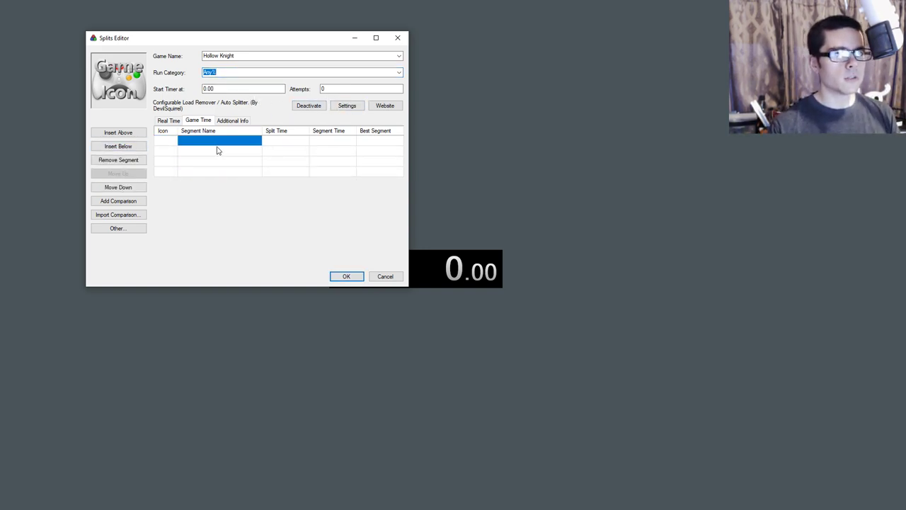
pyautogui.write('V')
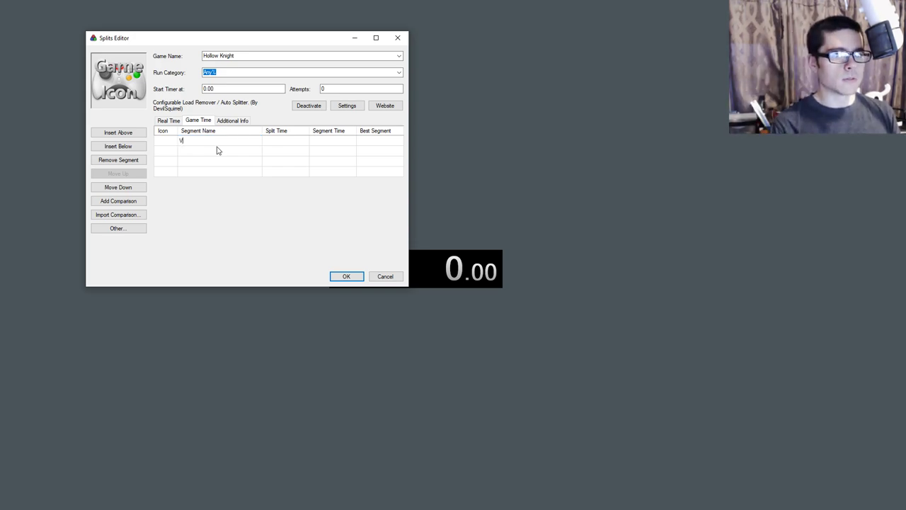
pyautogui.write('engeful Spirit')
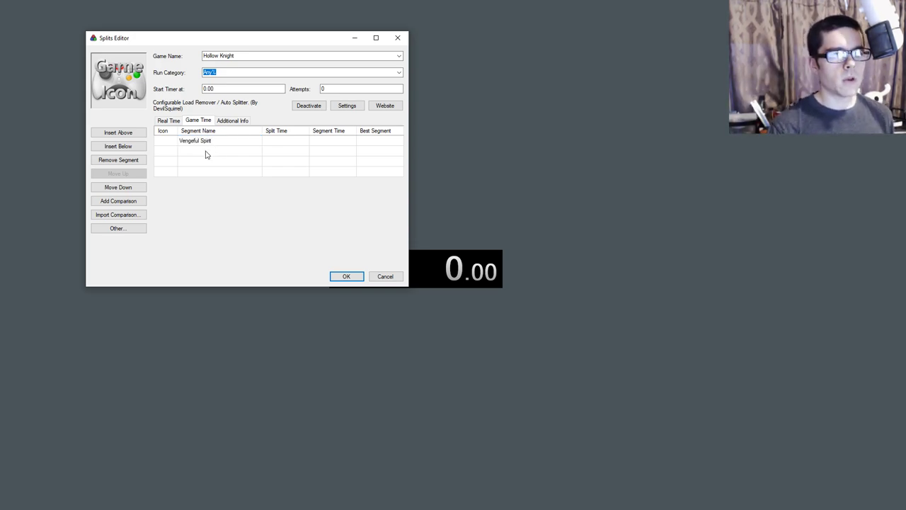
pyautogui.click(206, 152)
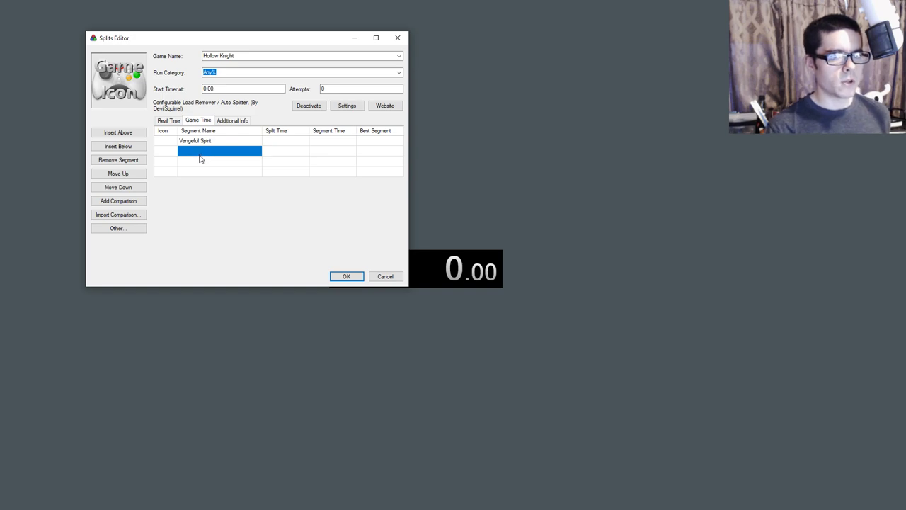
pyautogui.write('Mot')
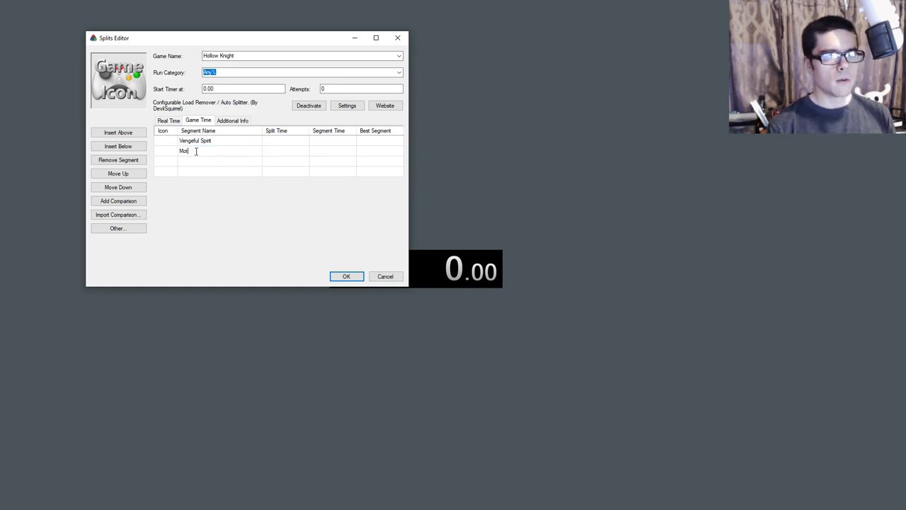
pyautogui.write('hwing Cloak')
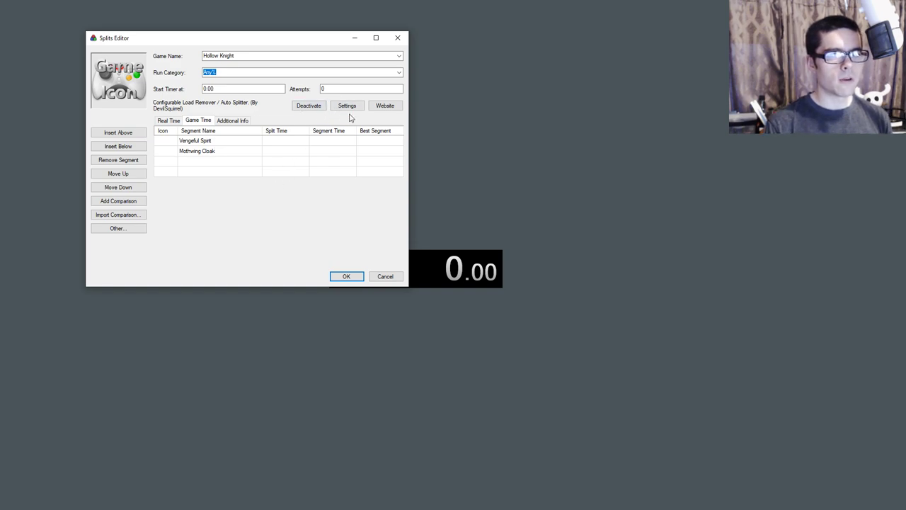
# Step: Insert one more empty segment and name the third segment Hollow Knight
pyautogui.click(204, 163)
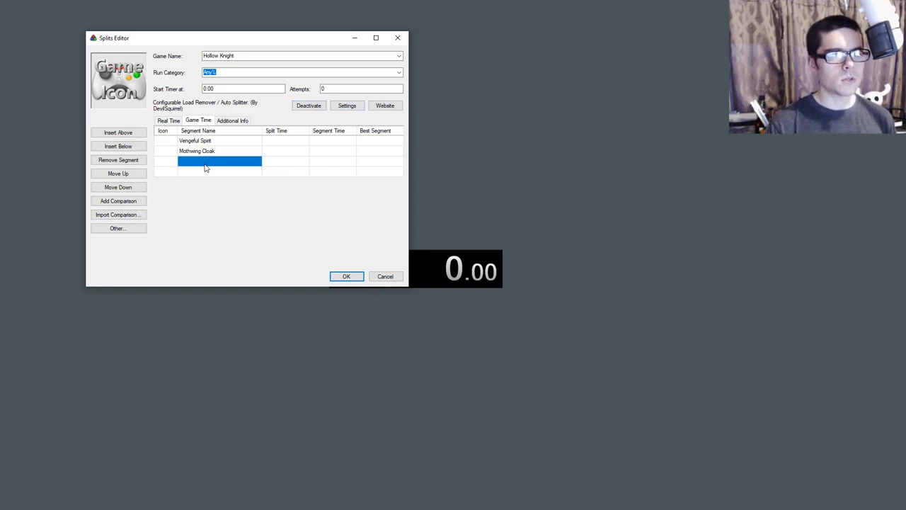
pyautogui.click(134, 151)
pyautogui.click(190, 163)
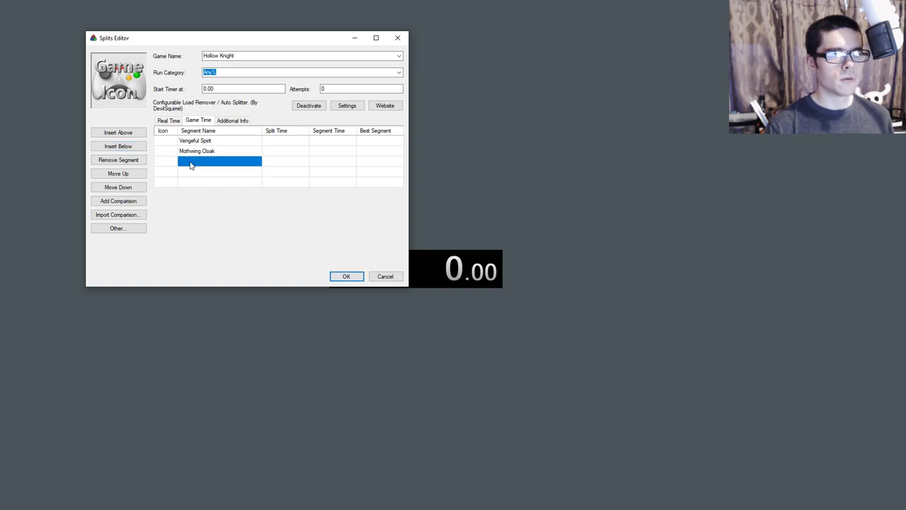
pyautogui.write('Holl')
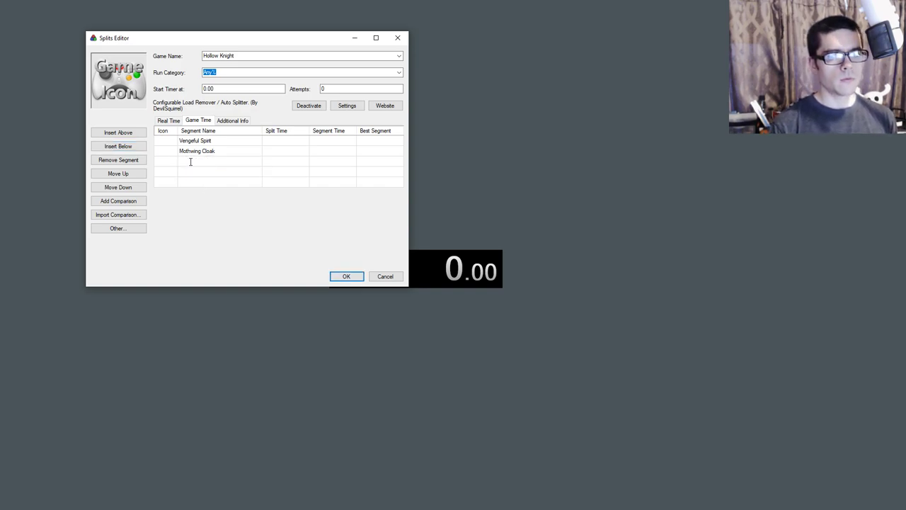
pyautogui.write('ow Knight')
# Step: Remove the two empty segments below Hollow Knight
pyautogui.click(225, 182)
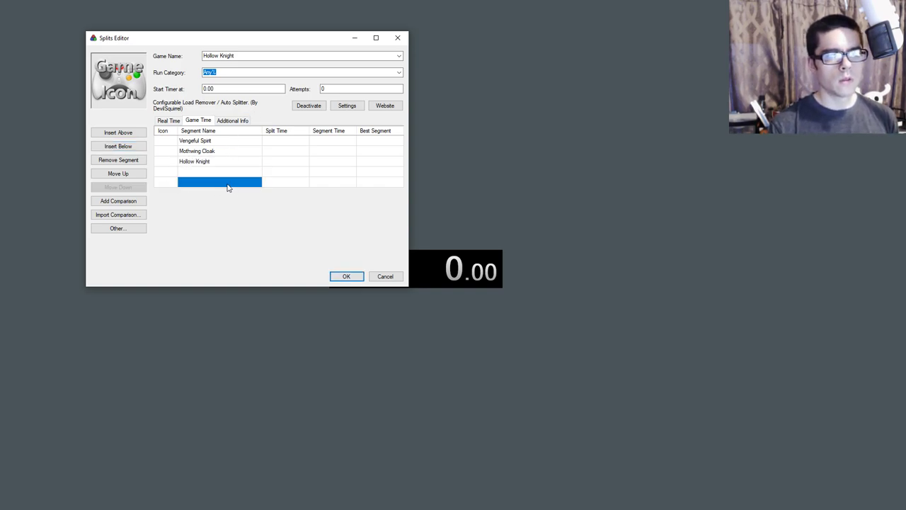
pyautogui.click(118, 173)
pyautogui.click(119, 160)
pyautogui.click(119, 160)
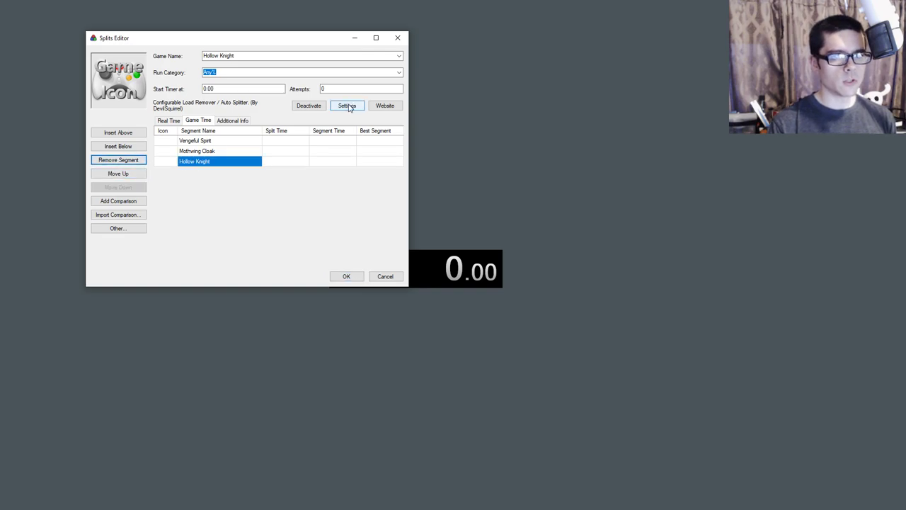
pyautogui.click(225, 141)
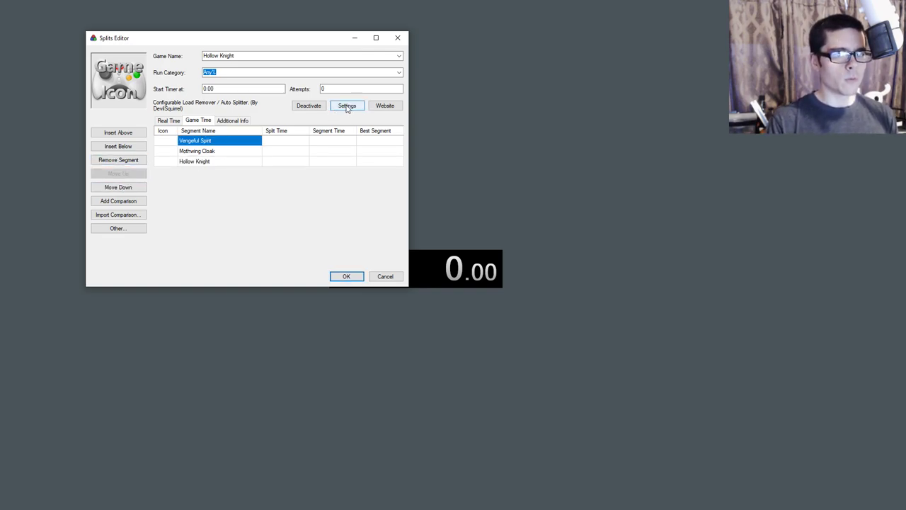
# Step: Open the auto splitter settings beside the splits editor, add two splits, and set the first to Vengeful Spirit (Skill)
pyautogui.click(346, 106)
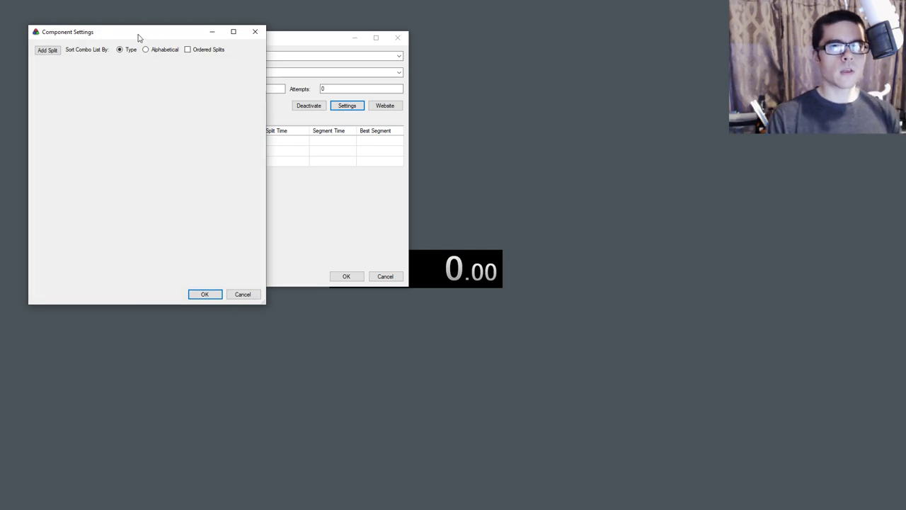
pyautogui.moveTo(138, 34); pyautogui.dragTo(527, 41)
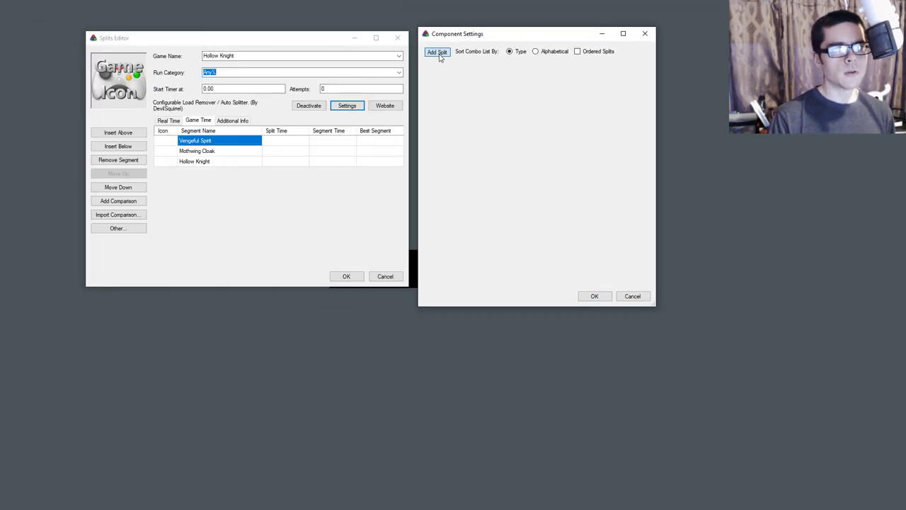
pyautogui.click(436, 52)
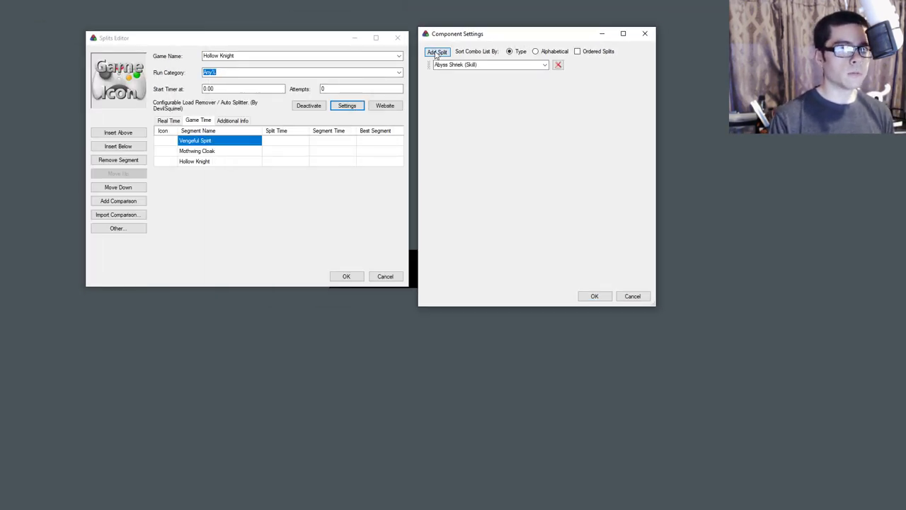
pyautogui.click(437, 52)
pyautogui.click(482, 64)
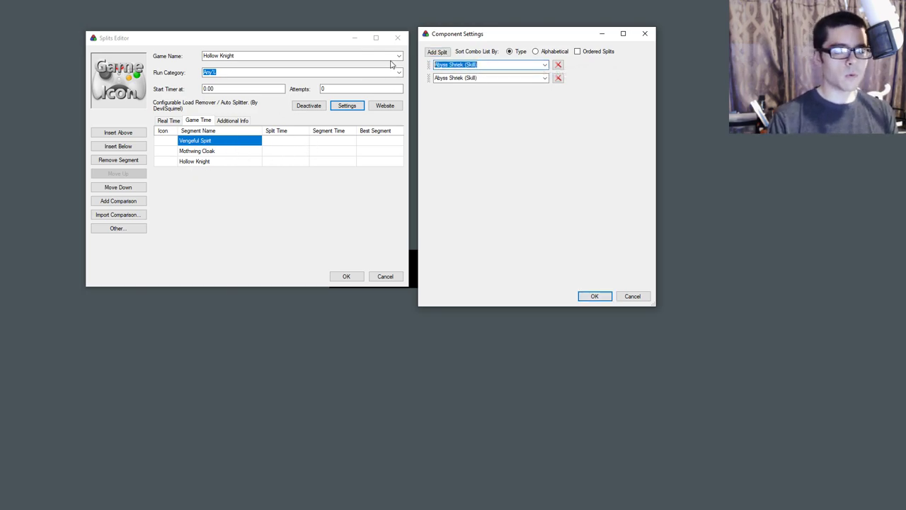
pyautogui.write('vengeful')
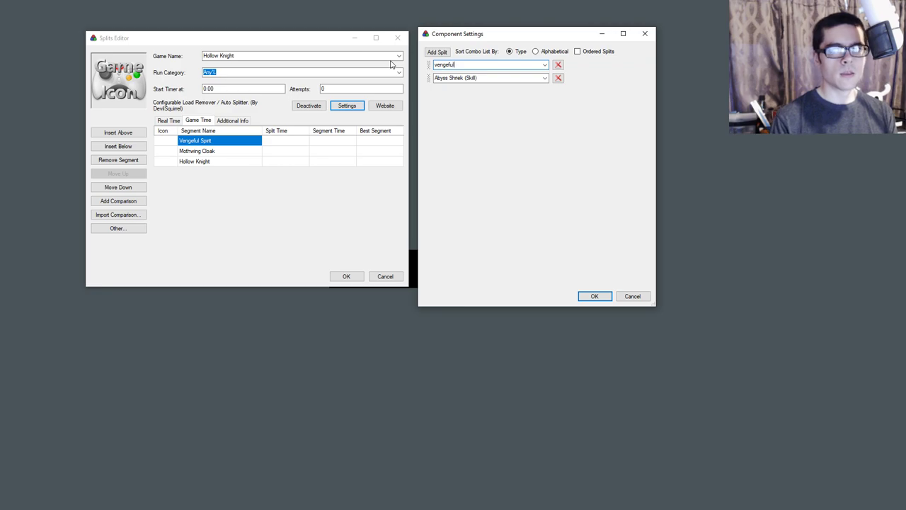
pyautogui.click(545, 65)
pyautogui.click(504, 75)
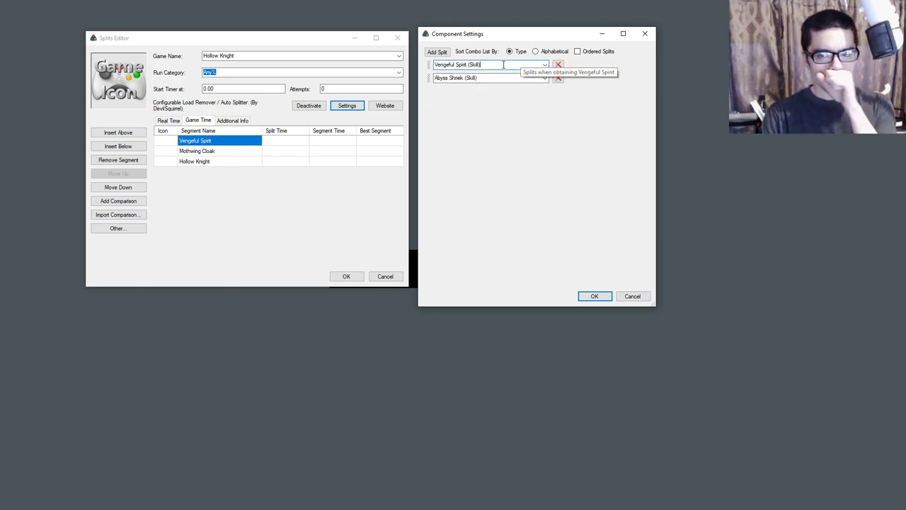
# Step: Set the Abyss Shriek split to Mothwing Cloak (Skill), trying out the split reordering, and place it below Vengeful Spirit
pyautogui.moveTo(448, 39); pyautogui.dragTo(441, 41)
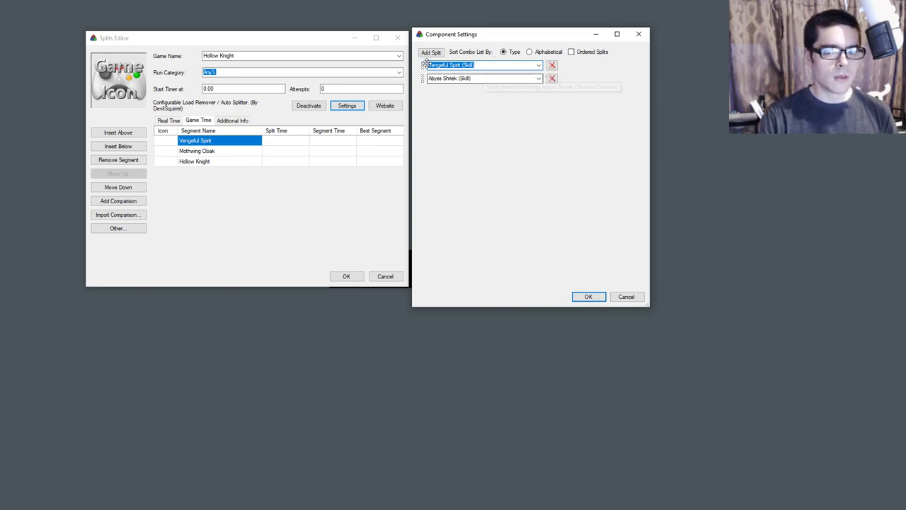
pyautogui.moveTo(423, 63); pyautogui.dragTo(425, 86)
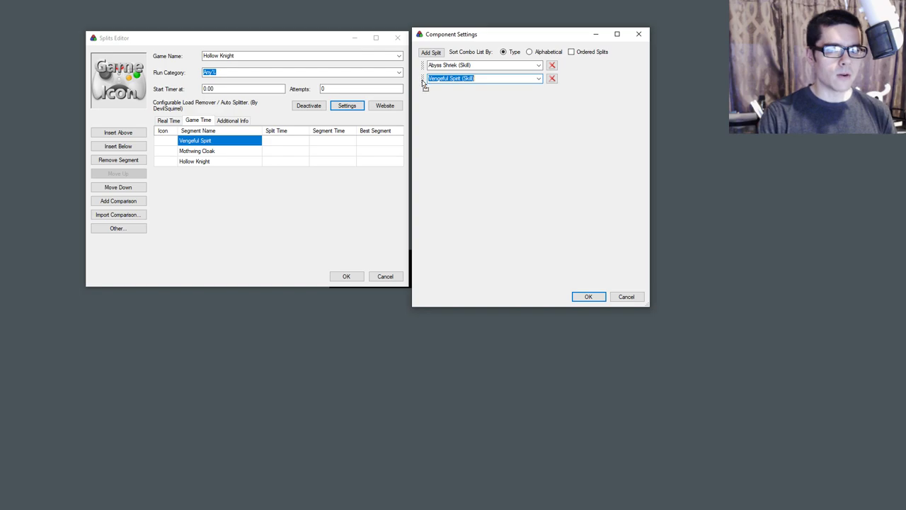
pyautogui.click(470, 65)
pyautogui.write('Mothwing')
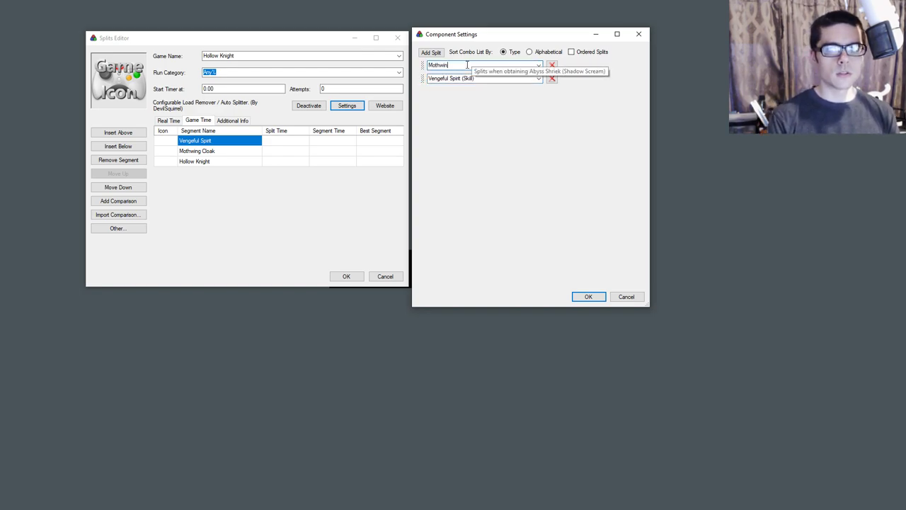
pyautogui.click(540, 65)
pyautogui.click(495, 74)
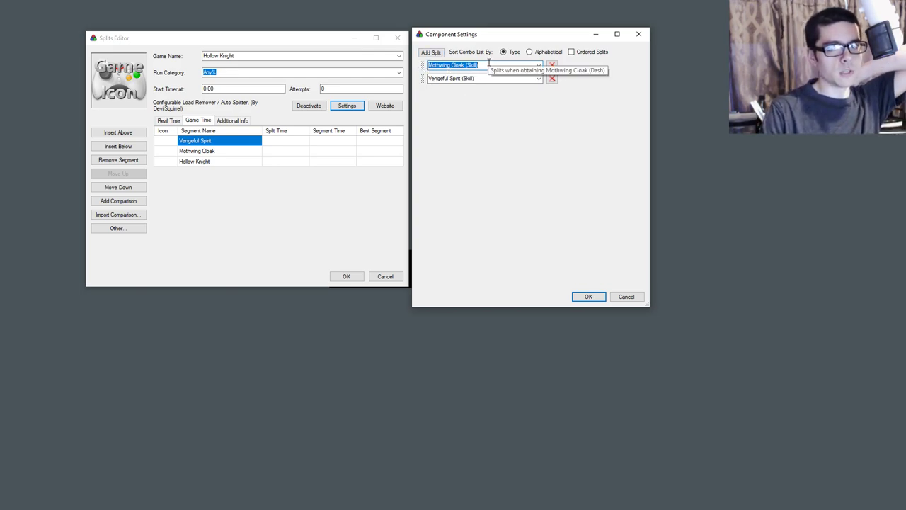
pyautogui.moveTo(419, 80); pyautogui.dragTo(422, 65)
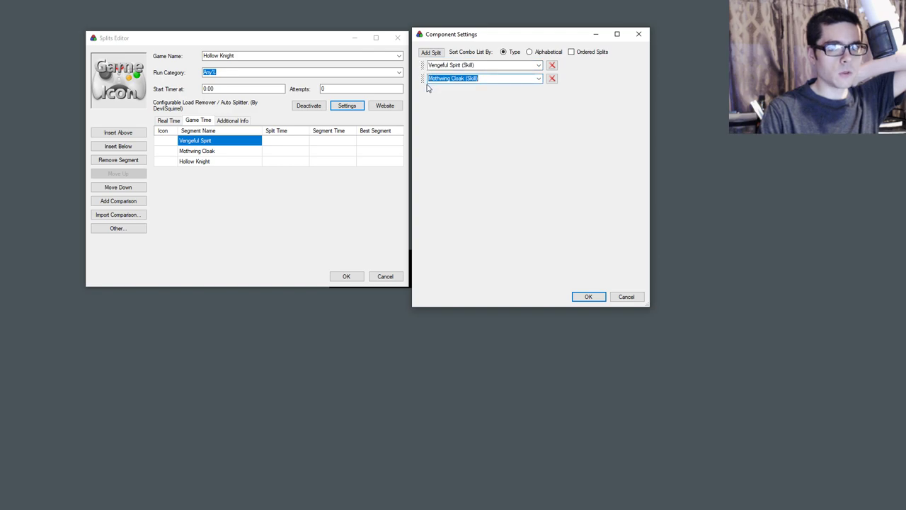
pyautogui.click(503, 80)
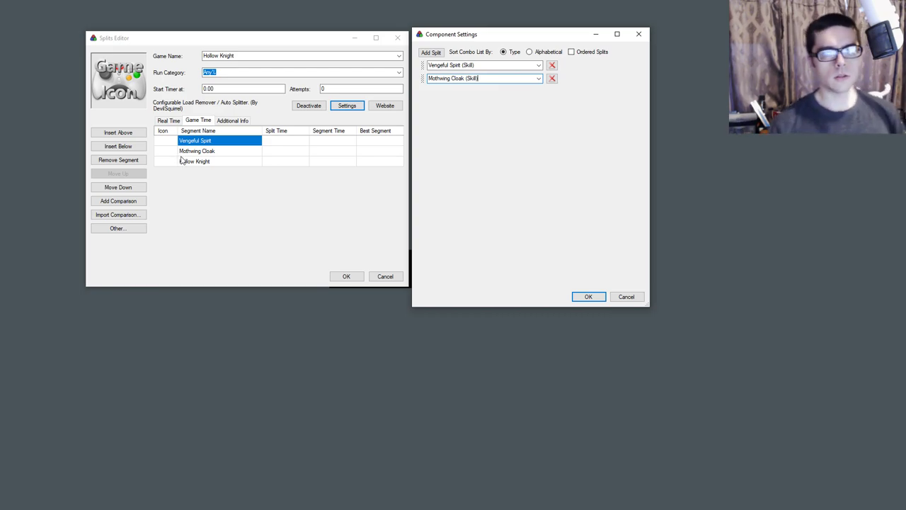
# Step: Add a third auto split set to Hollow Knight - Dream Nail (Boss), and remove it again
pyautogui.click(440, 54)
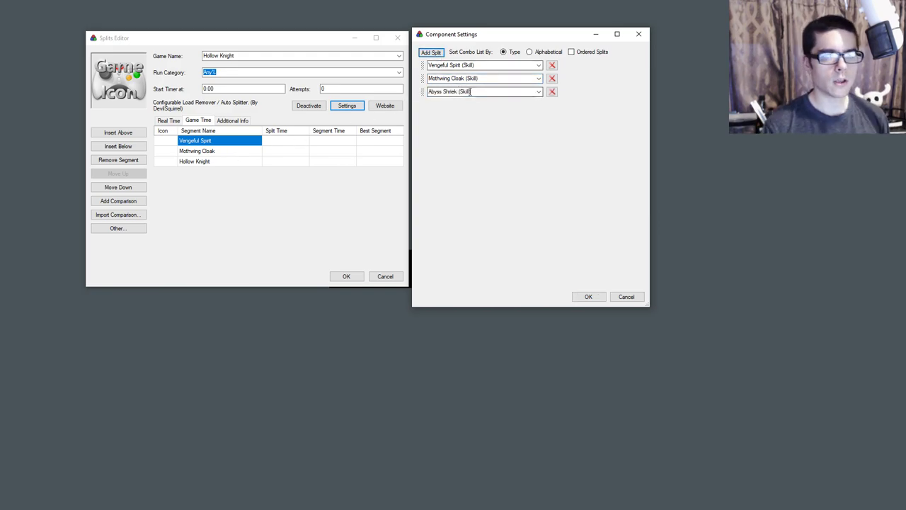
pyautogui.click(467, 92)
pyautogui.write('Hollow')
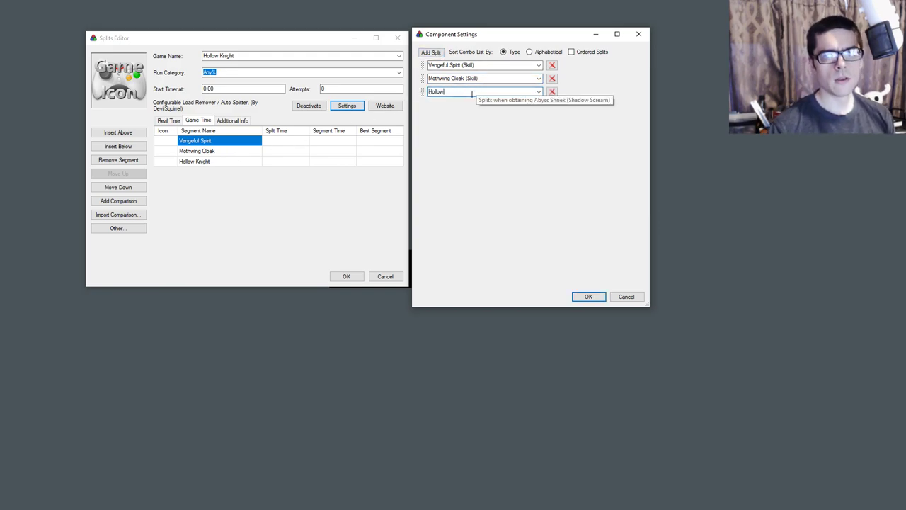
pyautogui.hotkey('alt', 'Down')
pyautogui.click(511, 101)
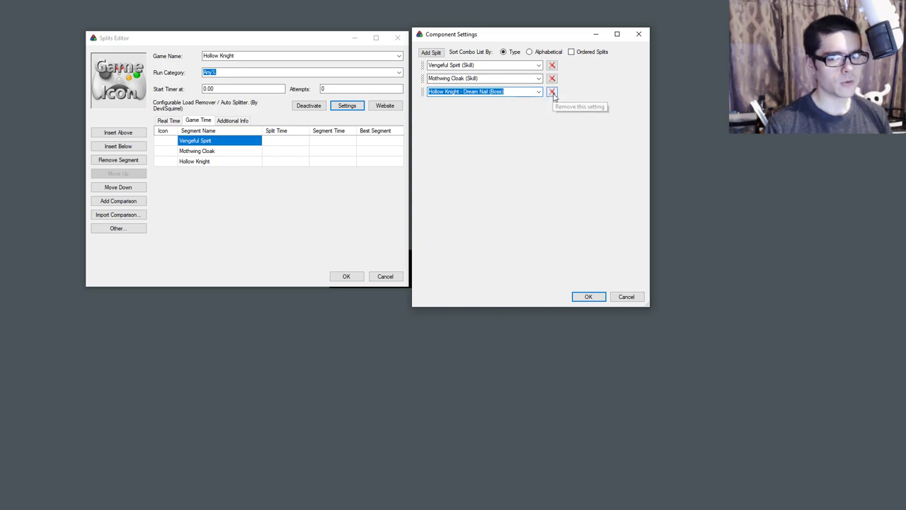
pyautogui.click(552, 92)
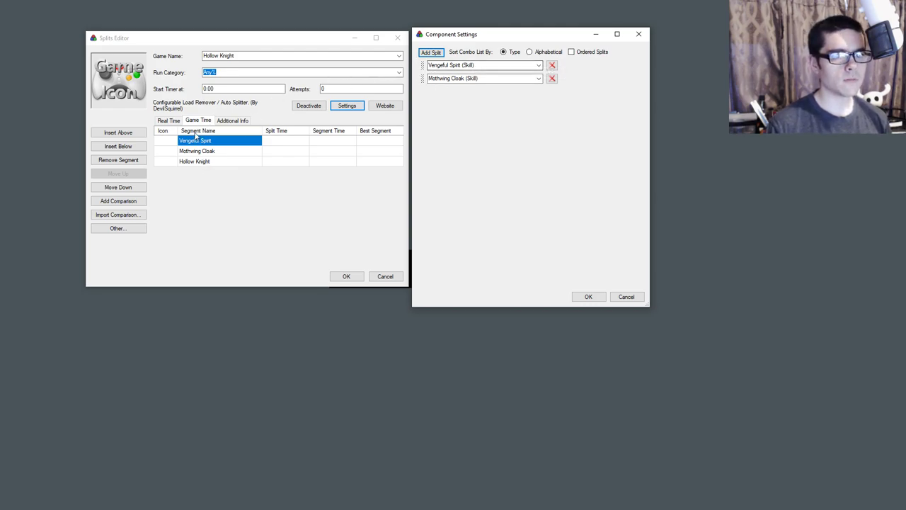
pyautogui.click(508, 80)
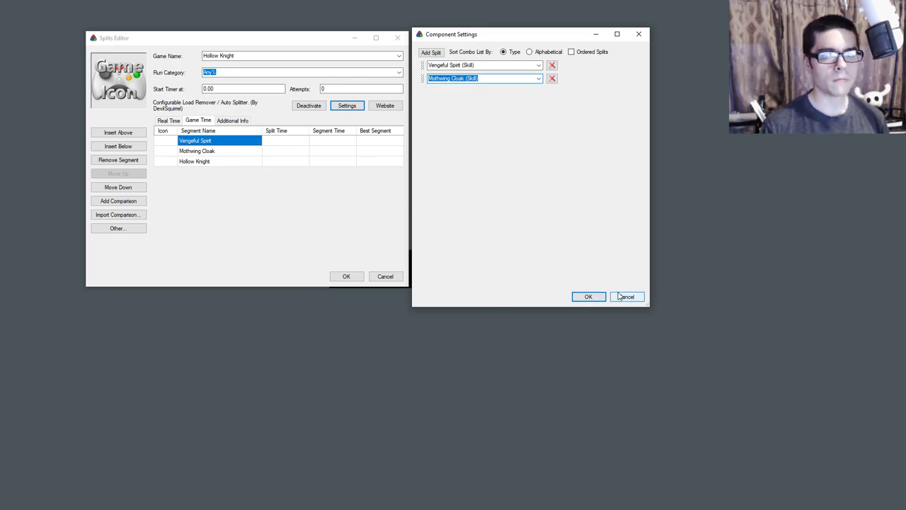
# Step: Accept the auto splitter settings and add a comparison named WR to the splits
pyautogui.click(593, 300)
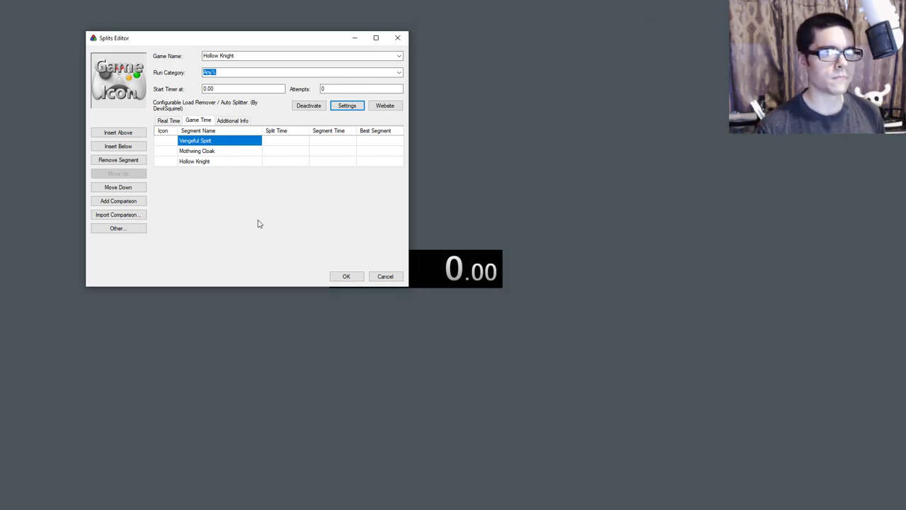
pyautogui.click(212, 151)
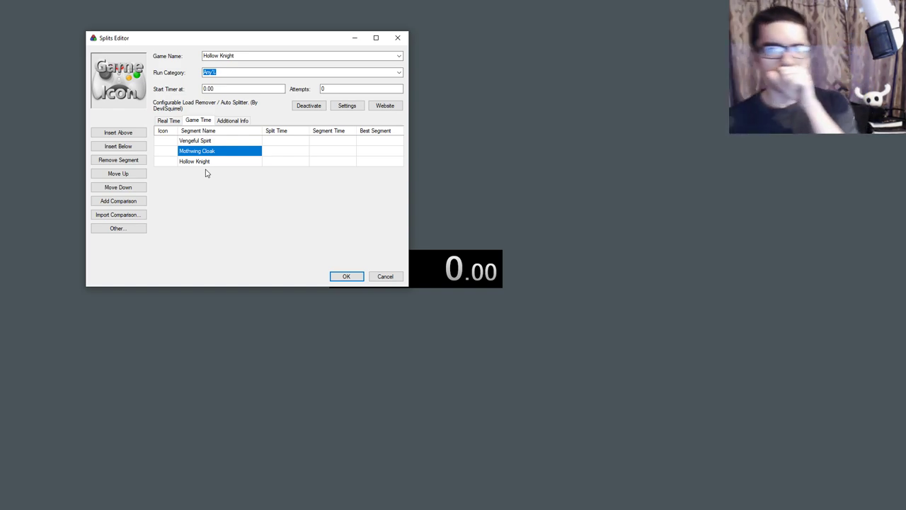
pyautogui.click(129, 204)
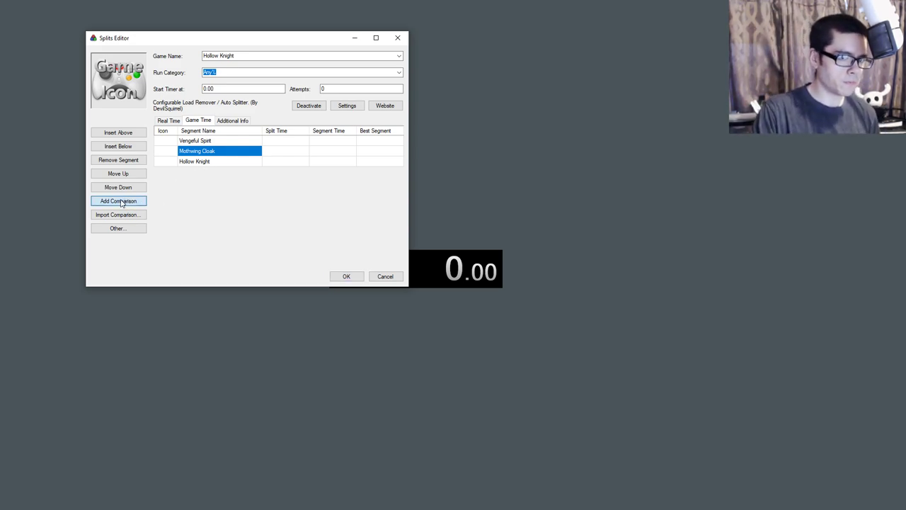
pyautogui.click(121, 203)
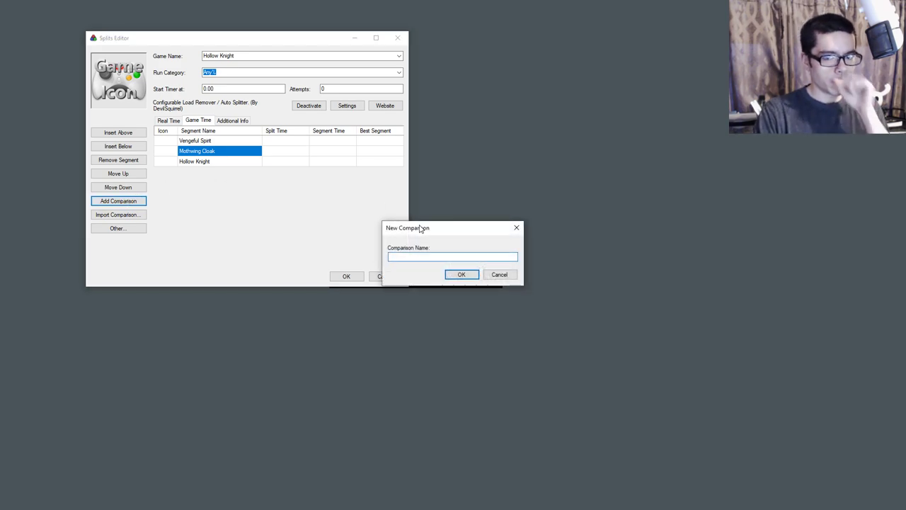
pyautogui.moveTo(420, 226); pyautogui.dragTo(298, 198)
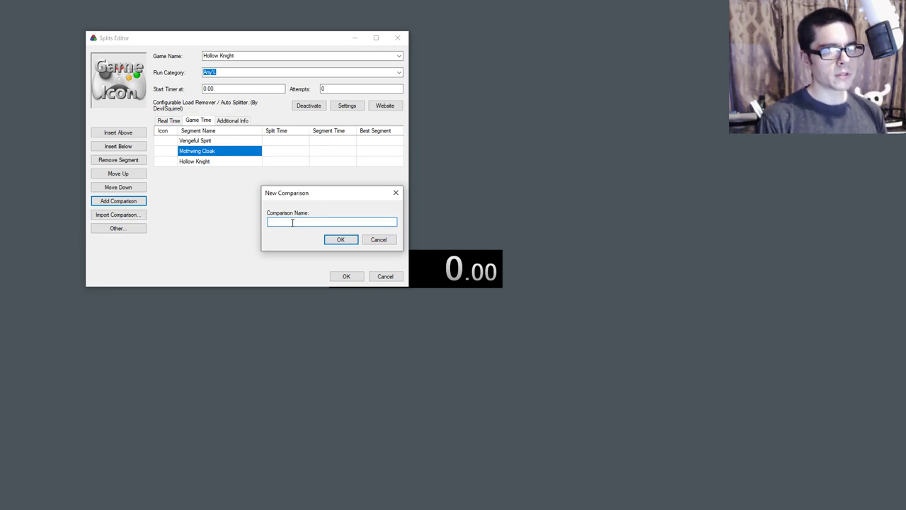
pyautogui.write('WR')
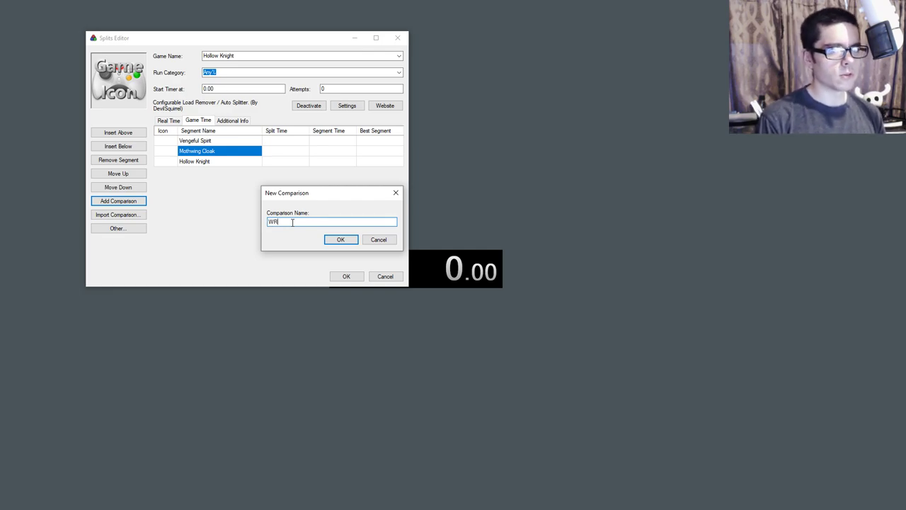
pyautogui.click(340, 239)
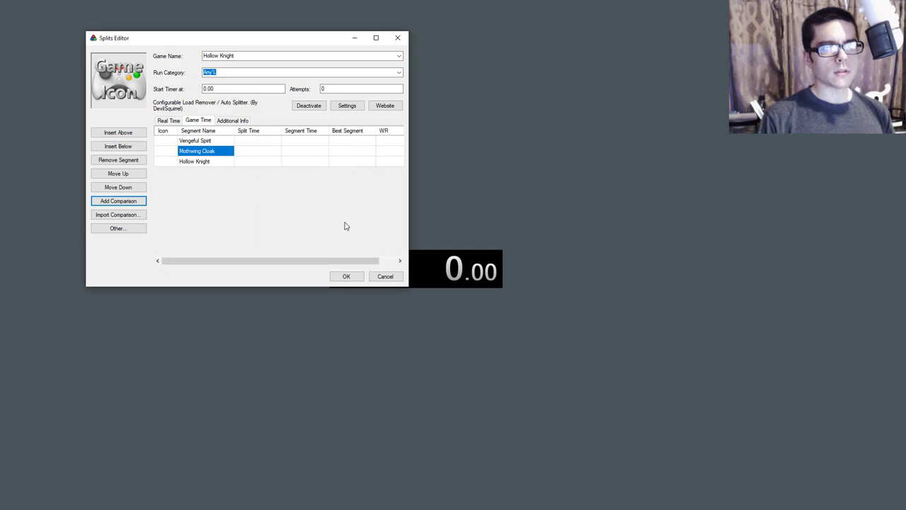
# Step: Set the WR comparison time of the Vengeful Spirit segment to 3:29:00
pyautogui.moveTo(319, 261); pyautogui.dragTo(347, 260)
pyautogui.click(373, 142)
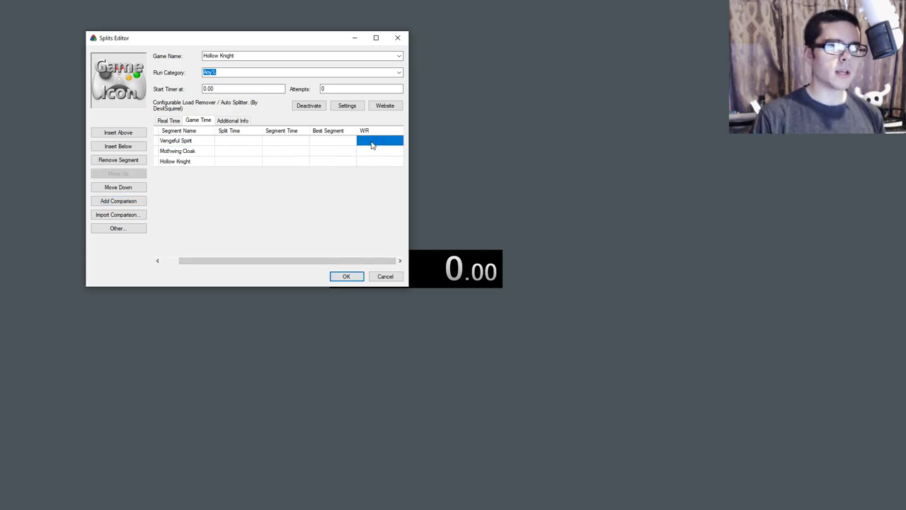
pyautogui.click(372, 145)
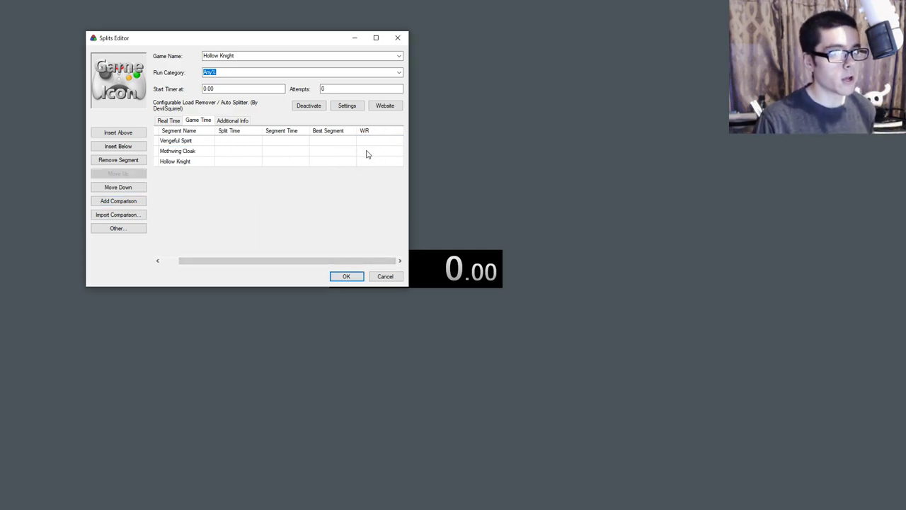
pyautogui.write('3')
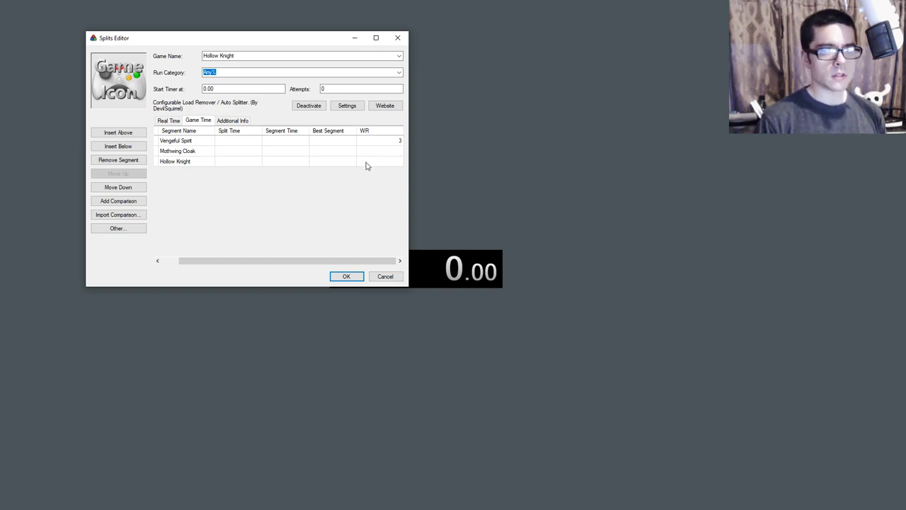
pyautogui.write(':29:00')
pyautogui.press('Return')
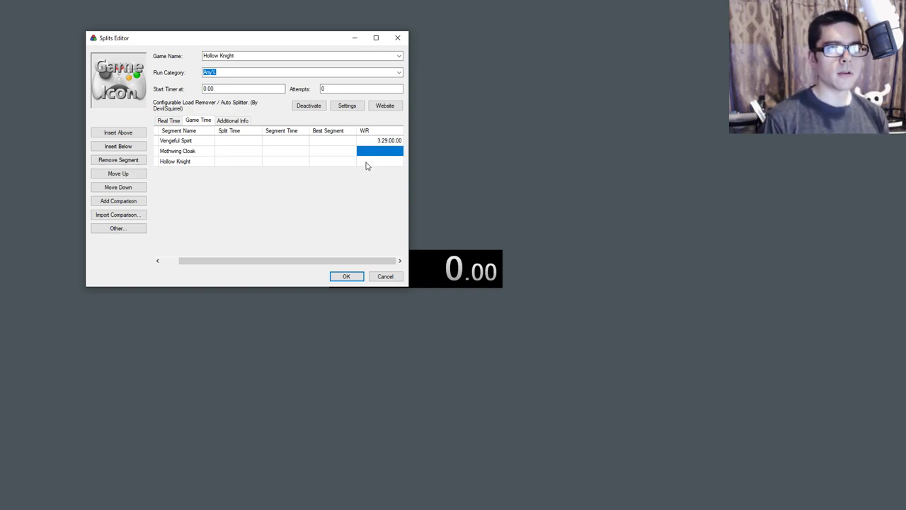
# Step: Set the WR comparison time of the Mothwing Cloak segment to 8:39:00
pyautogui.click(387, 150)
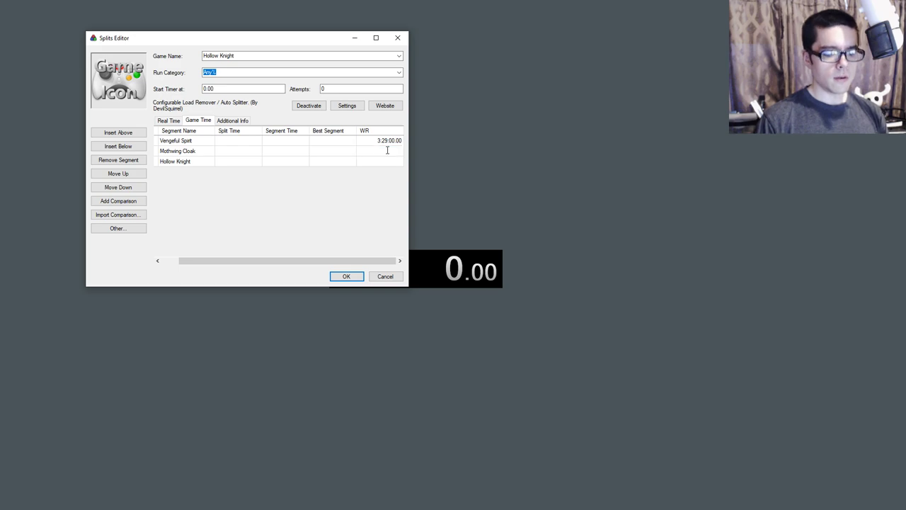
pyautogui.write('8:39')
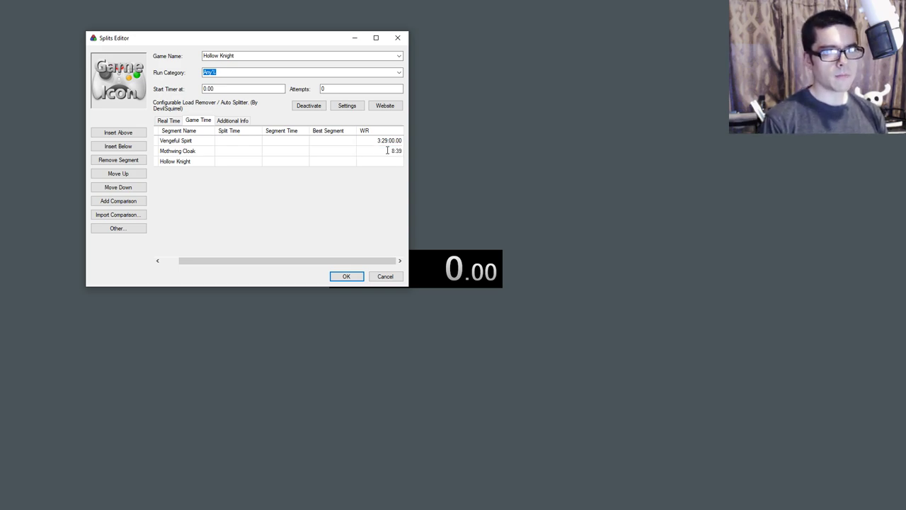
pyautogui.write(':00')
pyautogui.press('Return')
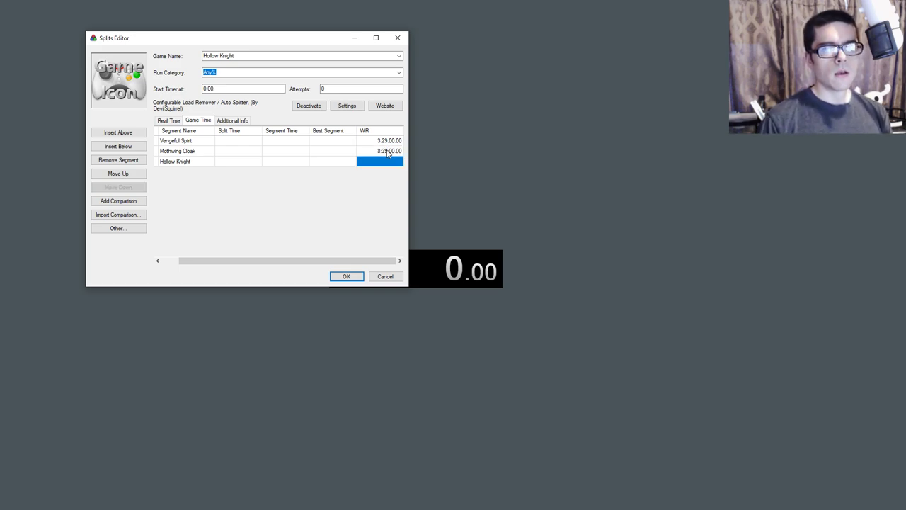
pyautogui.click(385, 149)
# Step: Try to enter 33:07 as the WR comparison time of the Hollow Knight segment
pyautogui.click(379, 162)
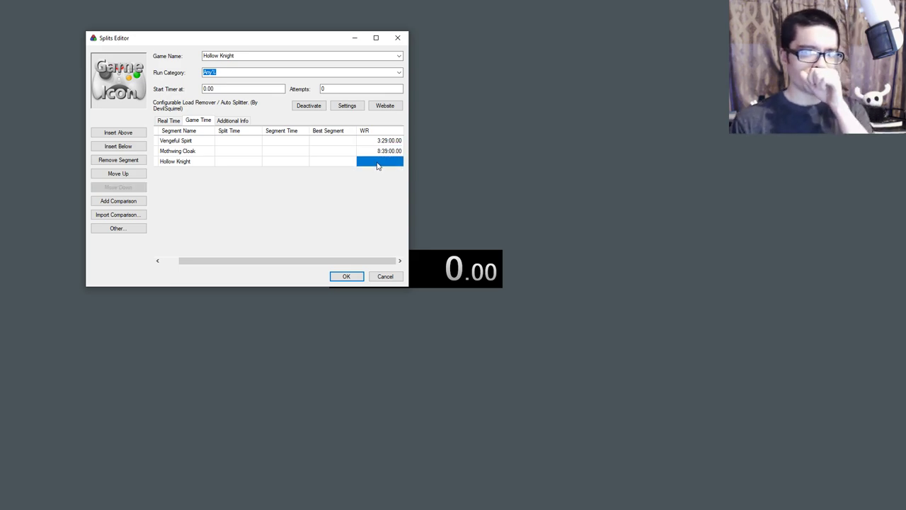
pyautogui.click(380, 163)
pyautogui.write('33')
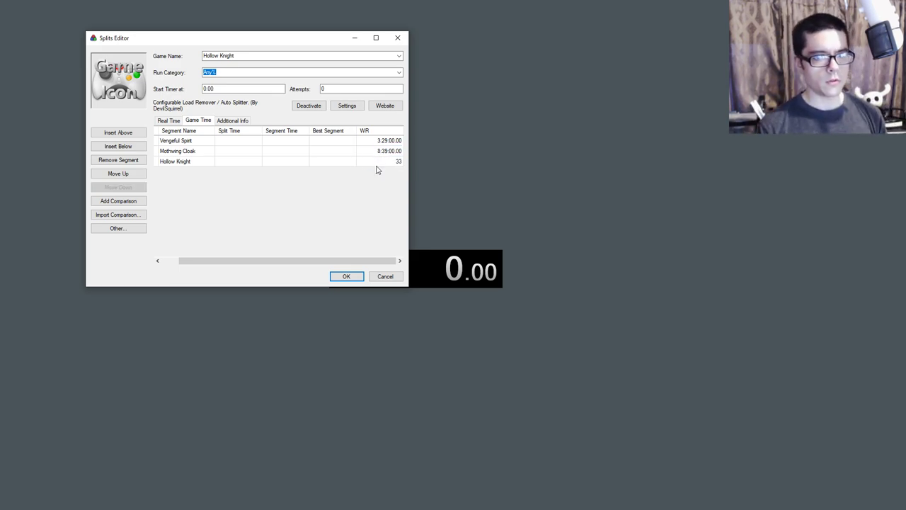
pyautogui.write(':')
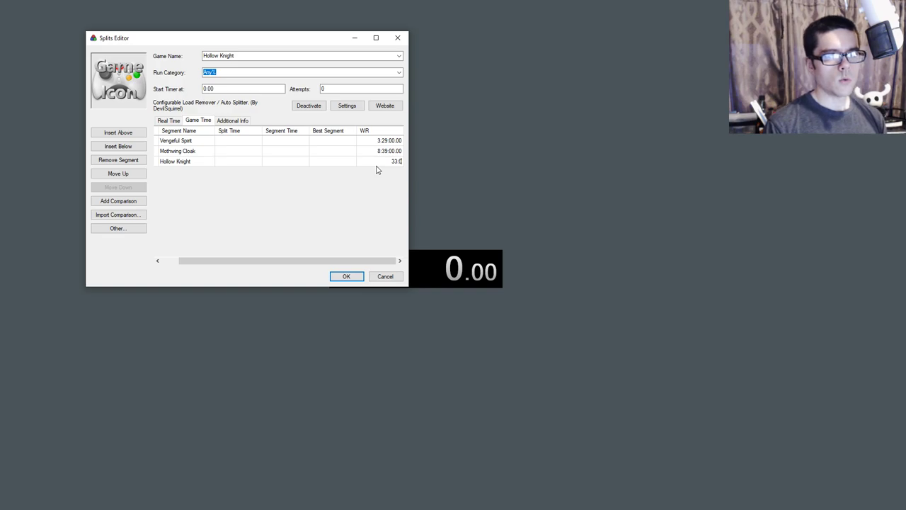
pyautogui.write('07')
pyautogui.press('Return')
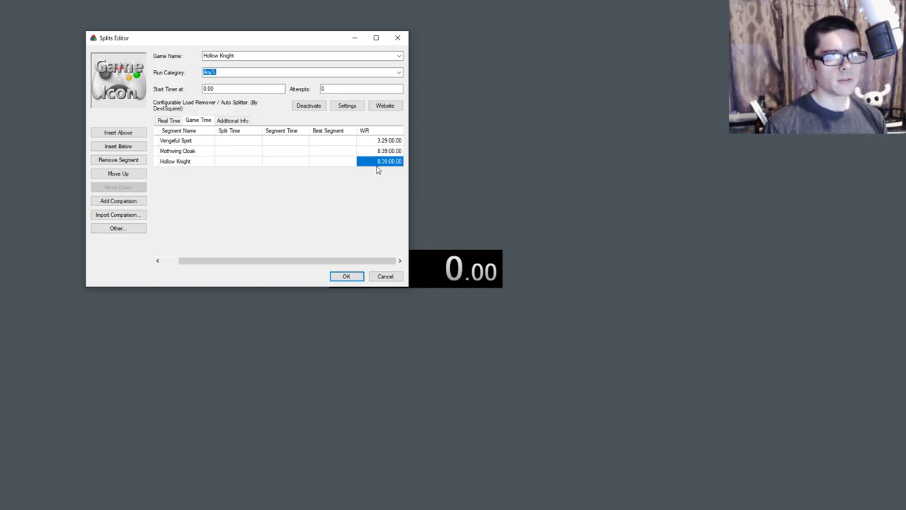
# Step: Set the WR comparison time of the Hollow Knight segment to 33:00:00 and accept the edited splits
pyautogui.click(373, 161)
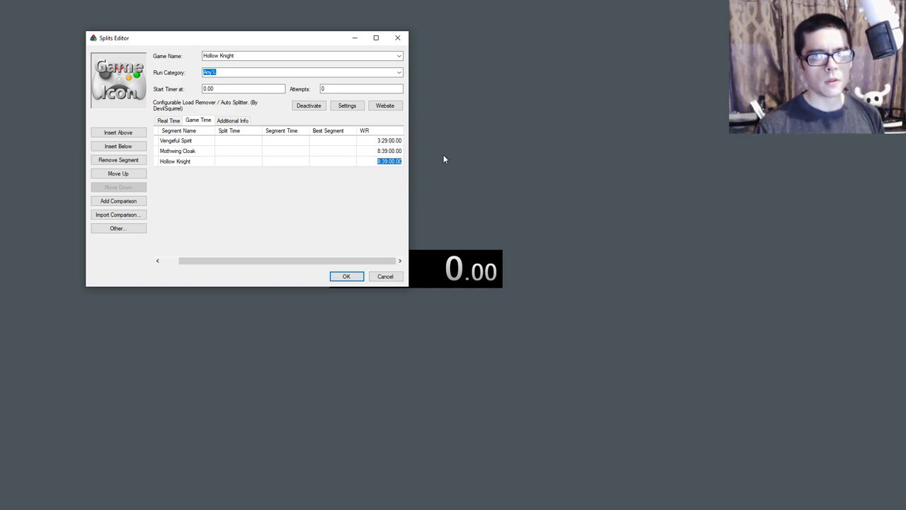
pyautogui.write('33:')
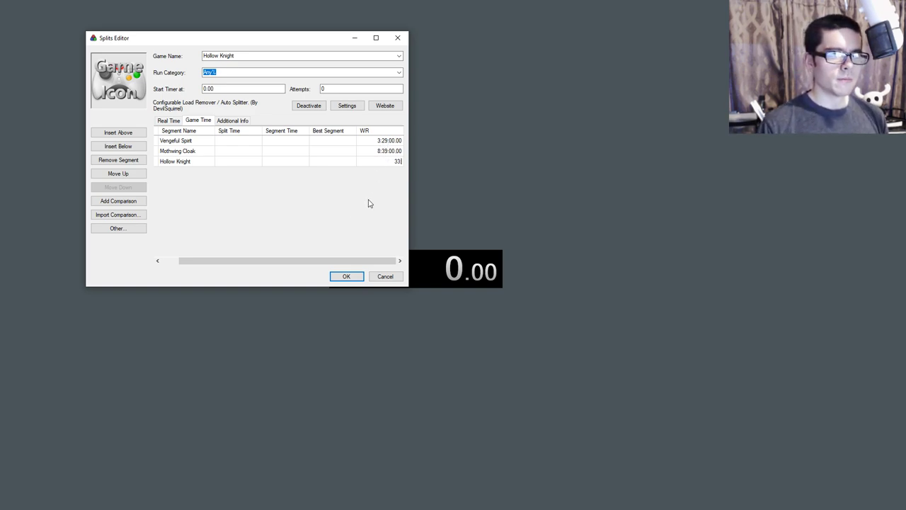
pyautogui.doubleClick(397, 162)
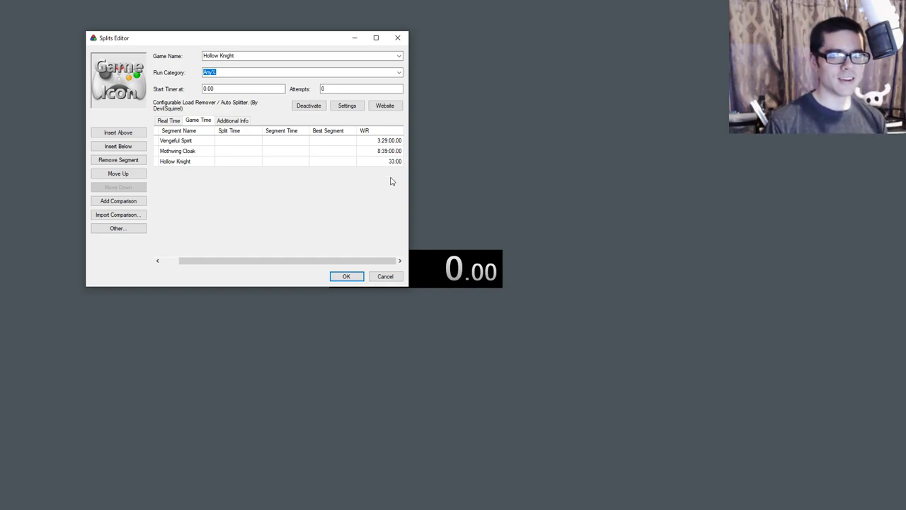
pyautogui.press('Return')
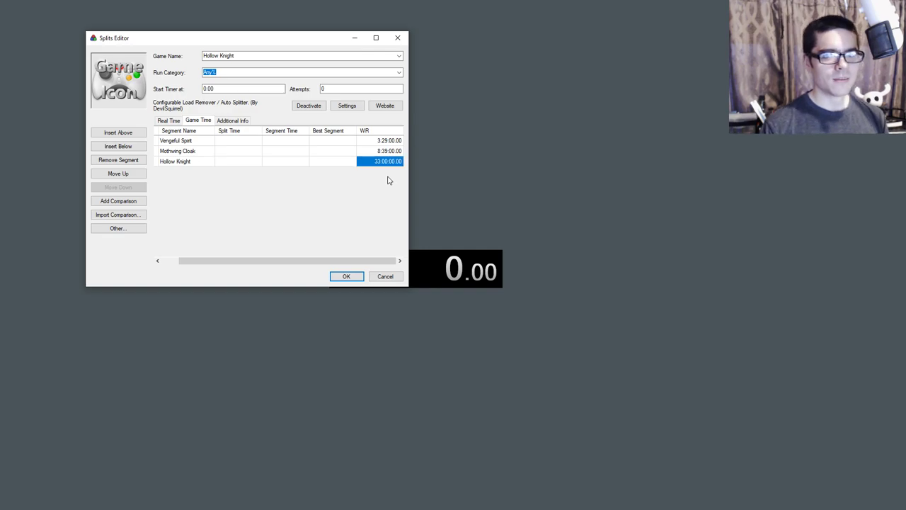
pyautogui.click(339, 278)
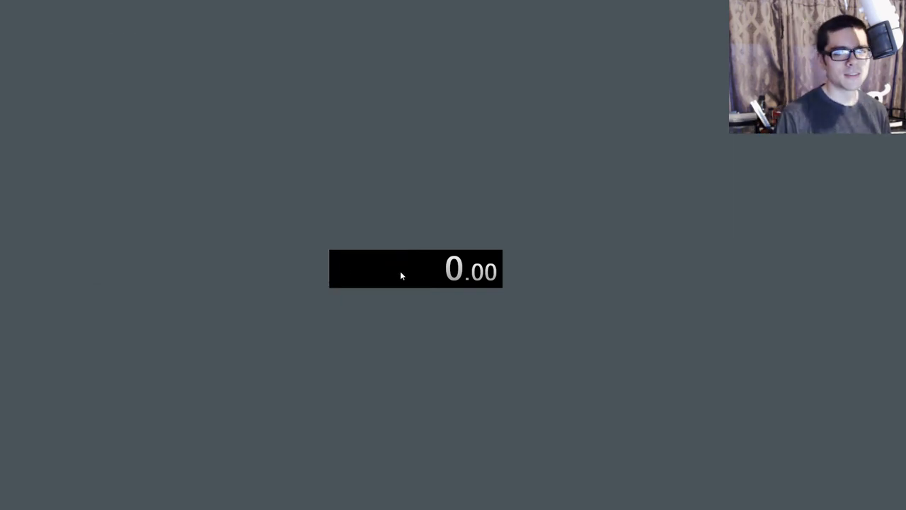
# Step: Move the timer window slightly, then reopen the splits editor to review the segments and close it without changes
pyautogui.rightClick(401, 271)
pyautogui.moveTo(386, 279); pyautogui.dragTo(352, 238)
pyautogui.rightClick(353, 237)
pyautogui.click(329, 233)
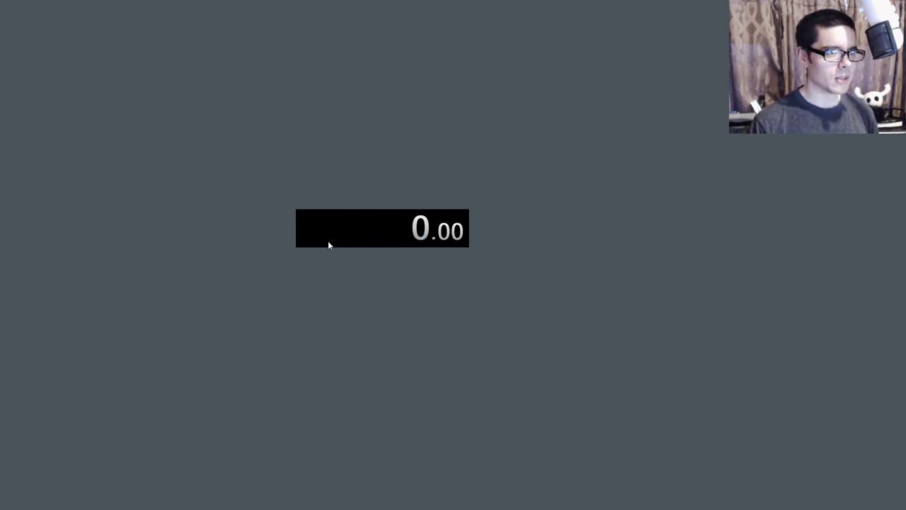
pyautogui.click(340, 283)
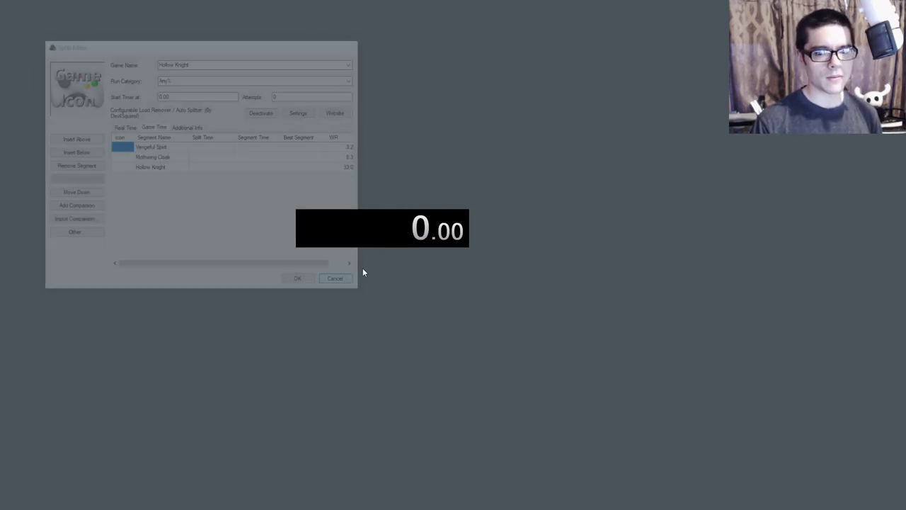
# Step: Open the layout editor and replace the Timer component with a Detailed Timer
pyautogui.rightClick(380, 230)
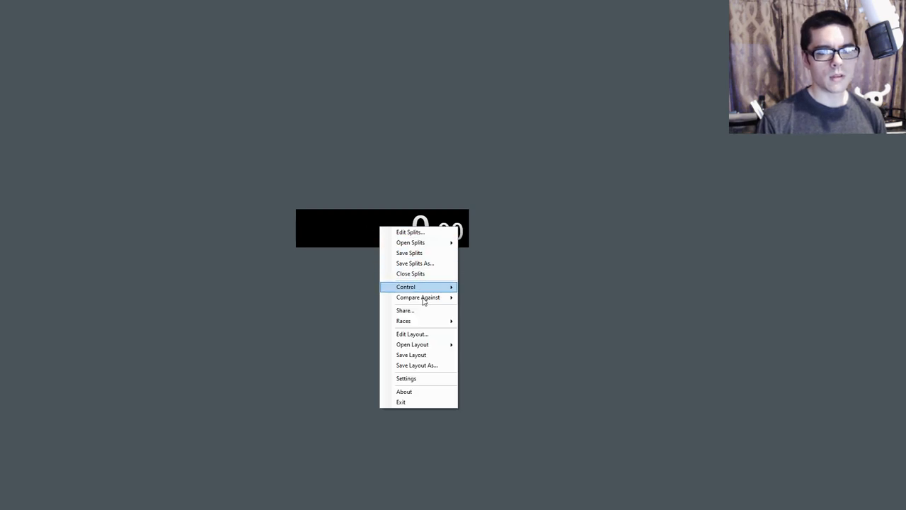
pyautogui.click(416, 335)
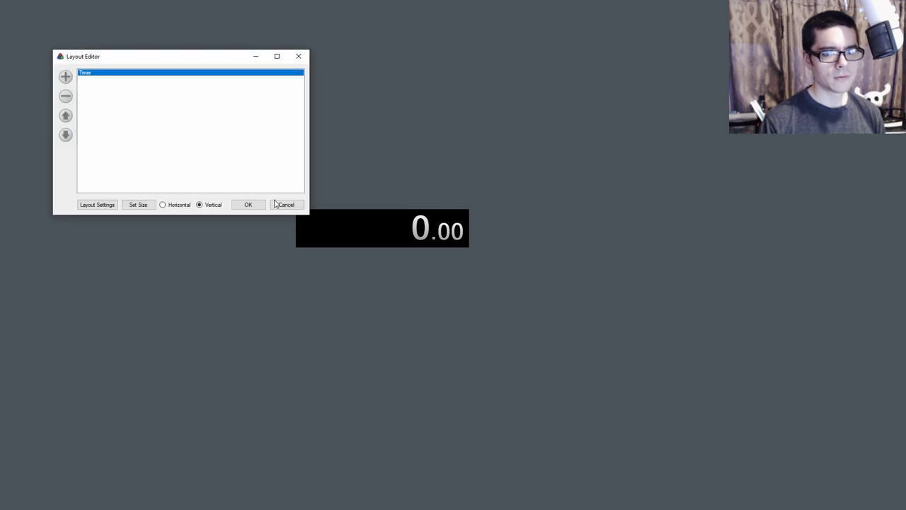
pyautogui.moveTo(151, 62); pyautogui.dragTo(134, 124)
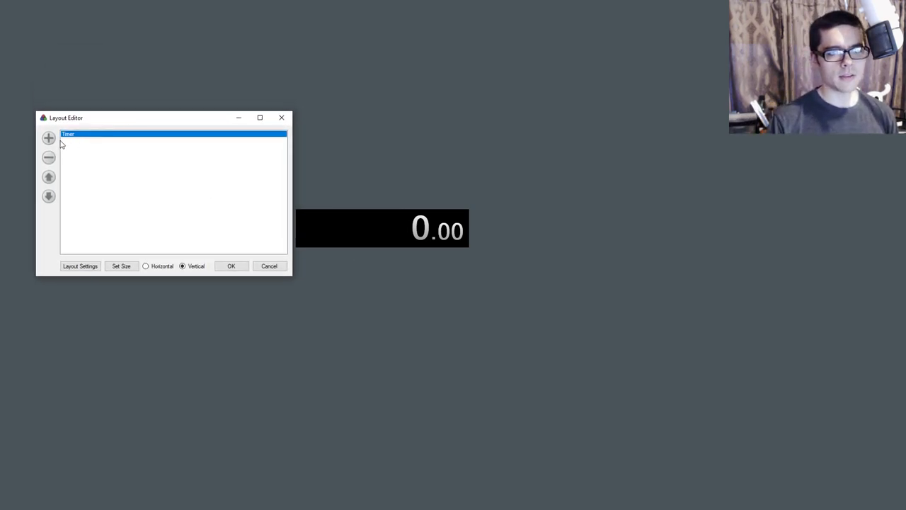
pyautogui.click(48, 137)
pyautogui.moveTo(78, 139)
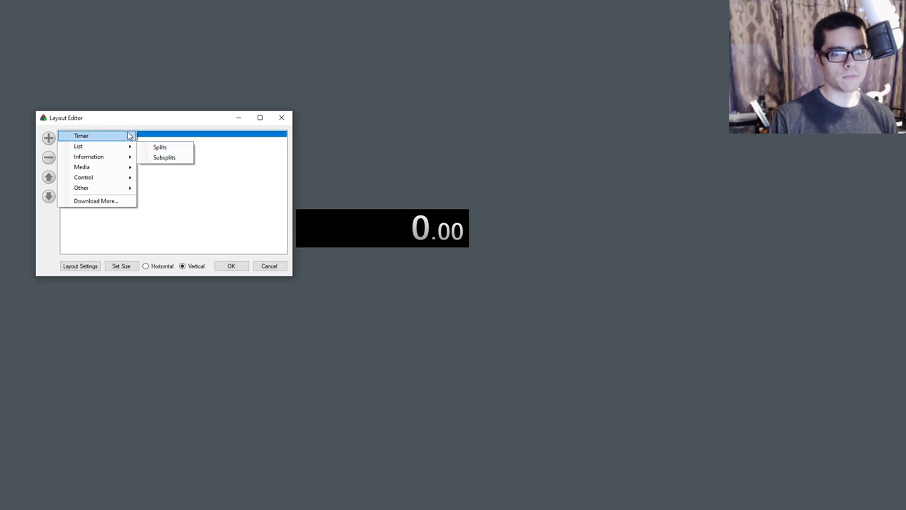
pyautogui.moveTo(124, 139)
pyautogui.click(164, 137)
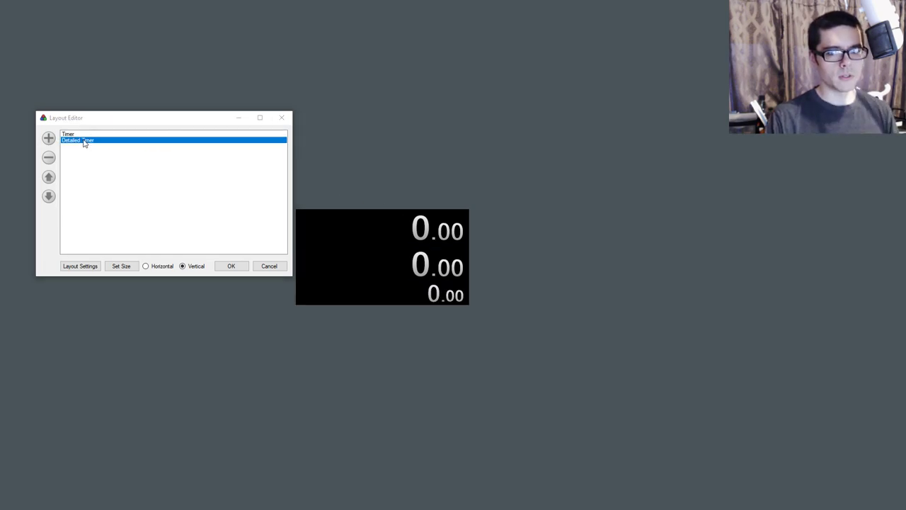
pyautogui.click(83, 134)
pyautogui.click(48, 157)
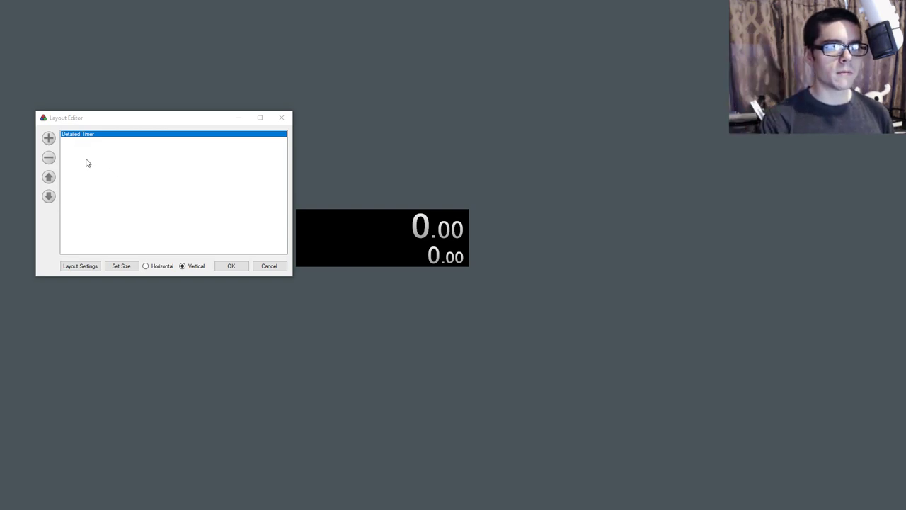
# Step: Add a Splits list to the layout and place it above the Detailed Timer
pyautogui.click(50, 140)
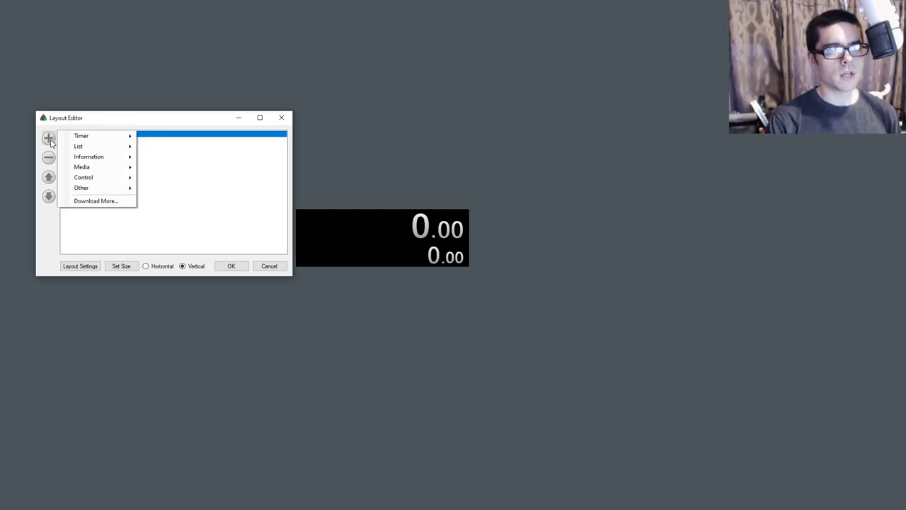
pyautogui.moveTo(78, 147)
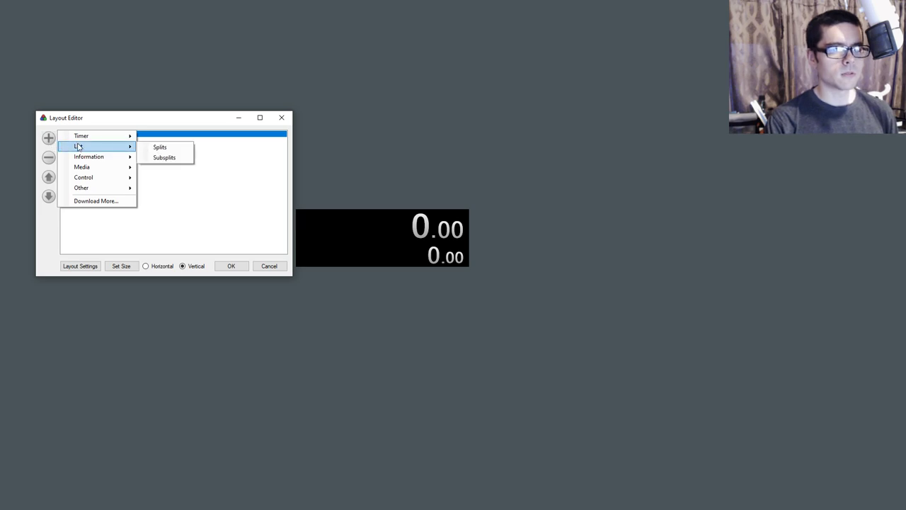
pyautogui.click(162, 147)
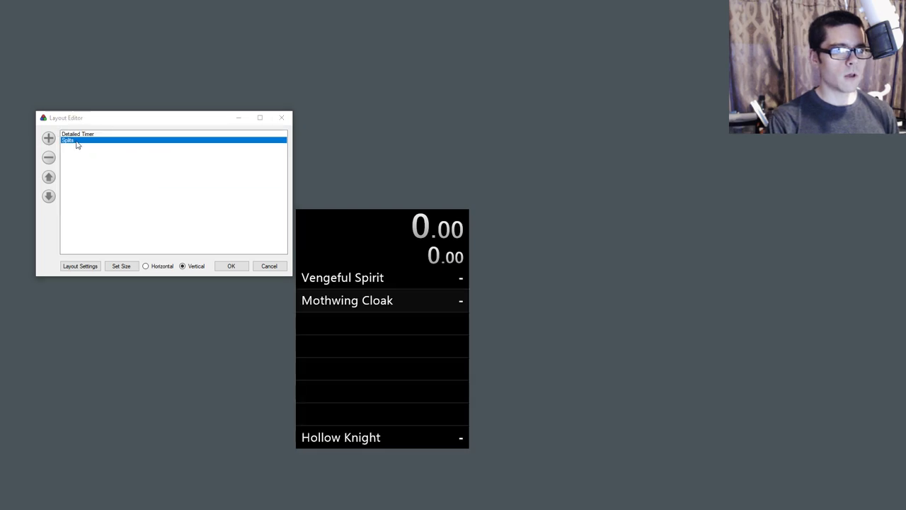
pyautogui.moveTo(122, 120); pyautogui.dragTo(109, 116)
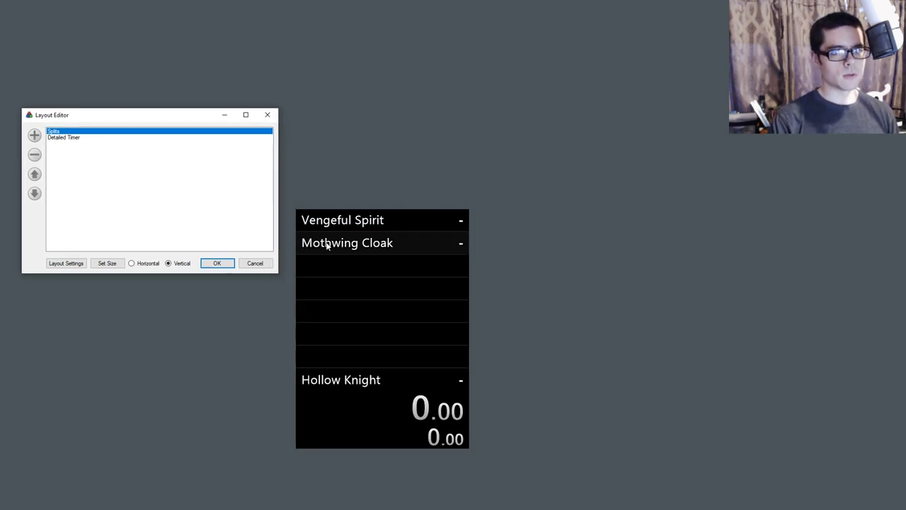
# Step: Set the total number of splits shown in the Splits component to 3 and close its settings
pyautogui.doubleClick(54, 131)
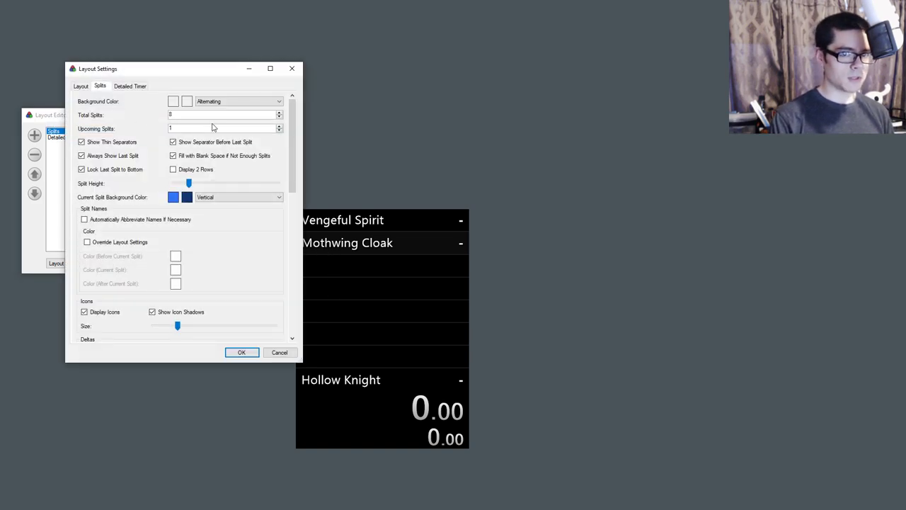
pyautogui.click(279, 117)
pyautogui.click(279, 117)
pyautogui.click(278, 116)
pyautogui.click(279, 117)
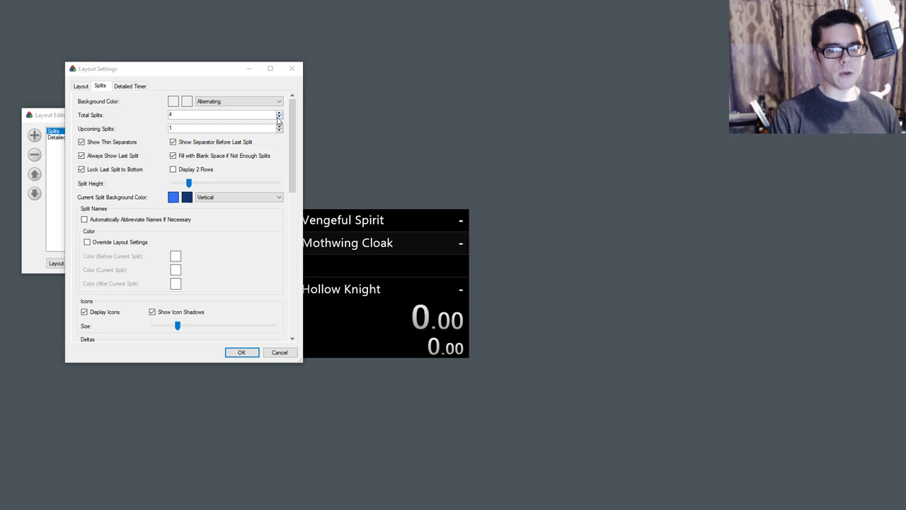
pyautogui.click(279, 117)
pyautogui.click(292, 68)
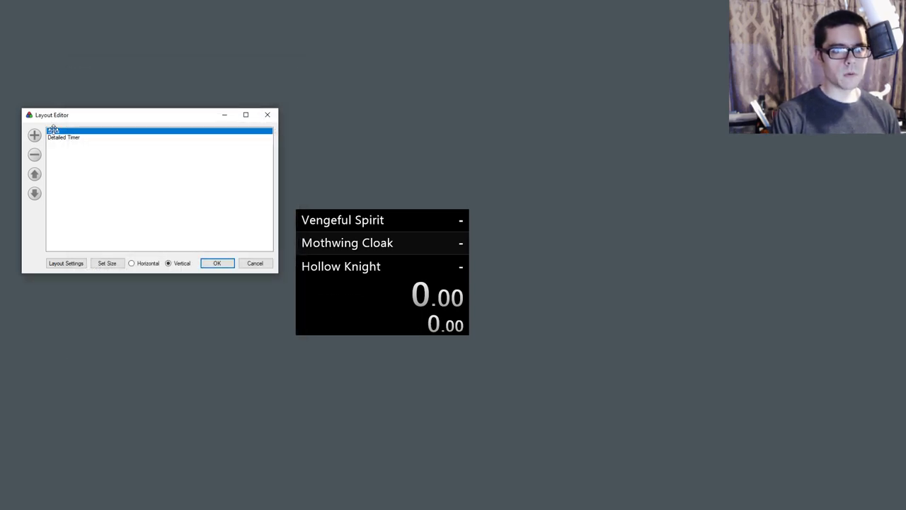
# Step: Reopen the Splits component settings and set the total number of splits to 10
pyautogui.doubleClick(54, 131)
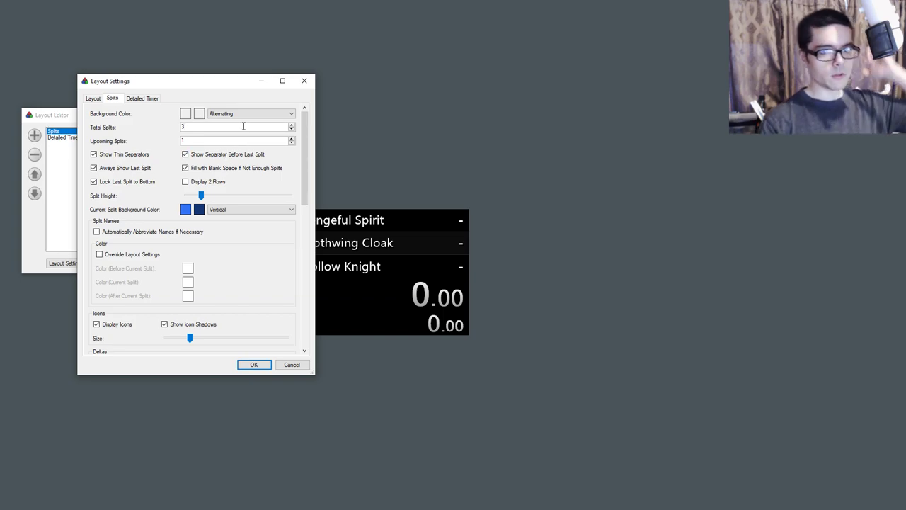
pyautogui.moveTo(201, 81); pyautogui.dragTo(182, 49)
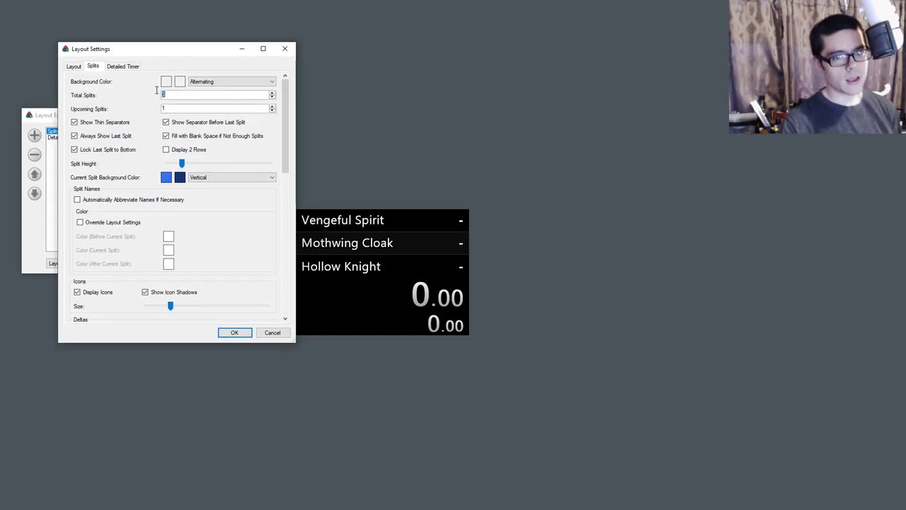
pyautogui.doubleClick(180, 96)
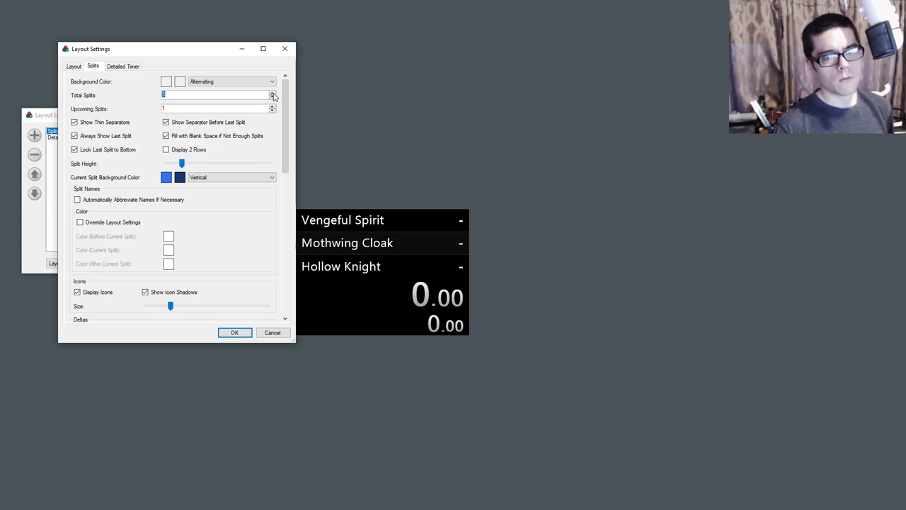
pyautogui.click(272, 94)
pyautogui.click(272, 94)
pyautogui.click(272, 94)
pyautogui.click(272, 94)
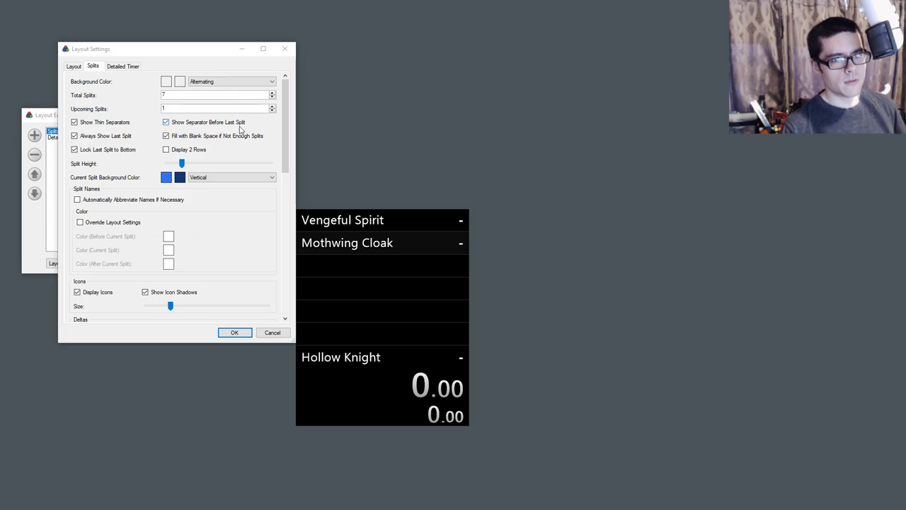
pyautogui.click(272, 92)
pyautogui.click(272, 93)
pyautogui.click(272, 93)
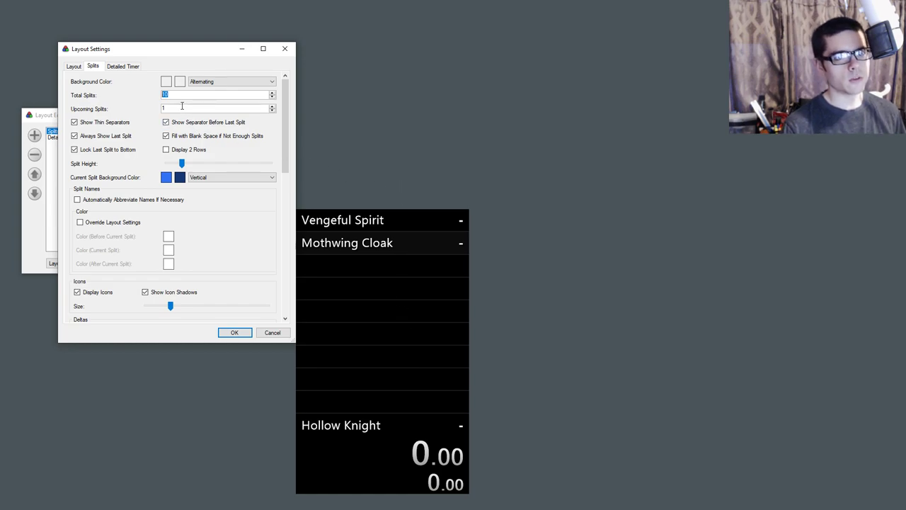
pyautogui.press('Tab')
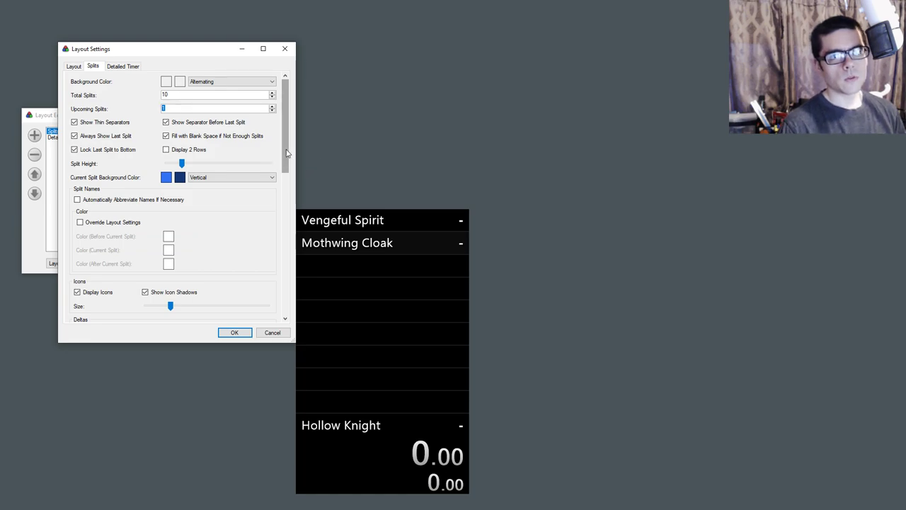
# Step: Add a third column to the Splits component, move it ahead of the other columns and name it WR
pyautogui.moveTo(286, 155); pyautogui.dragTo(287, 227)
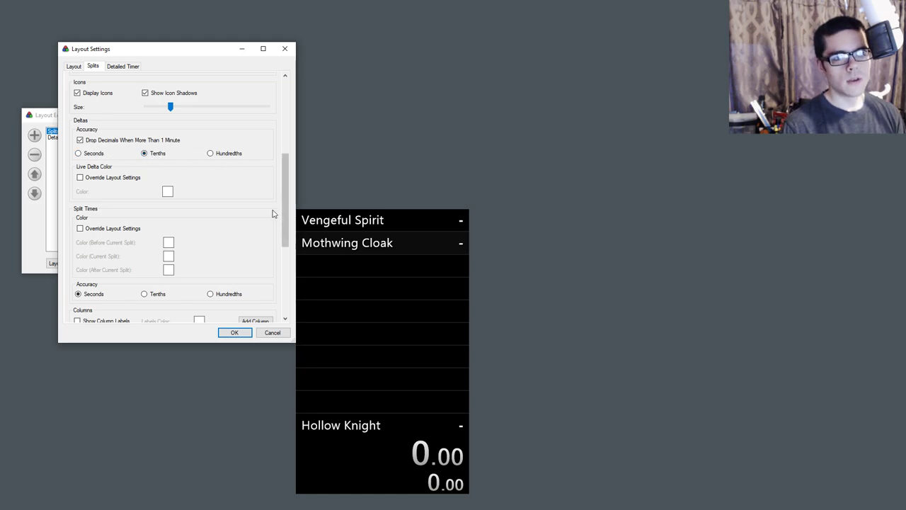
pyautogui.scroll(-2, 286, 211)
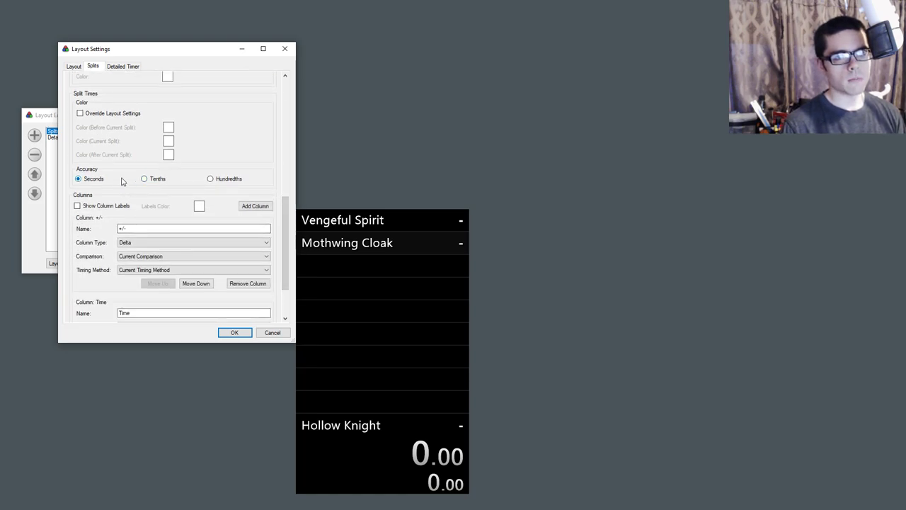
pyautogui.scroll(-1, 255, 215)
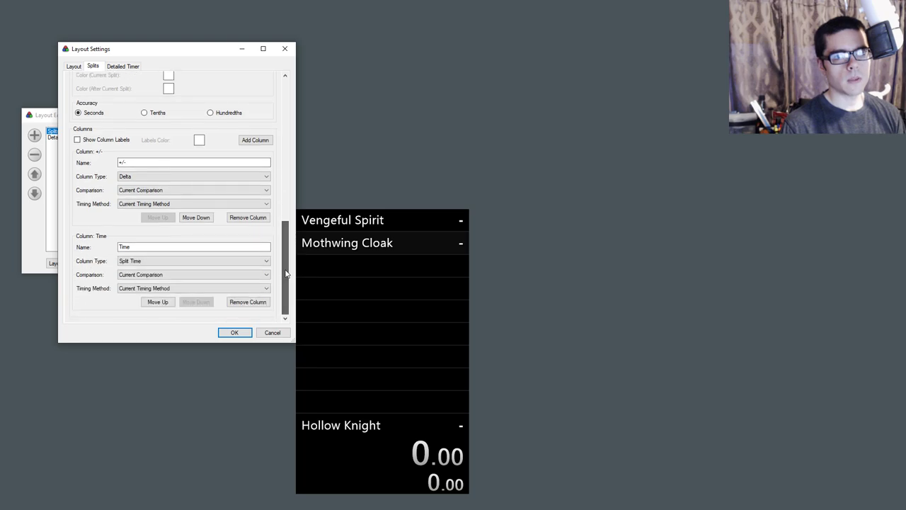
pyautogui.click(255, 140)
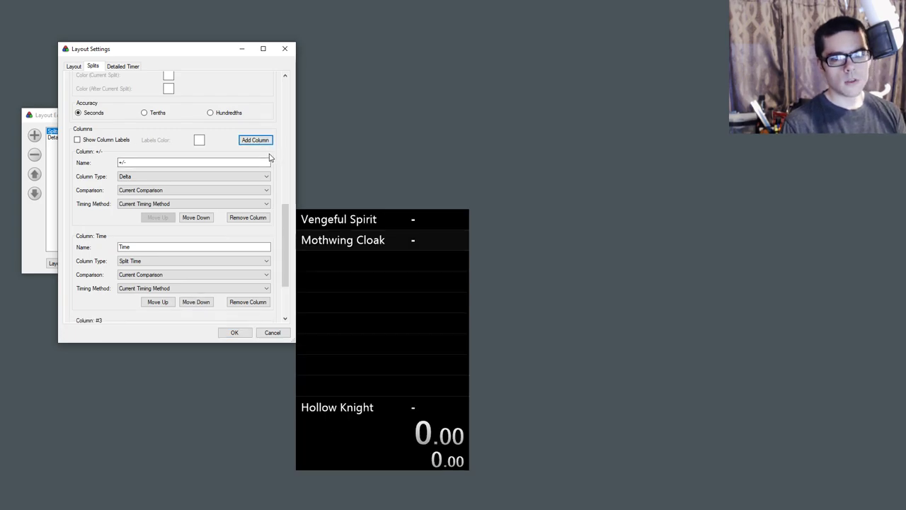
pyautogui.scroll(-1, 203, 256)
pyautogui.click(158, 316)
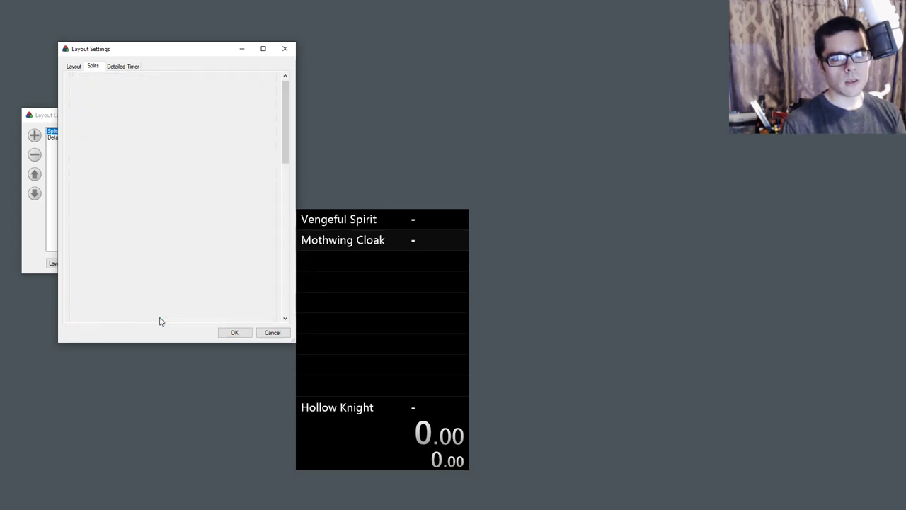
pyautogui.scroll(-1, 162, 282)
pyautogui.click(160, 257)
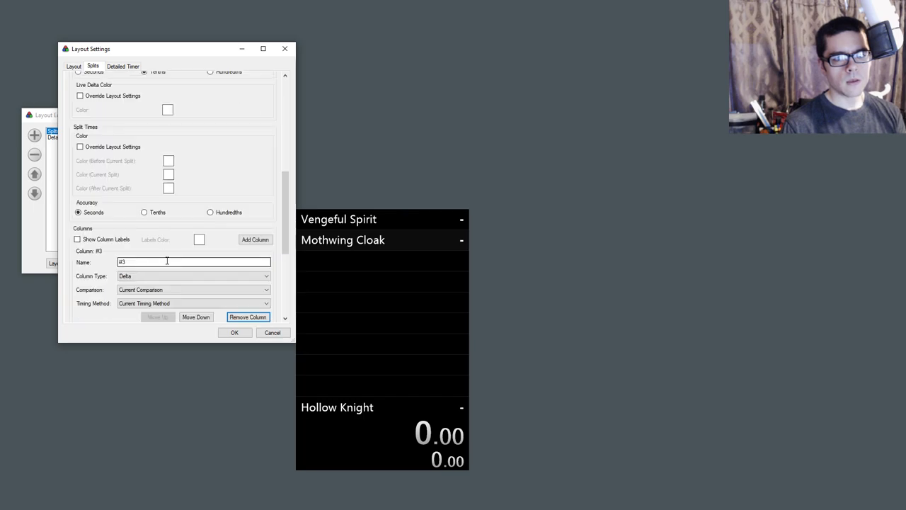
pyautogui.doubleClick(161, 262)
pyautogui.write('WR')
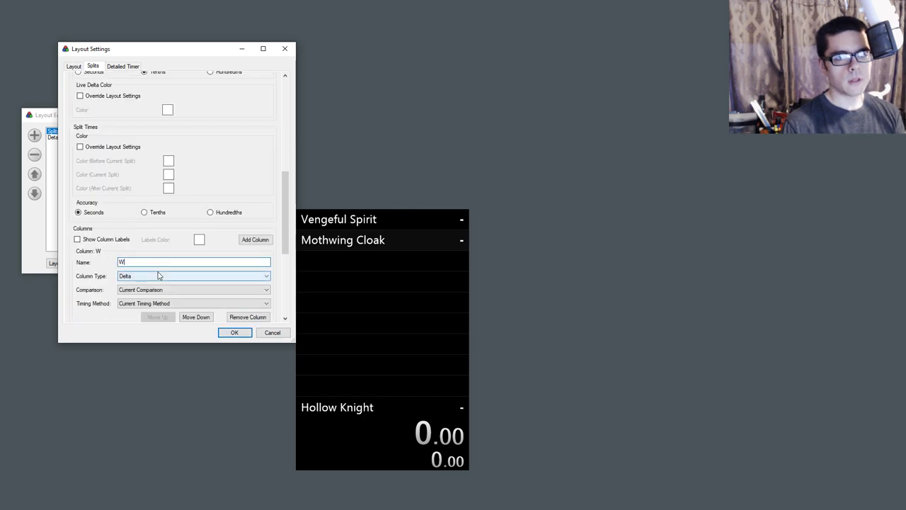
# Step: Keep the WR column's type as Delta, set its comparison to WR and accept the layout settings
pyautogui.click(161, 276)
pyautogui.click(161, 280)
pyautogui.click(163, 290)
pyautogui.click(163, 290)
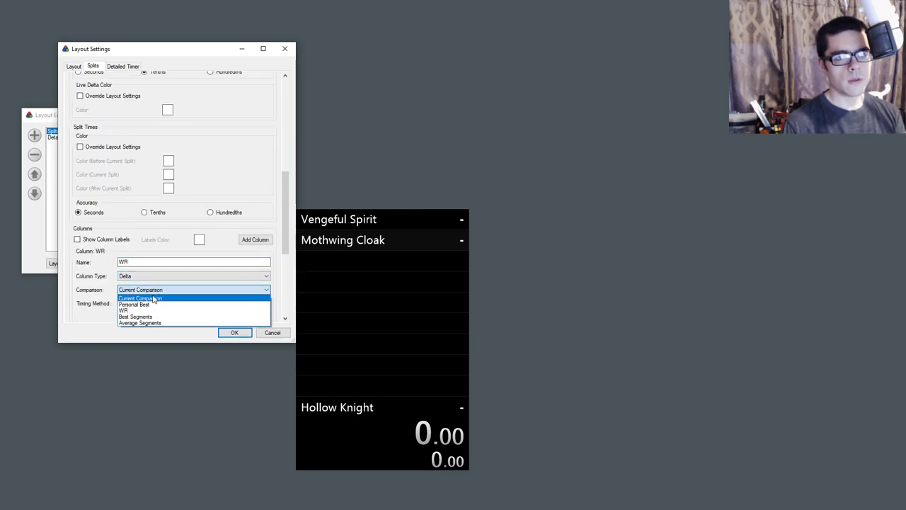
pyautogui.click(148, 297)
pyautogui.click(147, 292)
pyautogui.click(152, 306)
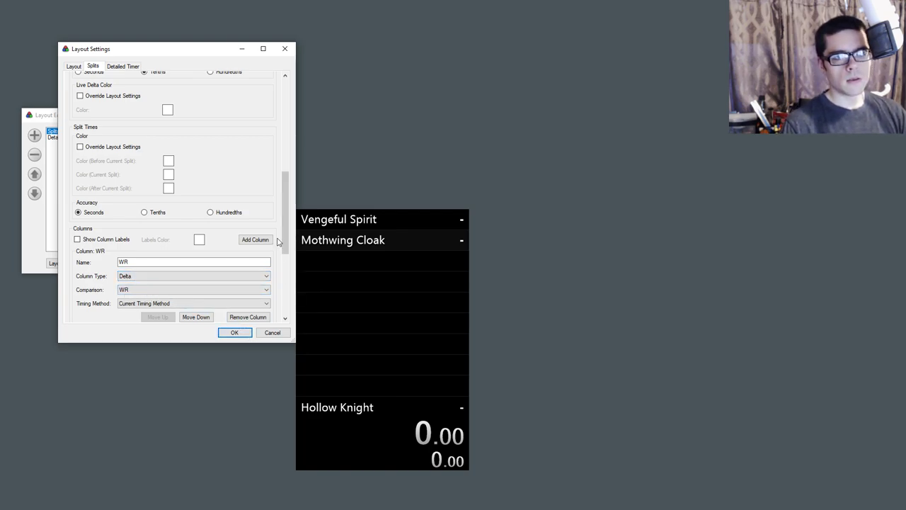
pyautogui.scroll(-5, 234, 312)
pyautogui.click(230, 334)
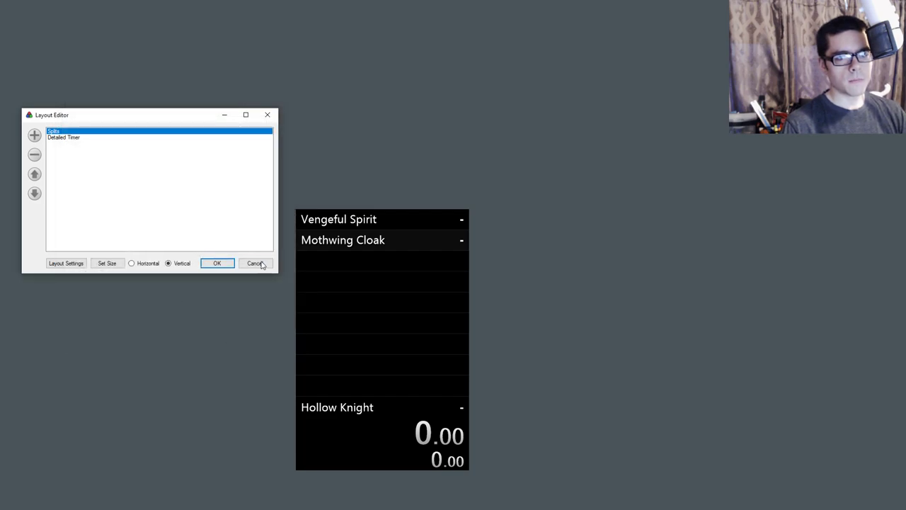
# Step: Add a Title component to the layout and place it above the Splits list
pyautogui.click(38, 136)
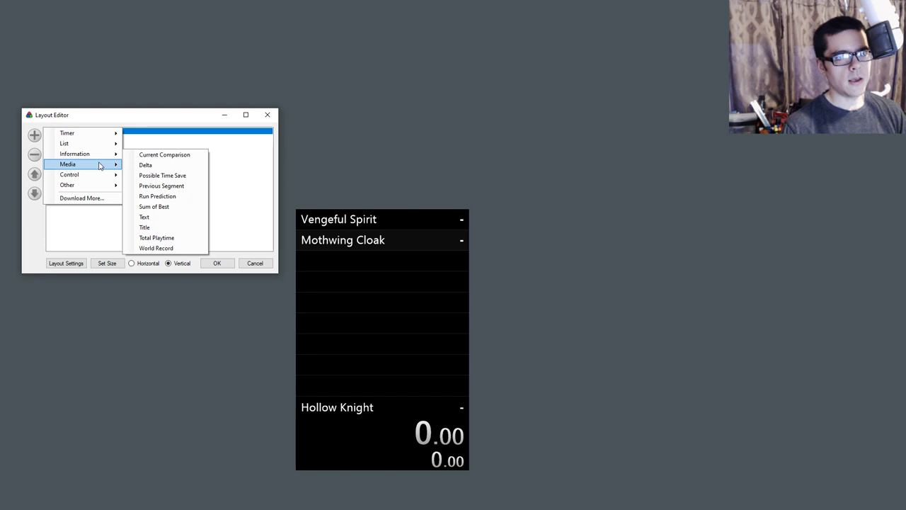
pyautogui.click(153, 227)
pyautogui.moveTo(52, 142); pyautogui.dragTo(55, 131)
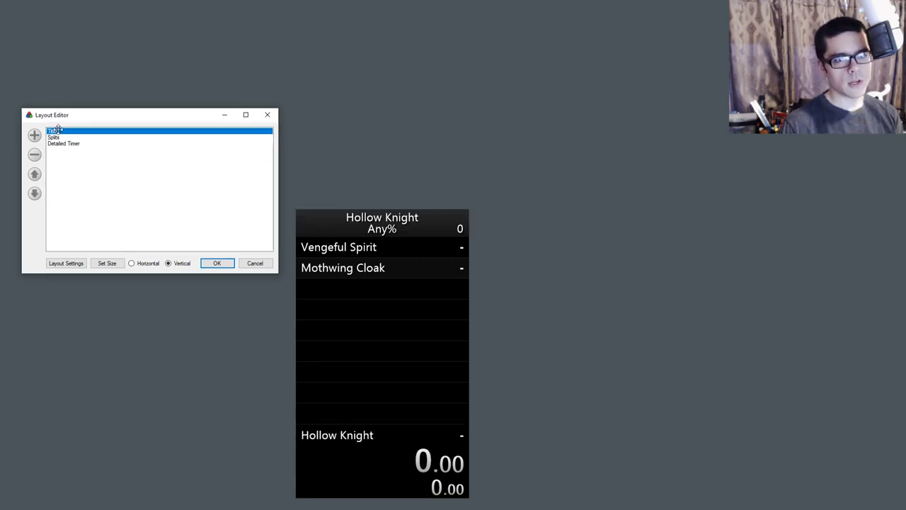
# Step: Give the Title component a plain black background (FF000000) and accept the settings
pyautogui.doubleClick(57, 131)
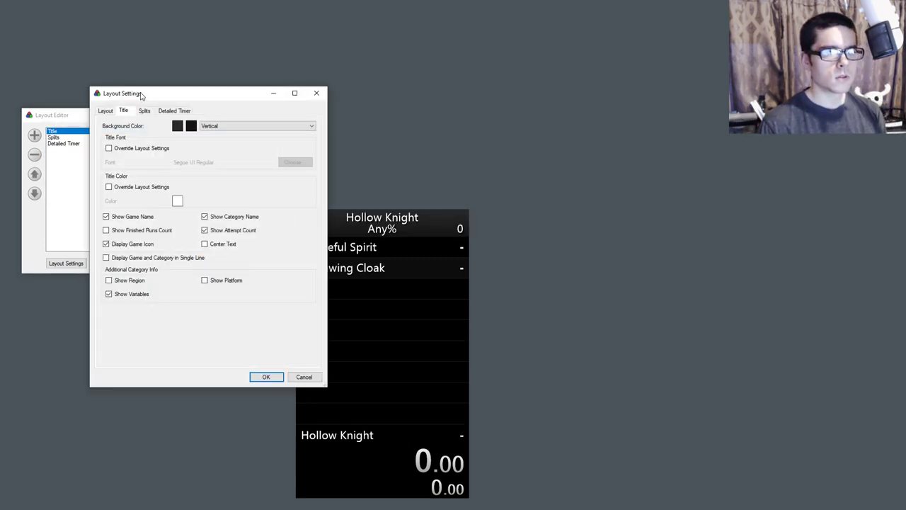
pyautogui.click(201, 86)
pyautogui.click(201, 93)
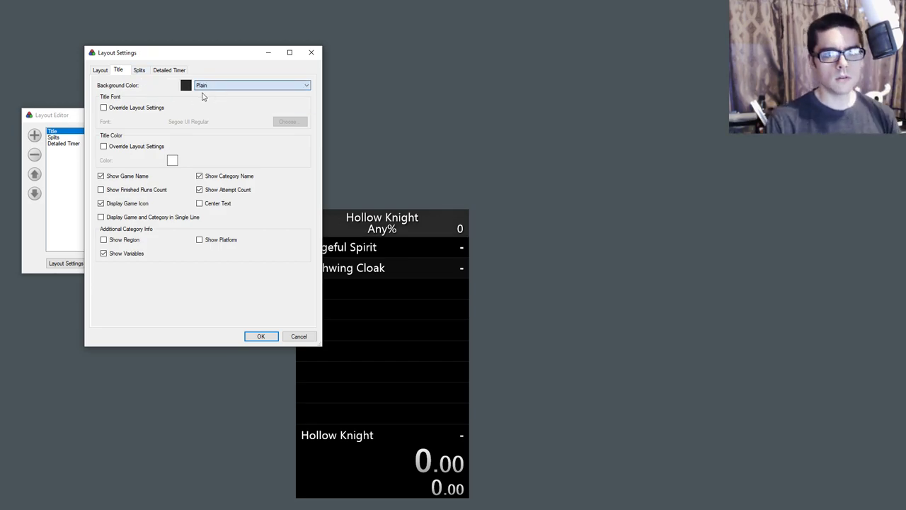
pyautogui.click(185, 85)
pyautogui.moveTo(113, 163); pyautogui.dragTo(147, 272)
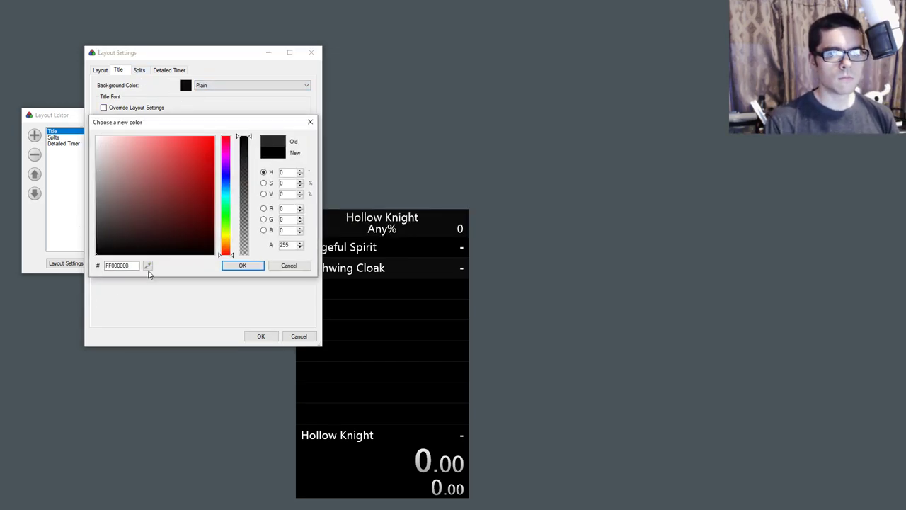
pyautogui.click(242, 266)
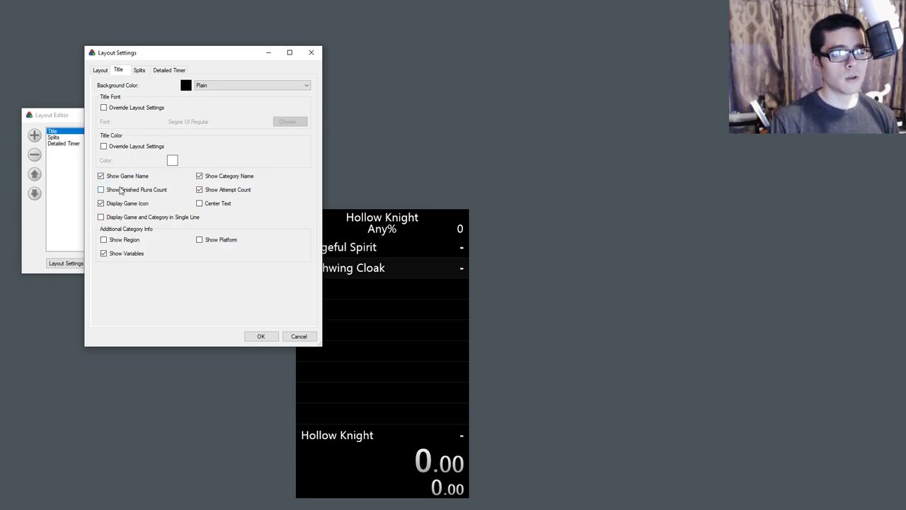
pyautogui.click(261, 336)
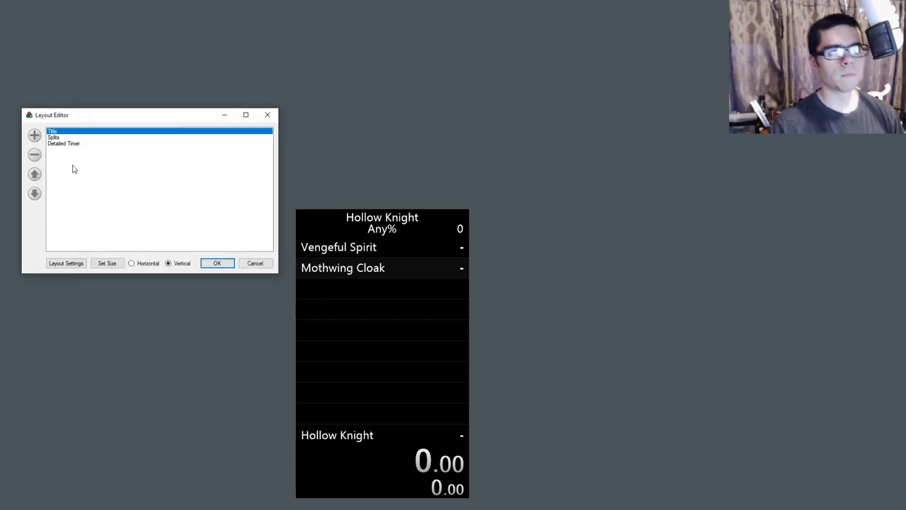
# Step: Add a Sum of Best component below the Detailed Timer and close the layout editor
pyautogui.click(34, 134)
pyautogui.moveTo(97, 160)
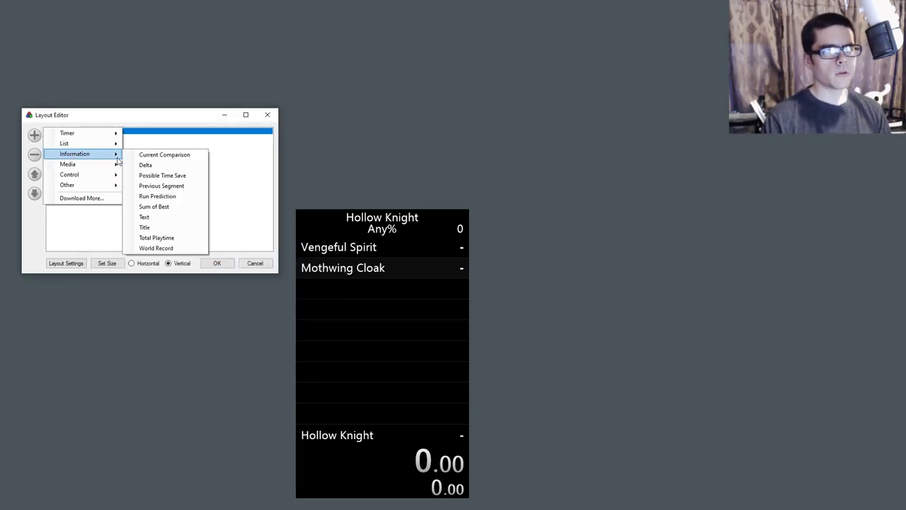
pyautogui.click(157, 206)
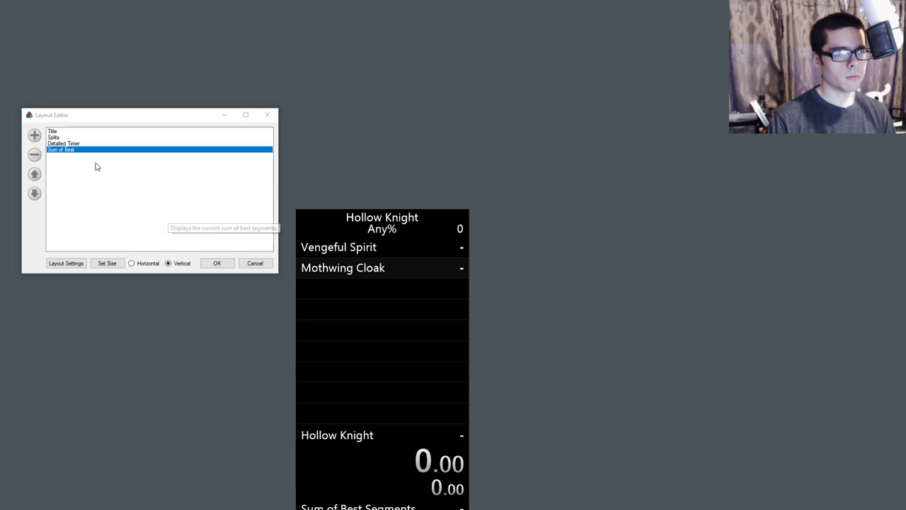
pyautogui.click(259, 262)
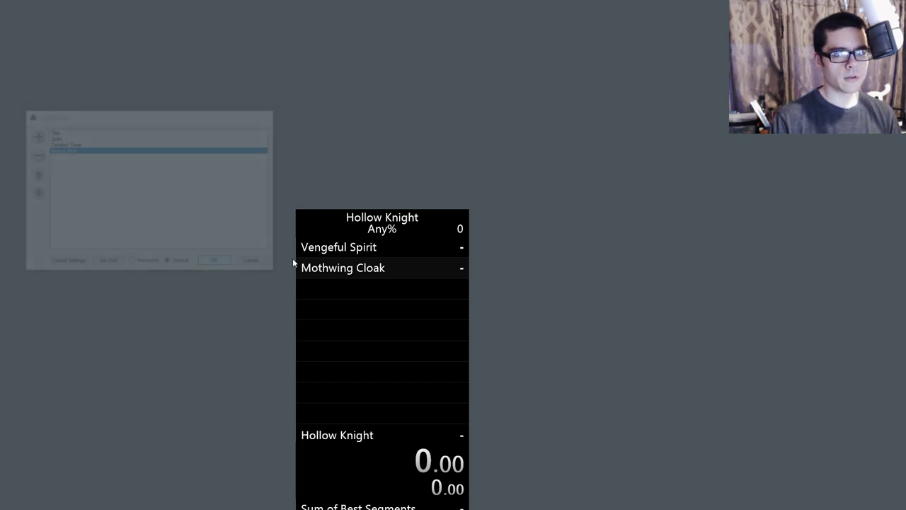
# Step: Move the timer window up so the whole layout fits on screen, then reopen the layout editor beside it
pyautogui.moveTo(372, 269); pyautogui.dragTo(415, 134)
pyautogui.rightClick(415, 134)
pyautogui.click(446, 237)
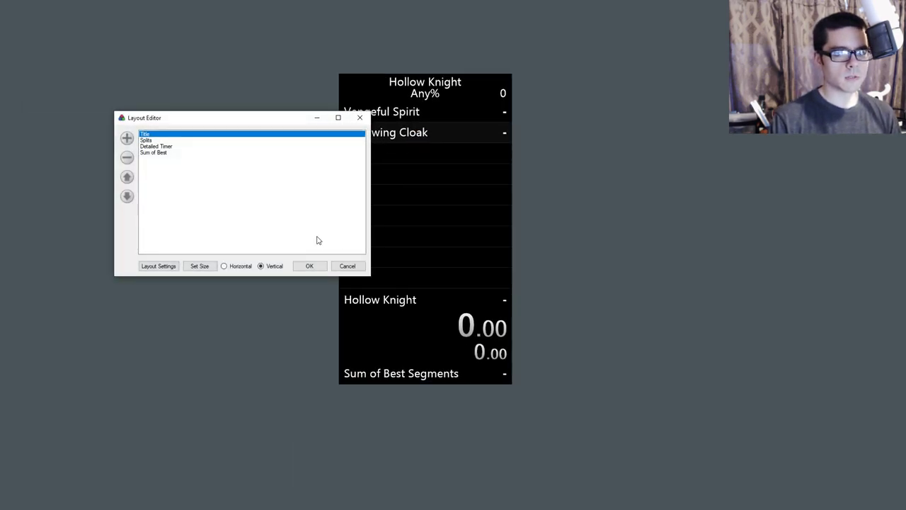
pyautogui.moveTo(216, 117); pyautogui.dragTo(139, 74)
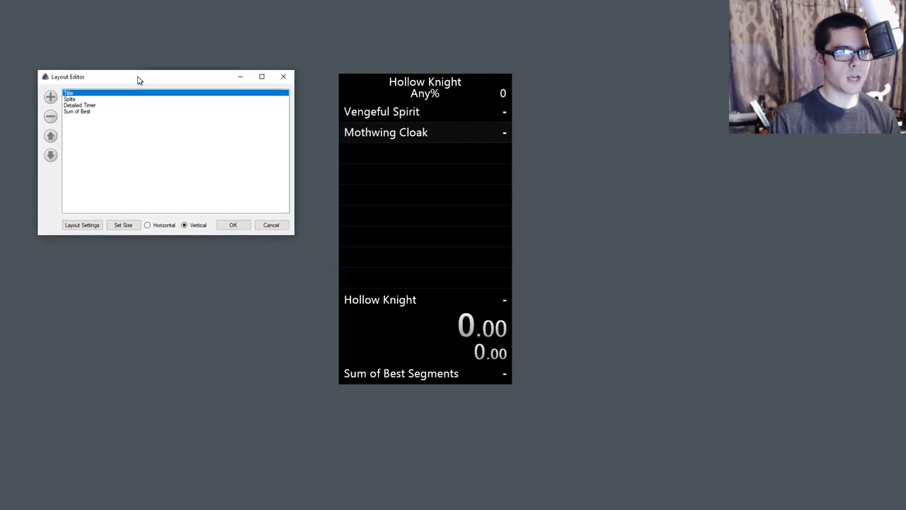
# Step: Add a Current Comparison component below Sum of Best and open its settings
pyautogui.click(76, 113)
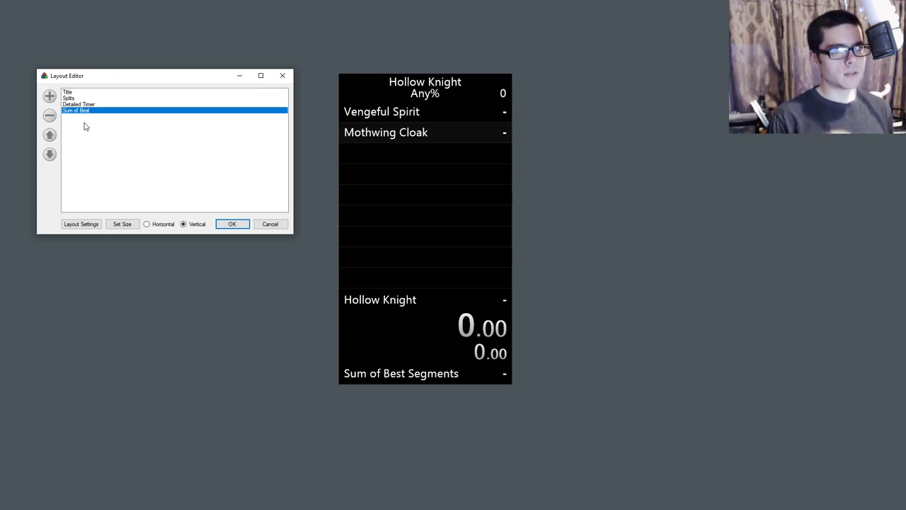
pyautogui.click(49, 96)
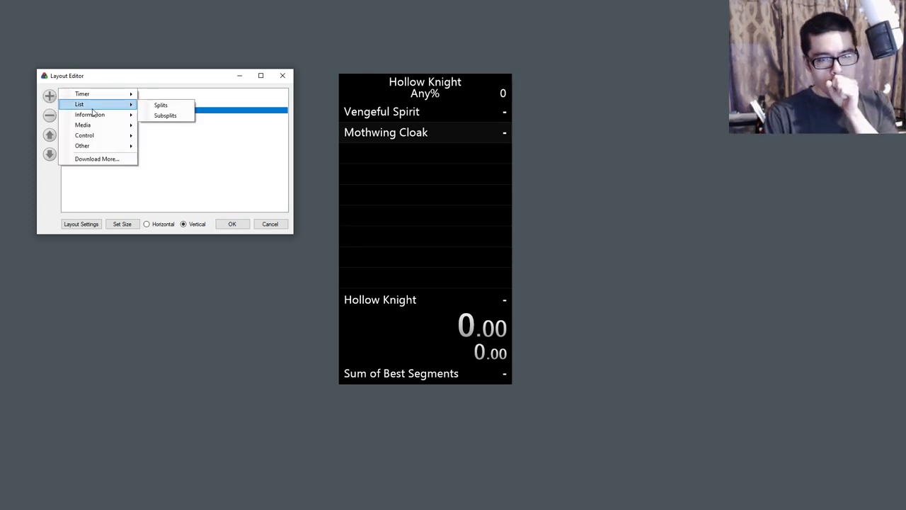
pyautogui.moveTo(99, 115)
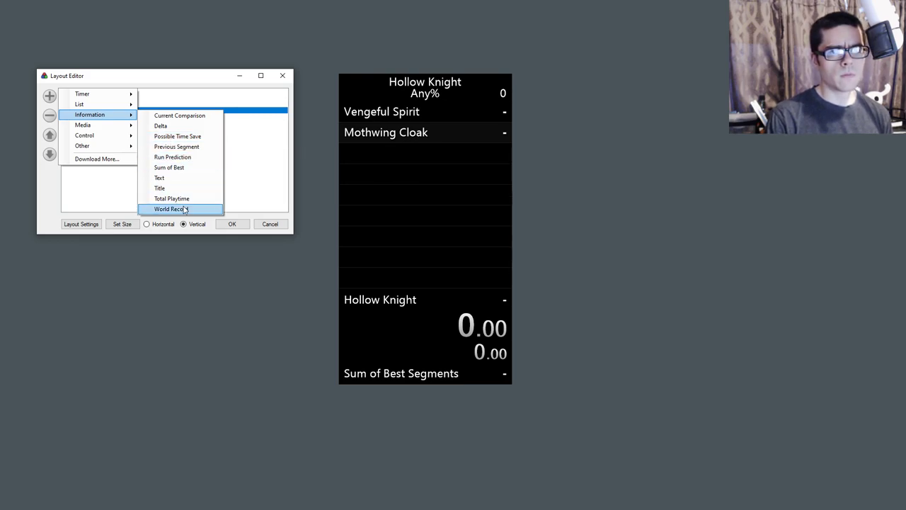
pyautogui.click(172, 117)
pyautogui.doubleClick(104, 118)
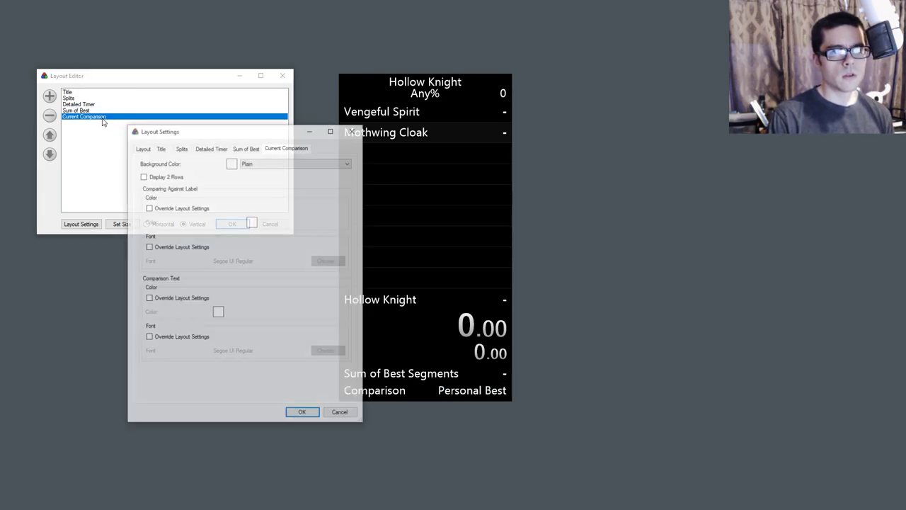
# Step: Close the component's settings and remove Current Comparison from the layout
pyautogui.click(353, 129)
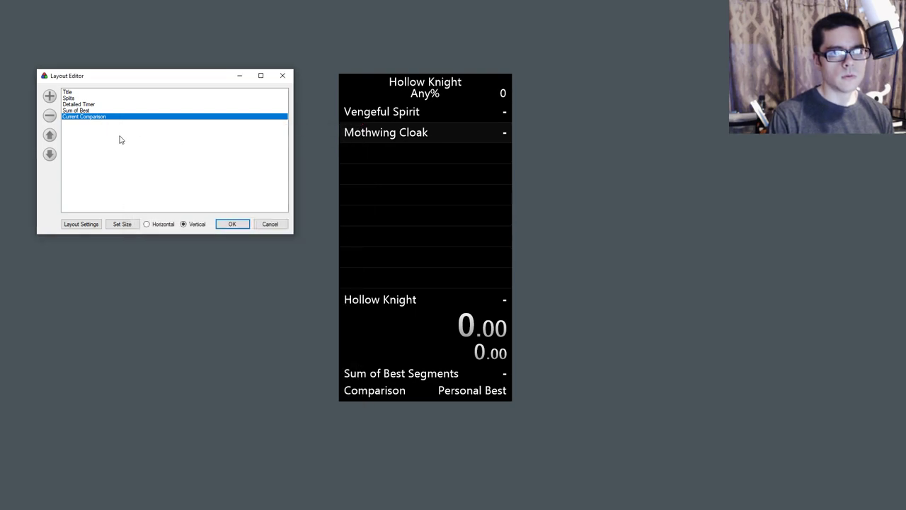
pyautogui.click(50, 116)
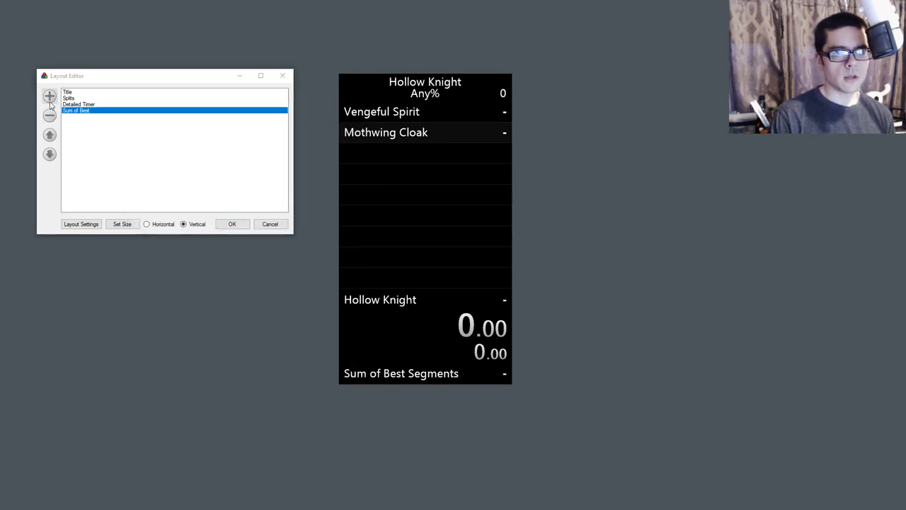
# Step: Add a Possible Time Save component below Sum of Best, look through its comparison options and cancel its settings
pyautogui.click(49, 96)
pyautogui.moveTo(103, 115)
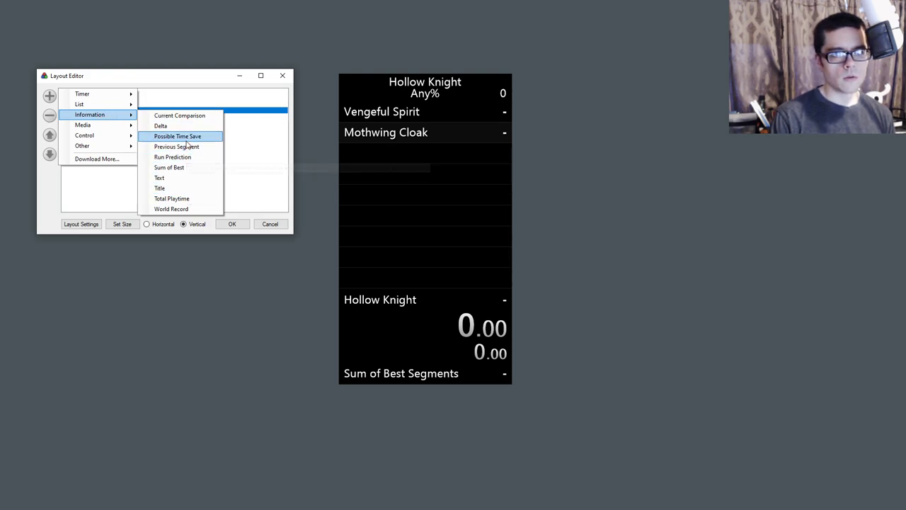
pyautogui.click(186, 139)
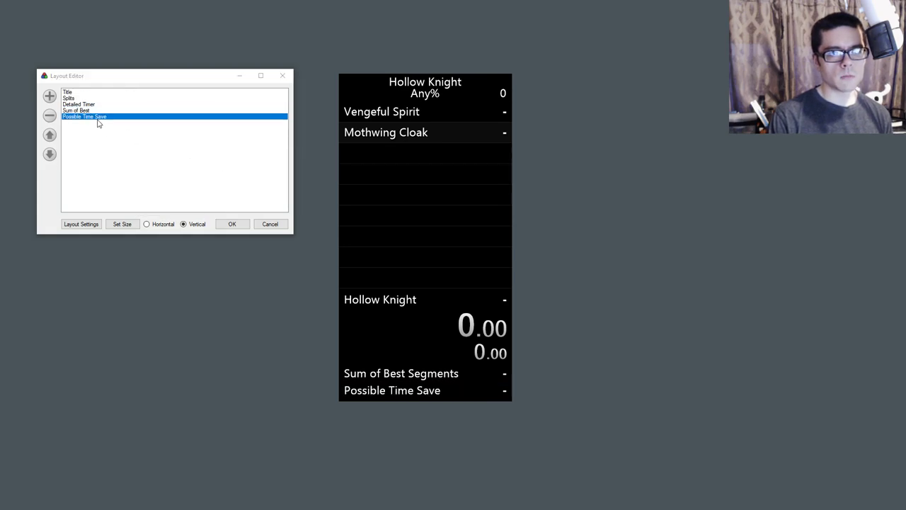
pyautogui.doubleClick(97, 120)
pyautogui.click(124, 66)
pyautogui.click(123, 67)
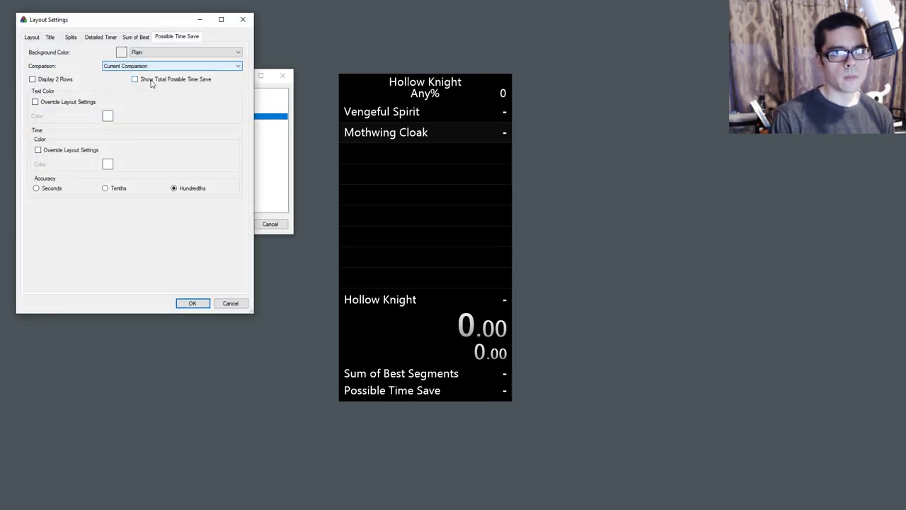
pyautogui.click(231, 303)
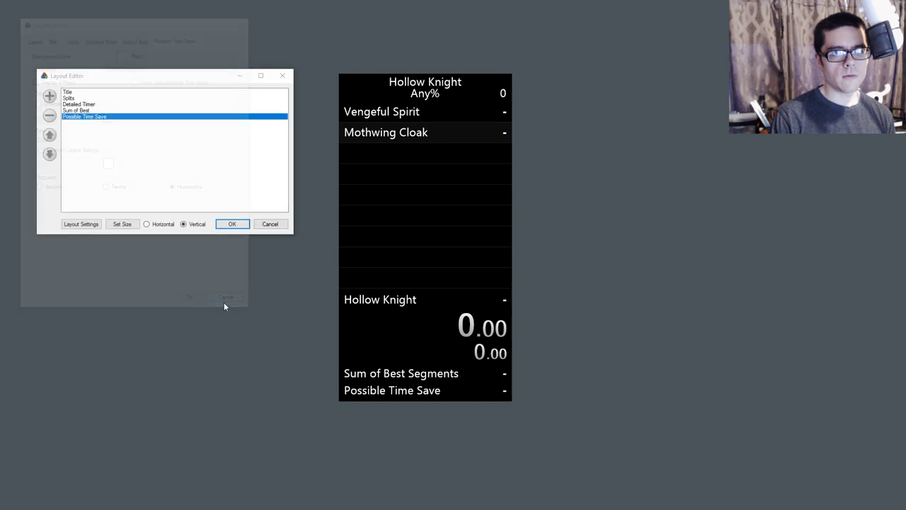
# Step: Remove the Possible Time Save component and cancel out of the layout editor
pyautogui.click(50, 115)
pyautogui.click(50, 99)
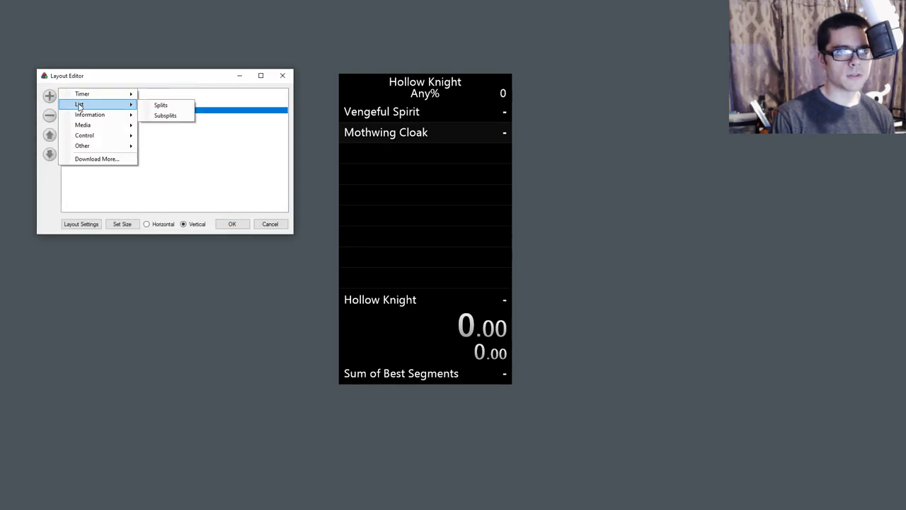
pyautogui.moveTo(81, 116)
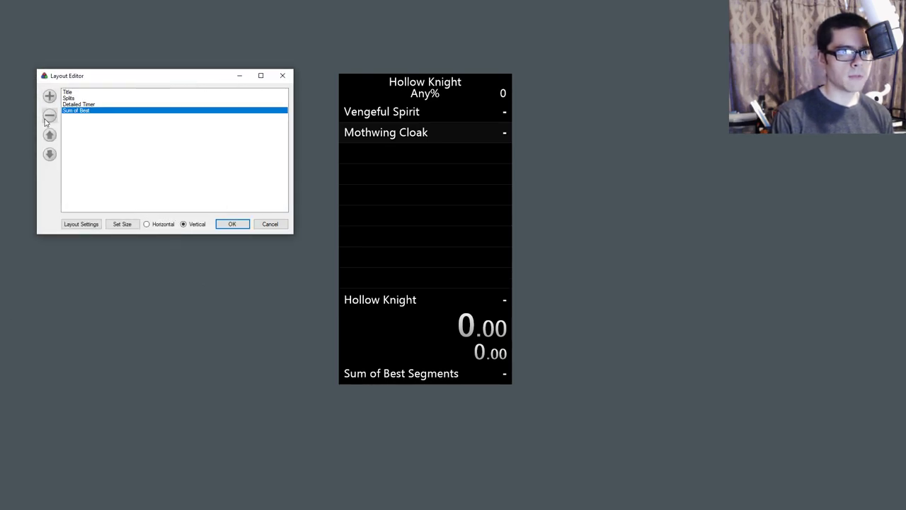
pyautogui.click(267, 223)
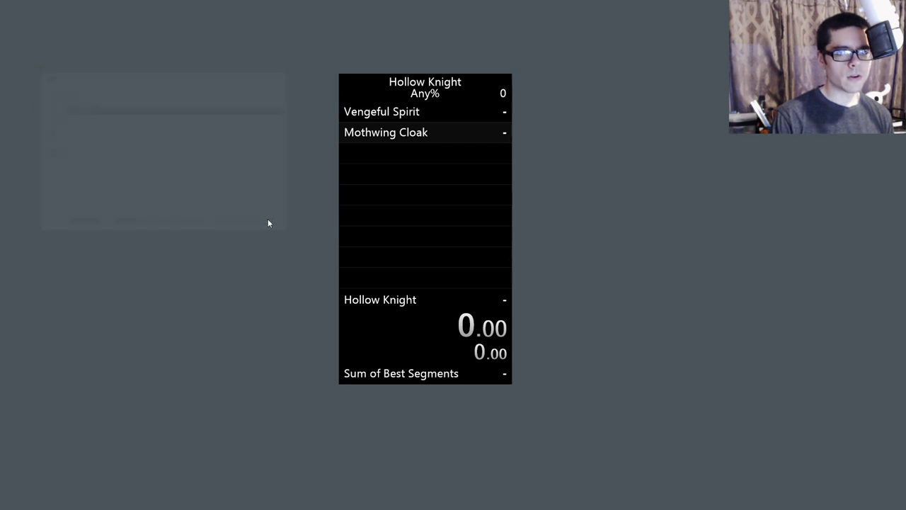
# Step: Reopen the layout editor for the timer's current layout
pyautogui.rightClick(406, 194)
pyautogui.click(382, 198)
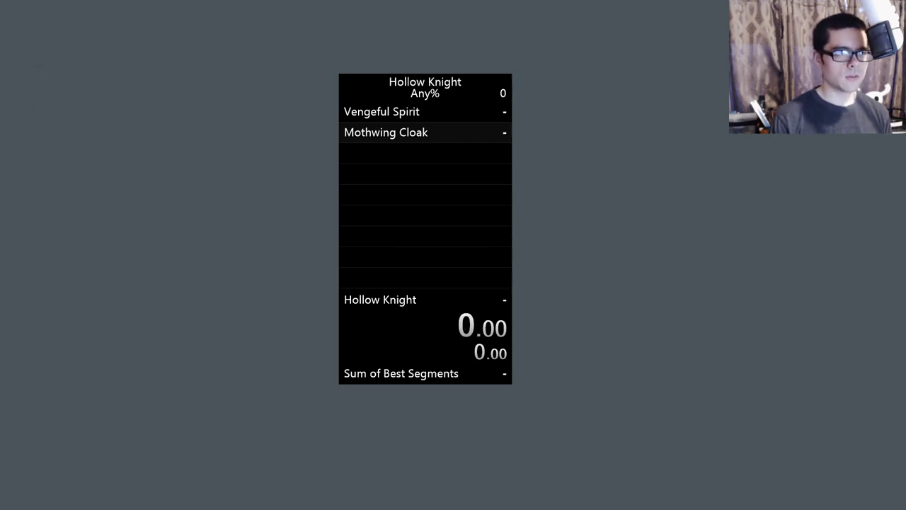
pyautogui.rightClick(360, 249)
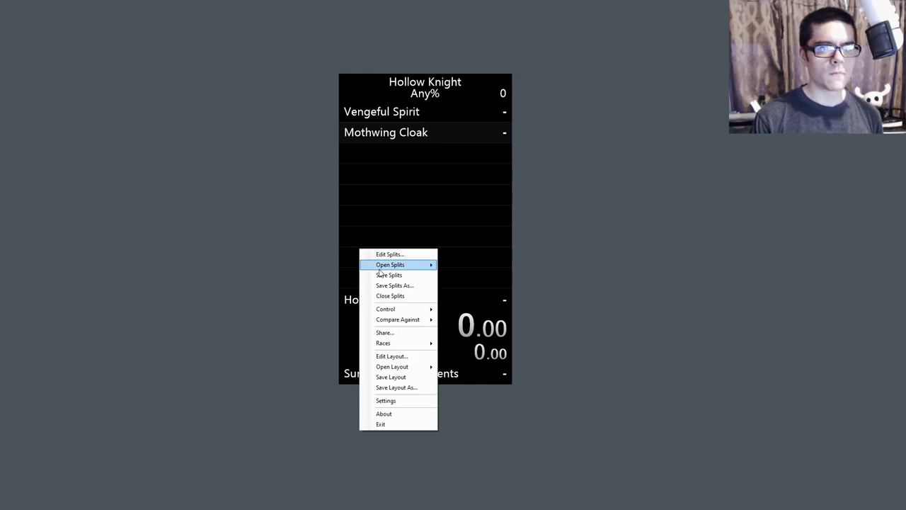
pyautogui.click(396, 357)
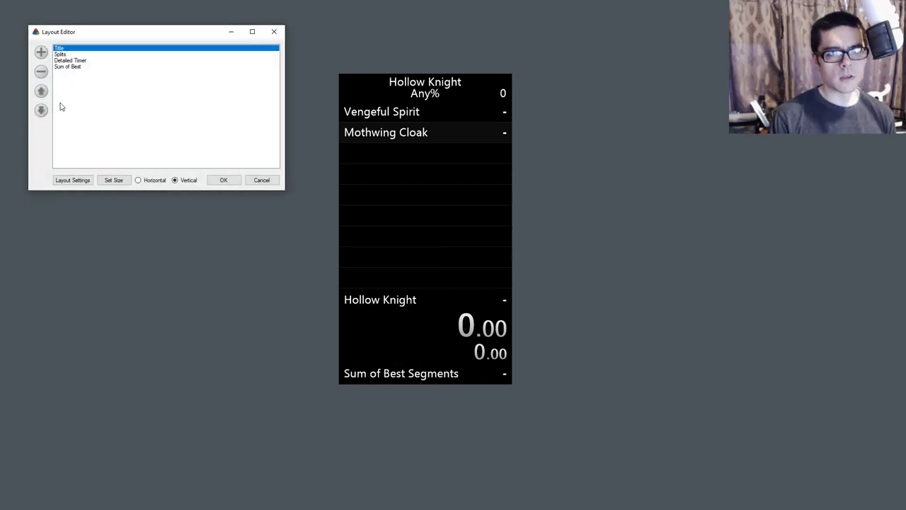
# Step: Add a Timer component to the layout and place it between Detailed Timer and Sum of Best
pyautogui.click(41, 52)
pyautogui.moveTo(106, 50)
pyautogui.click(148, 62)
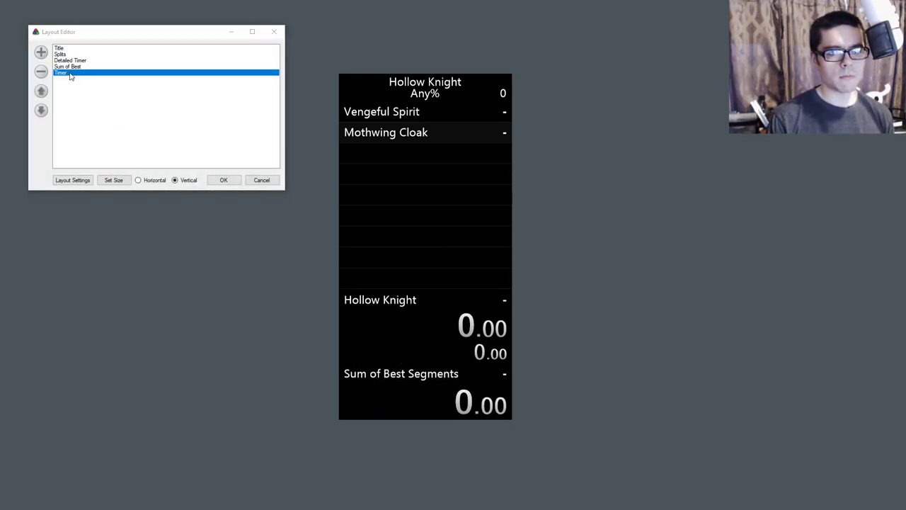
pyautogui.moveTo(70, 75); pyautogui.dragTo(68, 67)
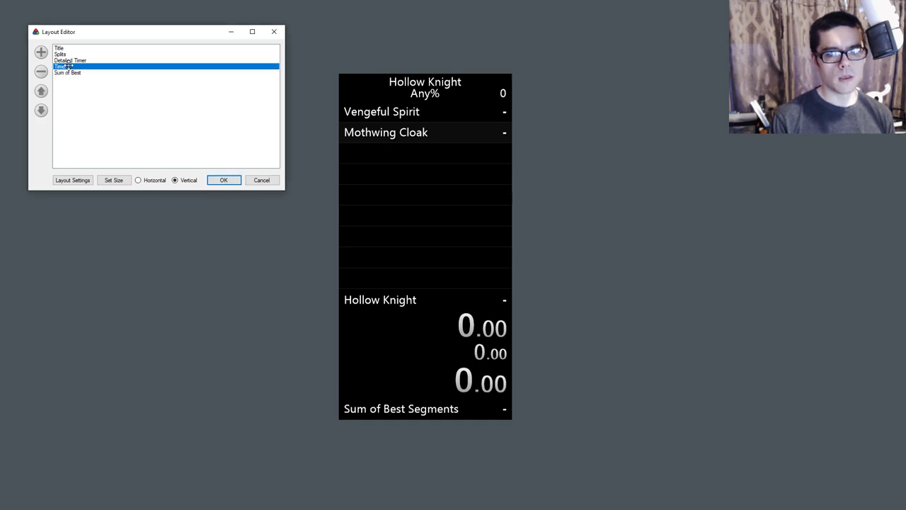
pyautogui.moveTo(75, 33); pyautogui.dragTo(85, 29)
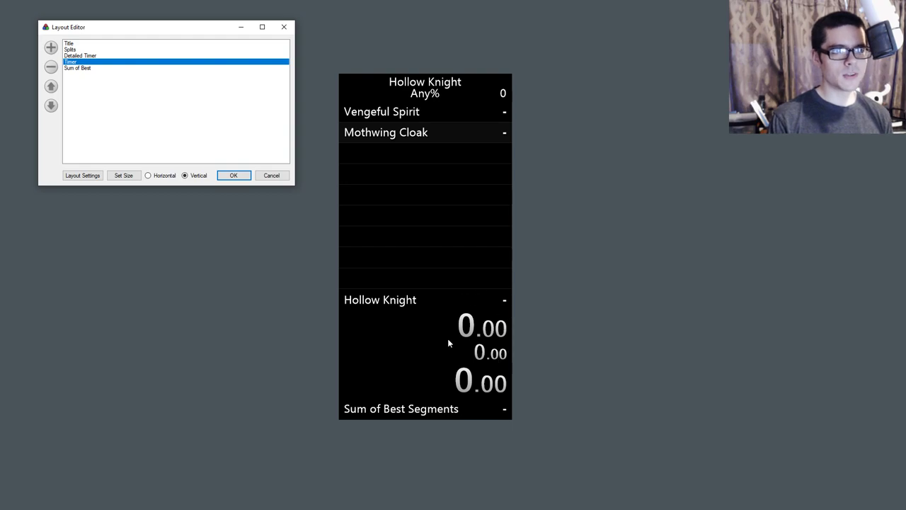
# Step: Set the new Timer component's timing method to Real Time
pyautogui.doubleClick(72, 63)
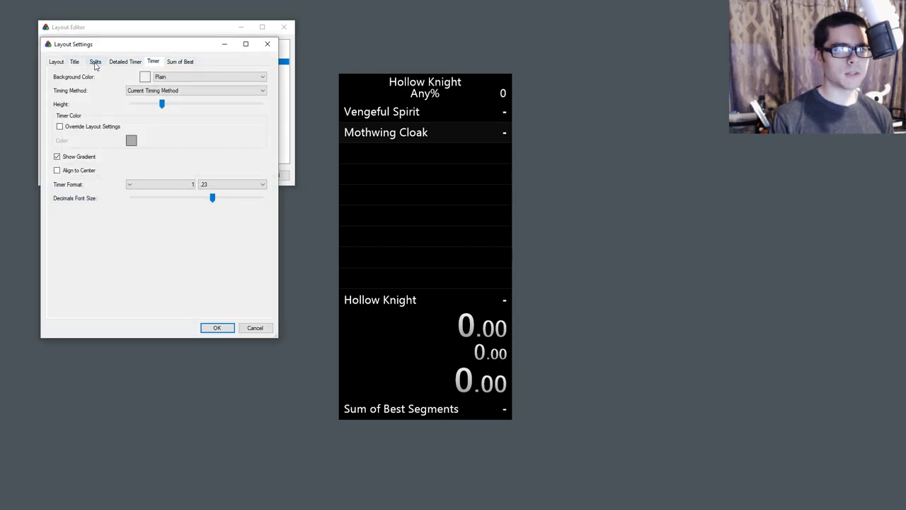
pyautogui.moveTo(107, 19); pyautogui.dragTo(186, 134)
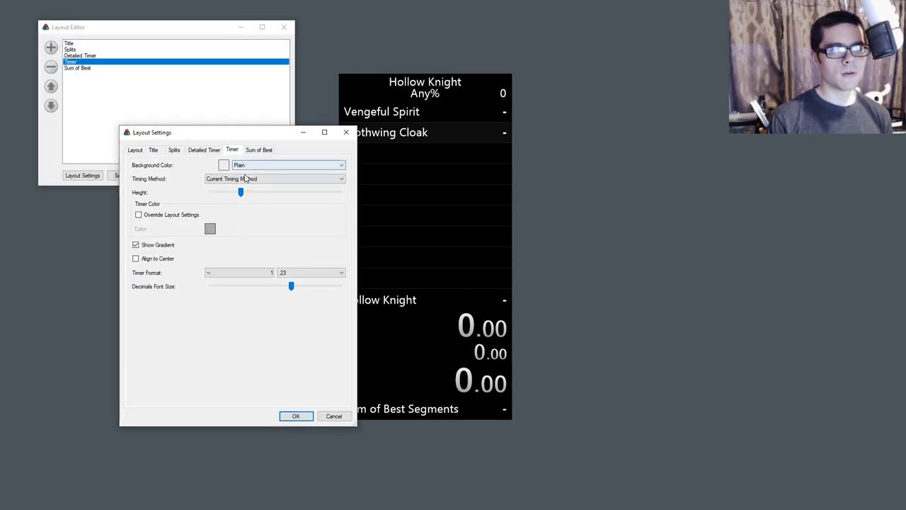
pyautogui.click(230, 179)
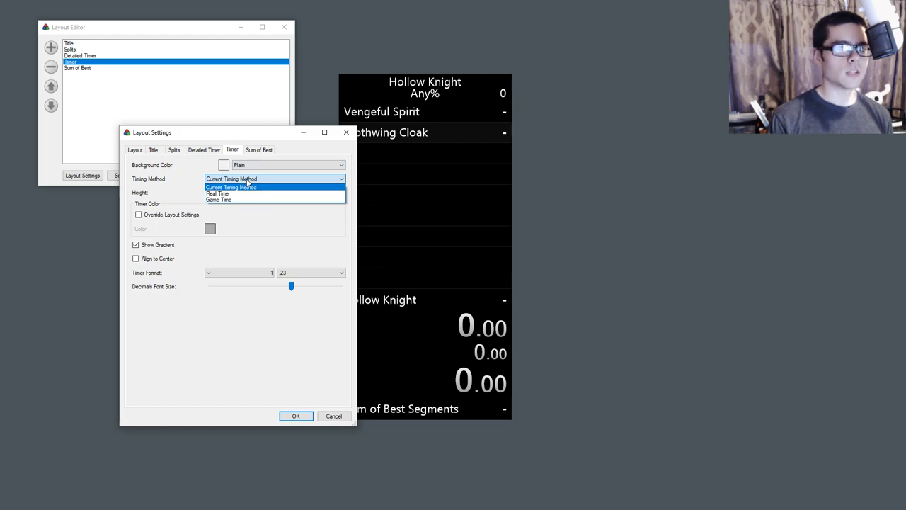
pyautogui.click(226, 193)
pyautogui.click(296, 415)
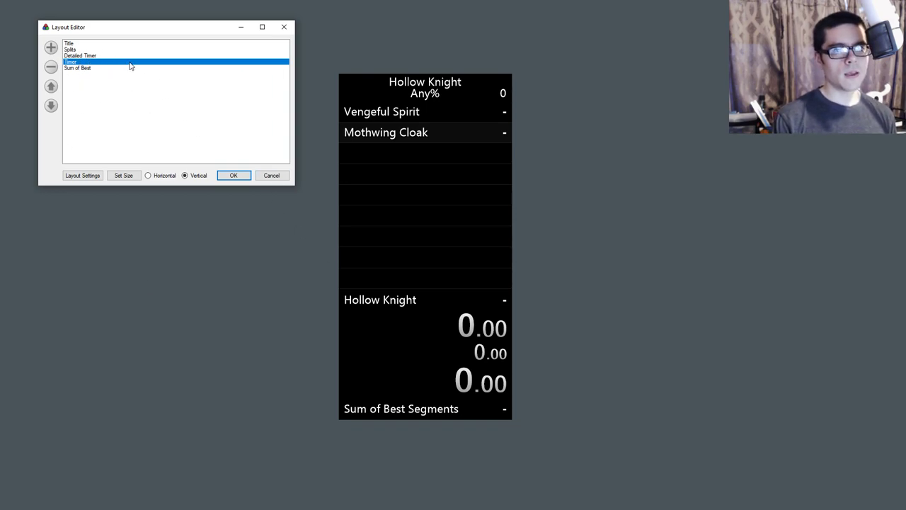
# Step: Accept the layout changes and move the timer window off this screen
pyautogui.click(113, 56)
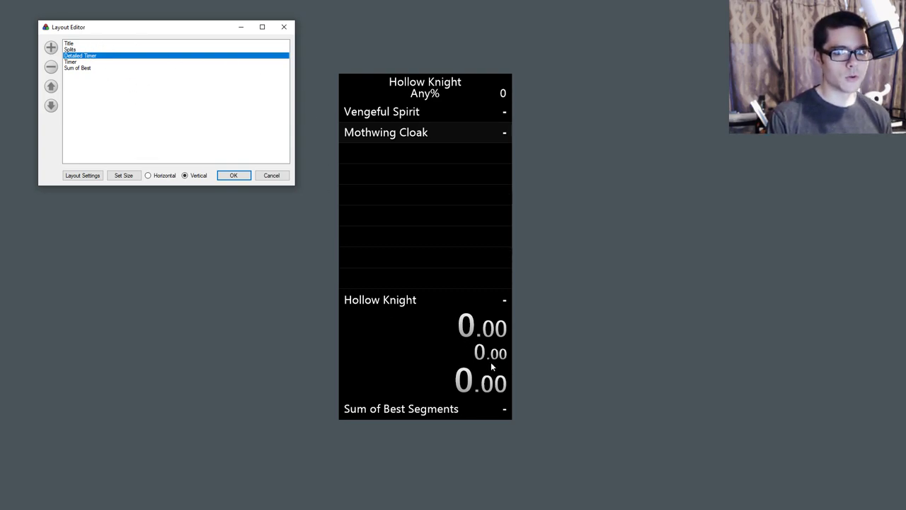
pyautogui.click(244, 177)
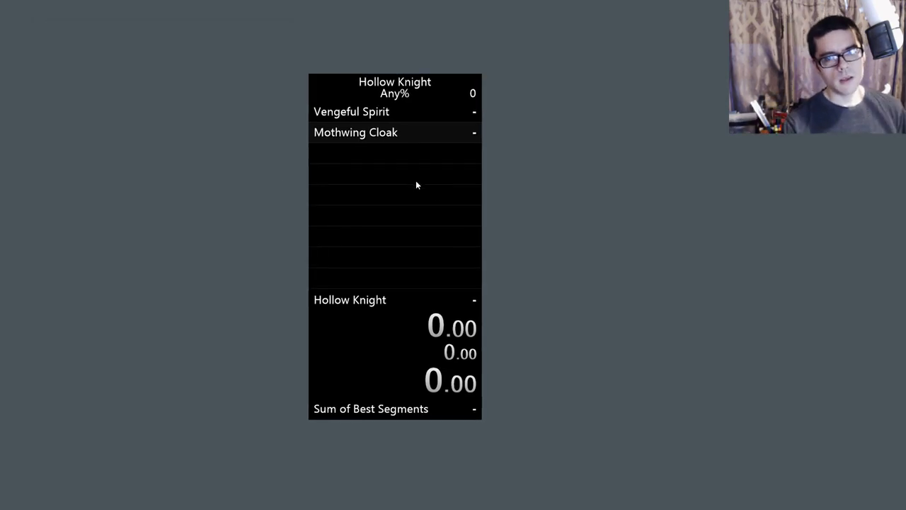
pyautogui.moveTo(412, 208); pyautogui.dragTo(546, 200)
pyautogui.rightClick(545, 202)
pyautogui.click(536, 315)
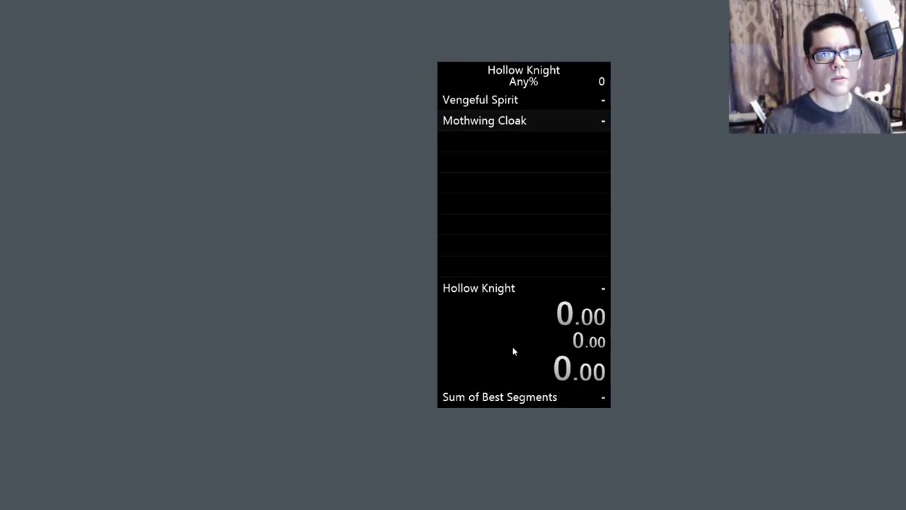
pyautogui.moveTo(511, 350); pyautogui.dragTo(0, 509)
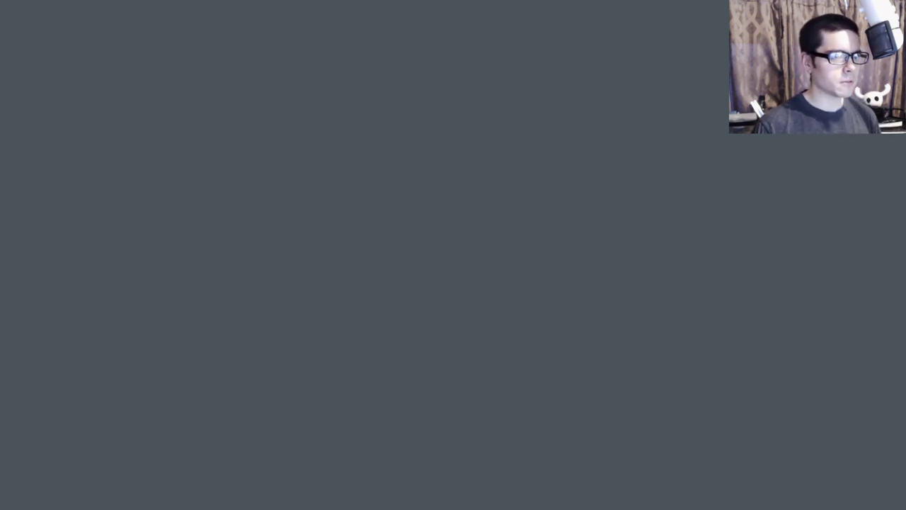
# Step: Switch to Hollow Knight and start a new game in the first save slot
pyautogui.press('Up')
pyautogui.press('Up')
pyautogui.press('Up')
pyautogui.press('Up')
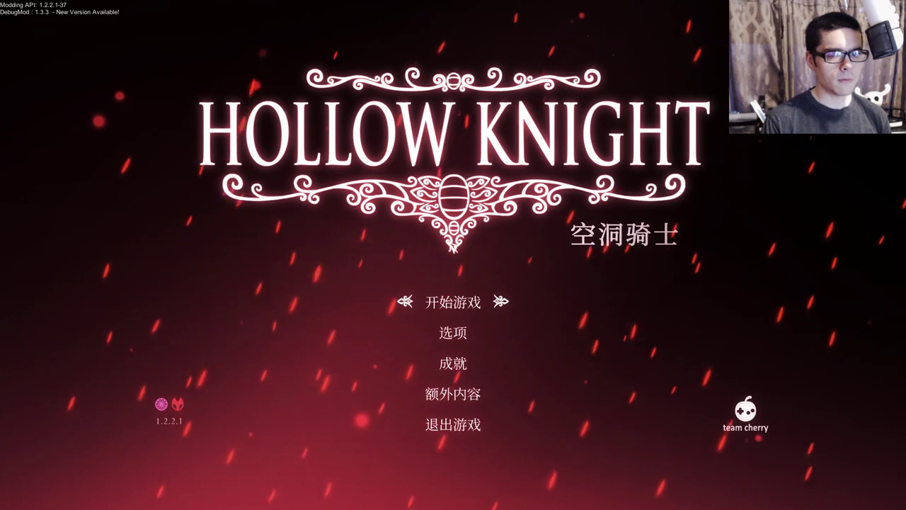
pyautogui.press('Return')
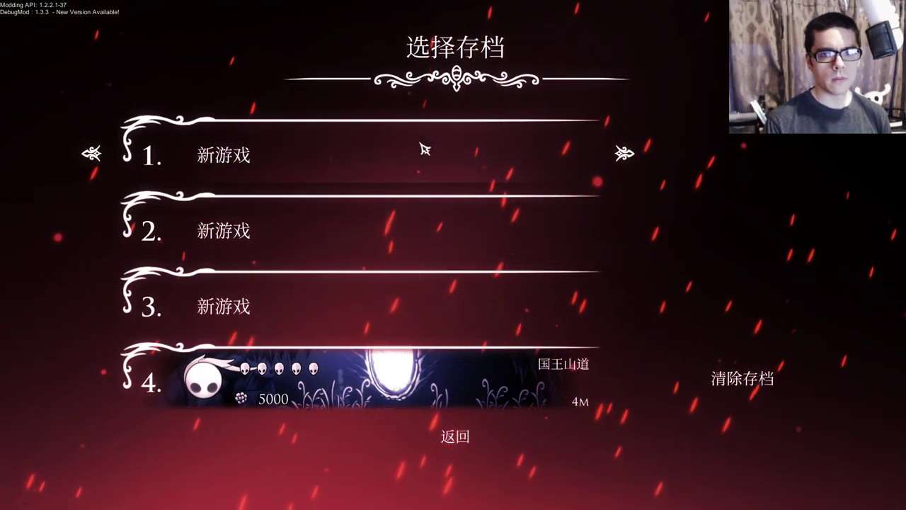
pyautogui.click(426, 154)
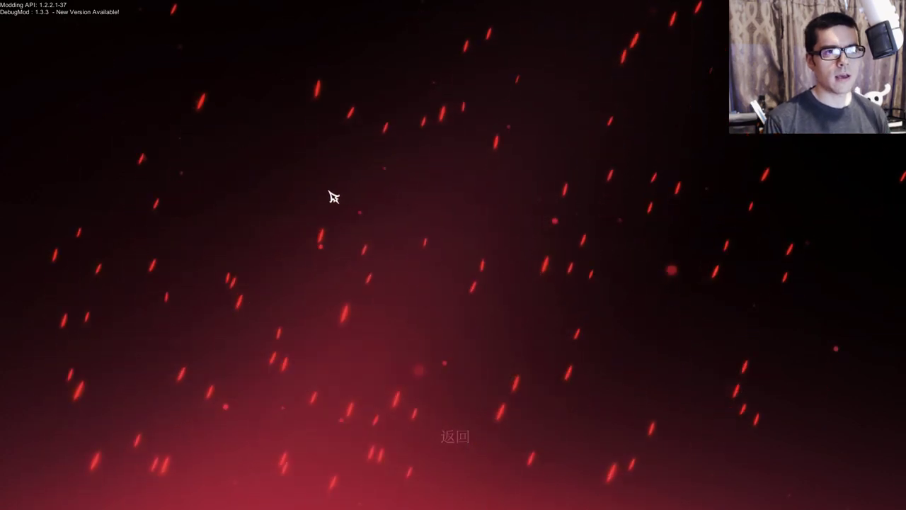
pyautogui.click(451, 178)
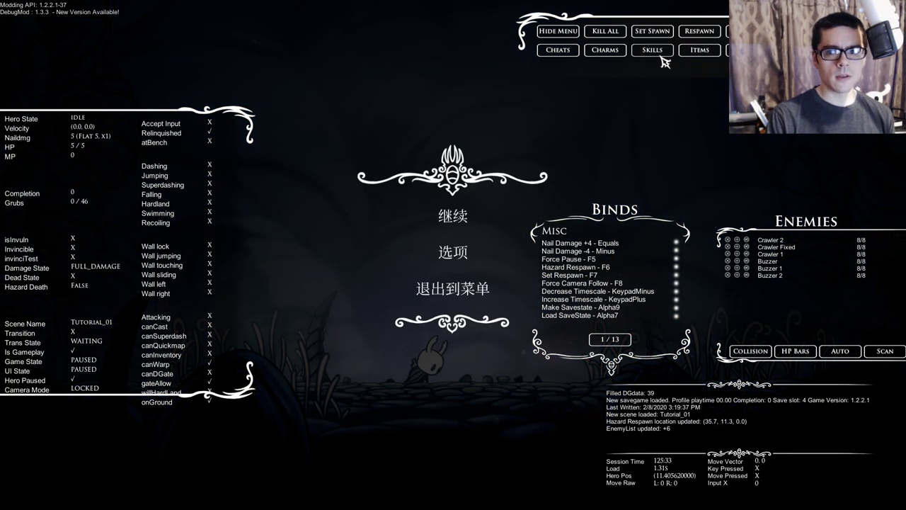
# Step: Raise the Fireball skill to 1 through the debug menu, resume the game briefly and pause it
pyautogui.click(652, 50)
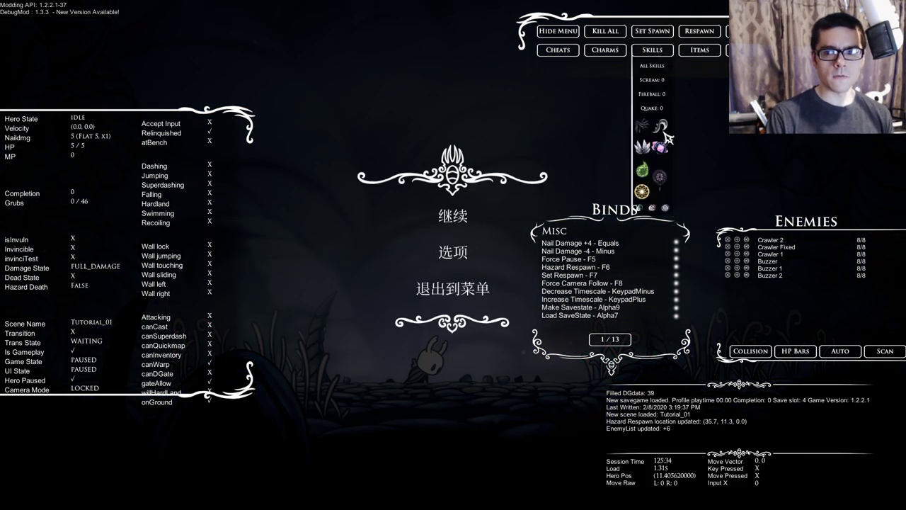
pyautogui.click(655, 93)
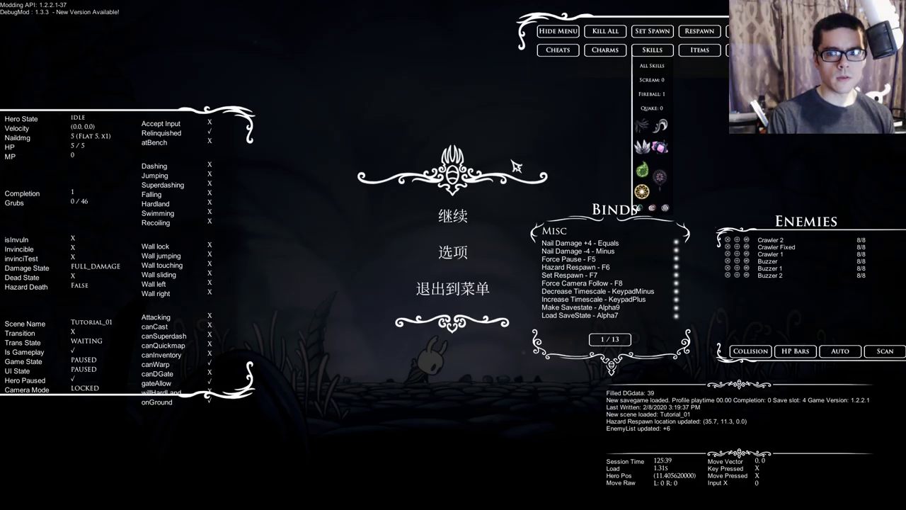
pyautogui.click(453, 263)
pyautogui.press('Left')
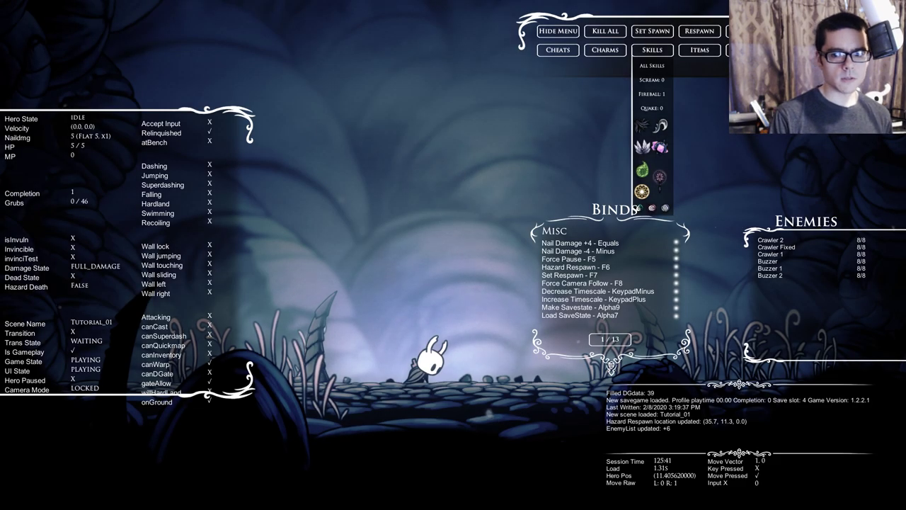
pyautogui.press('Right')
pyautogui.press('Escape')
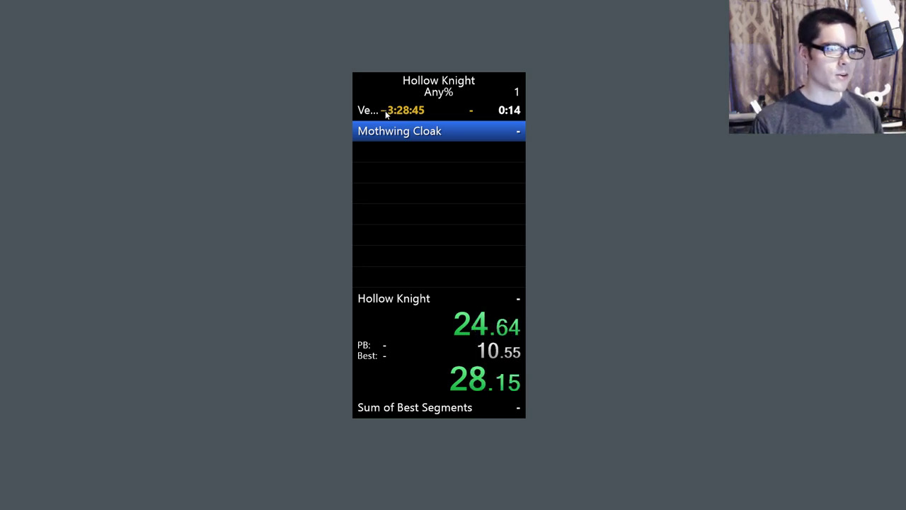
pyautogui.rightClick(456, 205)
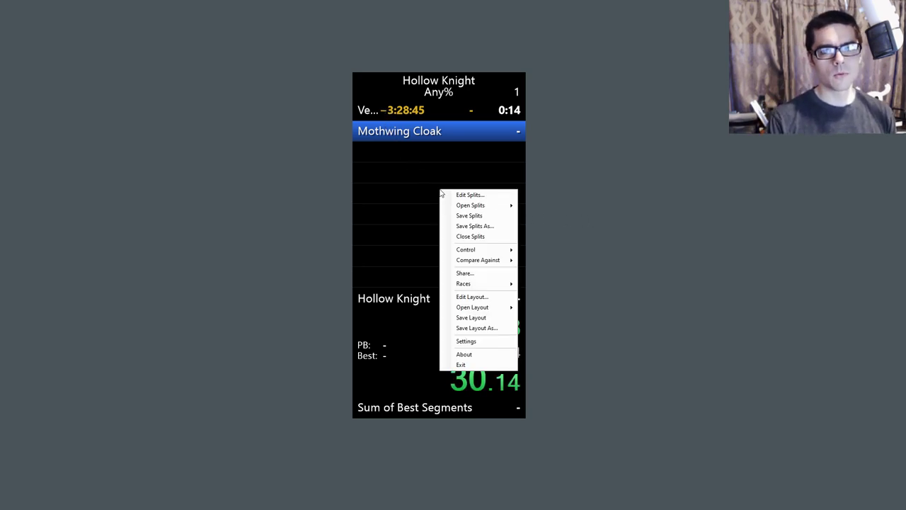
pyautogui.click(415, 210)
pyautogui.rightClick(415, 210)
pyautogui.click(402, 207)
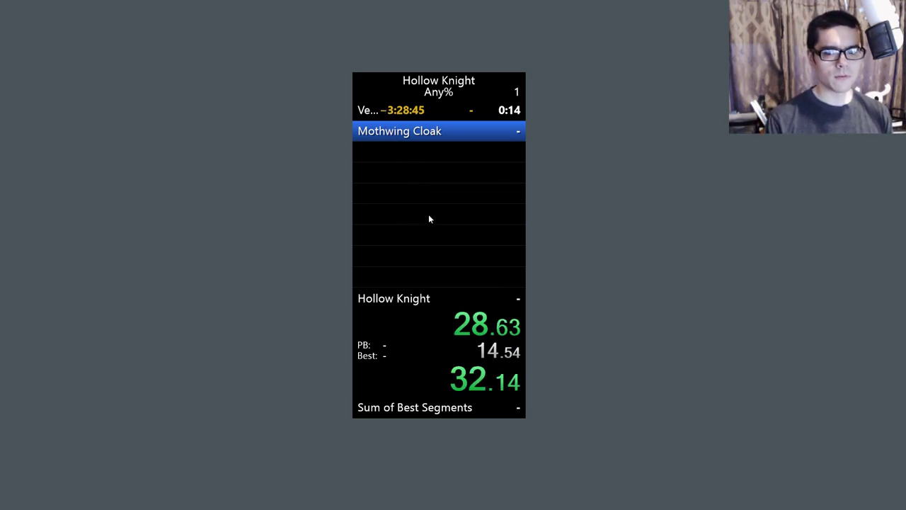
# Step: Reset the timer in LiveSplit without updating the best times and move its window off this screen
pyautogui.moveTo(428, 213); pyautogui.dragTo(300, 264)
pyautogui.press('KP_3')
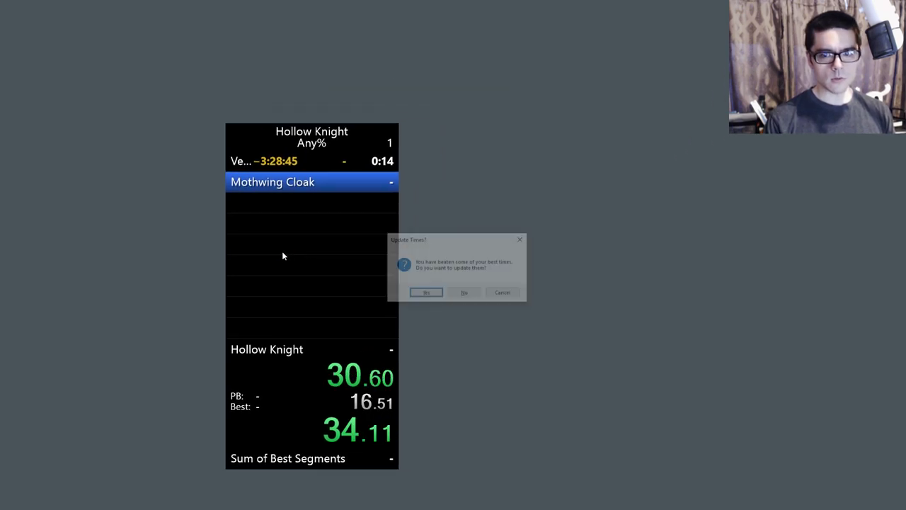
pyautogui.click(466, 294)
pyautogui.moveTo(324, 246); pyautogui.dragTo(213, 264)
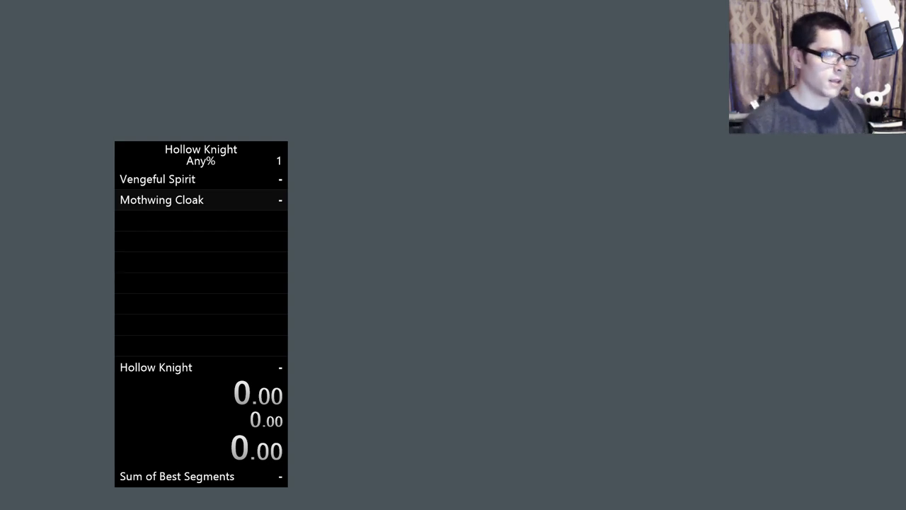
pyautogui.moveTo(211, 281); pyautogui.dragTo(0, 292)
# Step: Bring the OBS window onto this screen and mute the Desktop and Microphone audio channels
pyautogui.moveTo(0, 67); pyautogui.dragTo(425, 40)
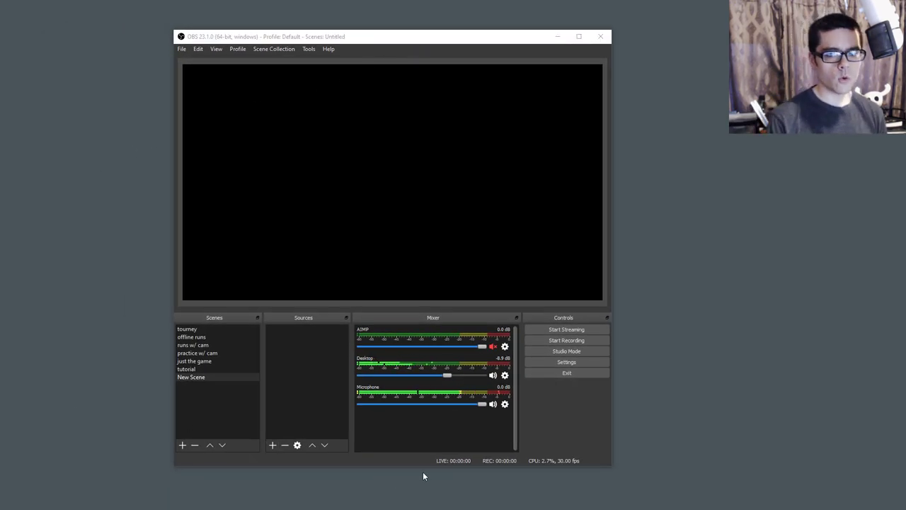
pyautogui.click(493, 375)
pyautogui.click(493, 404)
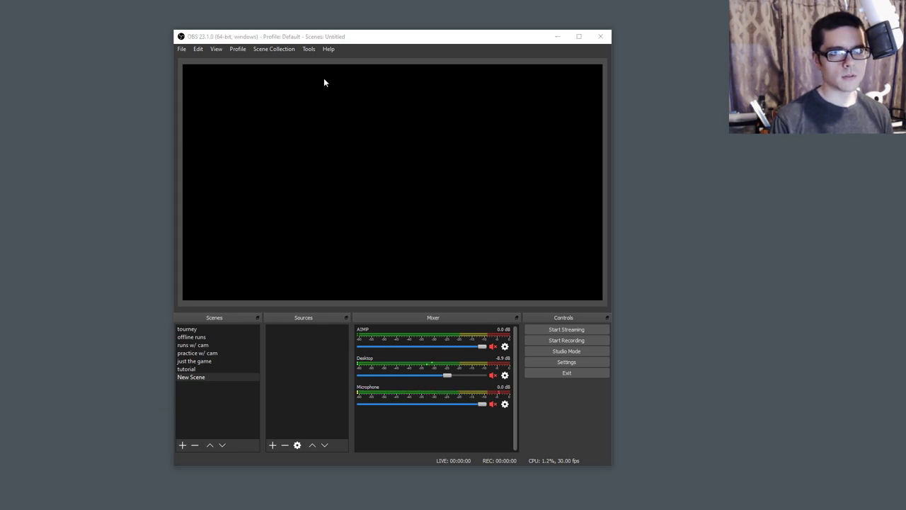
pyautogui.moveTo(356, 35); pyautogui.dragTo(381, 18)
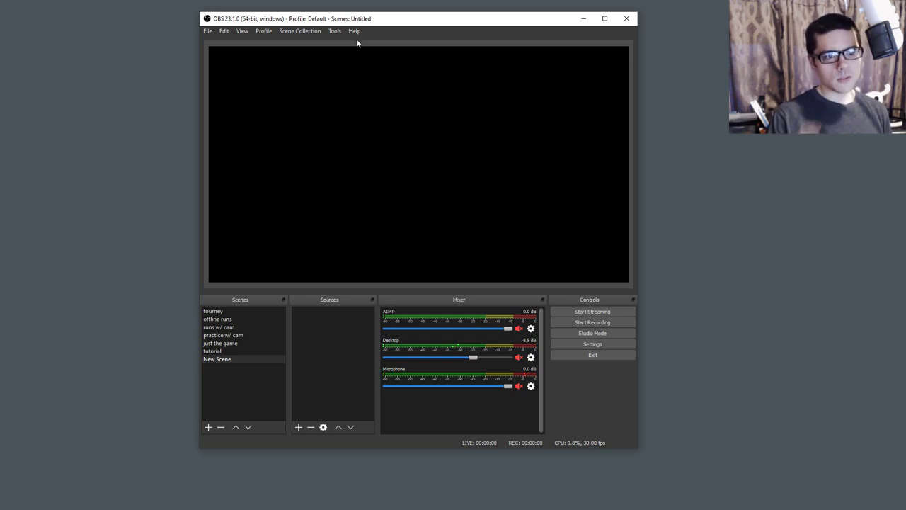
pyautogui.moveTo(368, 20); pyautogui.dragTo(386, 50)
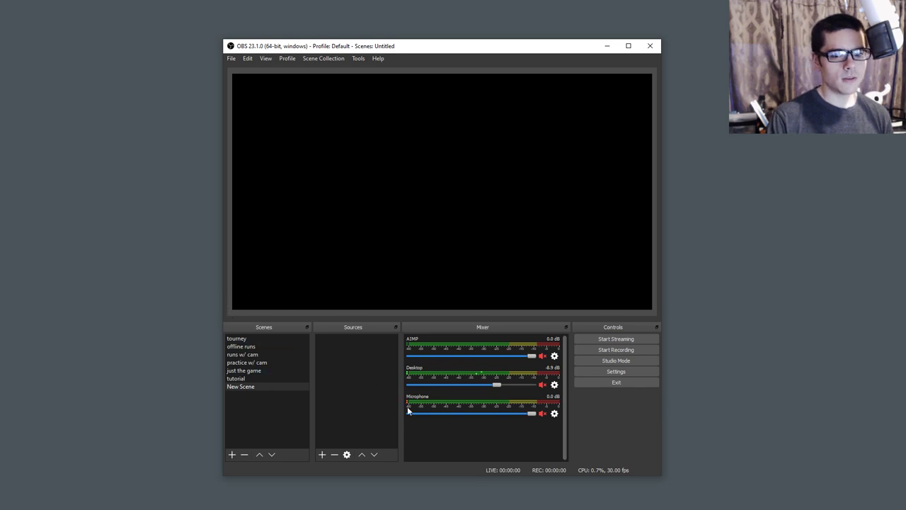
pyautogui.click(263, 58)
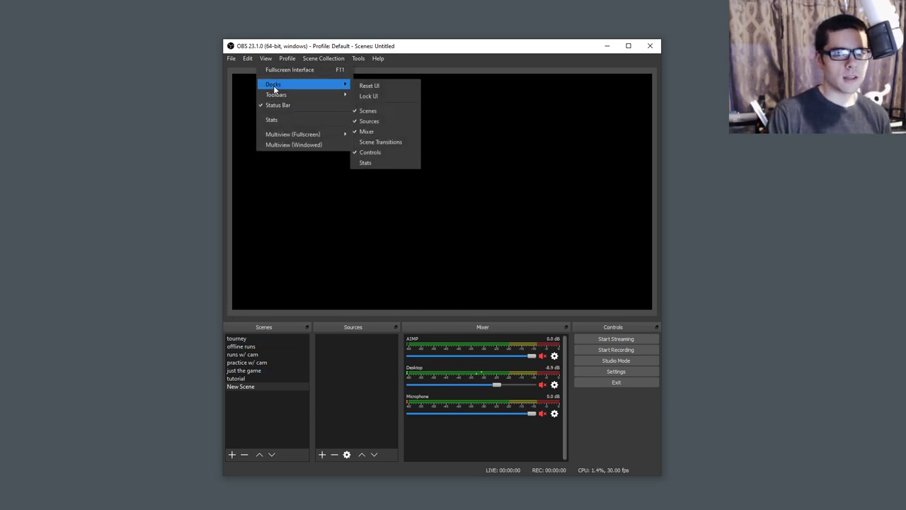
pyautogui.moveTo(272, 85)
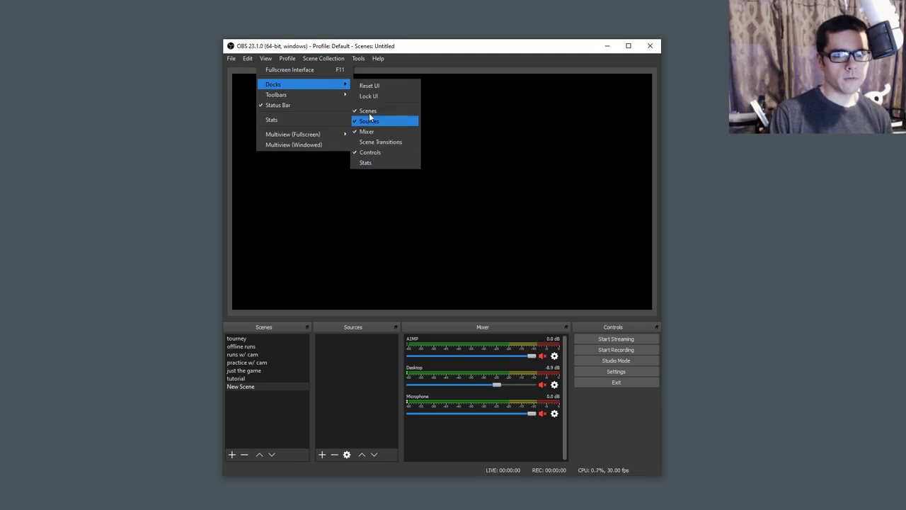
pyautogui.moveTo(277, 60)
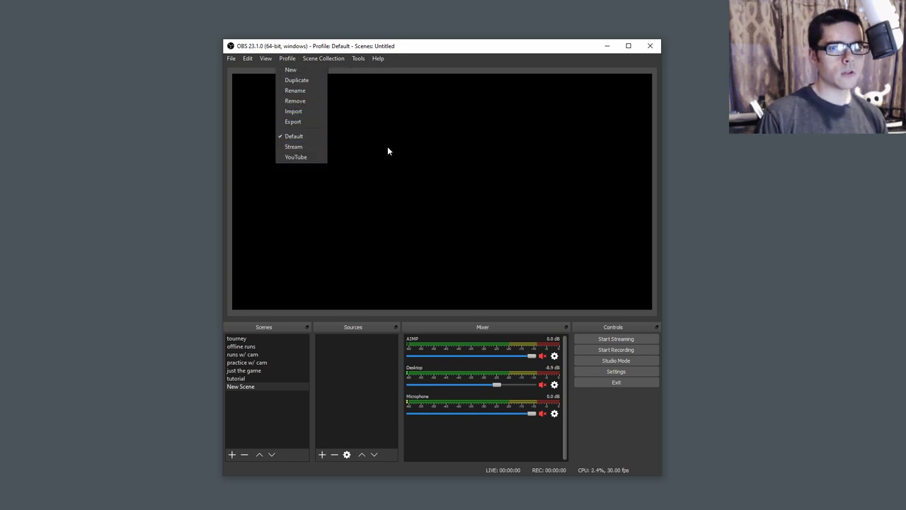
pyautogui.click(627, 439)
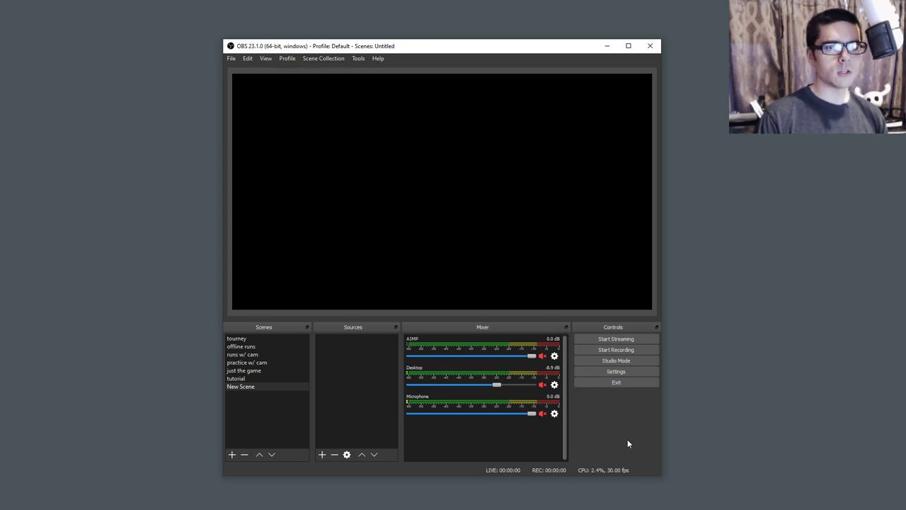
# Step: Open the OBS settings and review the streaming service and account connection options
pyautogui.click(606, 371)
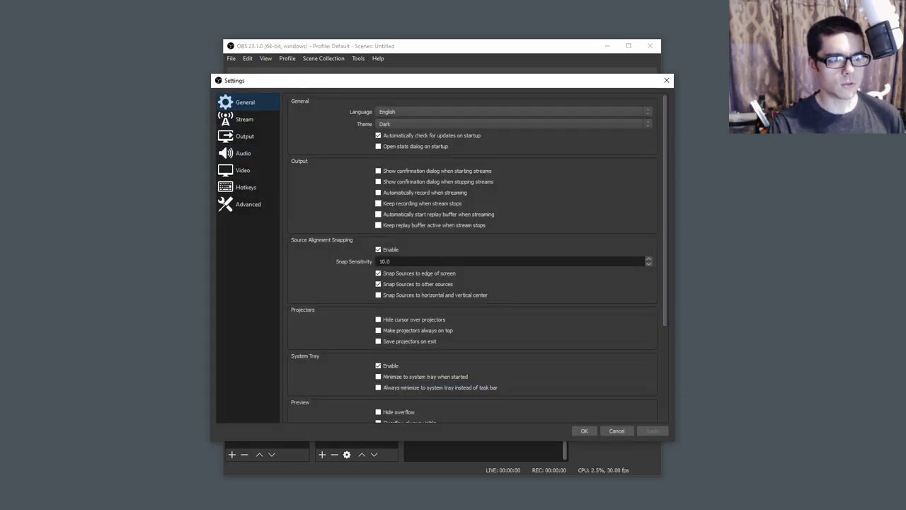
pyautogui.click(241, 118)
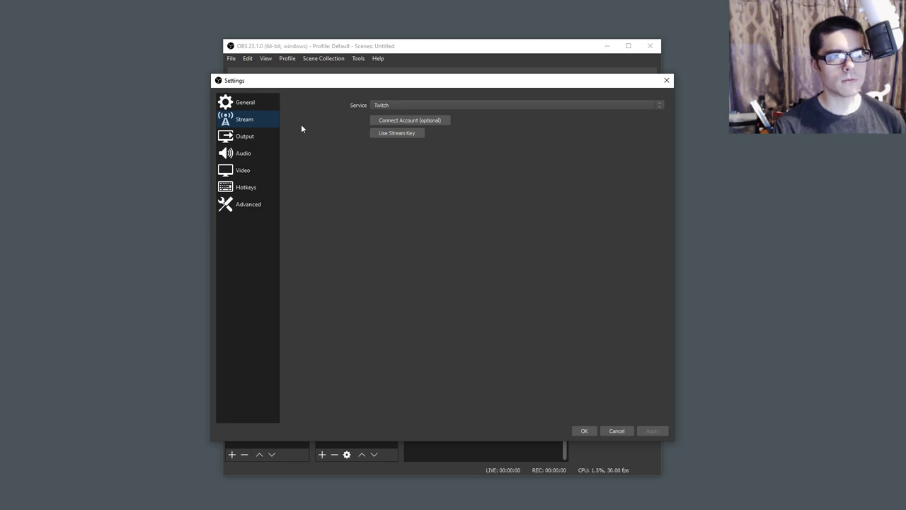
pyautogui.click(460, 106)
pyautogui.click(460, 107)
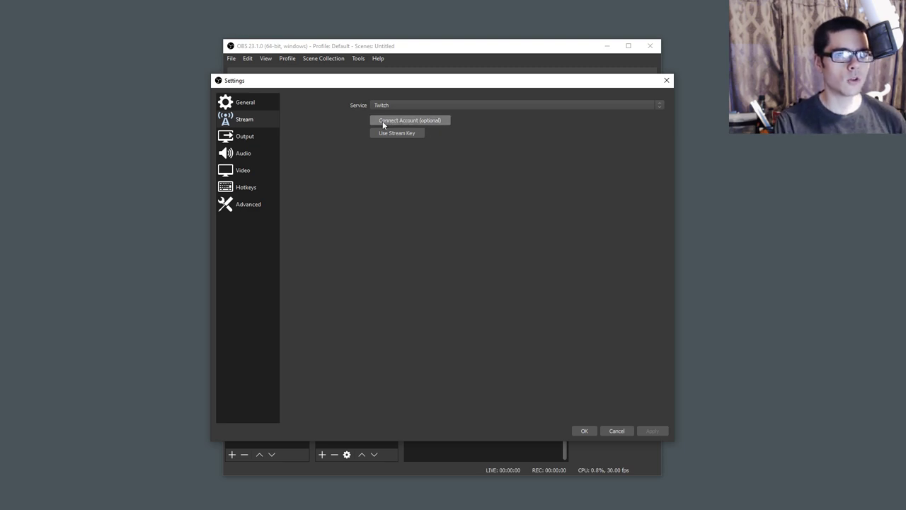
# Step: Examine the streaming bitrate and the available encoders in the simple output settings
pyautogui.click(249, 137)
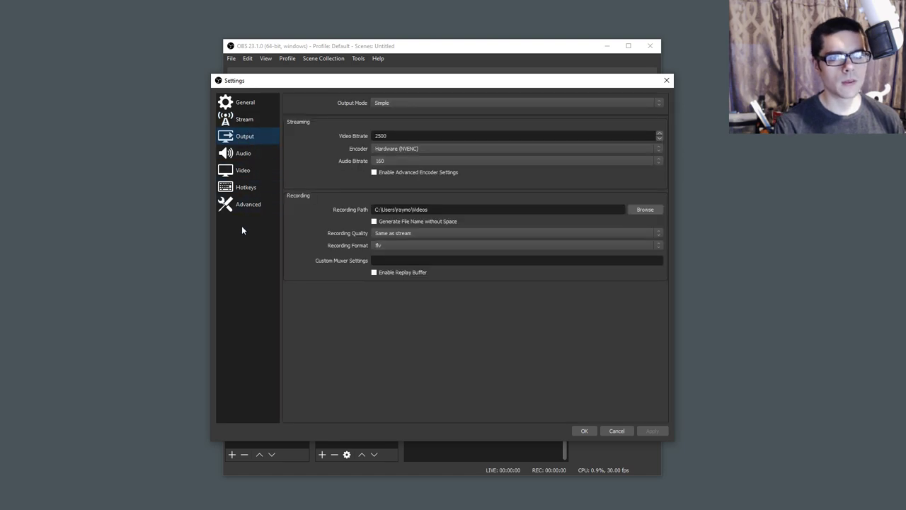
pyautogui.moveTo(402, 133); pyautogui.dragTo(358, 137)
pyautogui.click(395, 144)
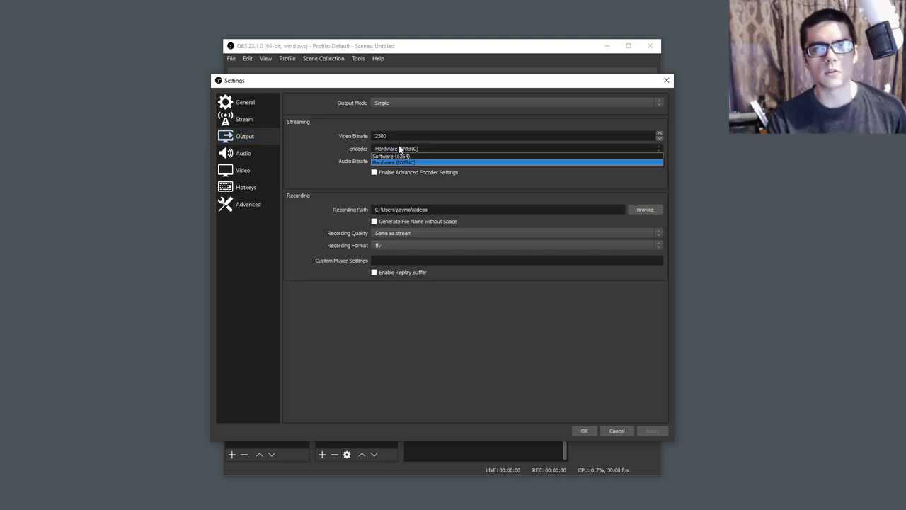
pyautogui.click(397, 148)
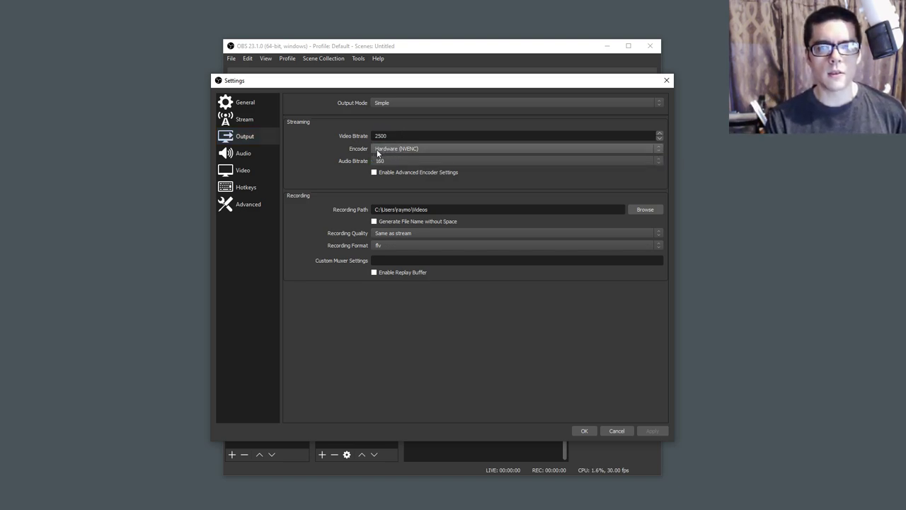
# Step: Switch the output mode to Advanced and set the streaming encoder to NVIDIA NVENC H.264 (new)
pyautogui.click(385, 103)
pyautogui.click(387, 116)
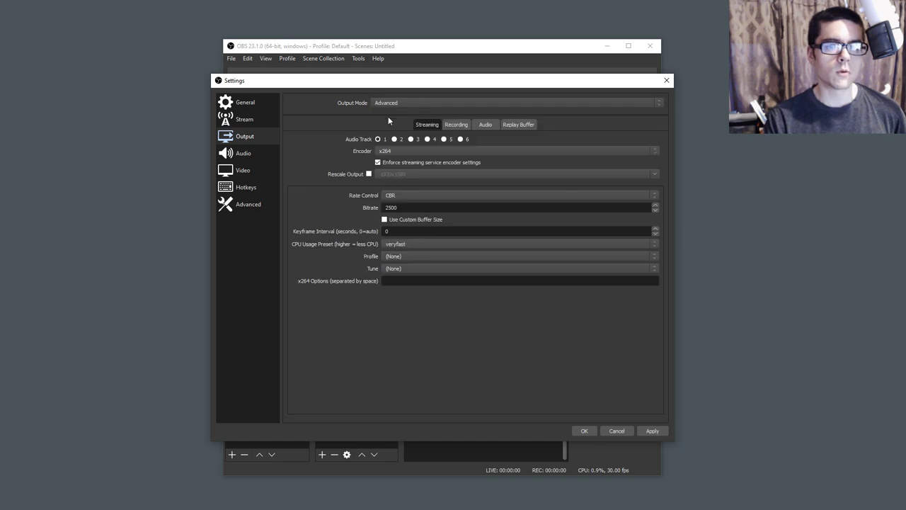
pyautogui.click(400, 151)
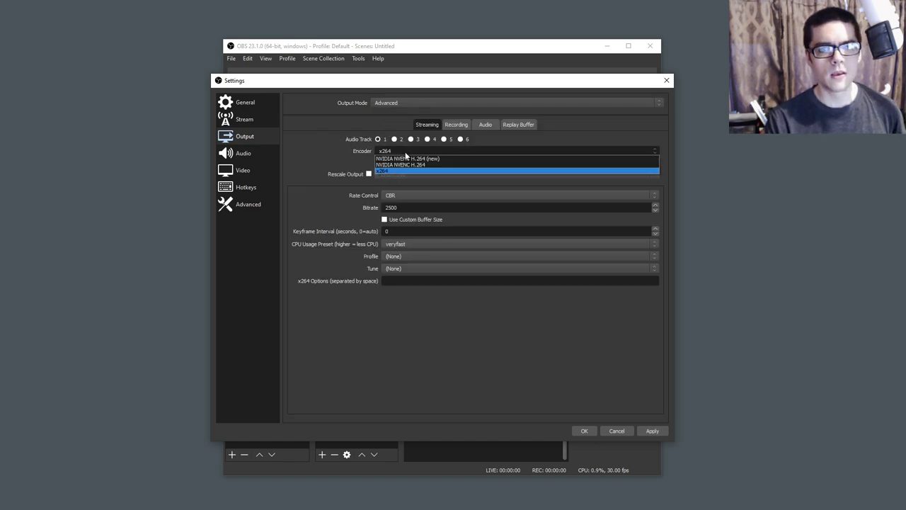
pyautogui.click(396, 151)
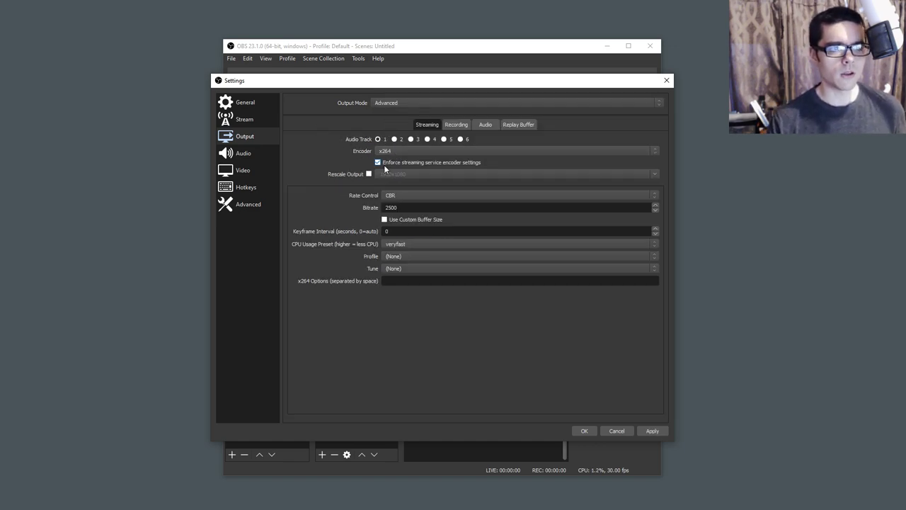
pyautogui.click(390, 152)
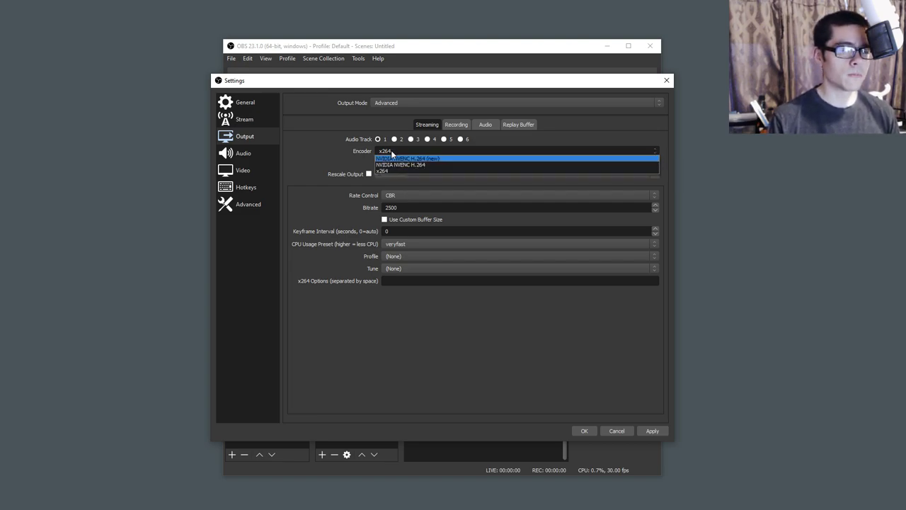
pyautogui.click(389, 157)
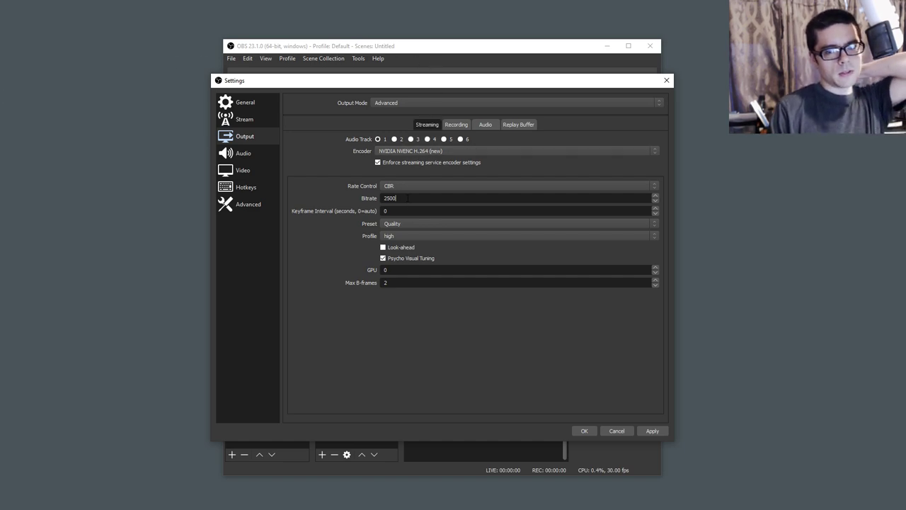
# Step: Switch to the browser and run Google's internet speed test from the search results
pyautogui.moveTo(407, 201); pyautogui.dragTo(370, 201)
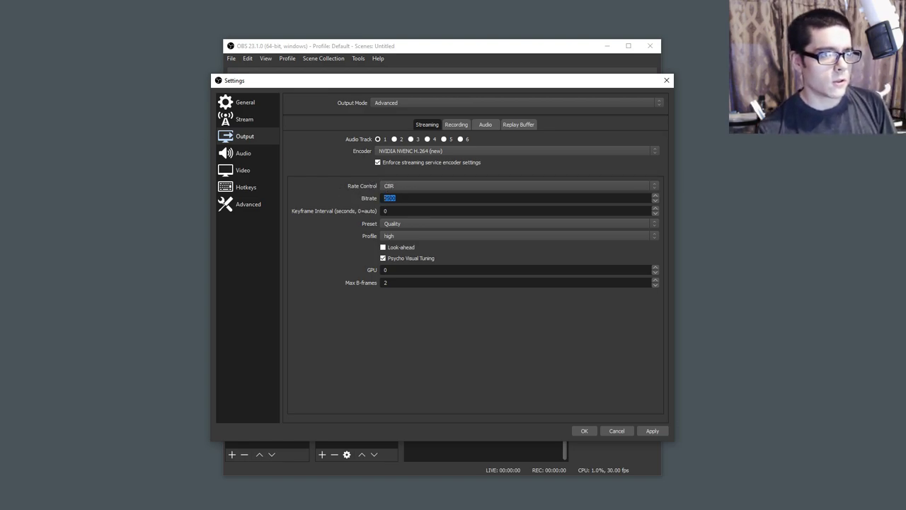
pyautogui.hotkey('alt', 'Tab')
pyautogui.click(285, 9)
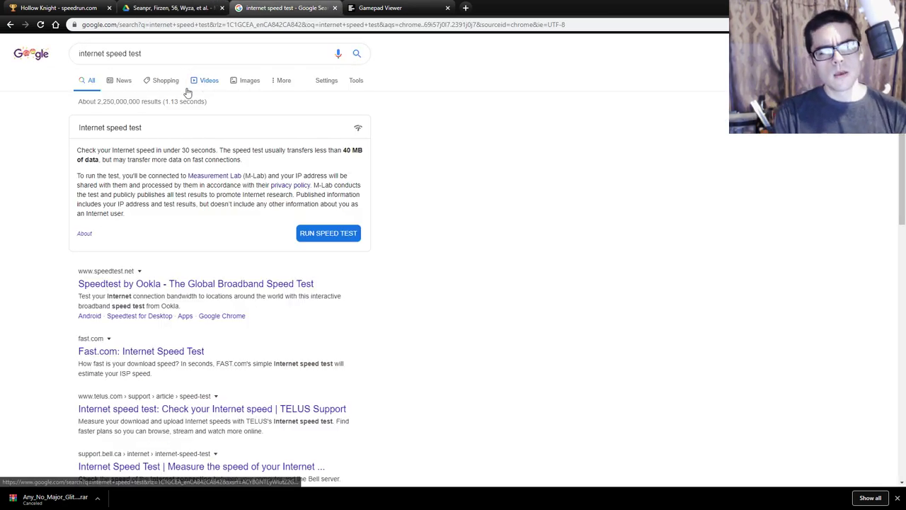
pyautogui.click(165, 54)
pyautogui.doubleClick(166, 53)
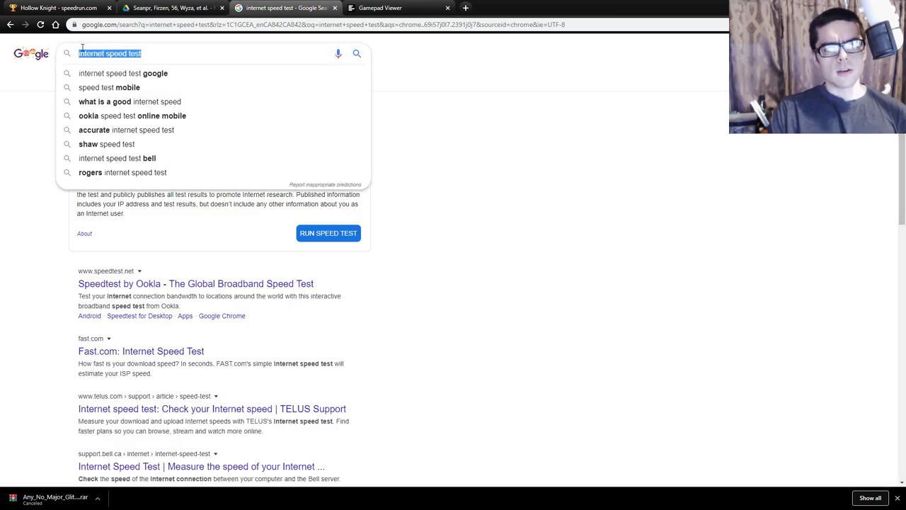
pyautogui.click(541, 120)
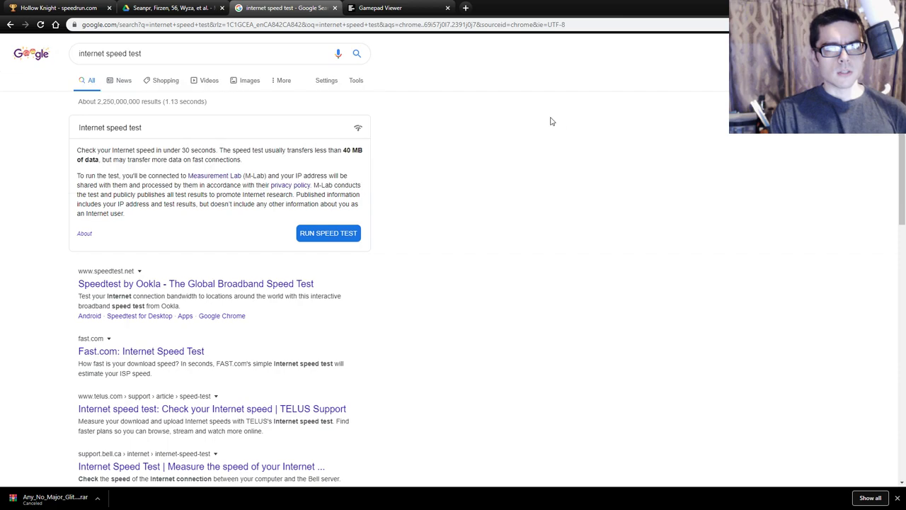
pyautogui.click(340, 234)
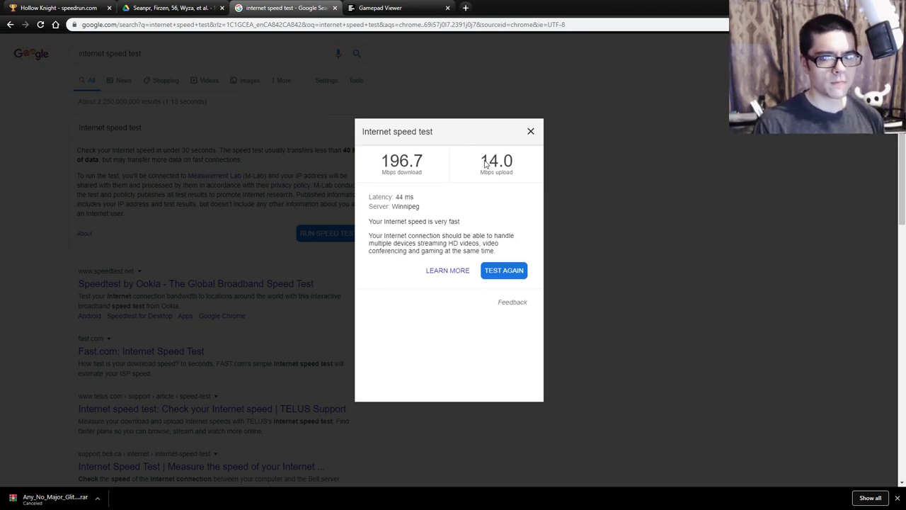
# Step: Search Google for "14mbps to kbps" and read the converted upload rate
pyautogui.click(195, 25)
pyautogui.write('14mbp')
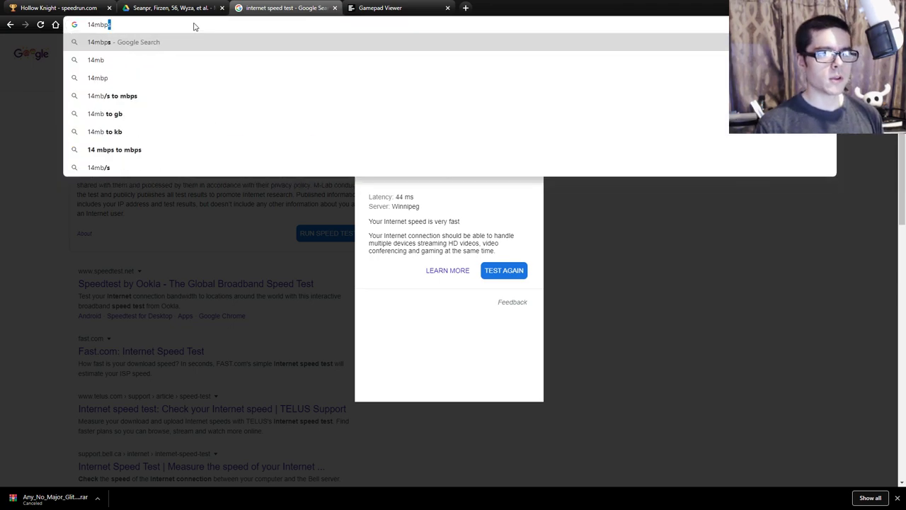
pyautogui.write('s to kbps')
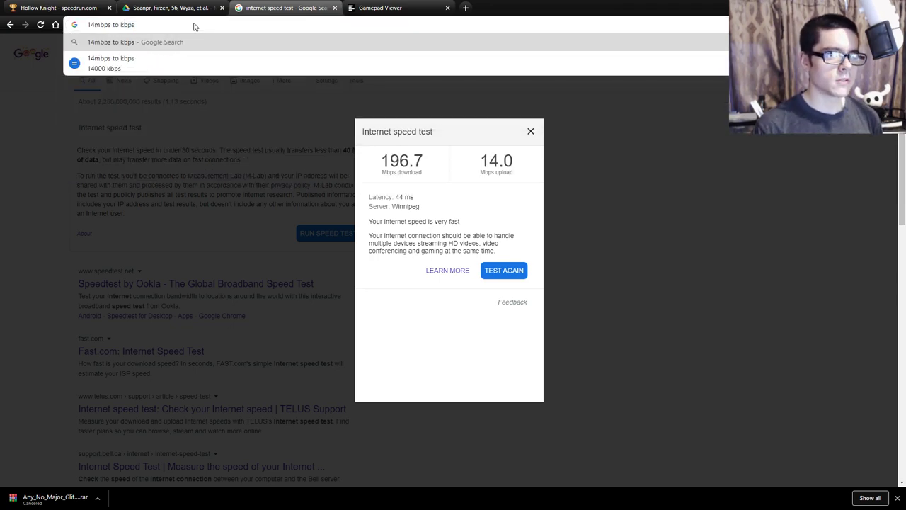
pyautogui.press('Return')
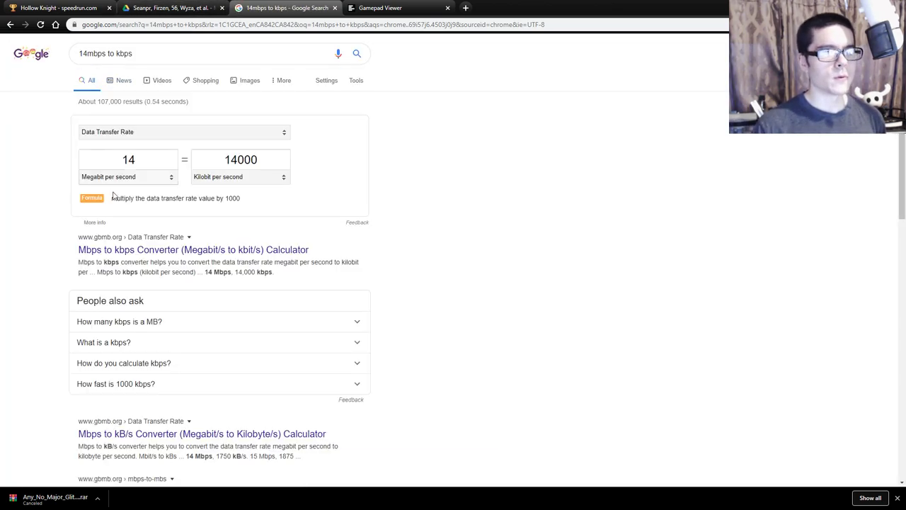
pyautogui.moveTo(120, 161); pyautogui.dragTo(159, 160)
pyautogui.moveTo(224, 160); pyautogui.dragTo(273, 160)
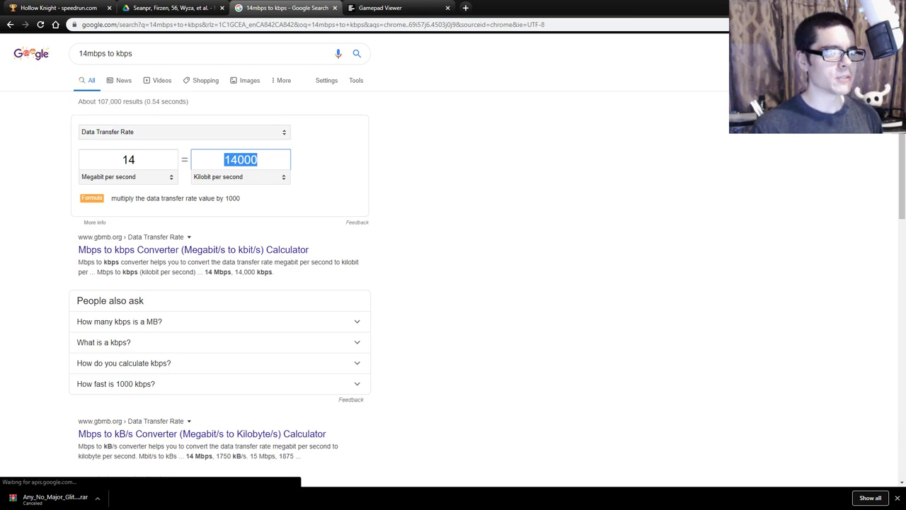
# Step: Return to OBS, try a streaming bitrate of 14000, and check the video resolution and frame rate settings
pyautogui.hotkey('alt', 'Tab')
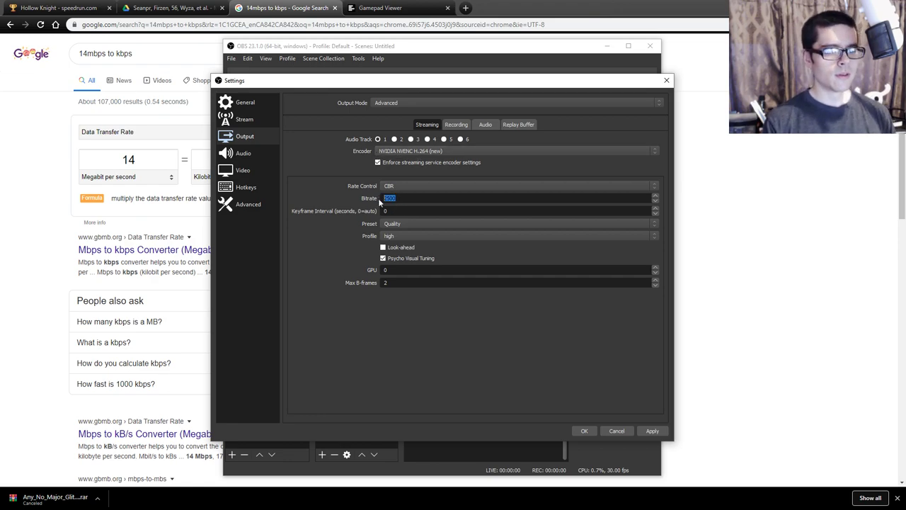
pyautogui.write('14000')
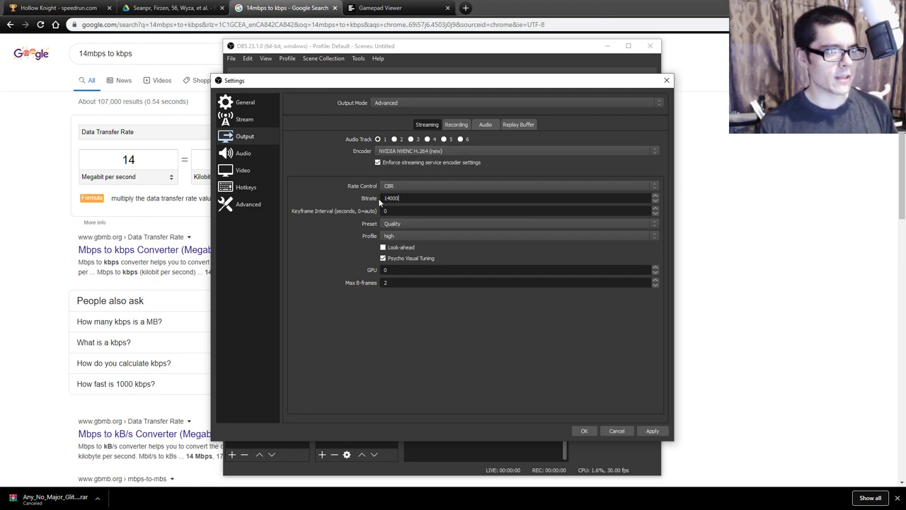
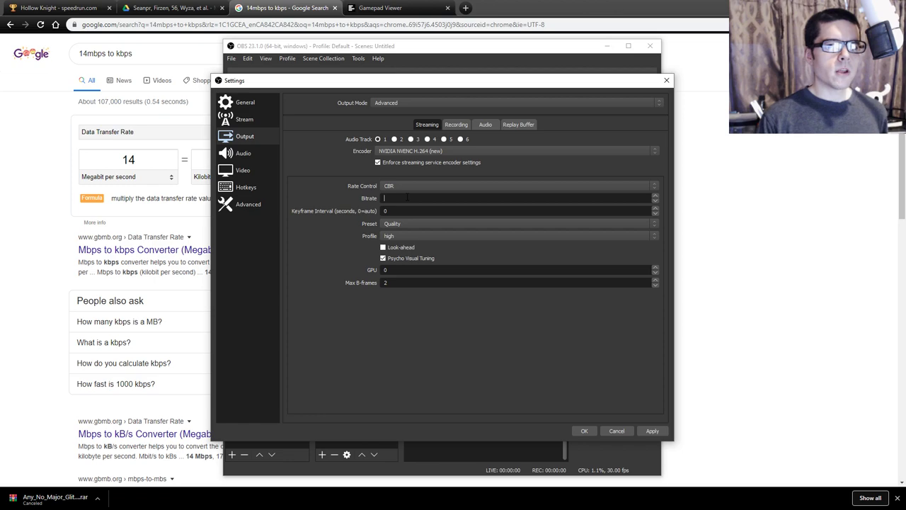
pyautogui.click(236, 170)
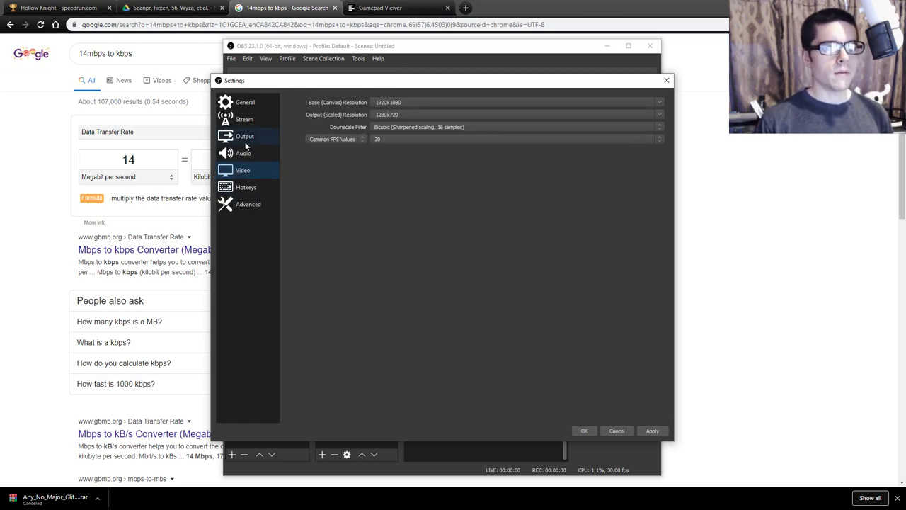
pyautogui.click(245, 142)
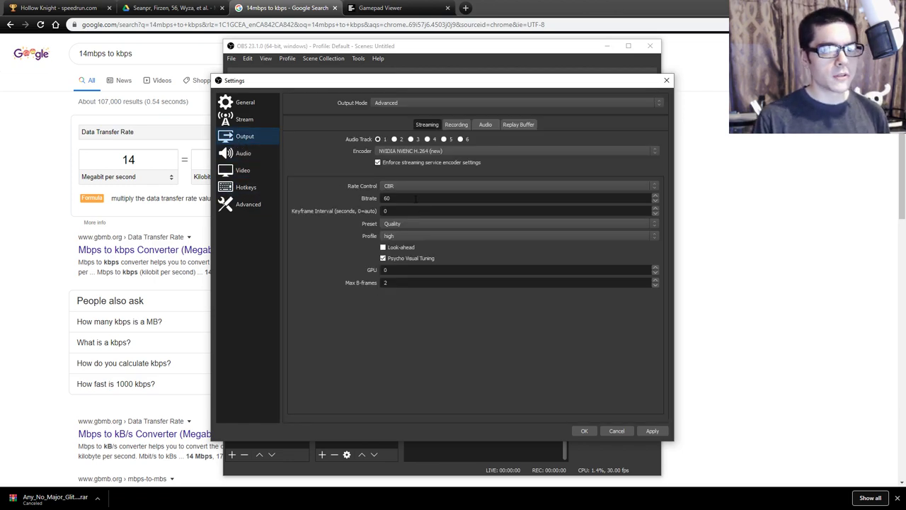
# Step: Try a streaming bitrate of 1500 in the output settings, then settle on 3500
pyautogui.moveTo(414, 199); pyautogui.dragTo(366, 199)
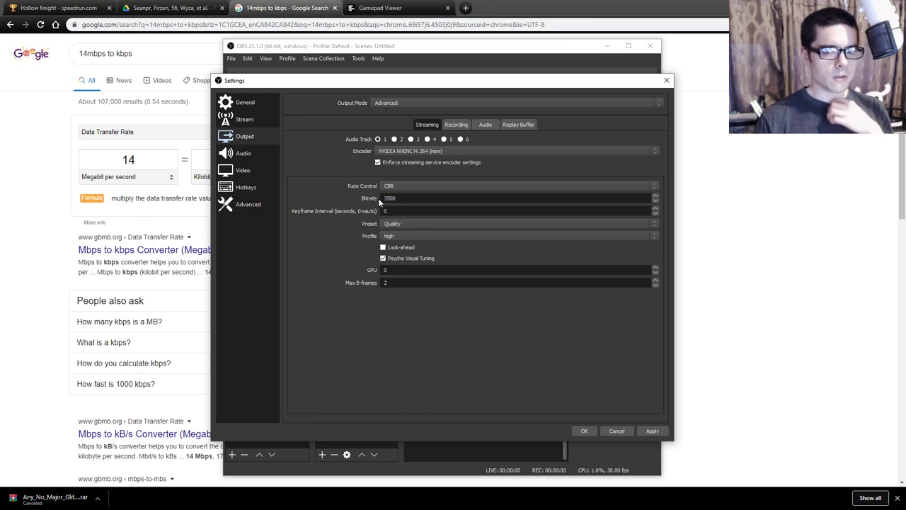
pyautogui.doubleClick(386, 198)
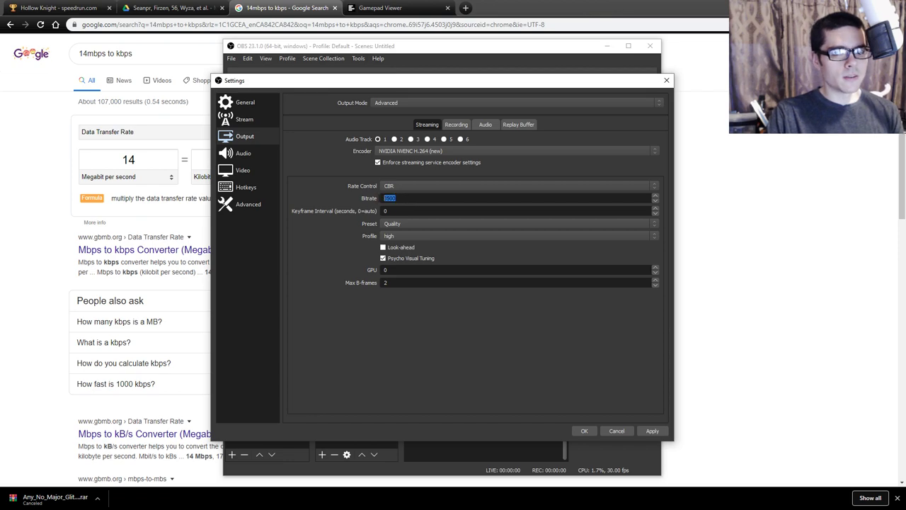
pyautogui.press('BackSpace')
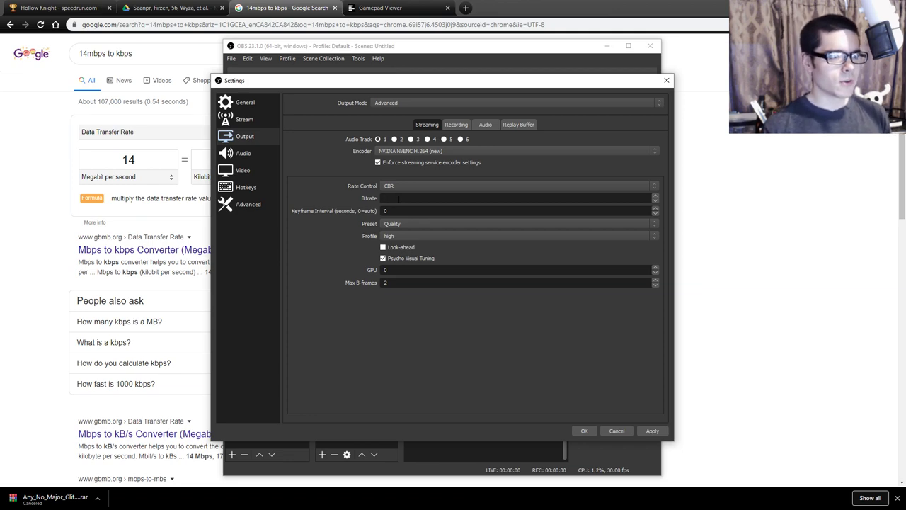
pyautogui.write('1500')
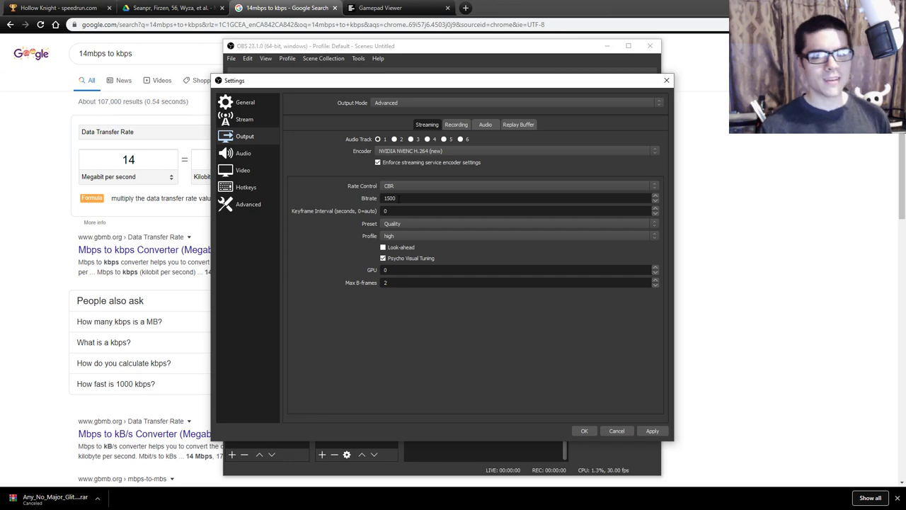
pyautogui.hotkey('ctrl', 'a')
pyautogui.write('3500')
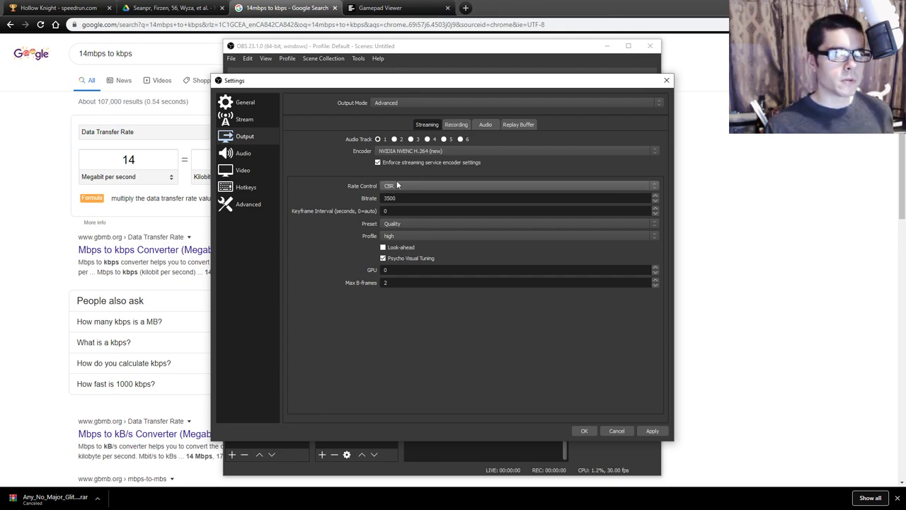
# Step: Set the recording format to mkv in the recording output settings and check the recording path
pyautogui.click(458, 126)
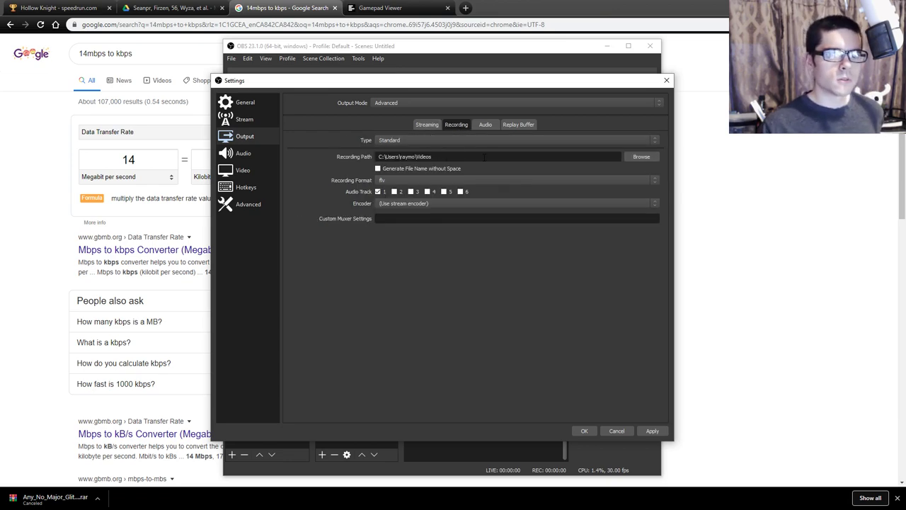
pyautogui.moveTo(476, 156); pyautogui.dragTo(371, 155)
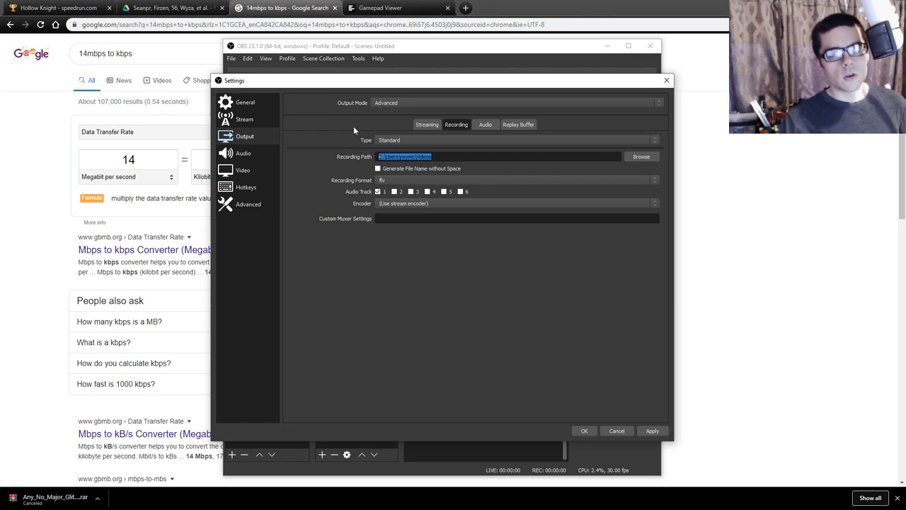
pyautogui.moveTo(380, 85); pyautogui.dragTo(373, 72)
pyautogui.click(437, 168)
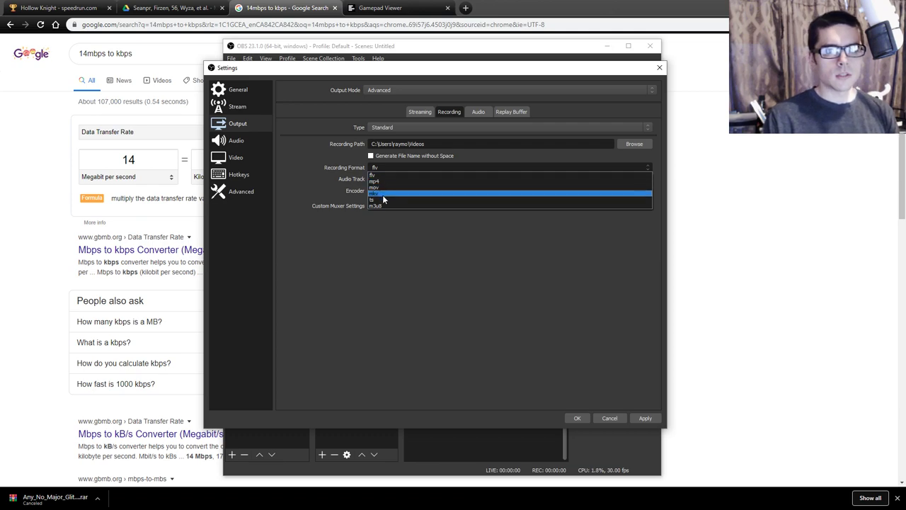
pyautogui.click(383, 193)
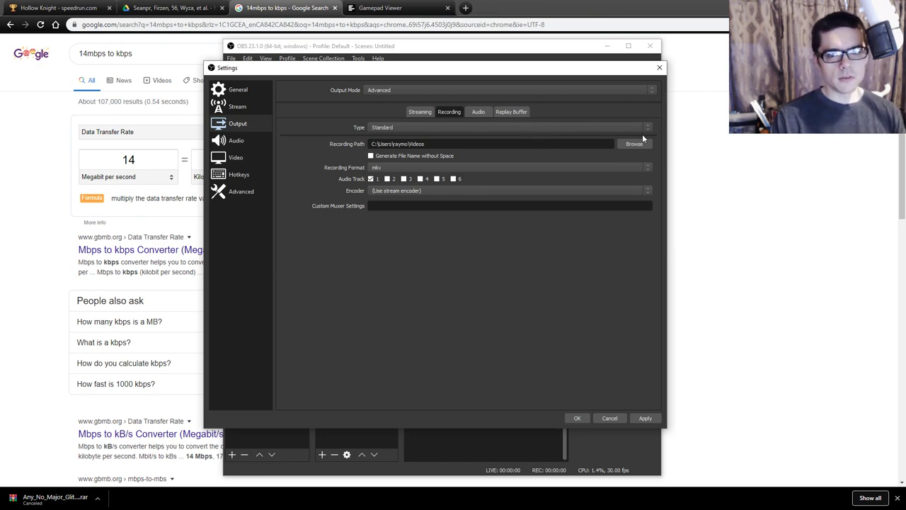
pyautogui.moveTo(601, 148); pyautogui.dragTo(361, 144)
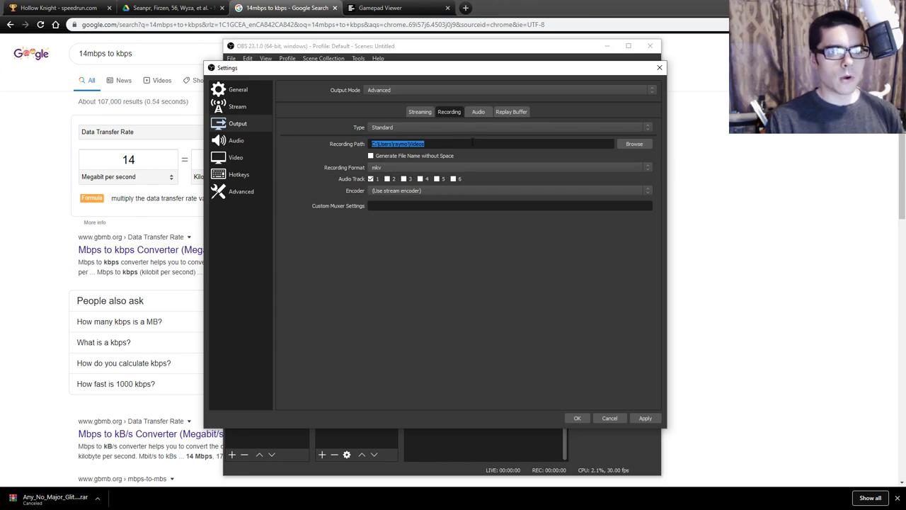
# Step: Examine the folder set as the recording path in the recording output settings
pyautogui.moveTo(473, 141); pyautogui.dragTo(339, 140)
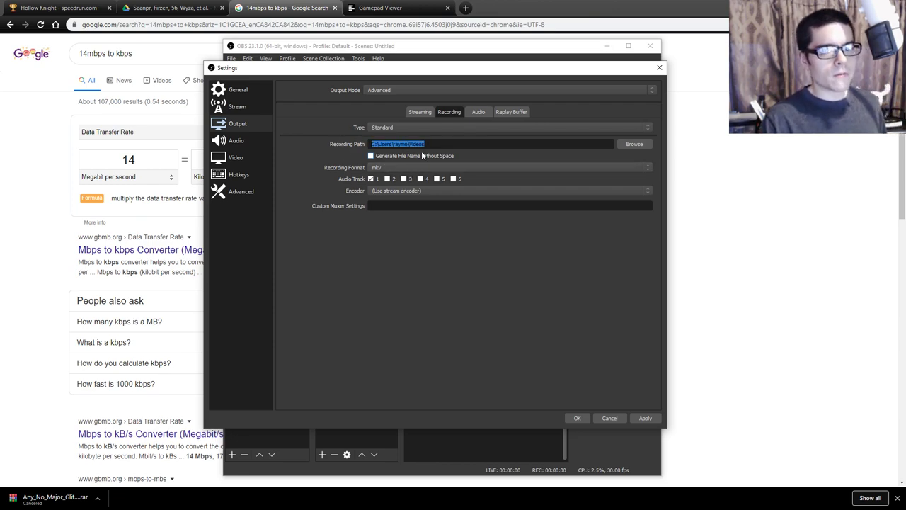
pyautogui.click(421, 151)
pyautogui.moveTo(421, 151); pyautogui.dragTo(355, 149)
pyautogui.click(355, 149)
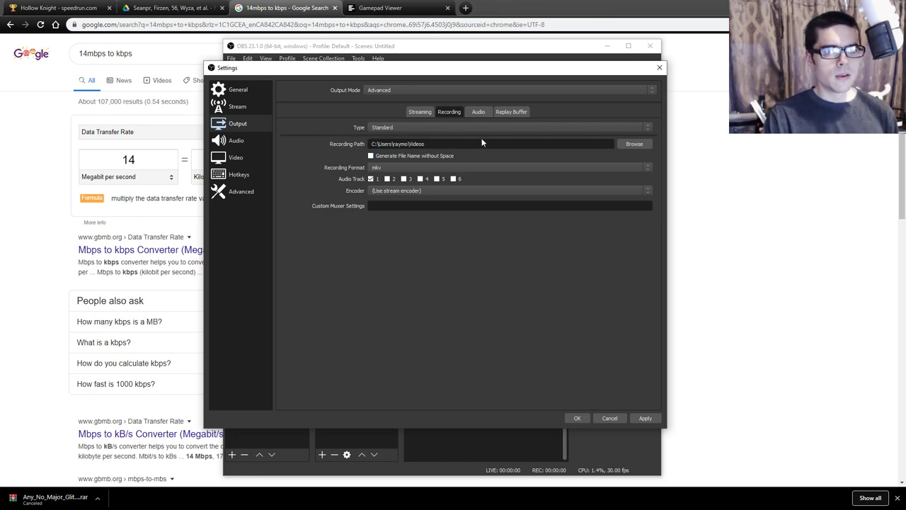
pyautogui.moveTo(482, 143); pyautogui.dragTo(361, 145)
pyautogui.click(361, 144)
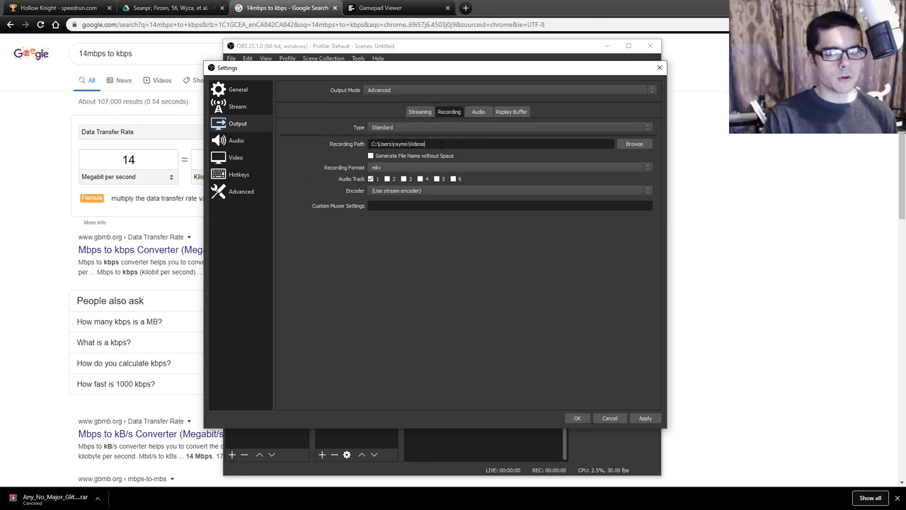
pyautogui.moveTo(441, 144); pyautogui.dragTo(374, 144)
# Step: Review the streaming, audio and replay buffer output settings, plus the audio device and video settings
pyautogui.click(417, 112)
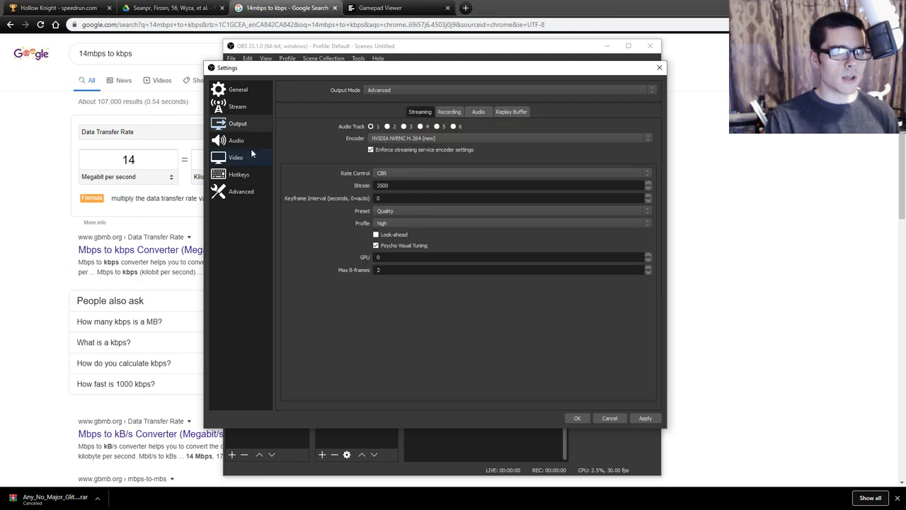
pyautogui.click(490, 112)
pyautogui.click(519, 110)
pyautogui.click(417, 112)
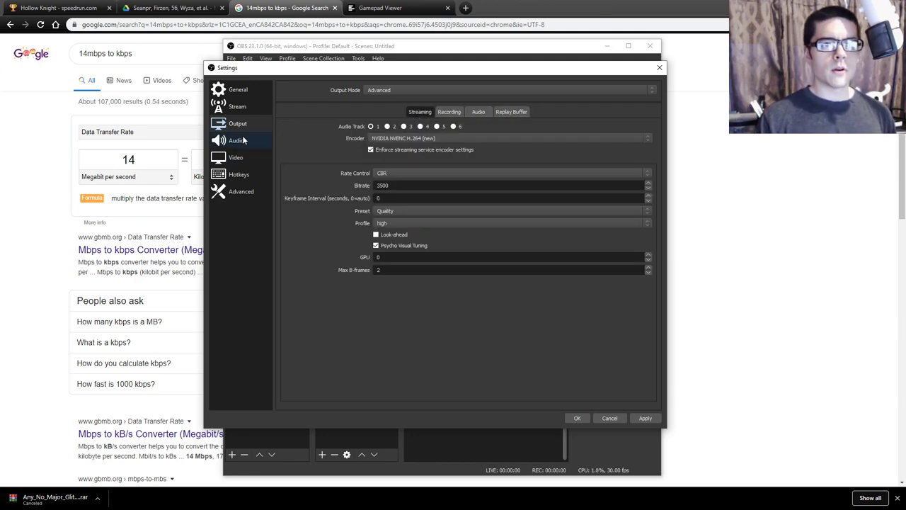
pyautogui.click(236, 140)
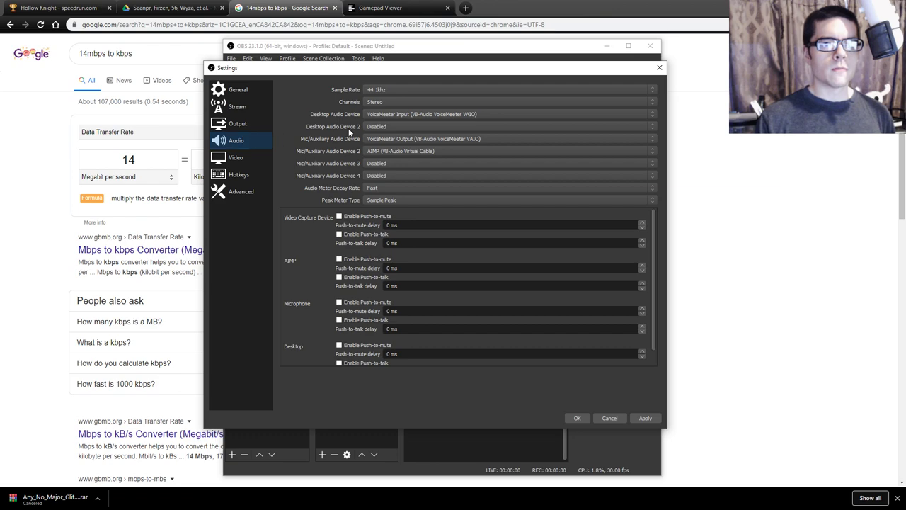
pyautogui.click(236, 157)
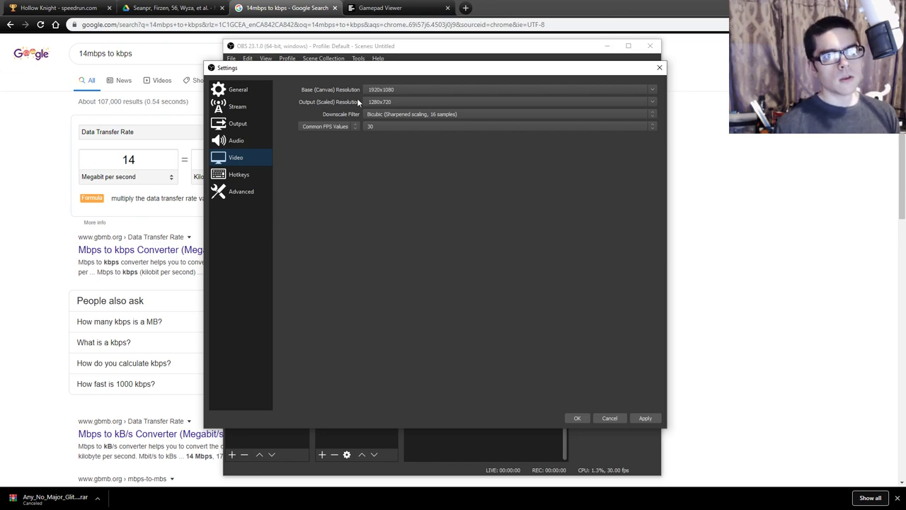
# Step: Try an output (scaled) resolution of 1920x1080 in the video settings, comparing it with the streaming bitrate
pyautogui.click(239, 124)
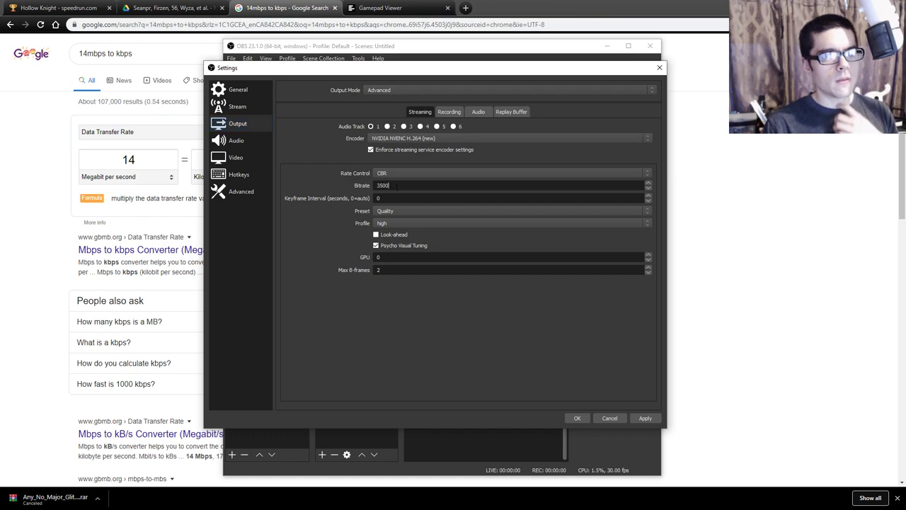
pyautogui.click(235, 158)
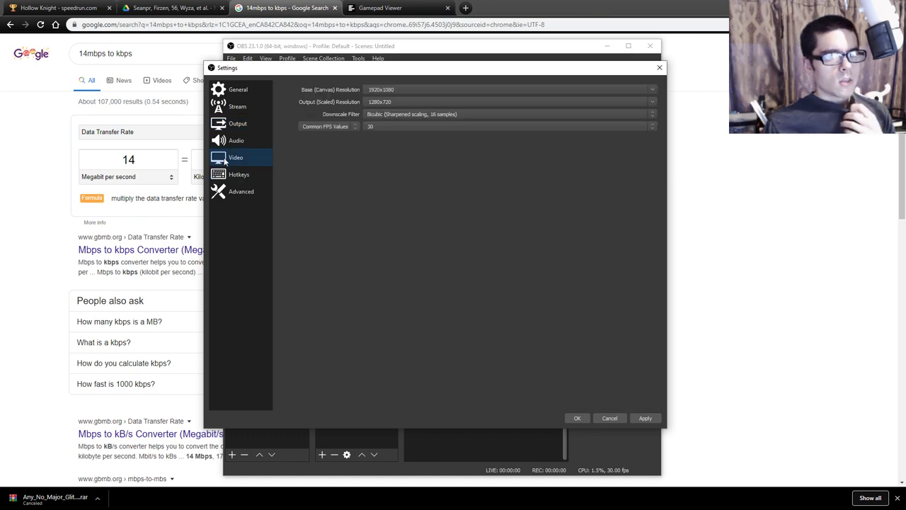
pyautogui.click(652, 101)
pyautogui.click(402, 108)
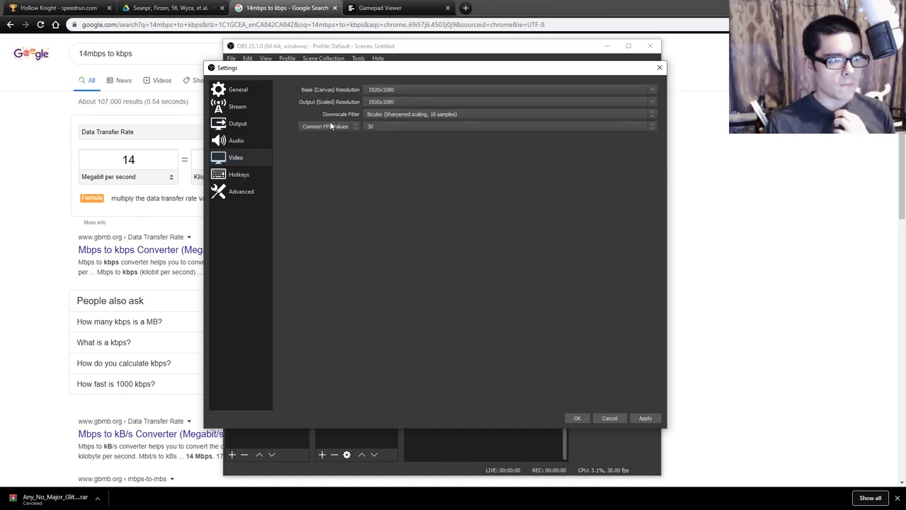
pyautogui.click(247, 112)
pyautogui.click(247, 125)
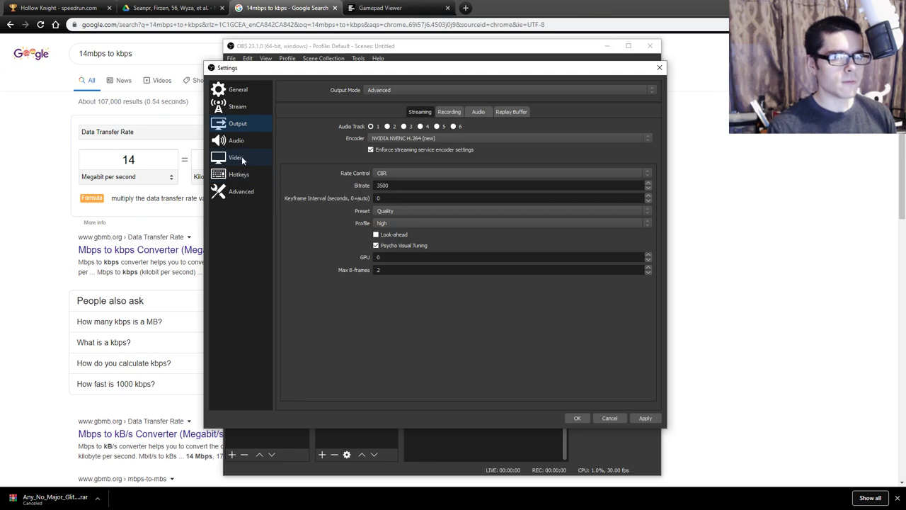
pyautogui.click(241, 157)
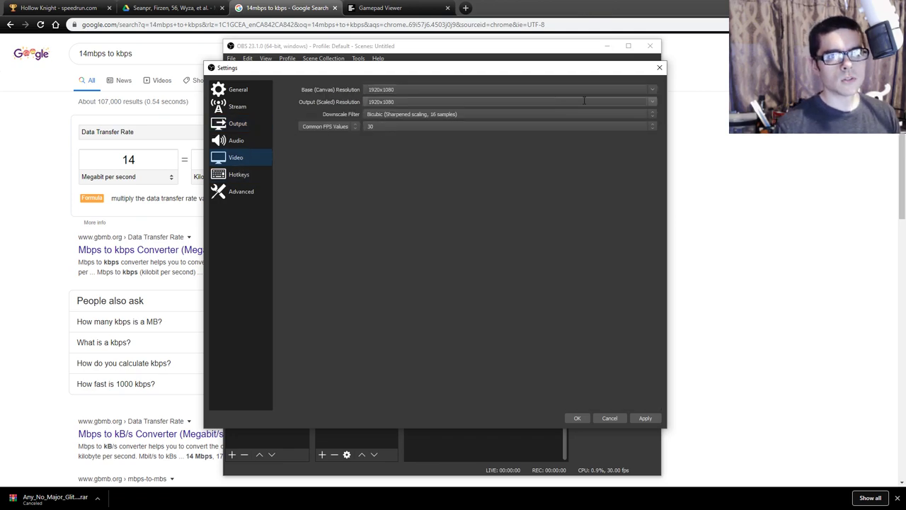
pyautogui.click(658, 101)
pyautogui.click(441, 114)
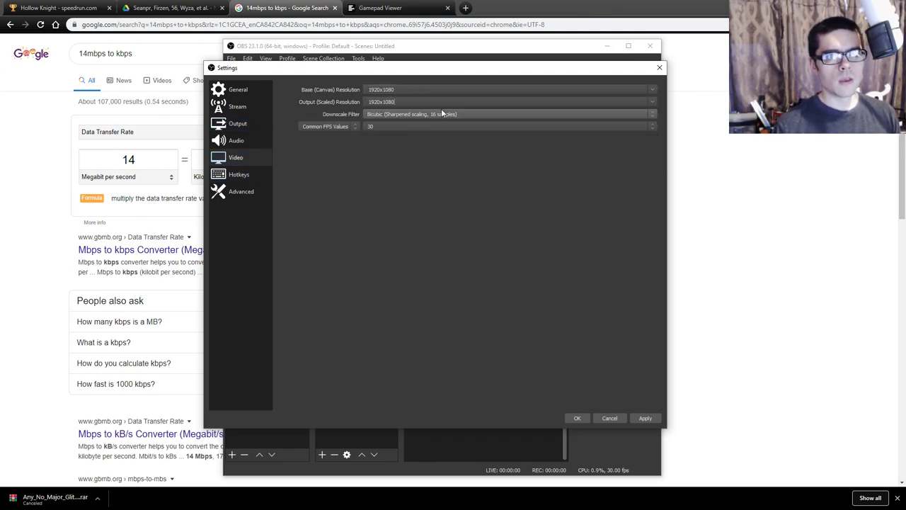
# Step: Try a streaming bitrate of 2500 in the output settings
pyautogui.click(236, 140)
pyautogui.click(238, 124)
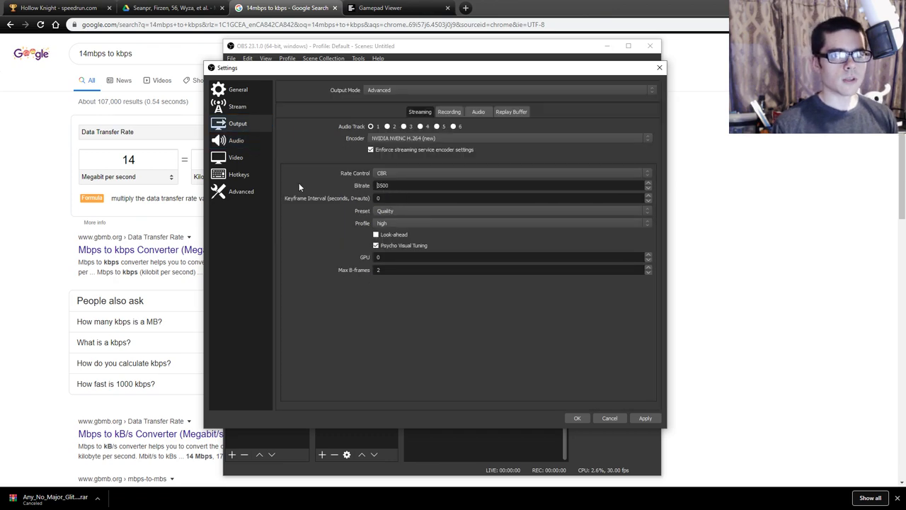
pyautogui.doubleClick(396, 187)
pyautogui.write('2500')
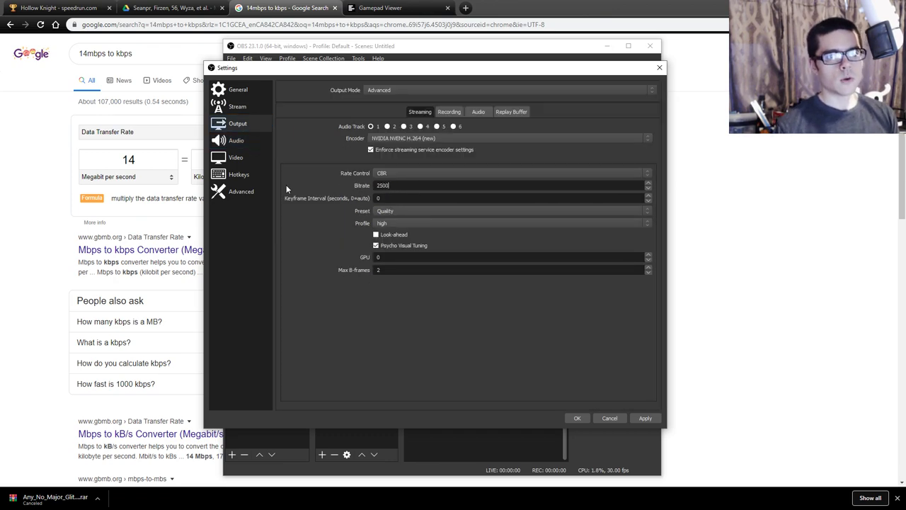
# Step: Set the output (scaled) resolution to 1280x720 and the common FPS value to 60 in the video settings
pyautogui.click(236, 157)
pyautogui.click(559, 102)
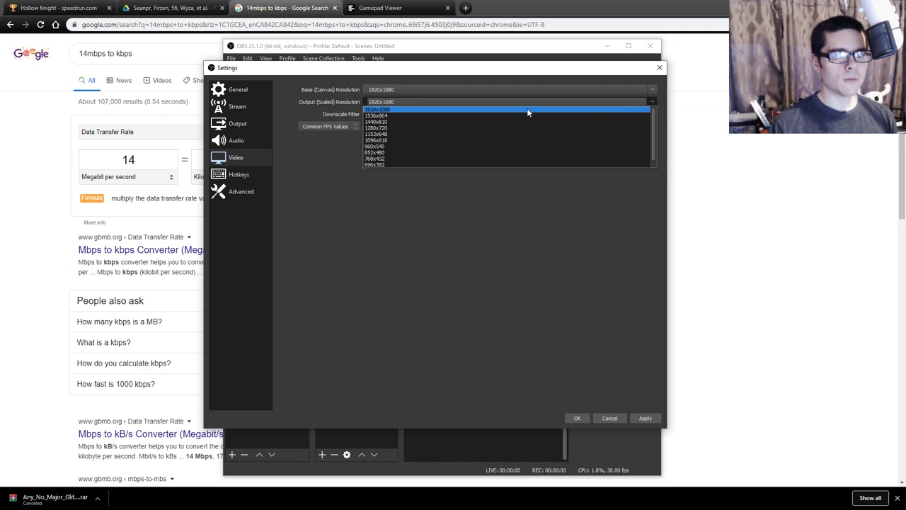
pyautogui.click(404, 128)
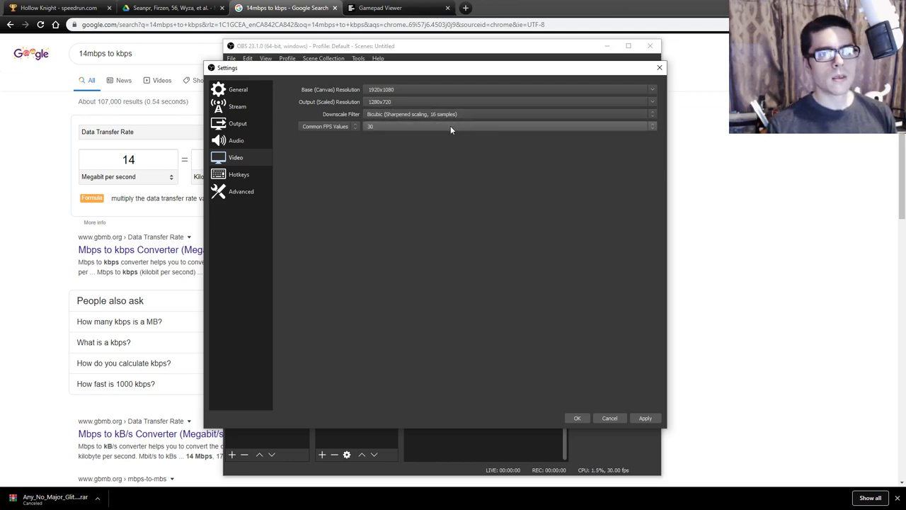
pyautogui.click(380, 125)
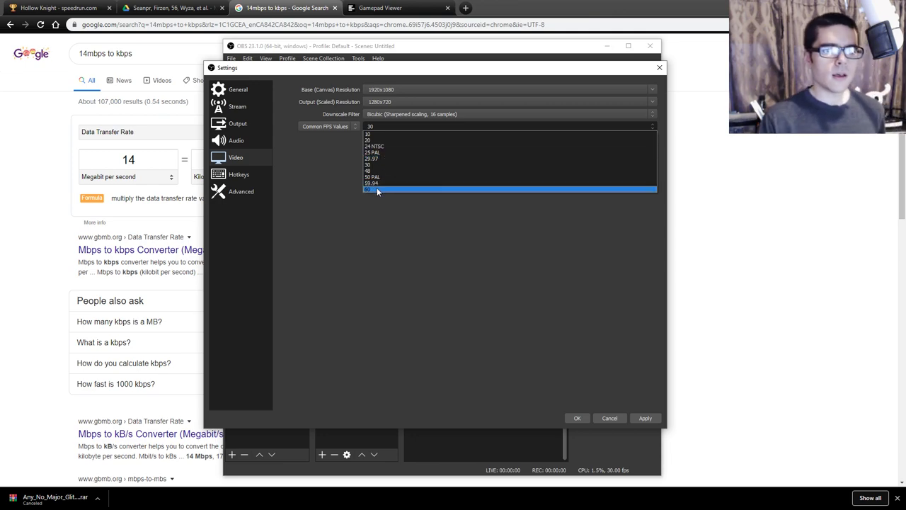
pyautogui.click(377, 188)
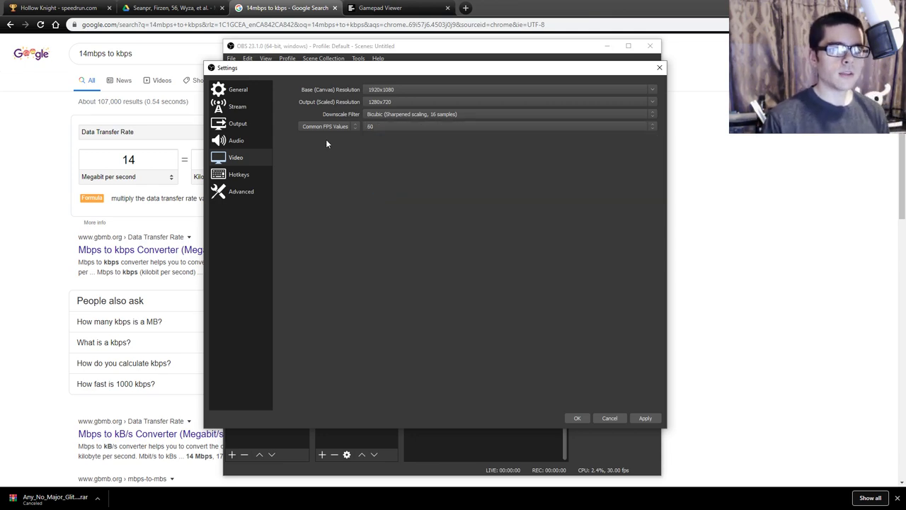
# Step: Set the streaming bitrate to 3500 in the output settings
pyautogui.click(237, 129)
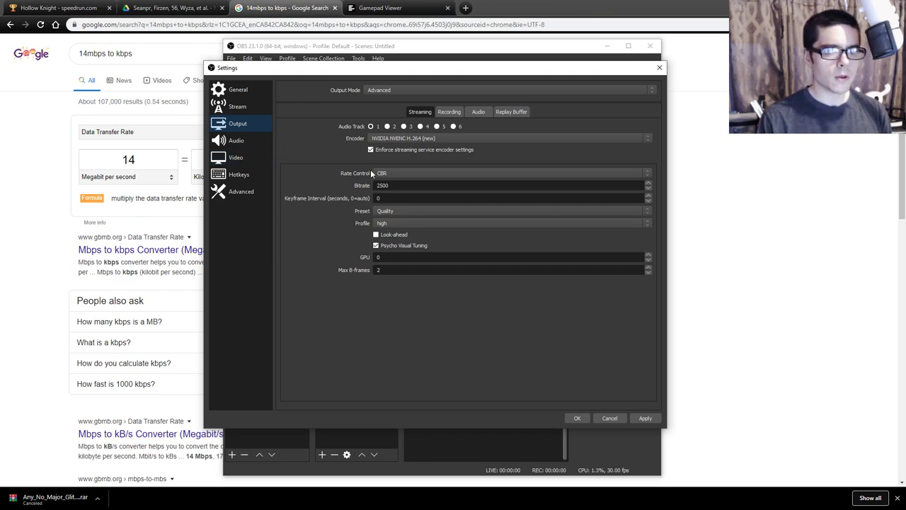
pyautogui.moveTo(399, 185); pyautogui.dragTo(355, 182)
pyautogui.write('3')
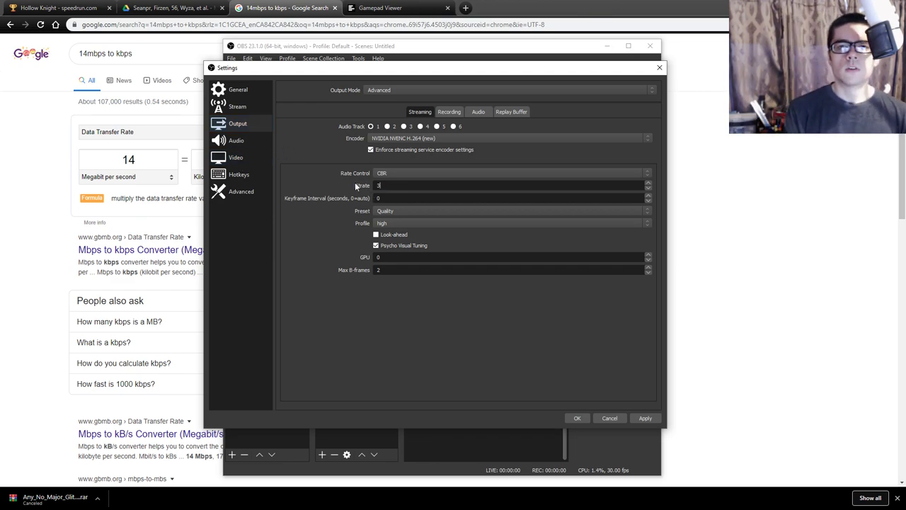
pyautogui.write('500')
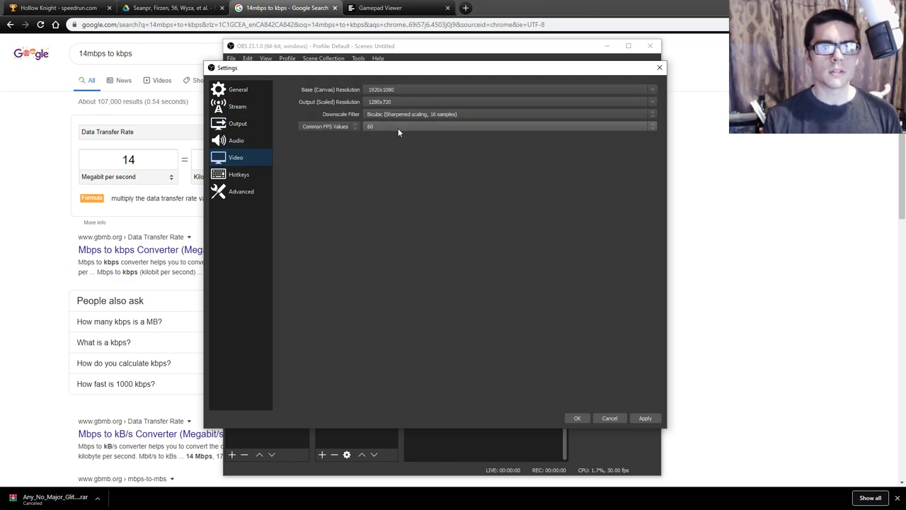
# Step: Set the output (scaled) resolution to 1920x1080 in the video settings and check the streaming bitrate against it
pyautogui.click(397, 127)
pyautogui.click(395, 126)
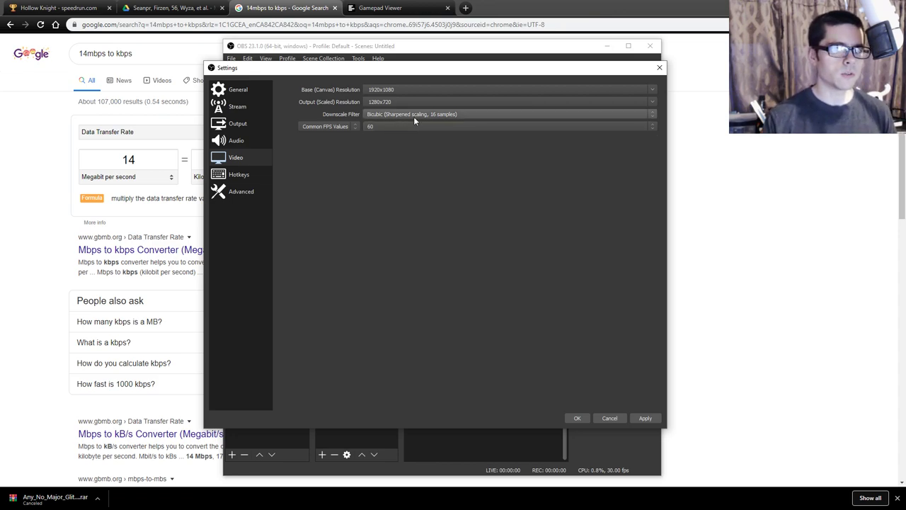
pyautogui.click(652, 105)
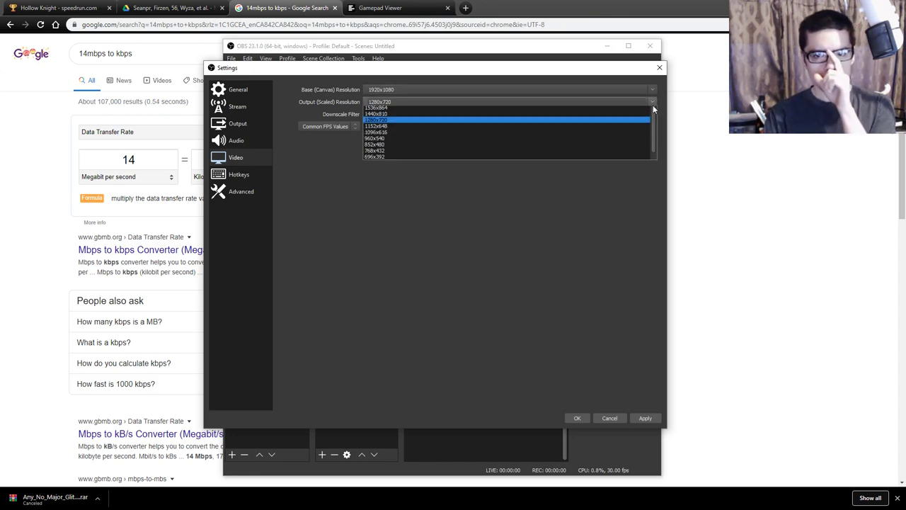
pyautogui.click(648, 105)
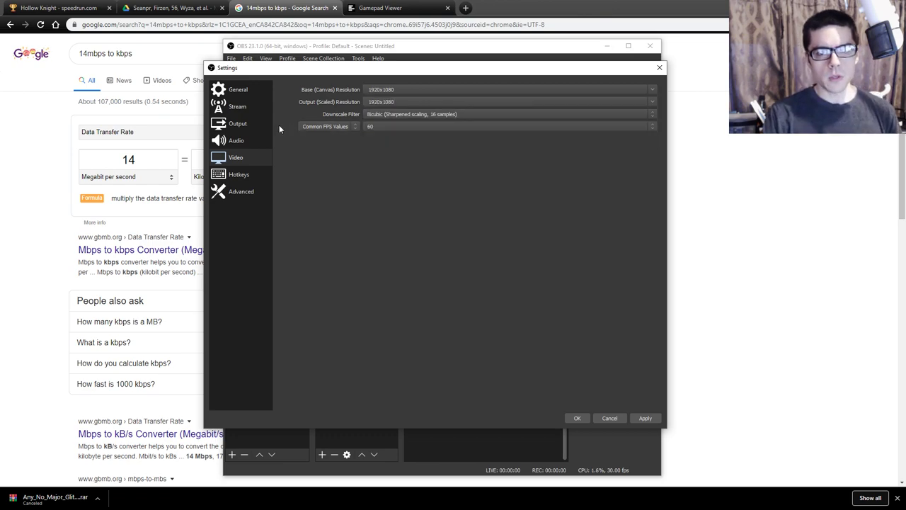
pyautogui.click(237, 125)
pyautogui.doubleClick(401, 187)
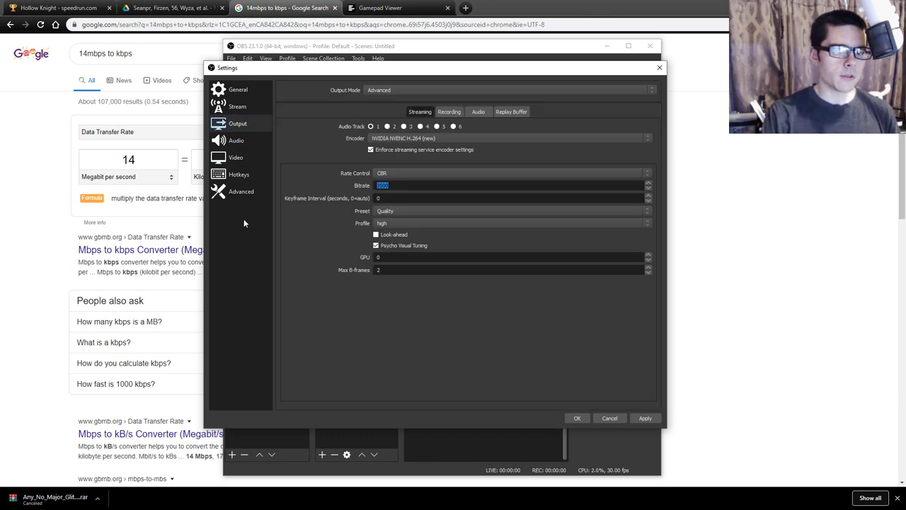
pyautogui.click(230, 156)
# Step: Review the hotkey assignments, including the microphone mute and unmute keys, and the advanced settings, and save the settings
pyautogui.click(238, 177)
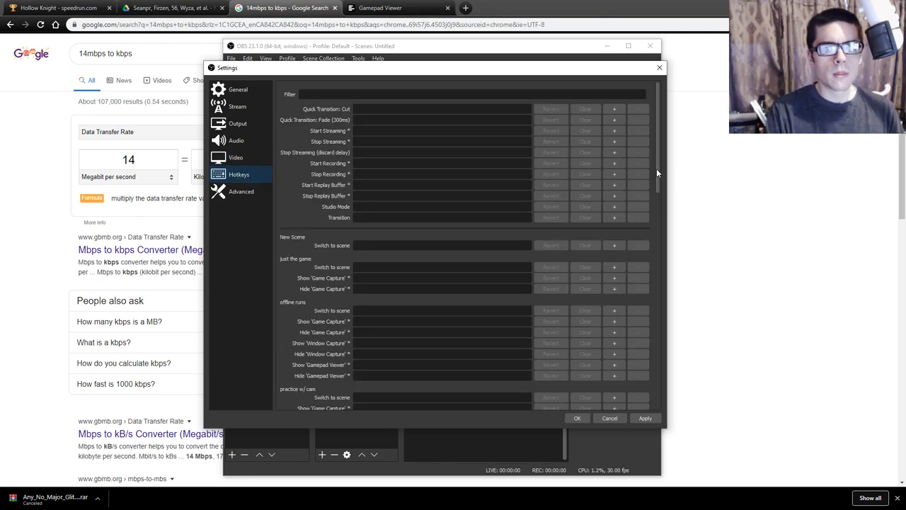
pyautogui.moveTo(657, 167); pyautogui.dragTo(653, 423)
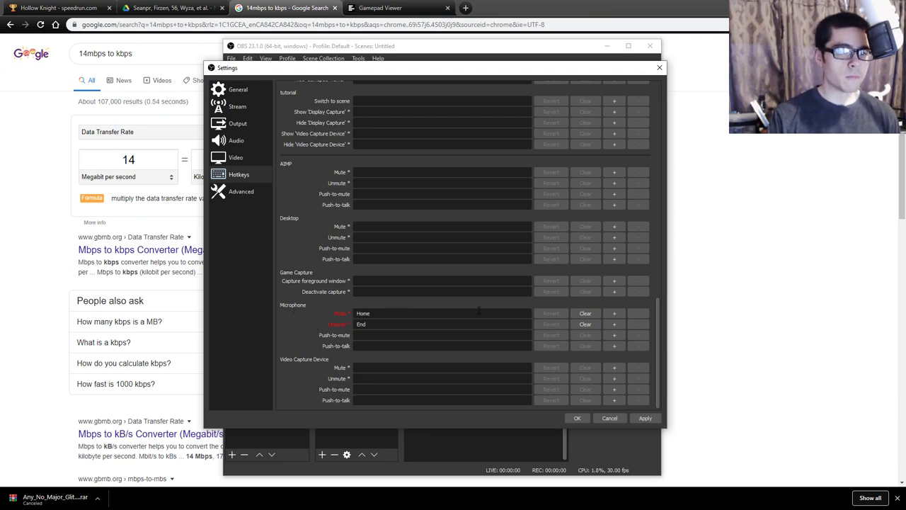
pyautogui.moveTo(657, 336); pyautogui.dragTo(669, 97)
pyautogui.click(241, 191)
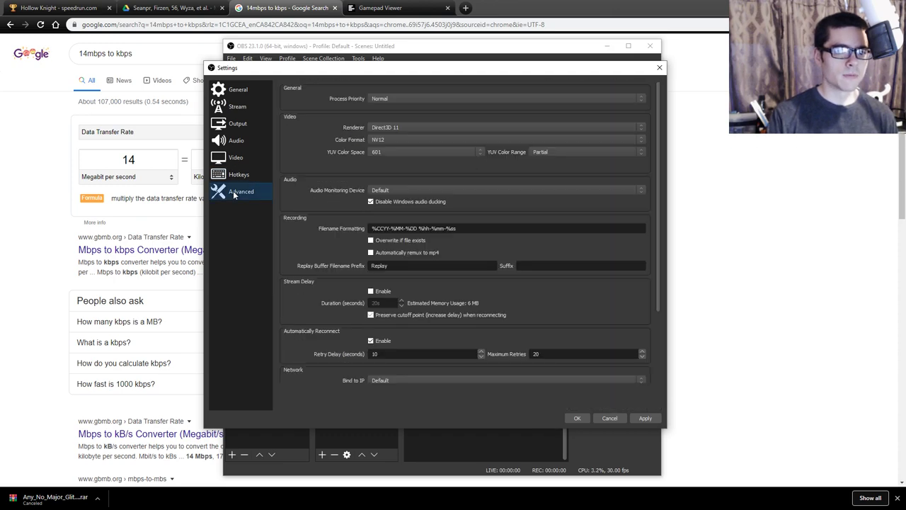
pyautogui.click(237, 175)
pyautogui.scroll(-20, 600, 228)
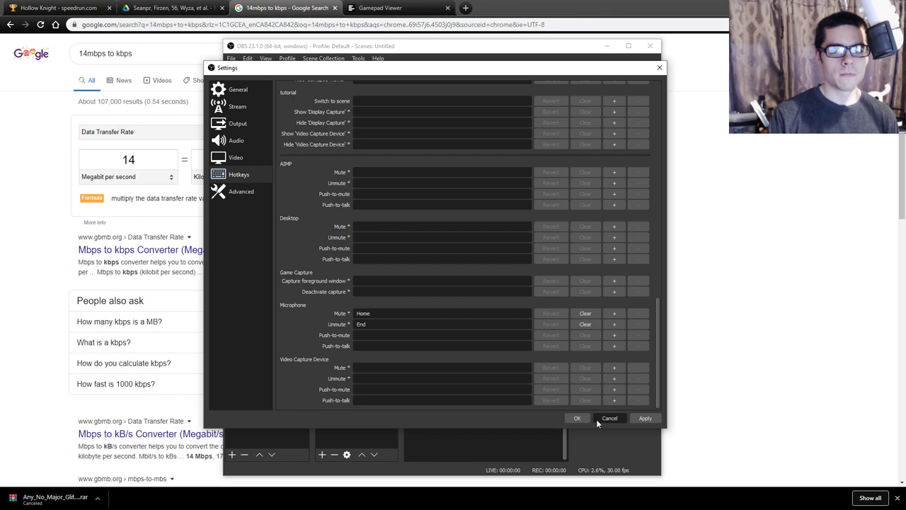
pyautogui.click(571, 418)
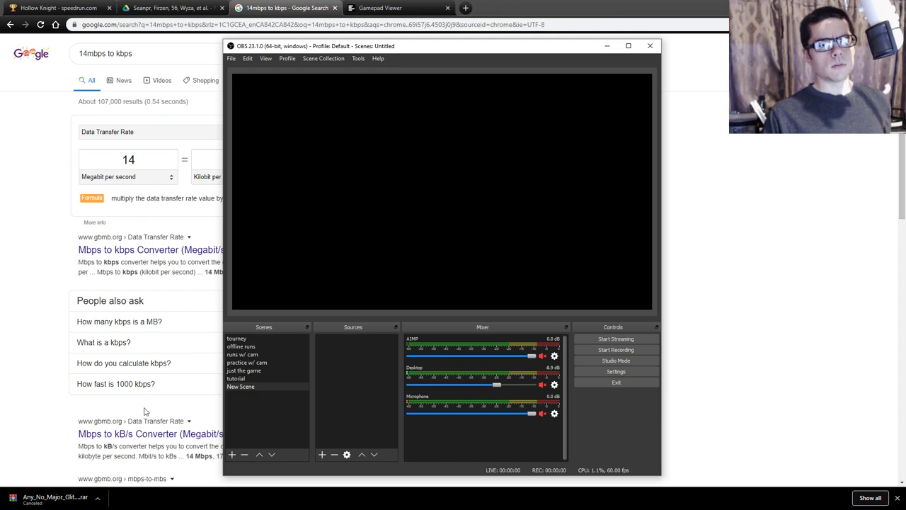
# Step: Add a scene named Scene 2 and select it in the scene list
pyautogui.click(231, 456)
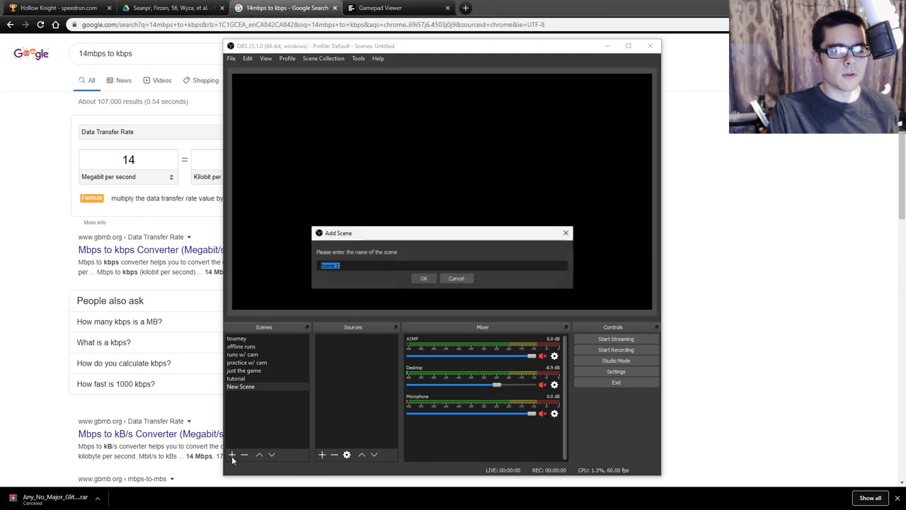
pyautogui.click(428, 279)
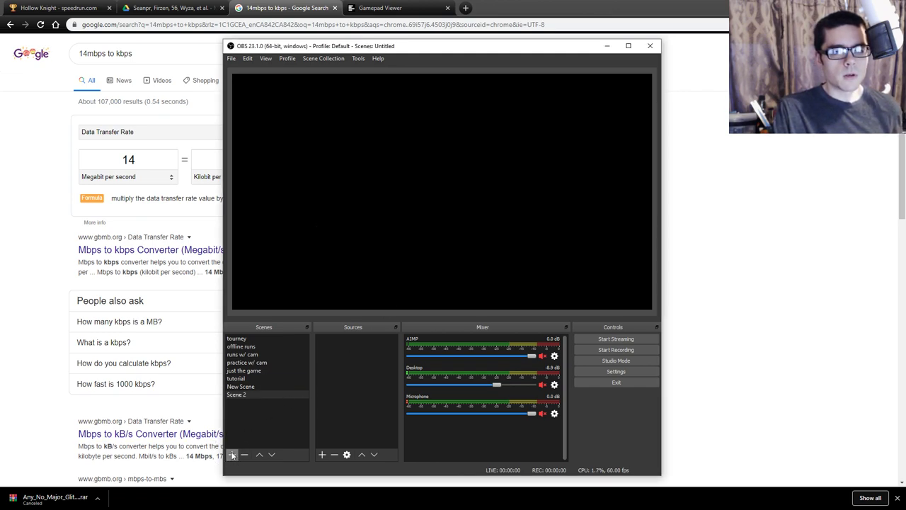
pyautogui.click(247, 393)
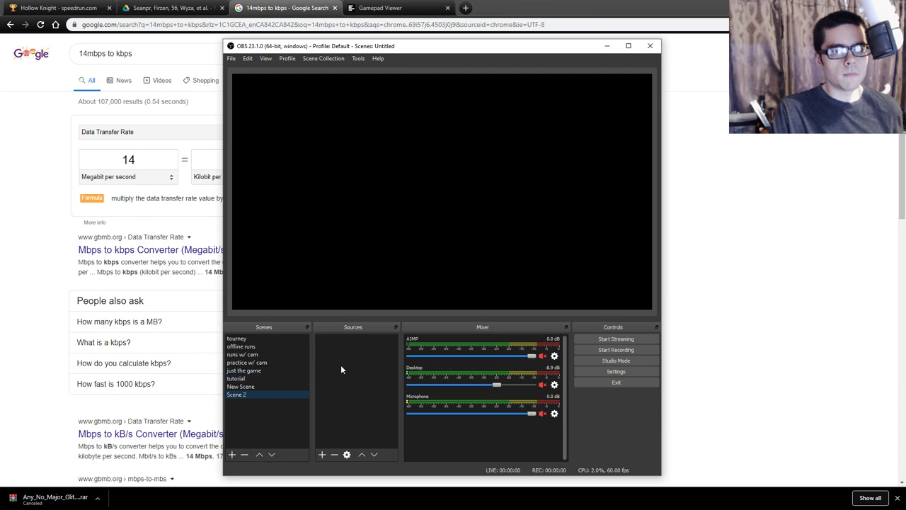
pyautogui.click(326, 440)
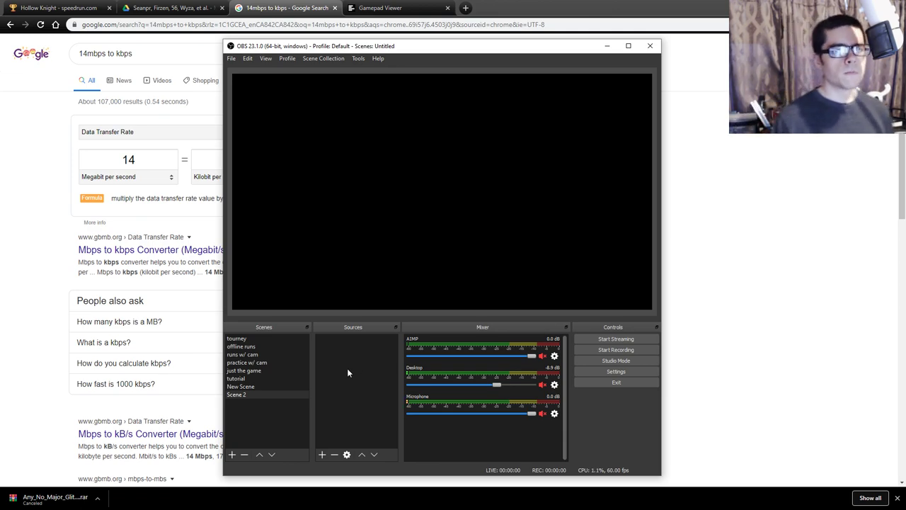
pyautogui.click(323, 457)
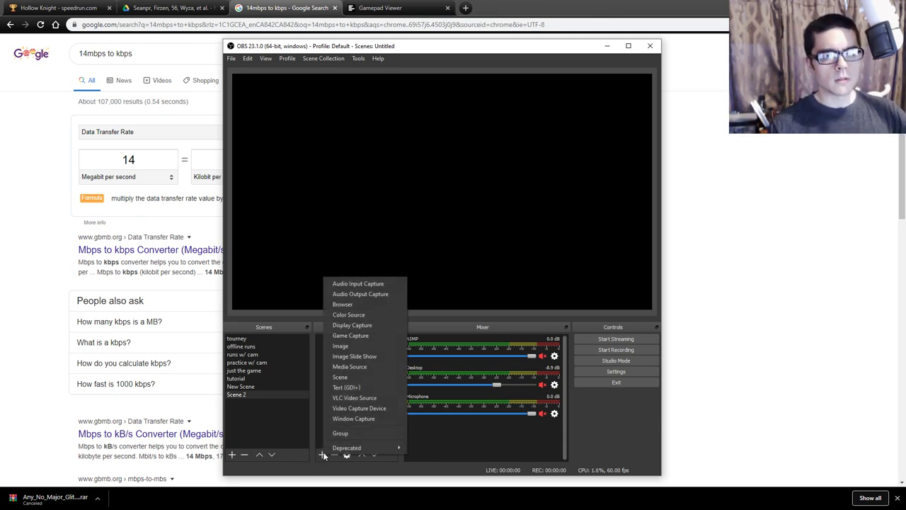
pyautogui.click(321, 426)
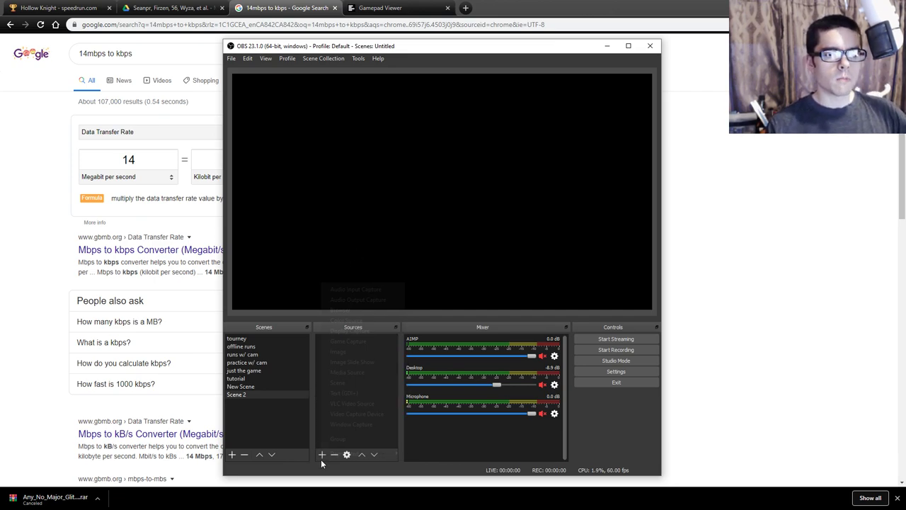
pyautogui.click(321, 454)
pyautogui.click(316, 432)
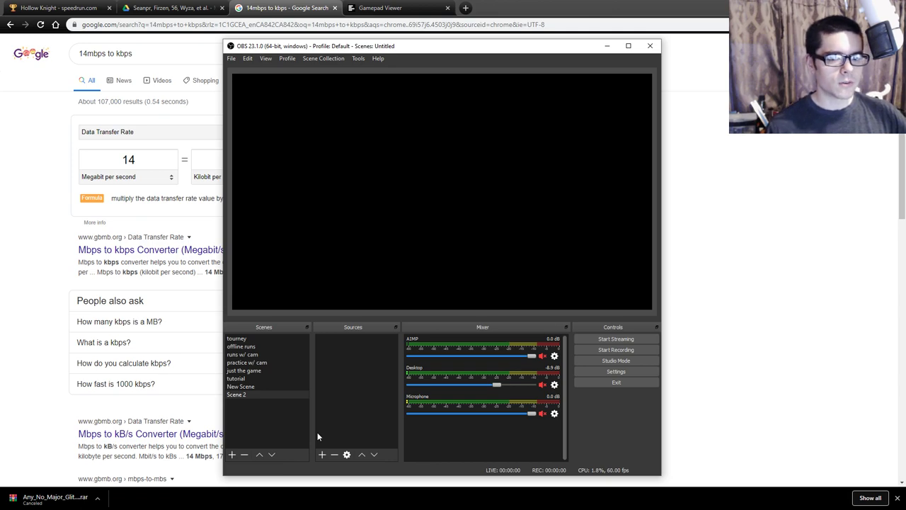
# Step: Add a new Game Capture source to Scene 2
pyautogui.click(321, 454)
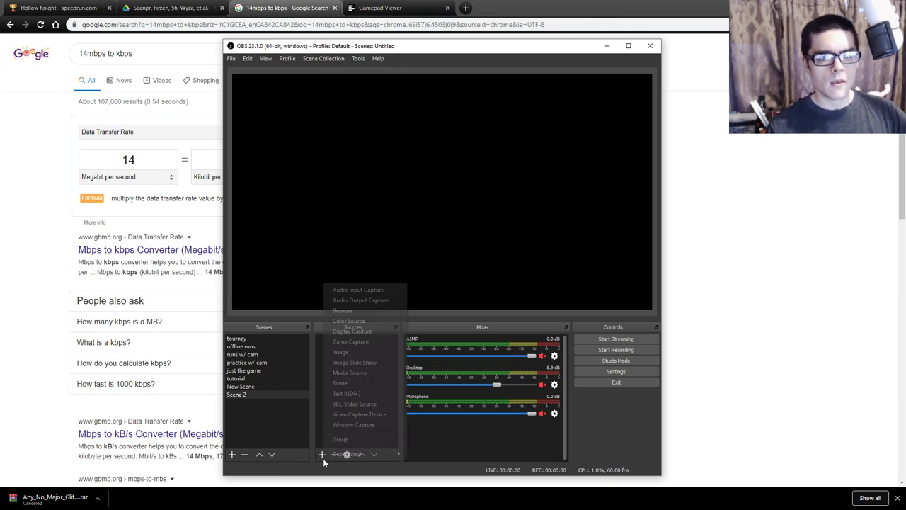
pyautogui.click(346, 340)
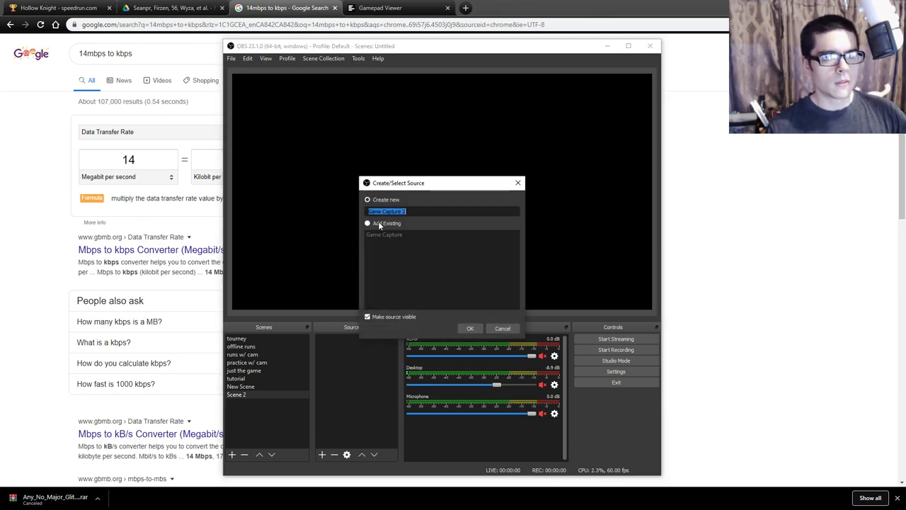
pyautogui.click(381, 223)
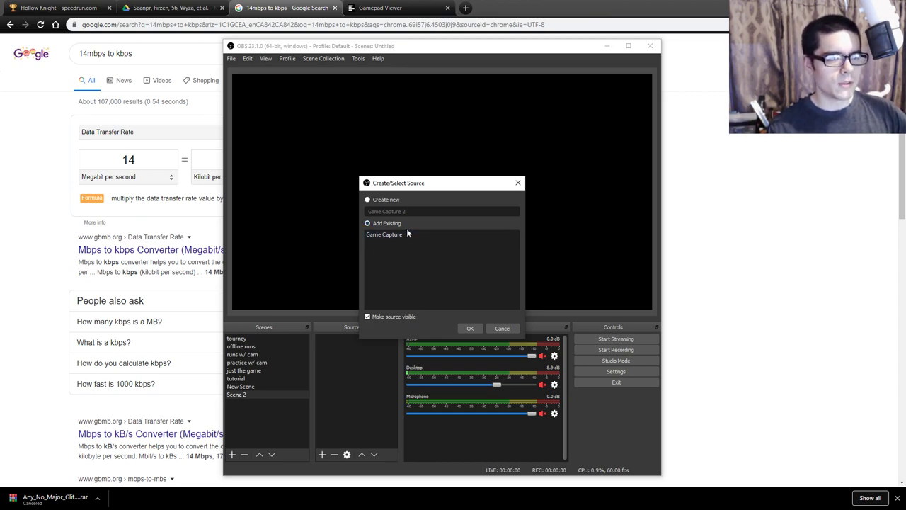
pyautogui.click(383, 201)
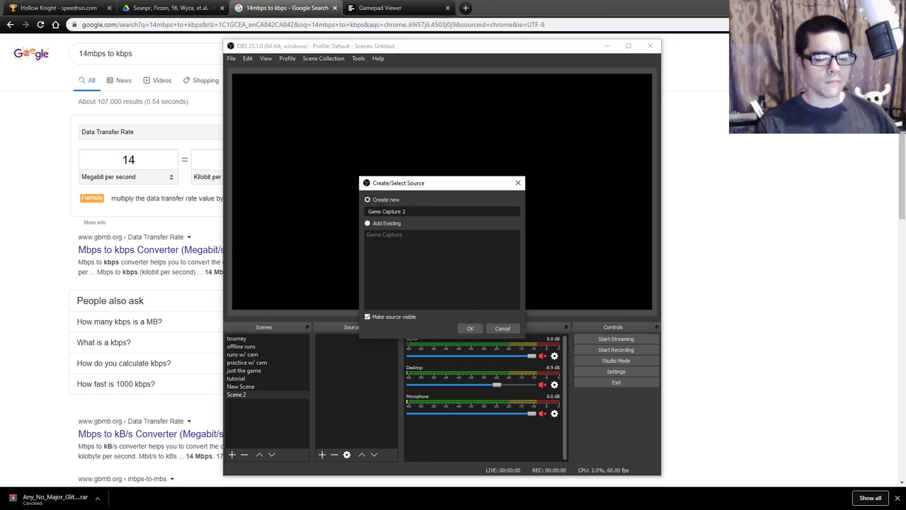
pyautogui.tripleClick(394, 211)
pyautogui.click(469, 328)
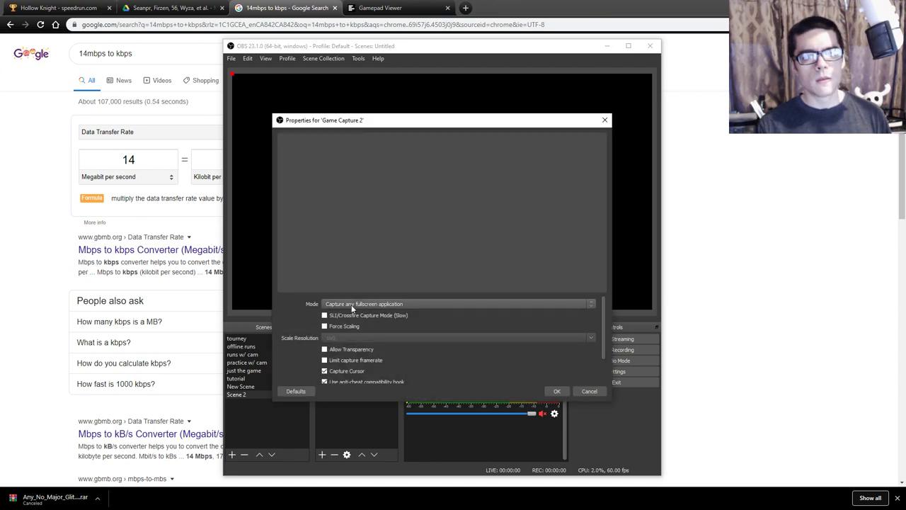
# Step: Set the game capture mode to Capture specific window with the hollow_knight.exe window, and confirm the properties
pyautogui.click(351, 304)
pyautogui.click(348, 305)
pyautogui.click(348, 305)
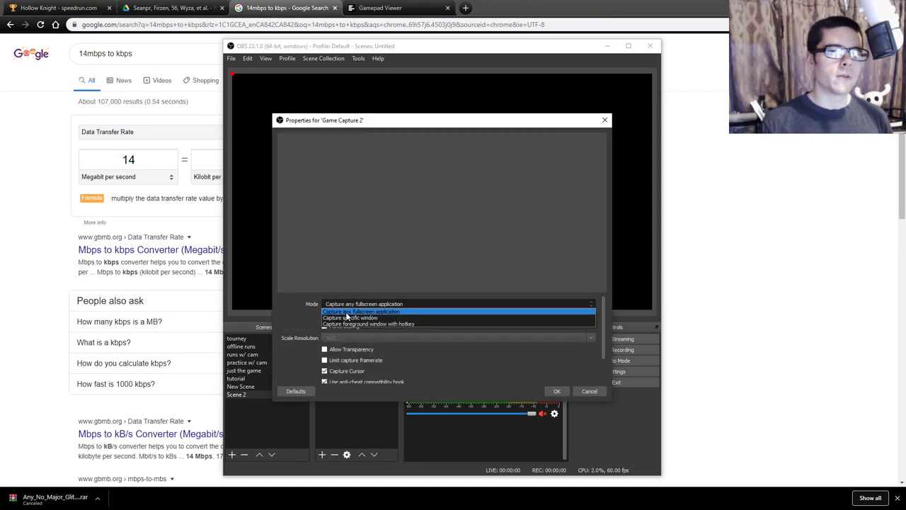
pyautogui.click(353, 318)
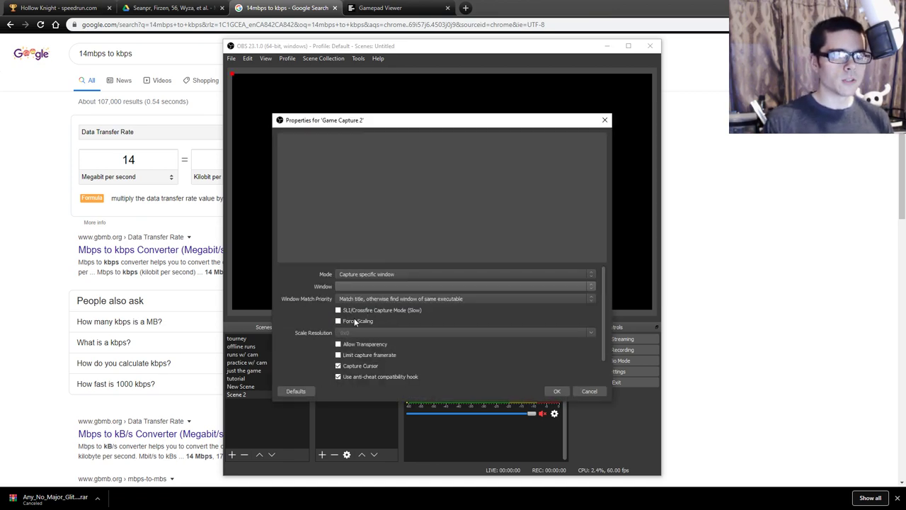
pyautogui.click(364, 285)
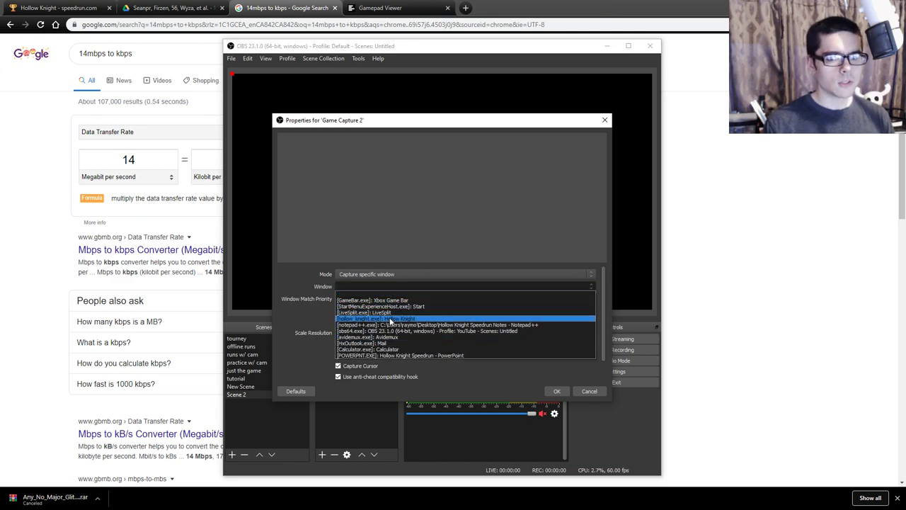
pyautogui.click(389, 320)
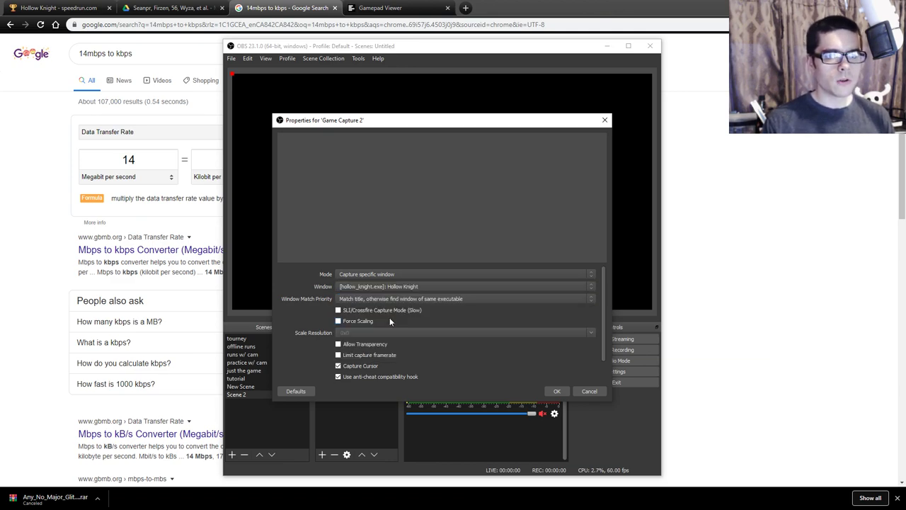
pyautogui.click(558, 392)
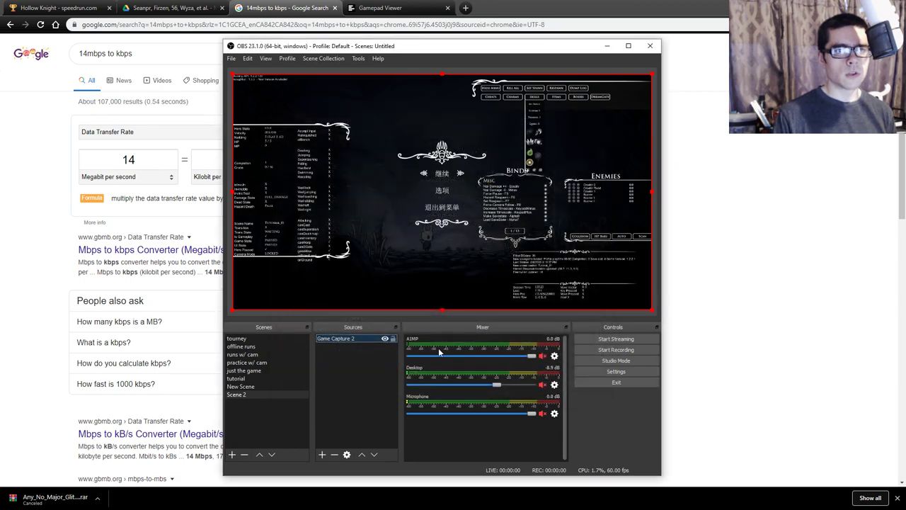
pyautogui.click(434, 315)
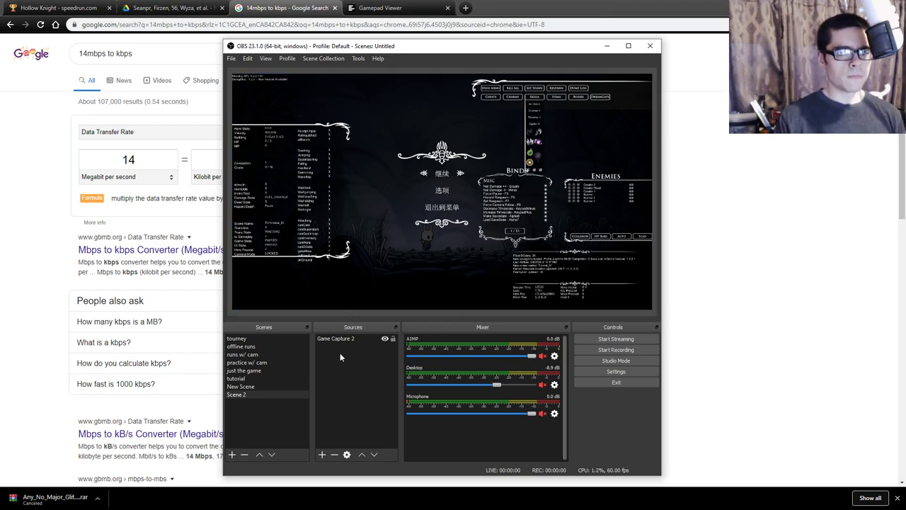
pyautogui.click(321, 453)
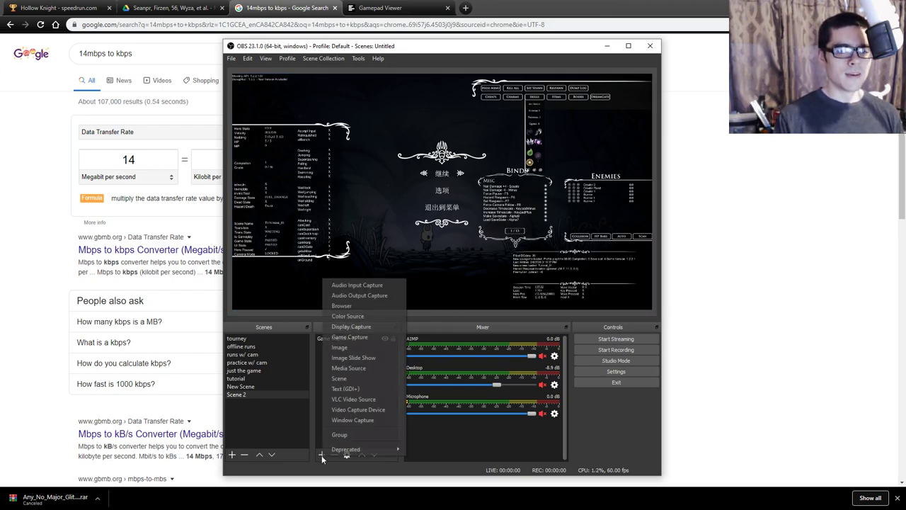
pyautogui.click(346, 421)
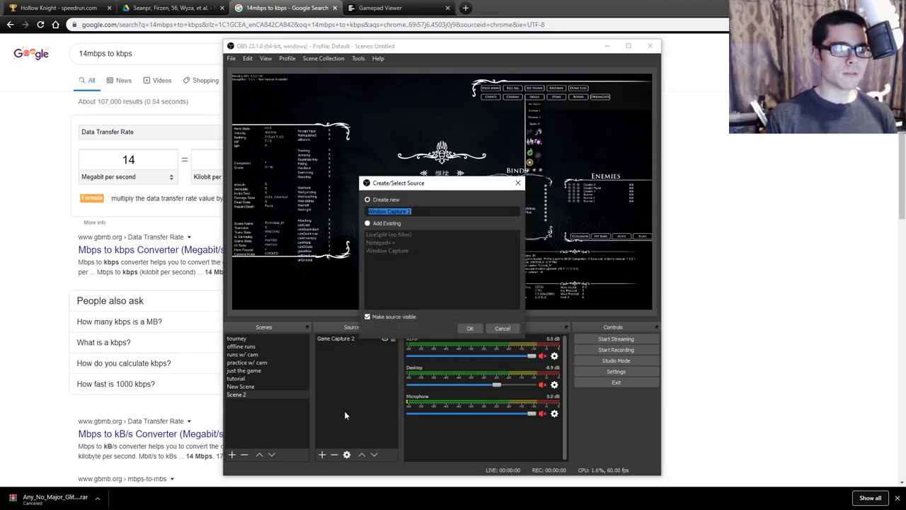
pyautogui.click(380, 209)
pyautogui.click(501, 329)
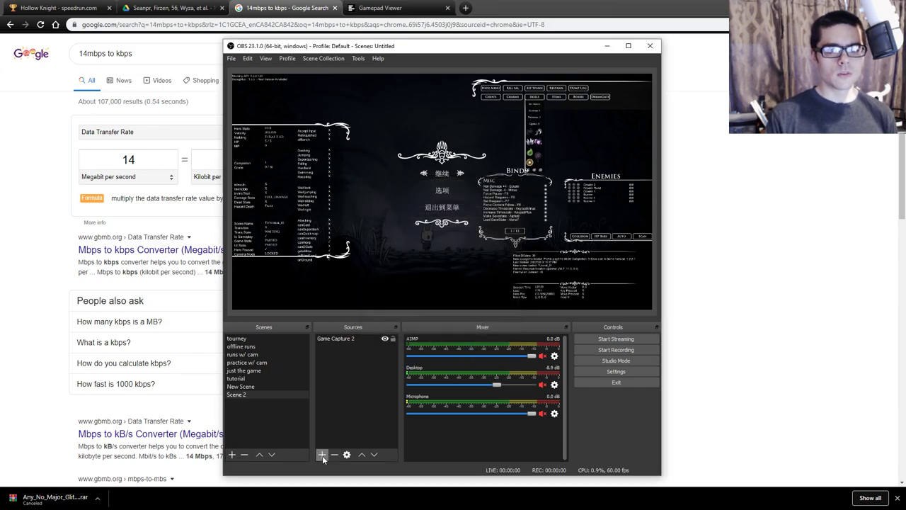
# Step: Add a new Window Capture source for the LiveSplit.exe window and place it in the upper-right corner of the scene canvas
pyautogui.click(322, 453)
pyautogui.click(346, 421)
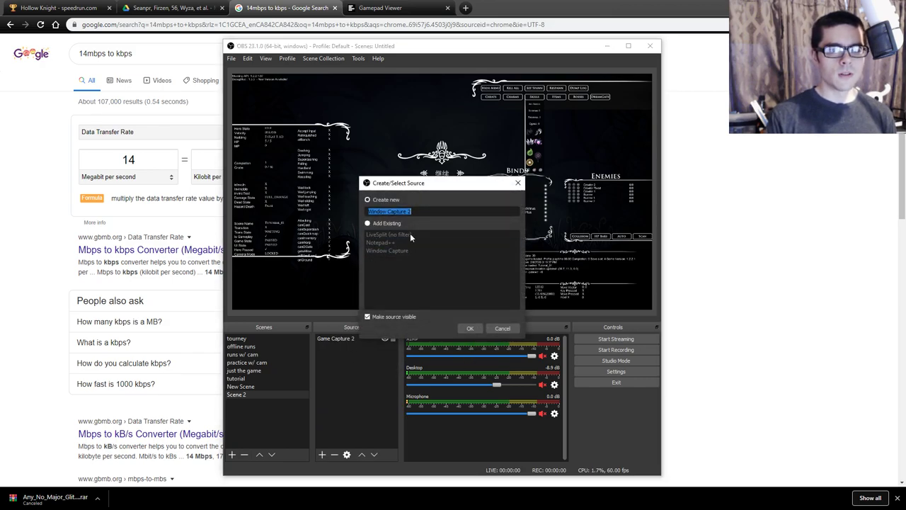
pyautogui.click(472, 328)
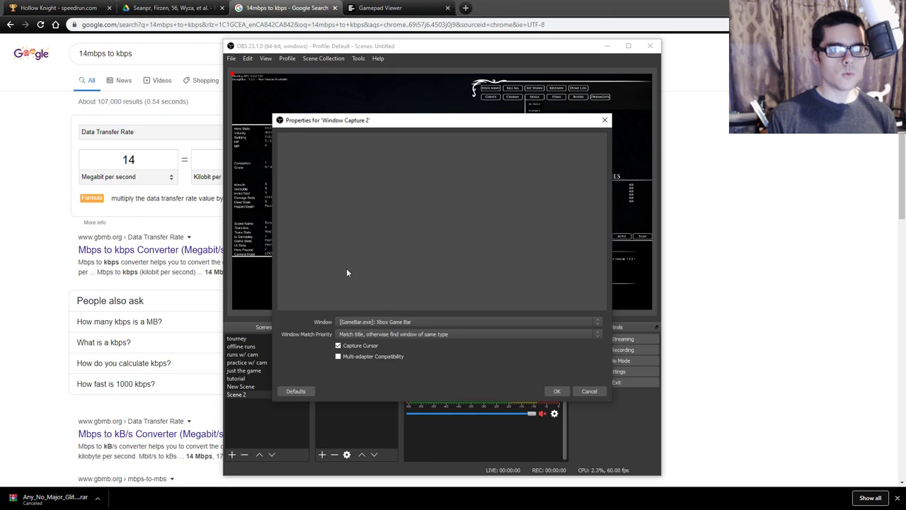
pyautogui.click(366, 324)
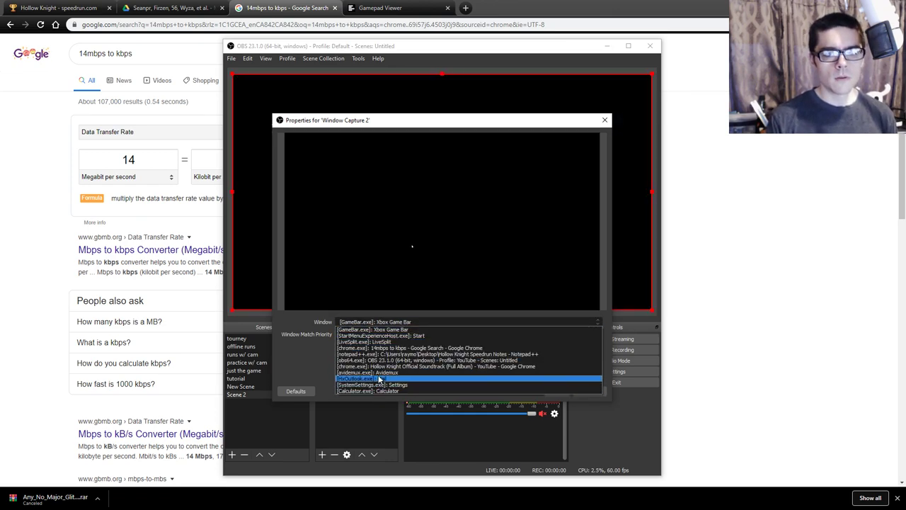
pyautogui.click(383, 342)
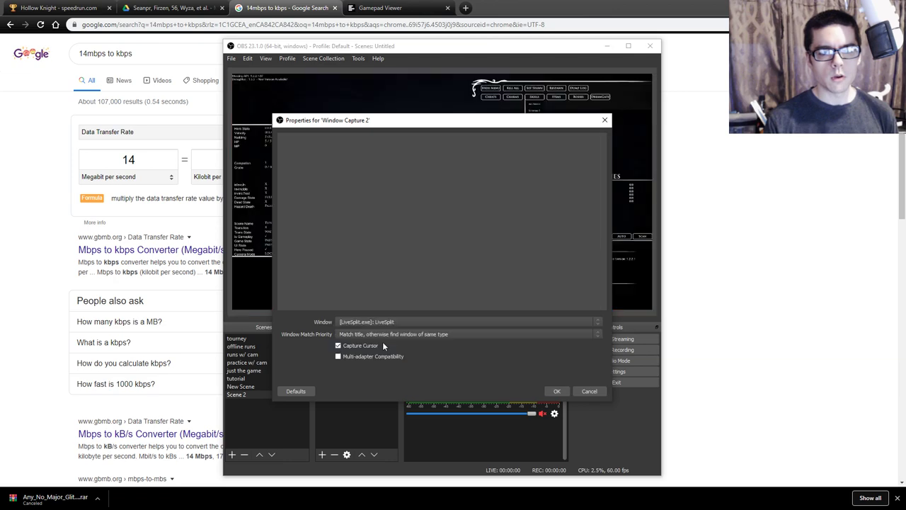
pyautogui.click(557, 392)
pyautogui.moveTo(271, 168); pyautogui.dragTo(608, 165)
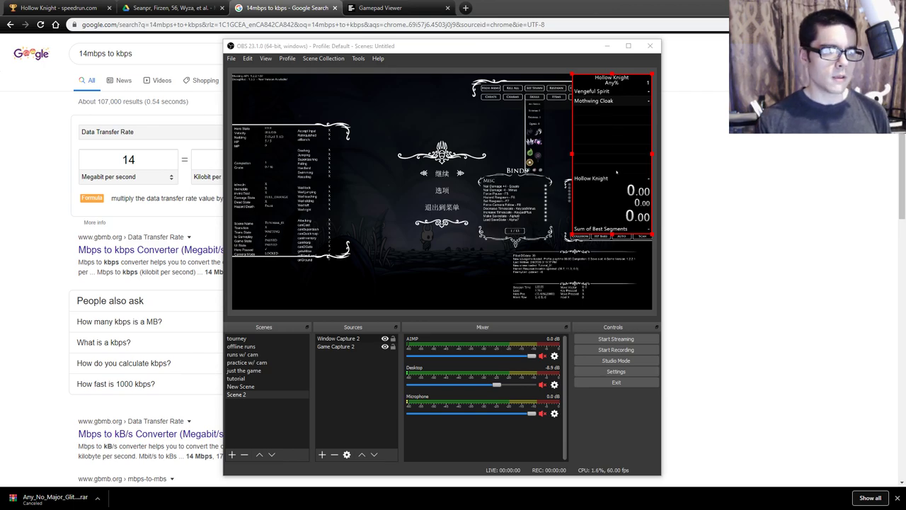
# Step: Switch to LiveSplit, move its timer window beside the OBS window and open the layout editor
pyautogui.hotkey('alt', 'Tab')
pyautogui.moveTo(172, 297); pyautogui.dragTo(93, 230)
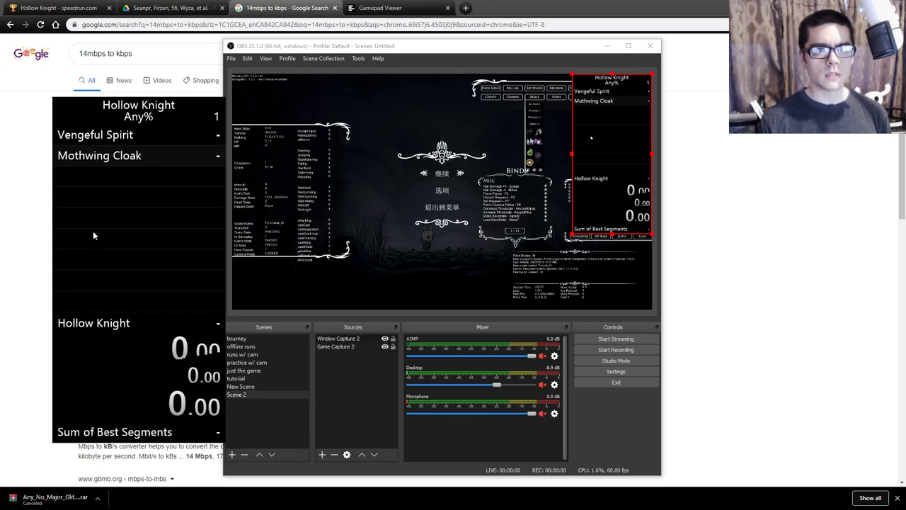
pyautogui.rightClick(107, 246)
pyautogui.click(138, 352)
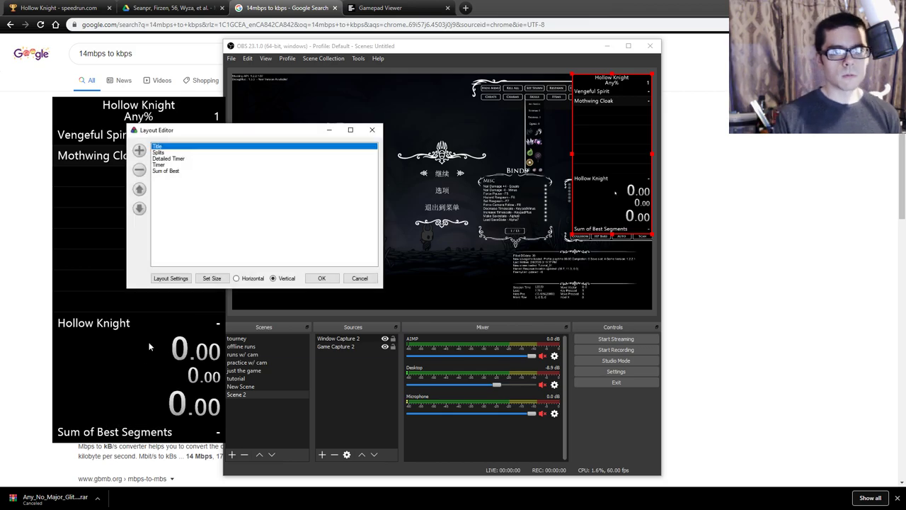
# Step: Look through the layout settings for the general layout, title, splits and detailed timer, and close them without changes
pyautogui.click(159, 153)
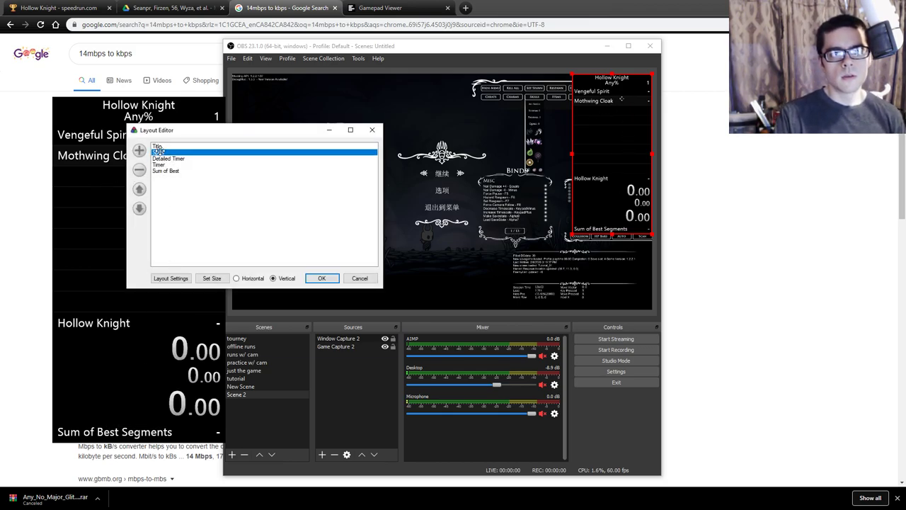
pyautogui.doubleClick(161, 153)
pyautogui.click(49, 37)
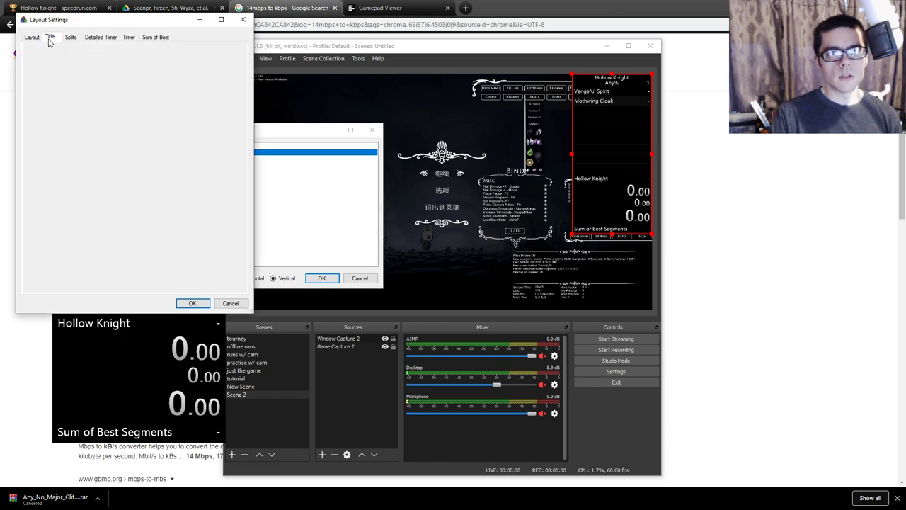
pyautogui.click(36, 38)
pyautogui.click(110, 40)
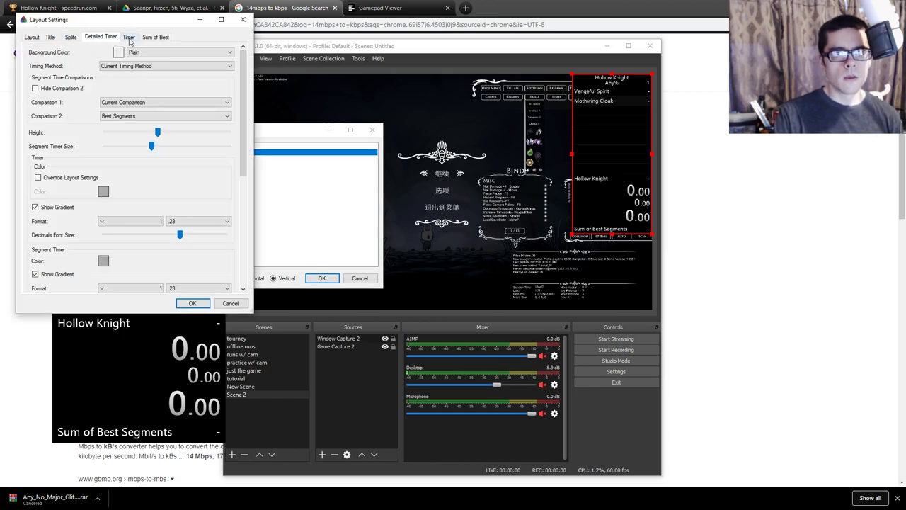
pyautogui.click(71, 38)
pyautogui.click(50, 37)
pyautogui.click(32, 38)
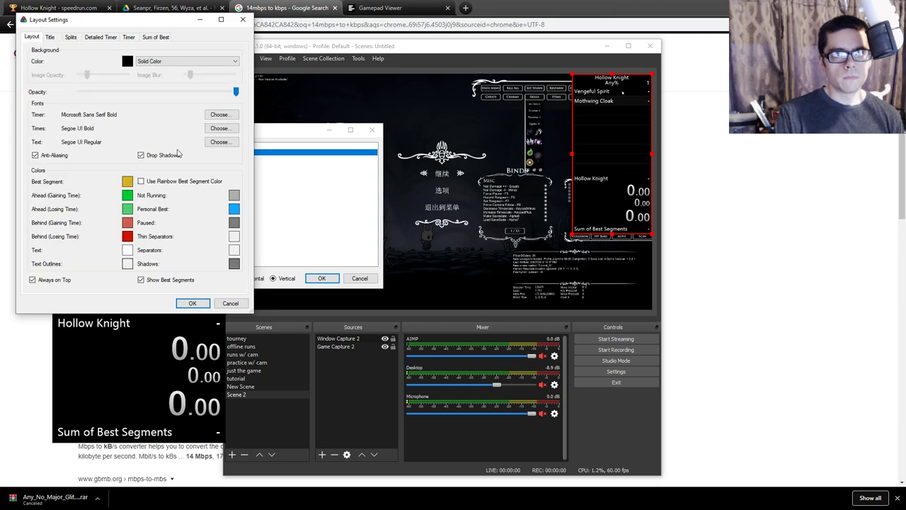
pyautogui.click(230, 304)
# Step: Change the background color style of the splits from alternating to Plain in the layout settings and save the layout
pyautogui.click(171, 277)
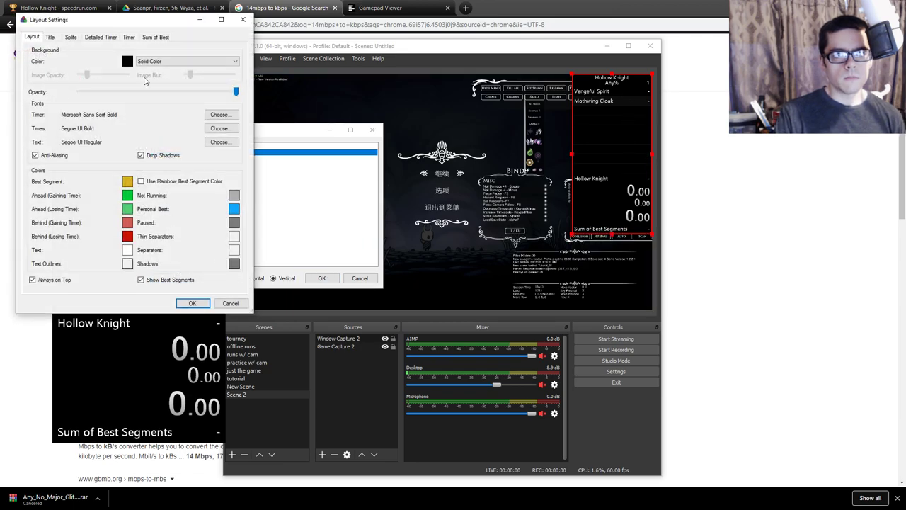
pyautogui.moveTo(114, 19); pyautogui.dragTo(484, 7)
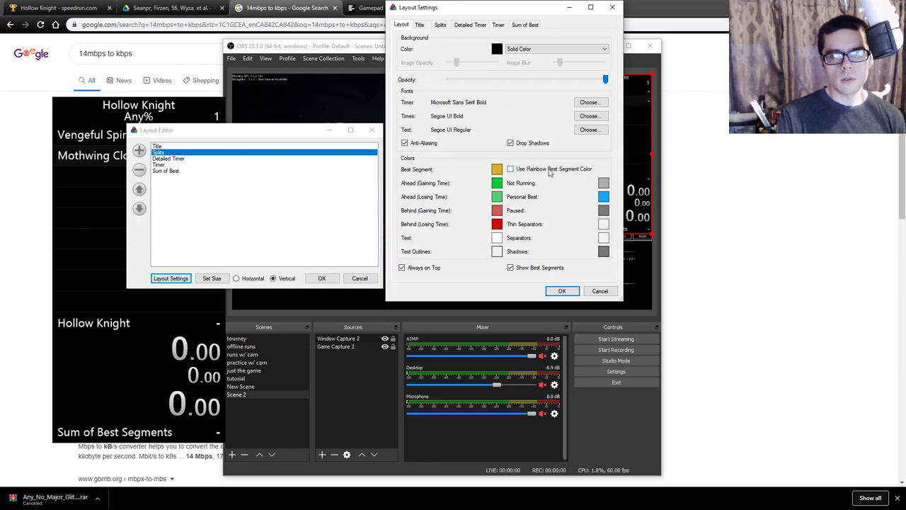
pyautogui.click(422, 24)
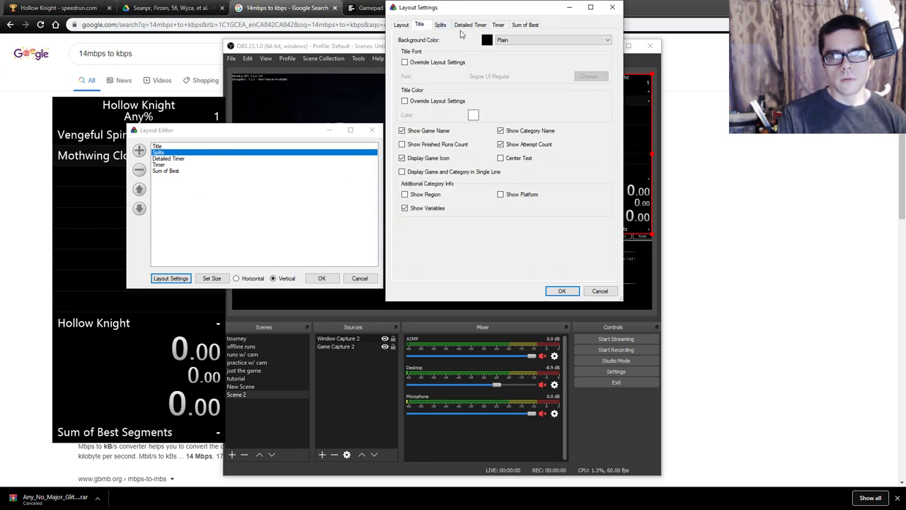
pyautogui.click(439, 25)
pyautogui.click(538, 40)
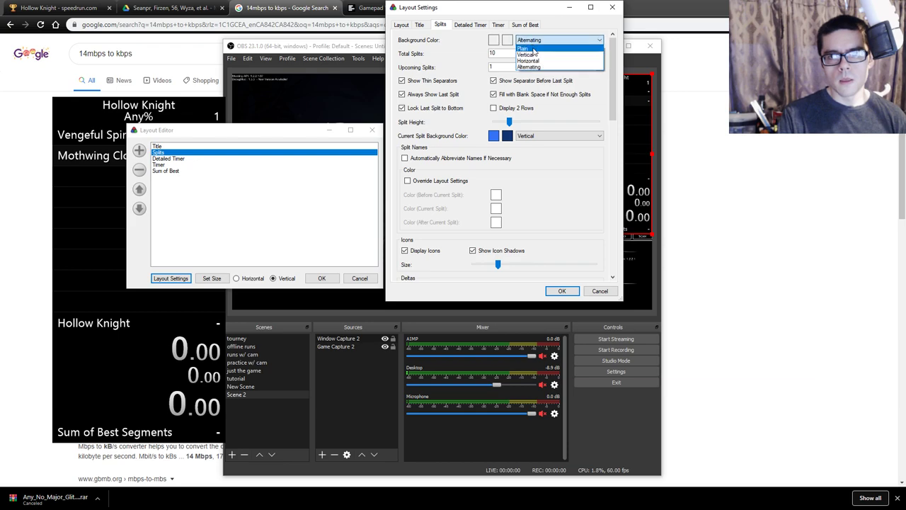
pyautogui.click(535, 51)
pyautogui.click(527, 40)
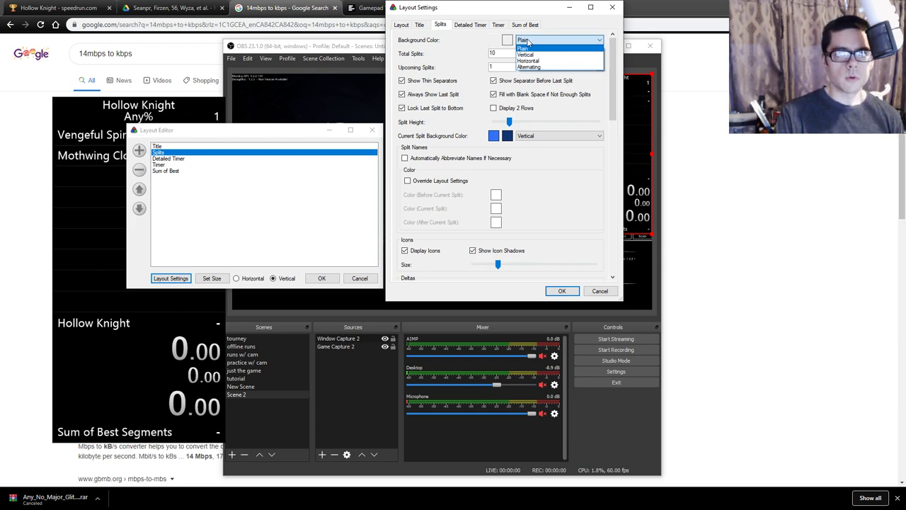
pyautogui.click(528, 41)
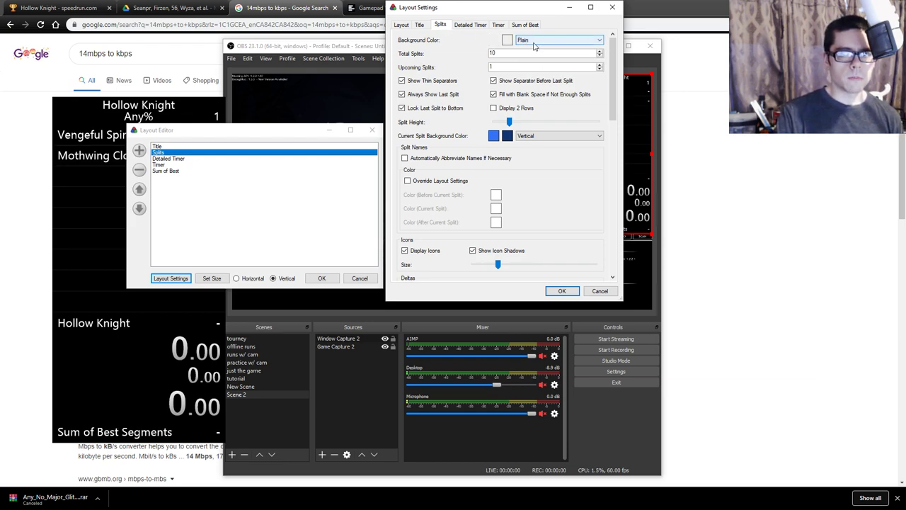
pyautogui.click(561, 290)
pyautogui.click(321, 278)
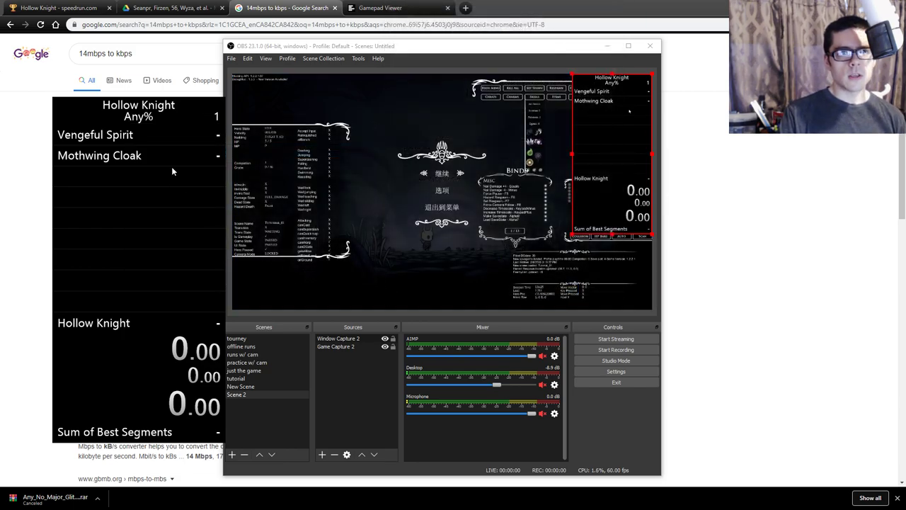
# Step: Move the LiveSplit timer window a little further away from the OBS window
pyautogui.moveTo(164, 148); pyautogui.dragTo(145, 146)
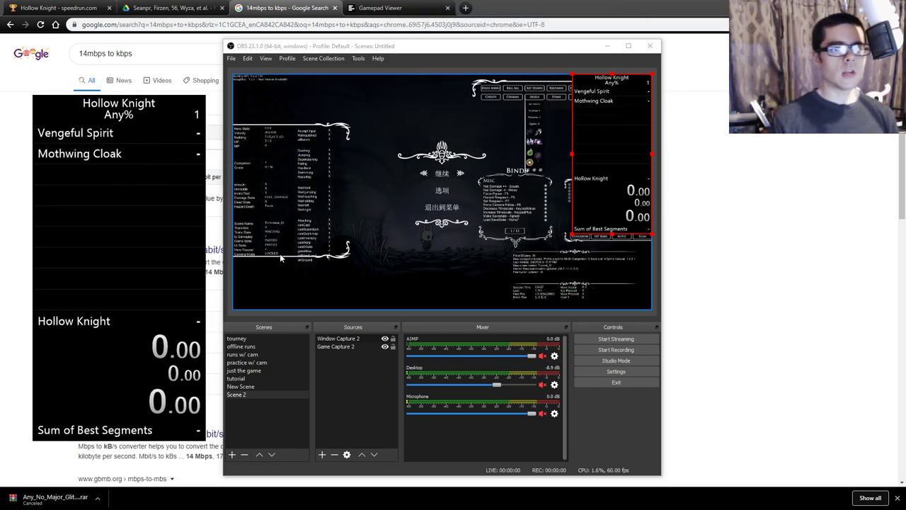
pyautogui.rightClick(340, 338)
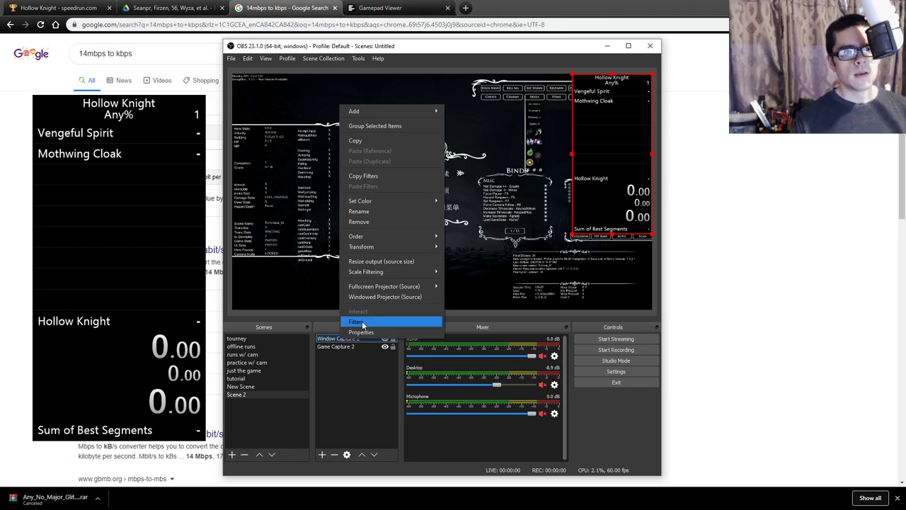
pyautogui.click(523, 197)
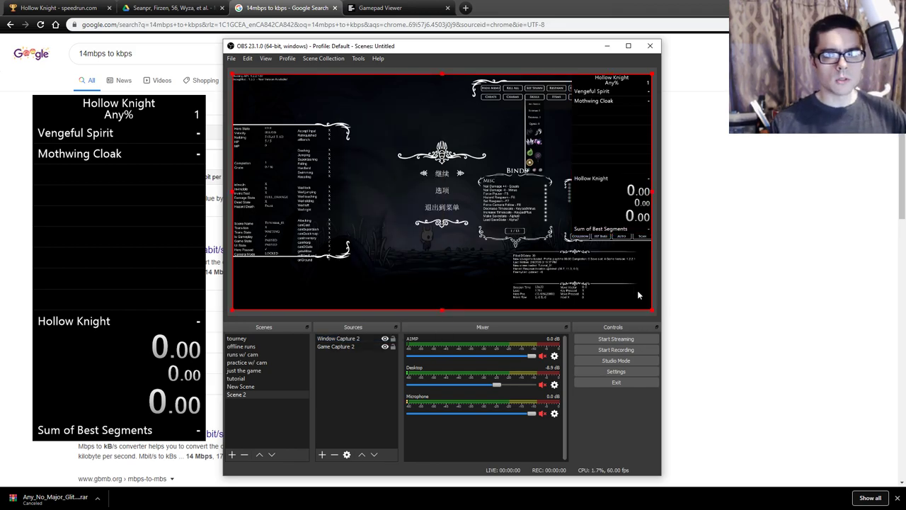
# Step: Shrink the game capture until it fits beside the timer capture, and scale it back up to fill the canvas
pyautogui.moveTo(651, 311)
pyautogui.mouseDown()
pyautogui.moveTo(573, 264)
pyautogui.moveTo(653, 311)
pyautogui.mouseUp()
pyautogui.click(600, 246)
pyautogui.click(530, 255)
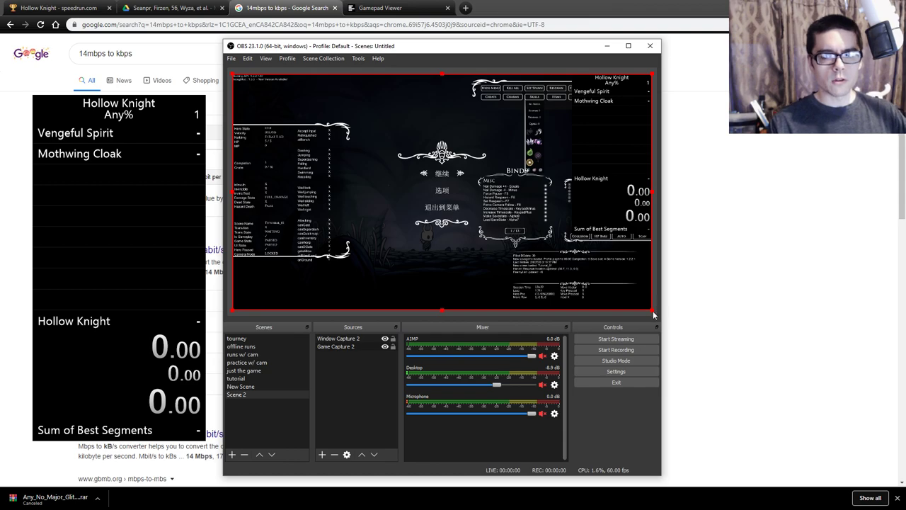
pyautogui.moveTo(652, 310); pyautogui.dragTo(572, 264)
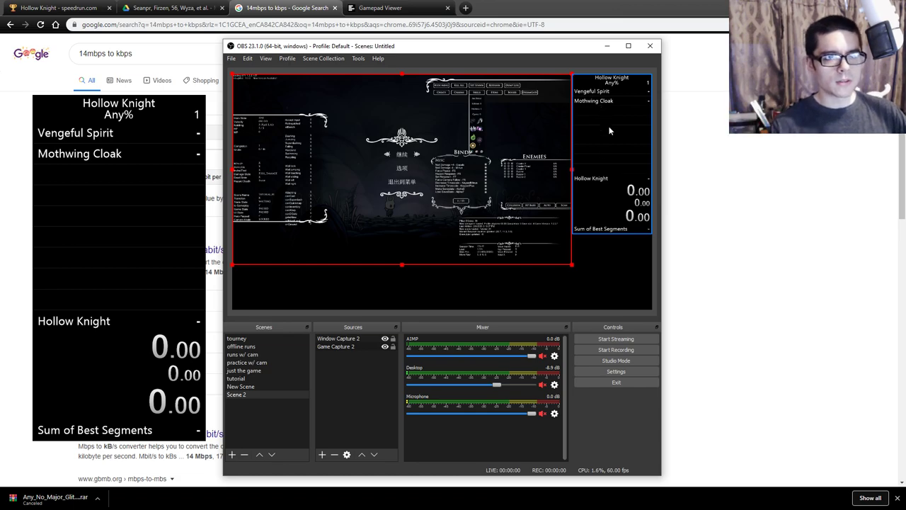
pyautogui.click(592, 264)
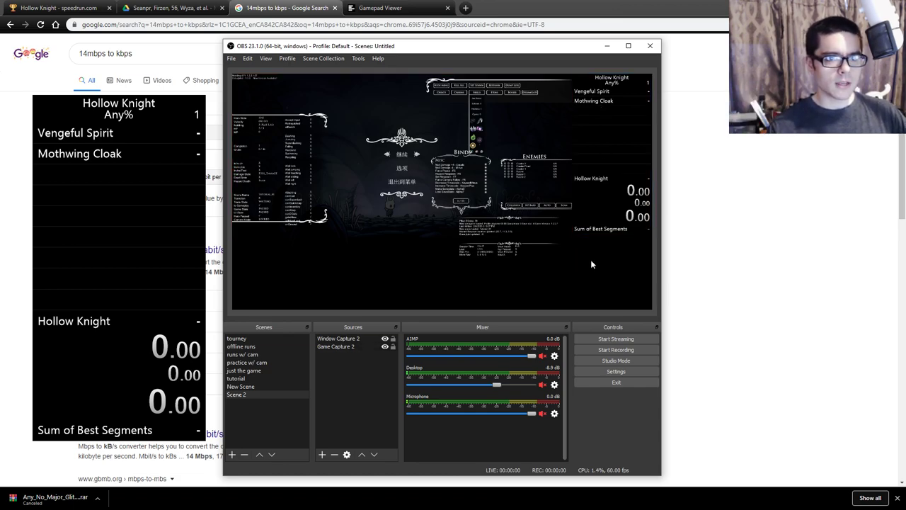
pyautogui.click(571, 263)
pyautogui.moveTo(570, 263); pyautogui.dragTo(641, 313)
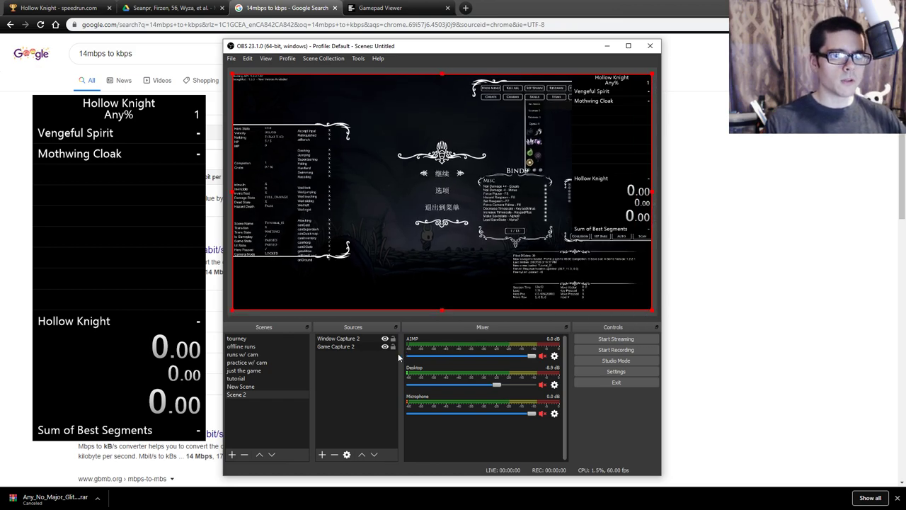
# Step: Add a Color Key filter with the default name to the Window Capture 2 source
pyautogui.click(338, 338)
pyautogui.rightClick(338, 338)
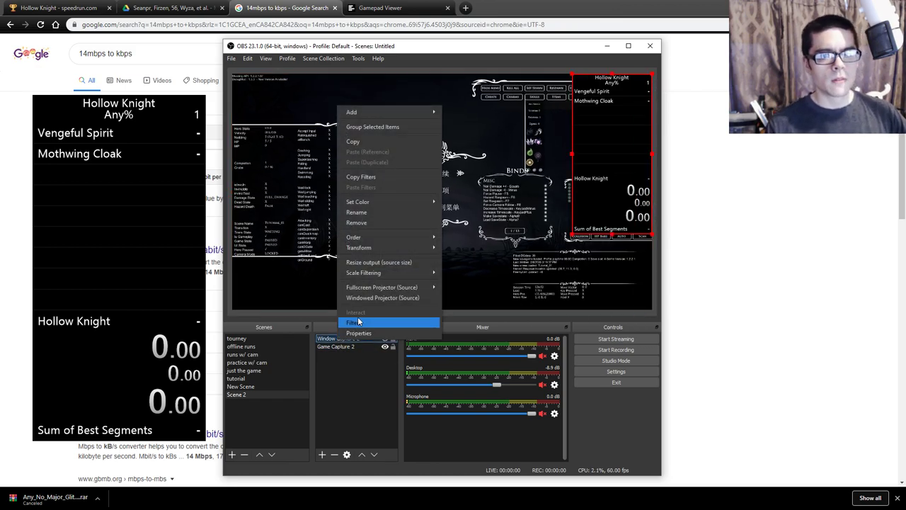
pyautogui.click(329, 339)
pyautogui.rightClick(329, 339)
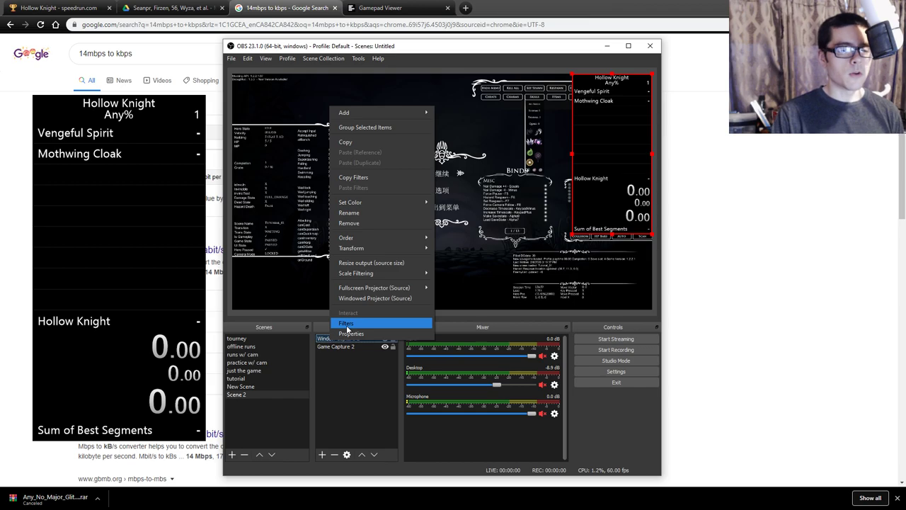
pyautogui.click(326, 339)
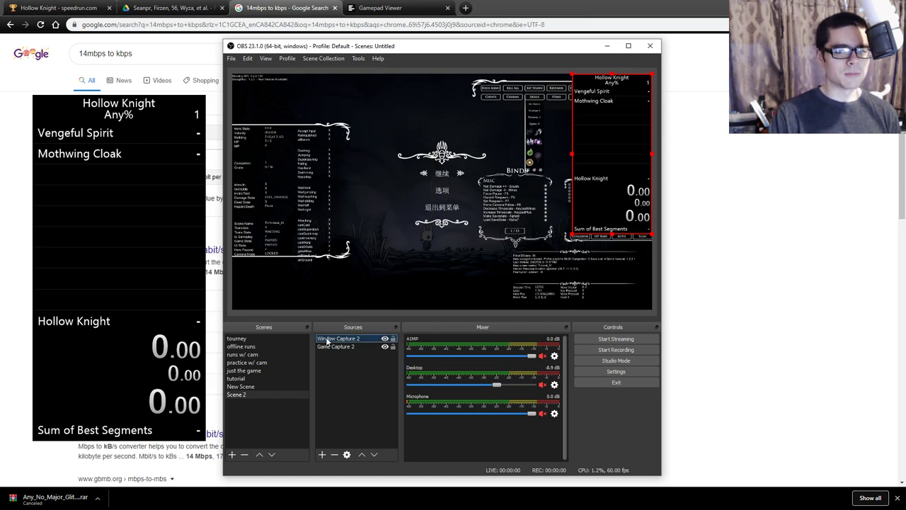
pyautogui.rightClick(326, 339)
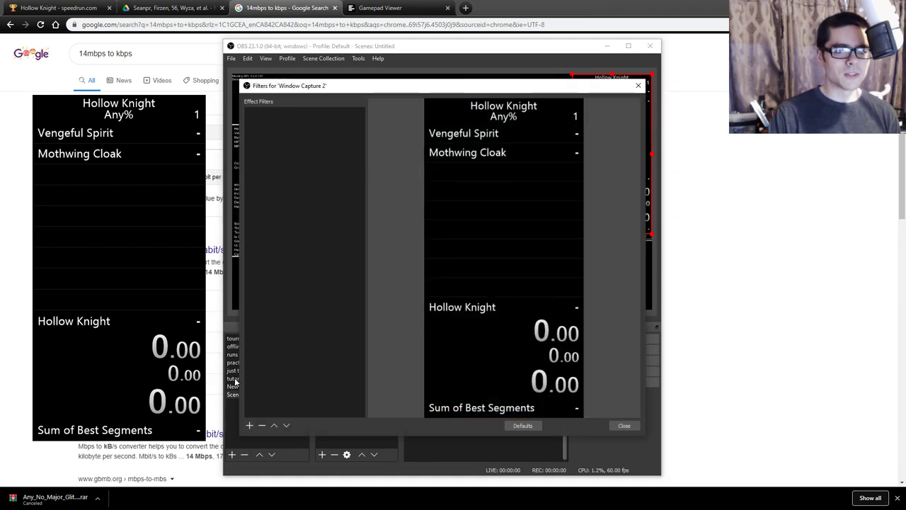
pyautogui.click(249, 424)
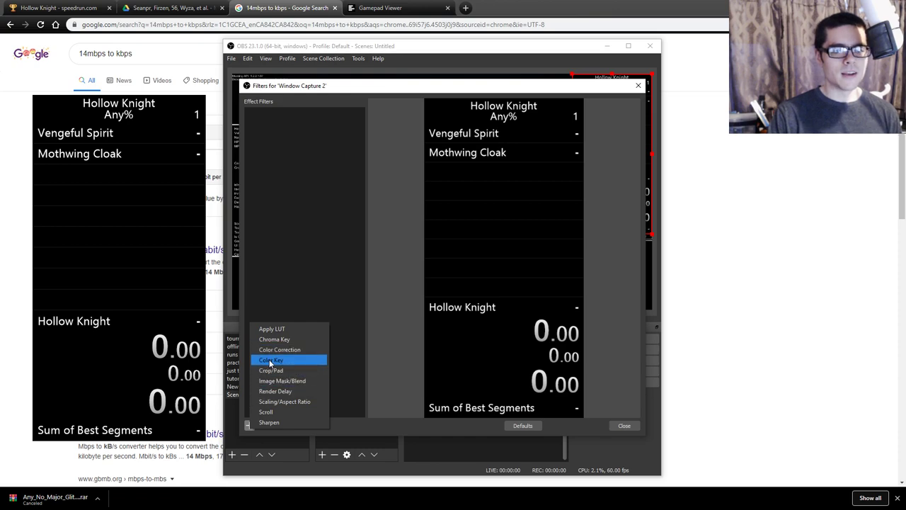
pyautogui.click(271, 359)
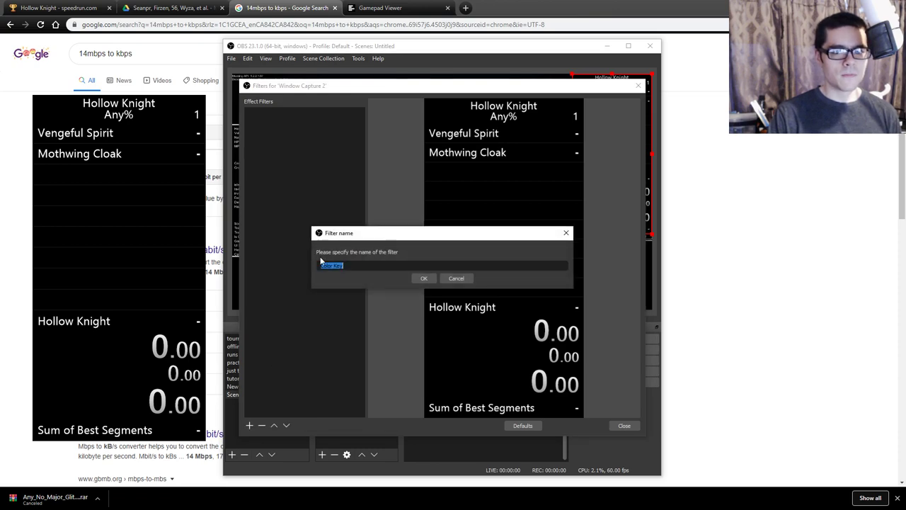
pyautogui.click(422, 279)
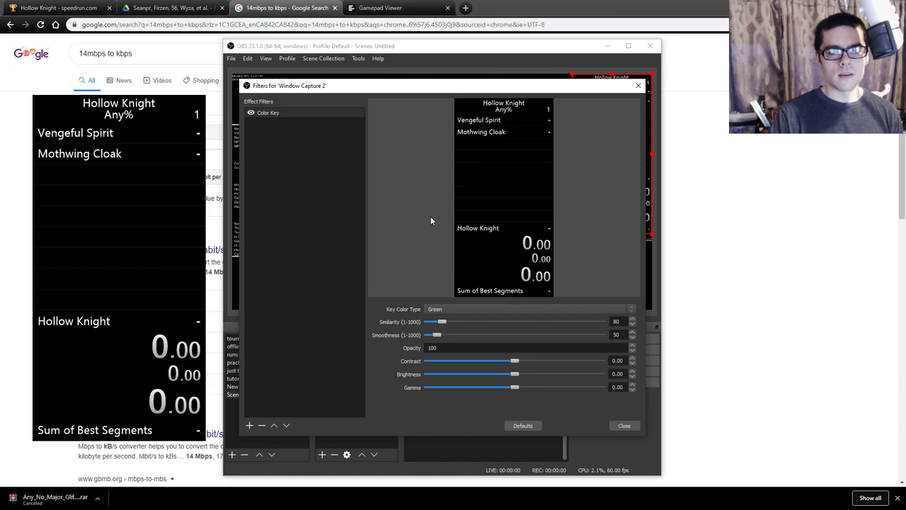
# Step: Set the Color Key filter's key color type to Custom Color, with opacity 100 and brightness -0.01
pyautogui.click(632, 350)
pyautogui.click(632, 376)
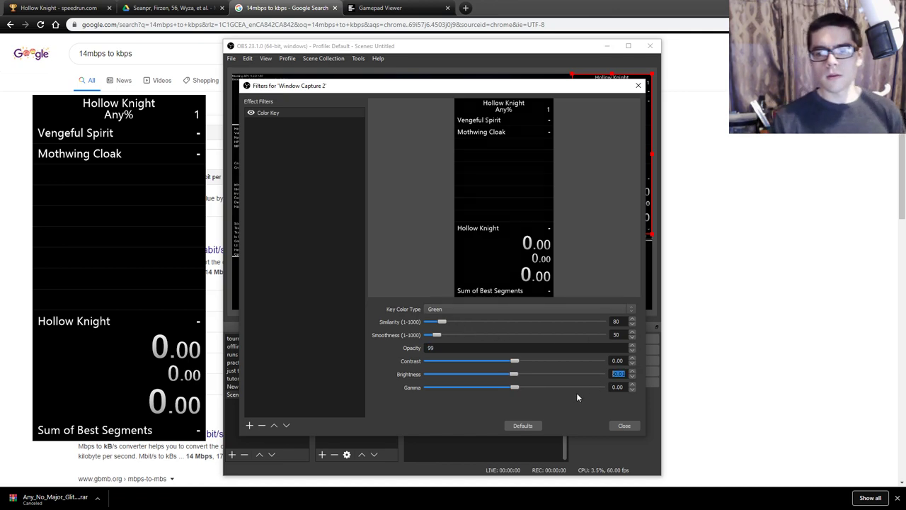
pyautogui.click(465, 310)
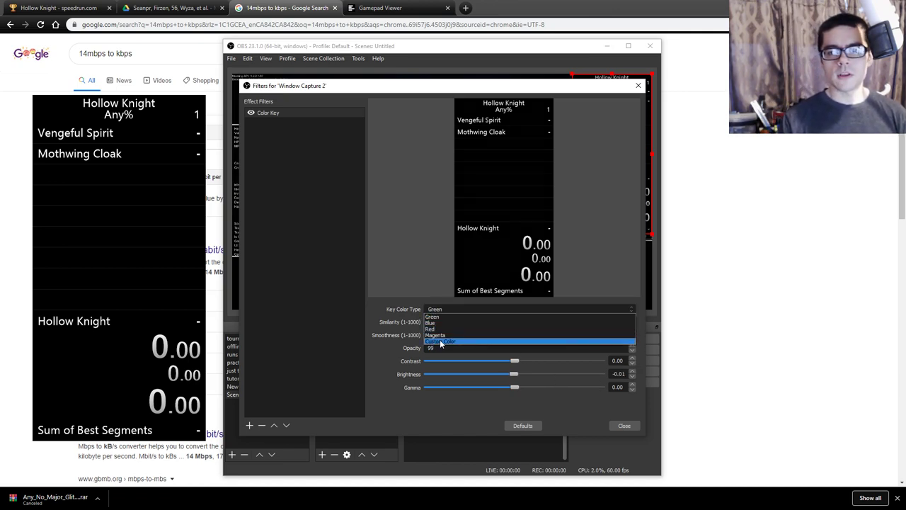
pyautogui.click(440, 341)
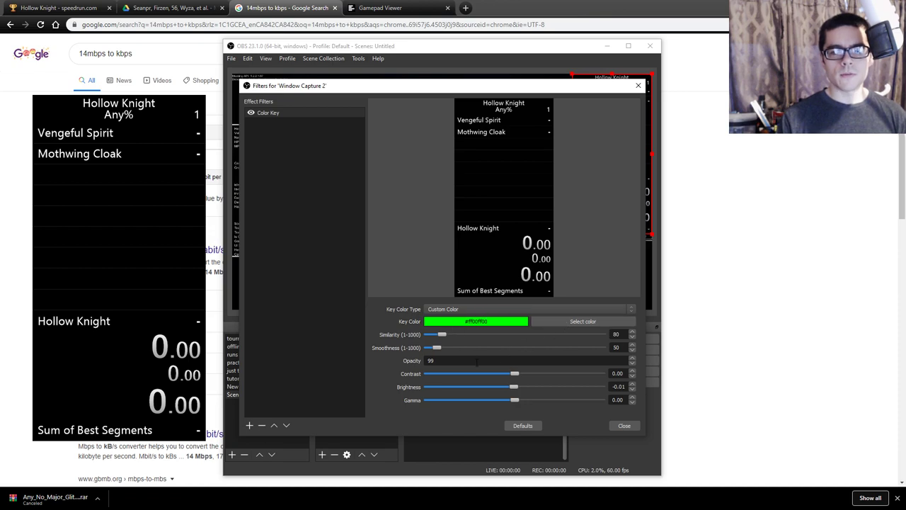
pyautogui.scroll(1, 476, 362)
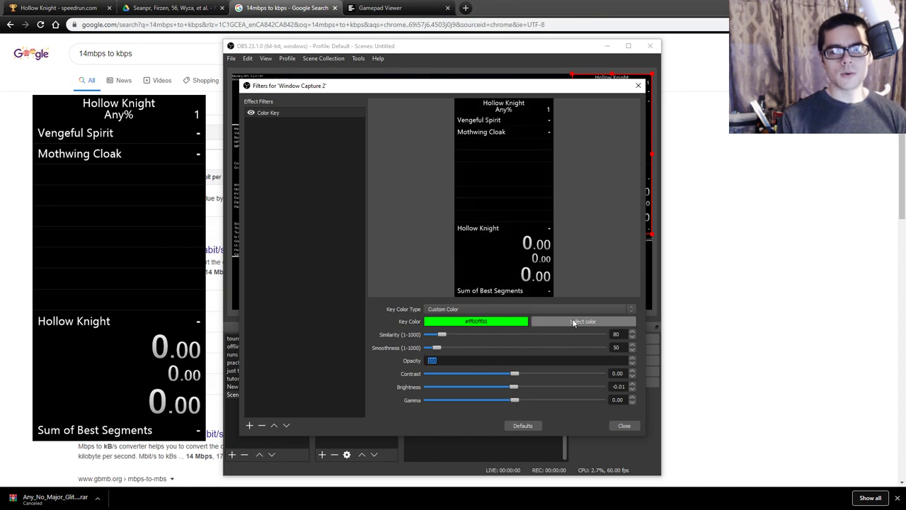
# Step: Pick the black background (#000000) of the LiveSplit window from the screen as the key color and close the filters
pyautogui.click(573, 322)
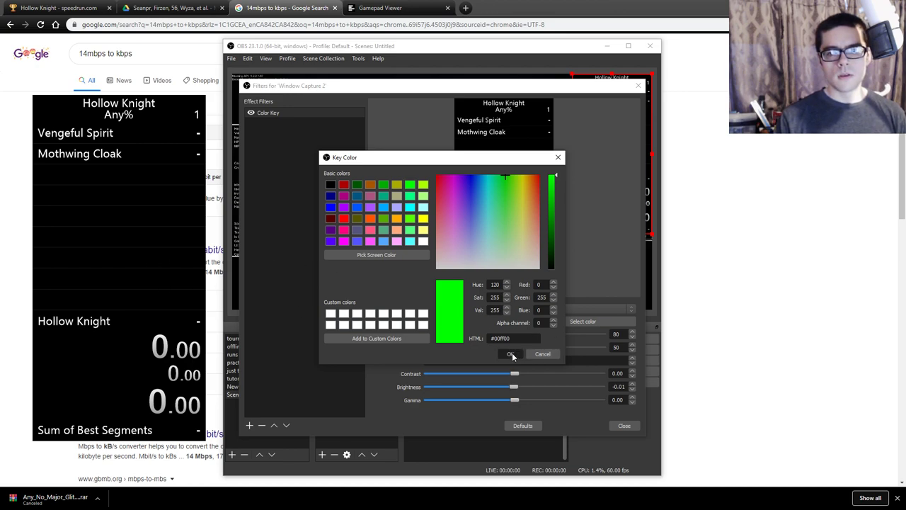
pyautogui.click(369, 255)
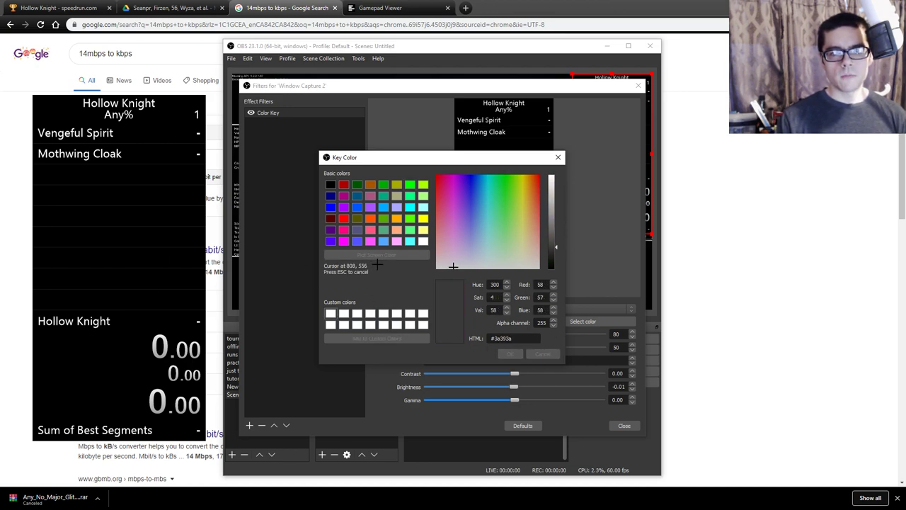
pyautogui.click(161, 198)
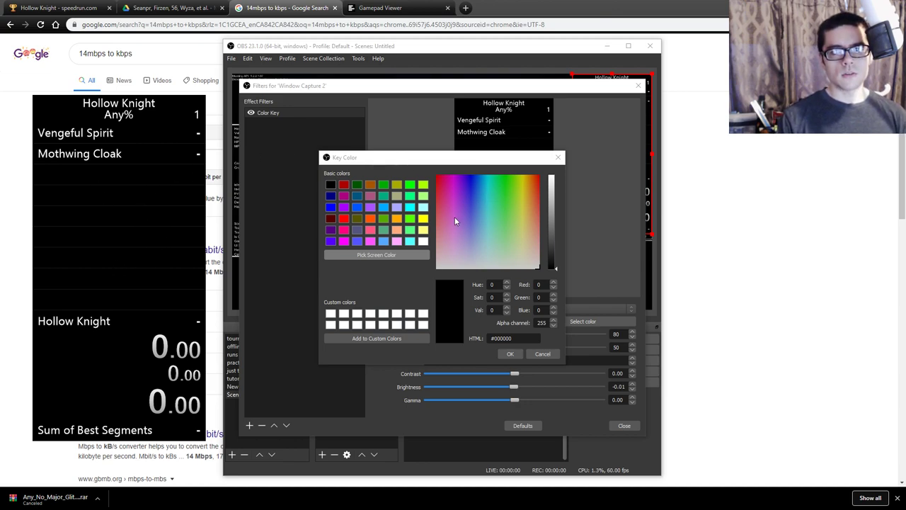
pyautogui.click(128, 201)
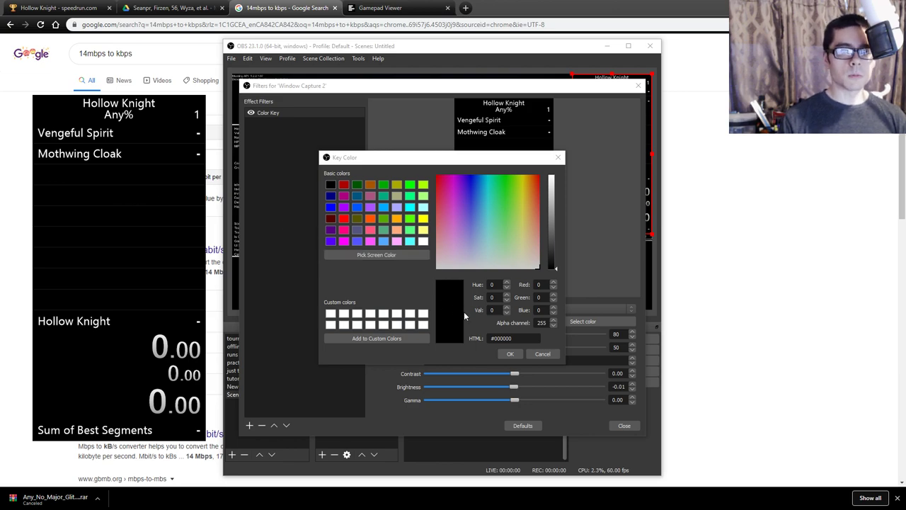
pyautogui.click(510, 354)
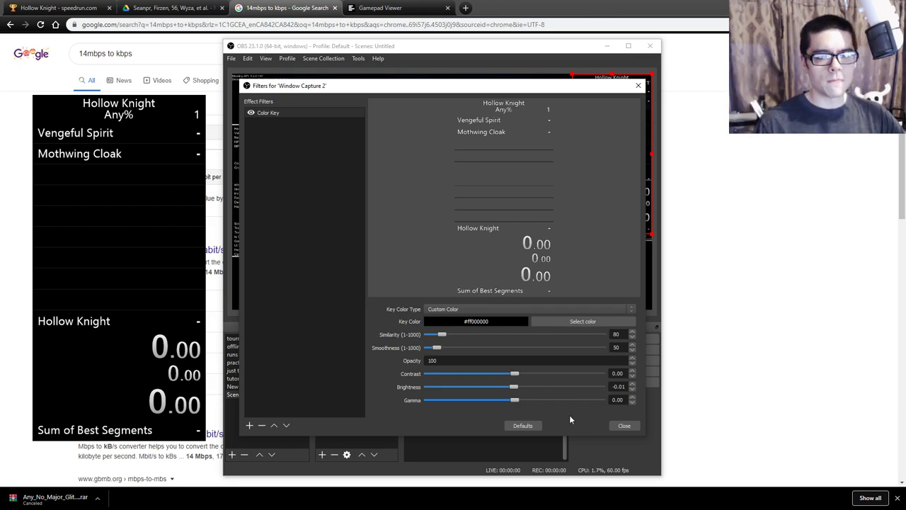
pyautogui.click(624, 426)
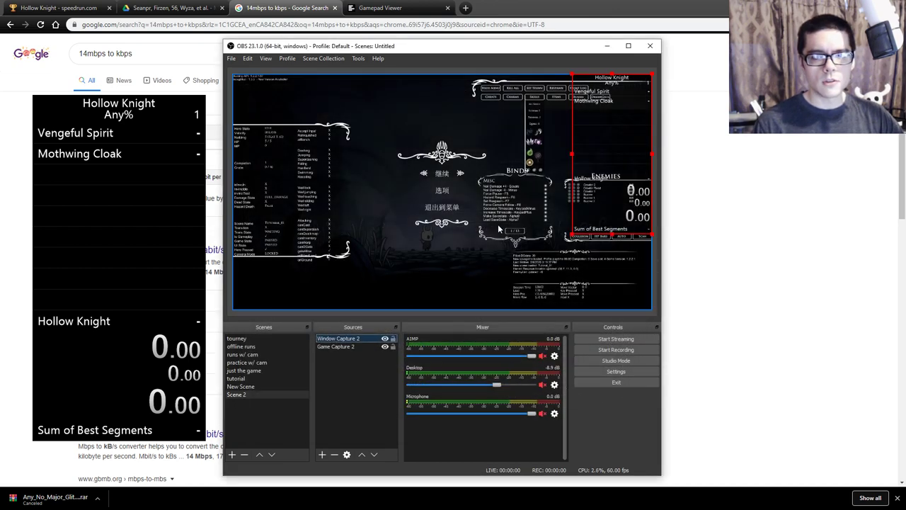
# Step: Move the timer capture to the upper-left corner of the scene canvas
pyautogui.moveTo(599, 191)
pyautogui.mouseDown()
pyautogui.moveTo(564, 208)
pyautogui.moveTo(257, 191)
pyautogui.moveTo(363, 222)
pyautogui.moveTo(555, 206)
pyautogui.moveTo(600, 192)
pyautogui.mouseUp()
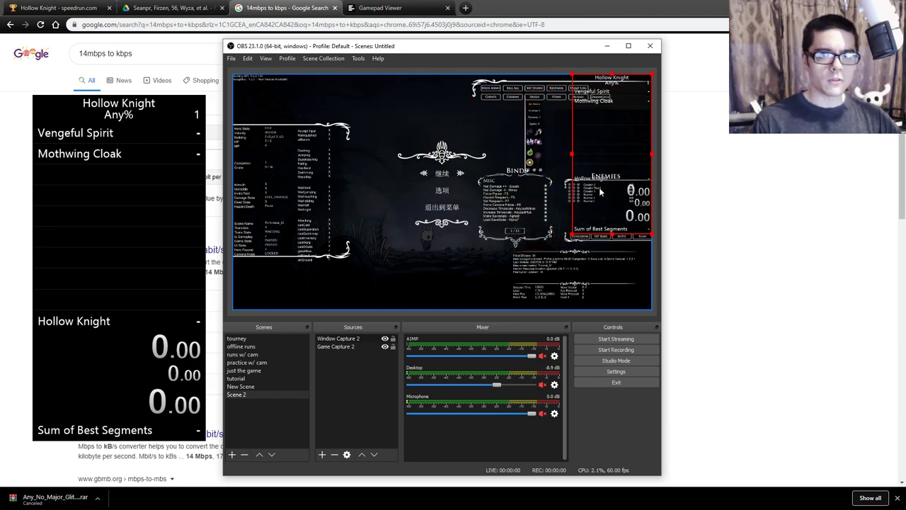
pyautogui.rightClick(128, 218)
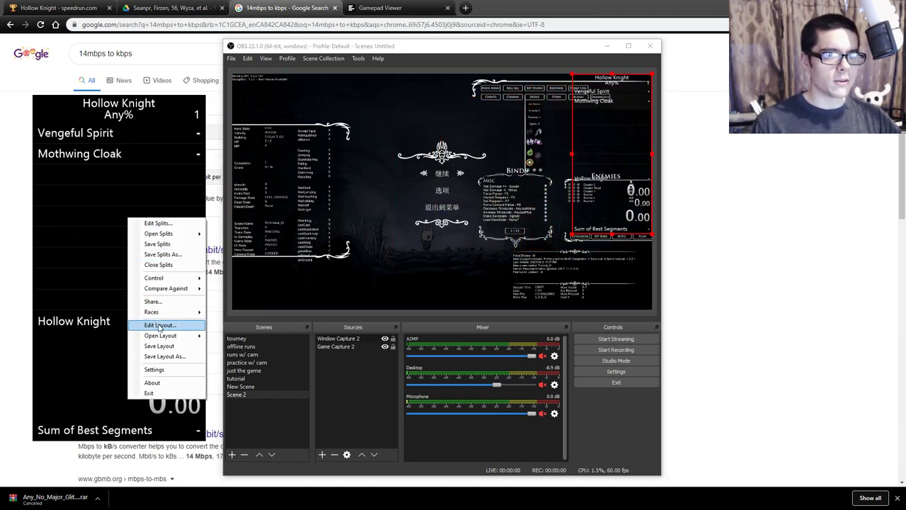
pyautogui.click(107, 276)
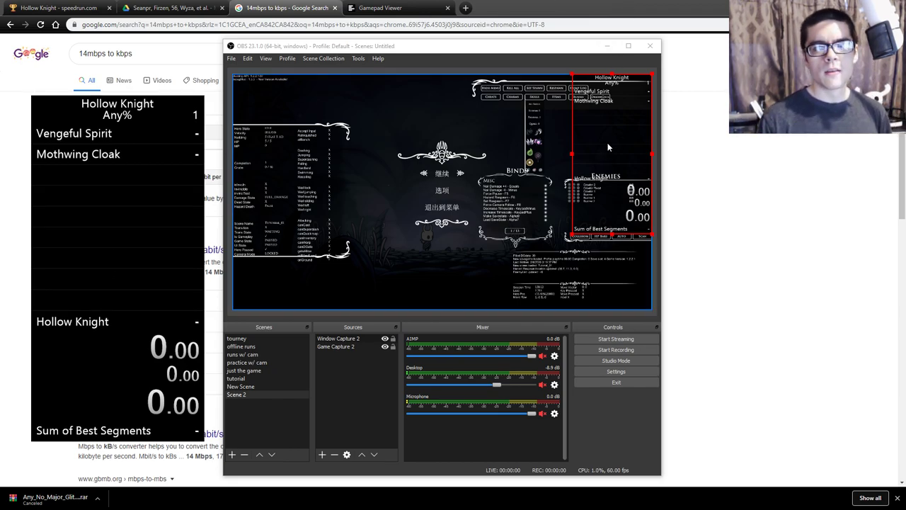
pyautogui.moveTo(605, 151); pyautogui.dragTo(252, 174)
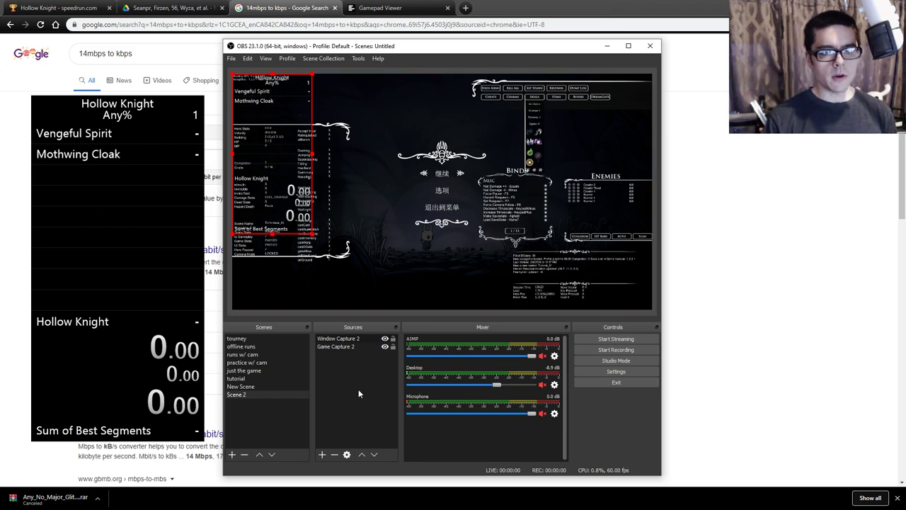
pyautogui.click(322, 454)
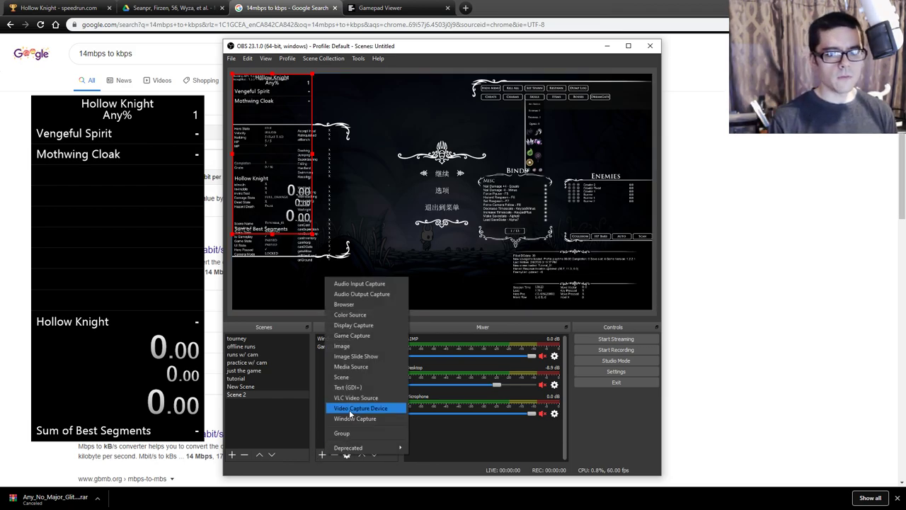
pyautogui.click(349, 409)
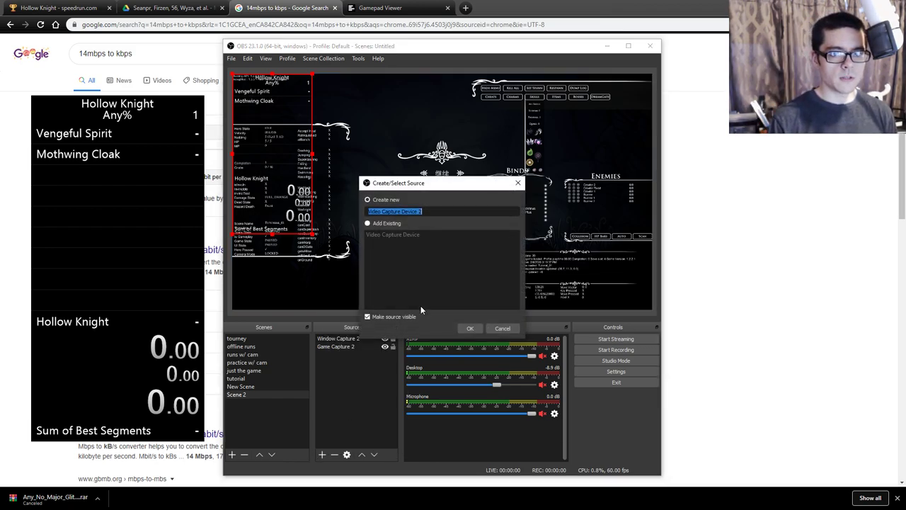
pyautogui.click(501, 329)
pyautogui.click(322, 454)
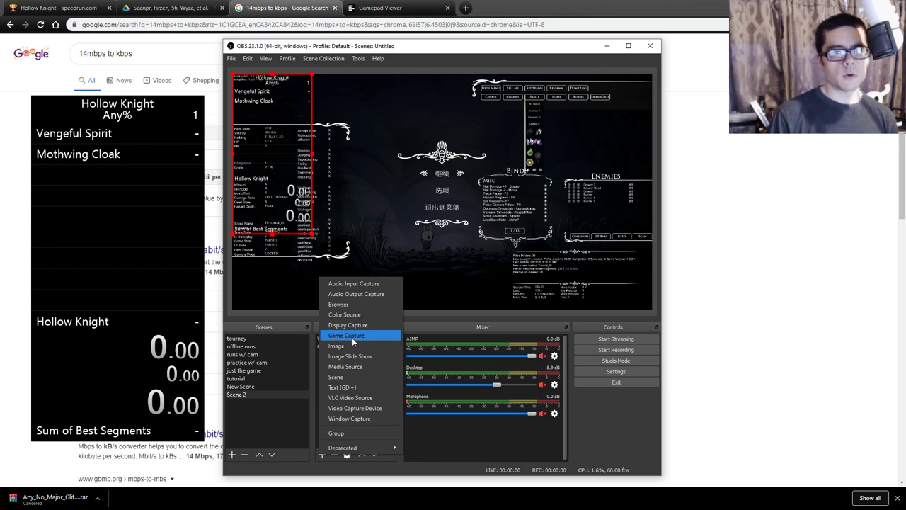
pyautogui.click(318, 390)
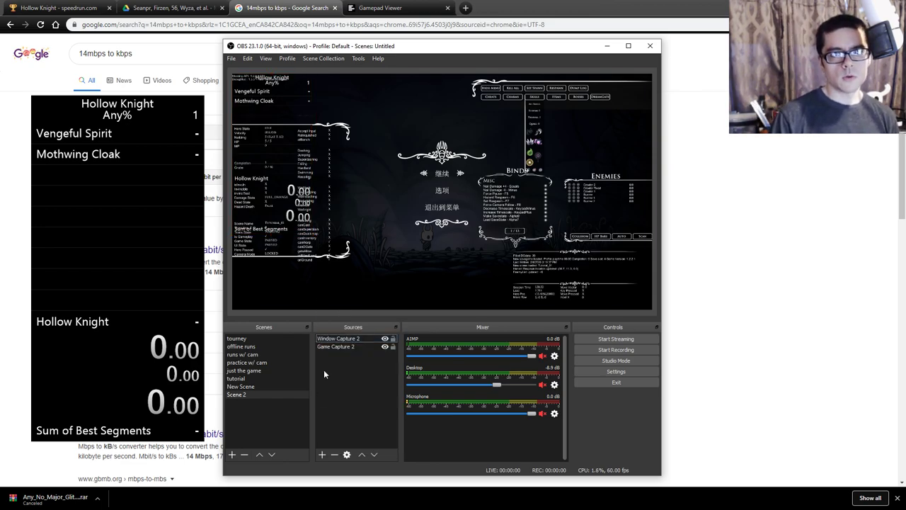
# Step: Switch to the Gamepad Viewer page in the browser and set the currently viewed controller to Player 1
pyautogui.click(380, 8)
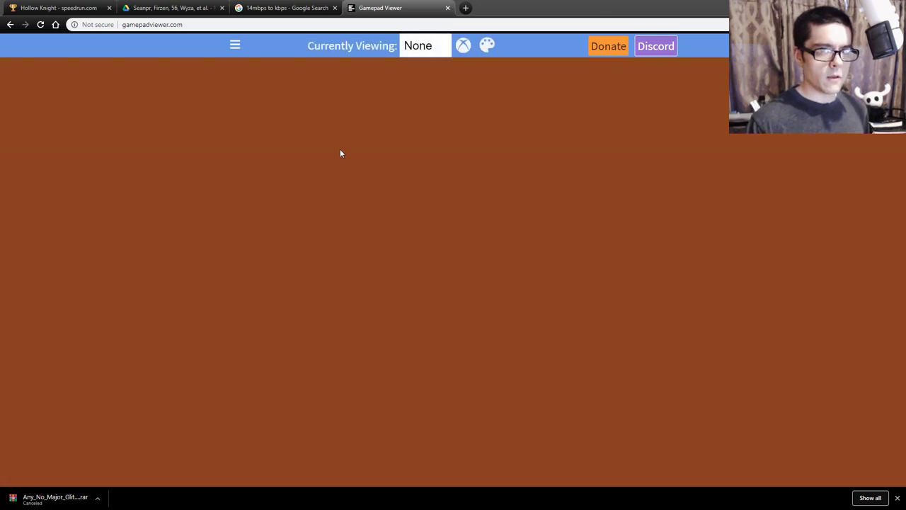
pyautogui.click(425, 44)
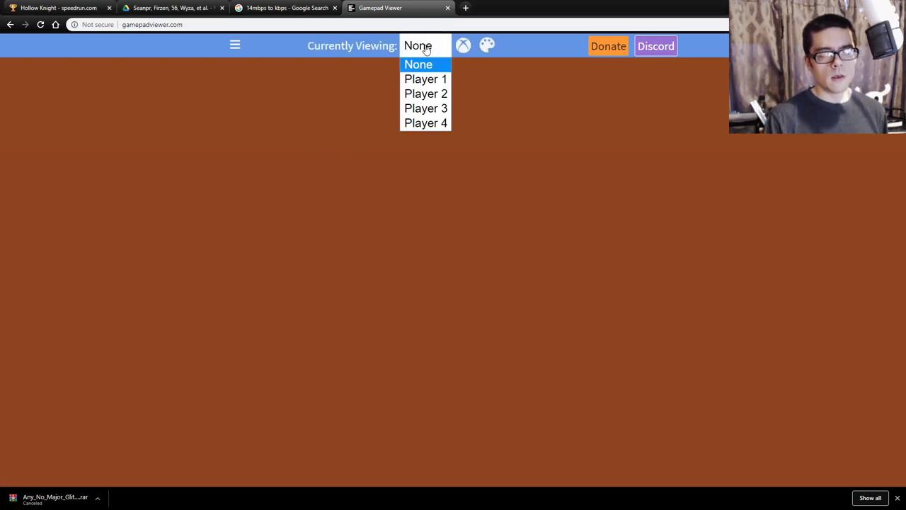
pyautogui.click(430, 84)
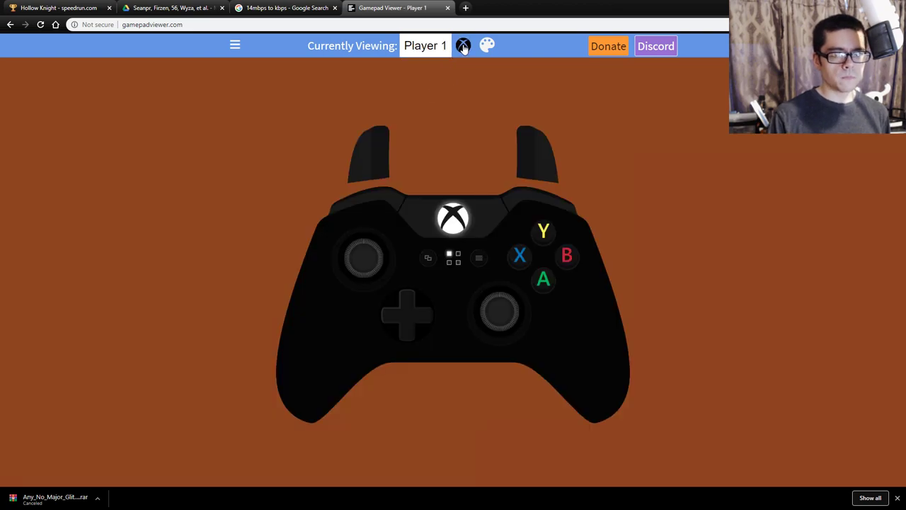
# Step: Try the Xbox One (White) controller skin, return to the Xbox One skin, and check the background color picker
pyautogui.click(464, 47)
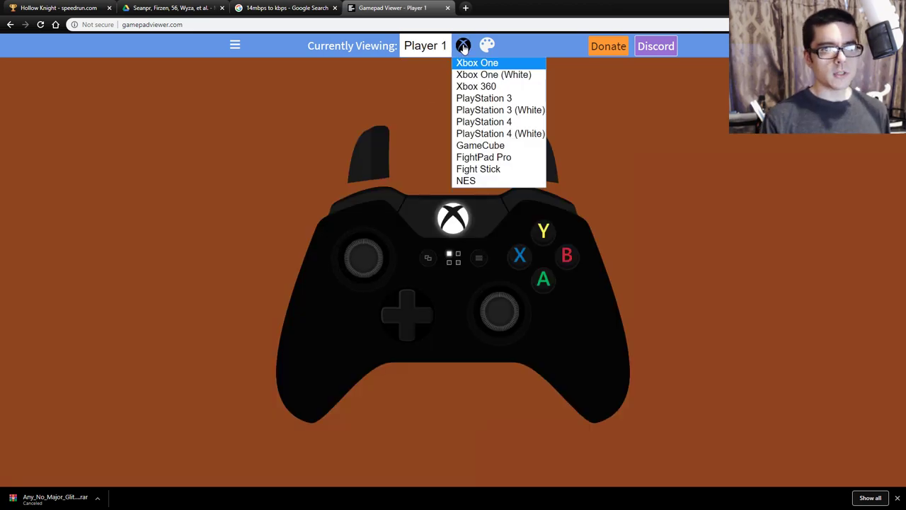
pyautogui.click(498, 75)
pyautogui.click(464, 46)
pyautogui.click(475, 63)
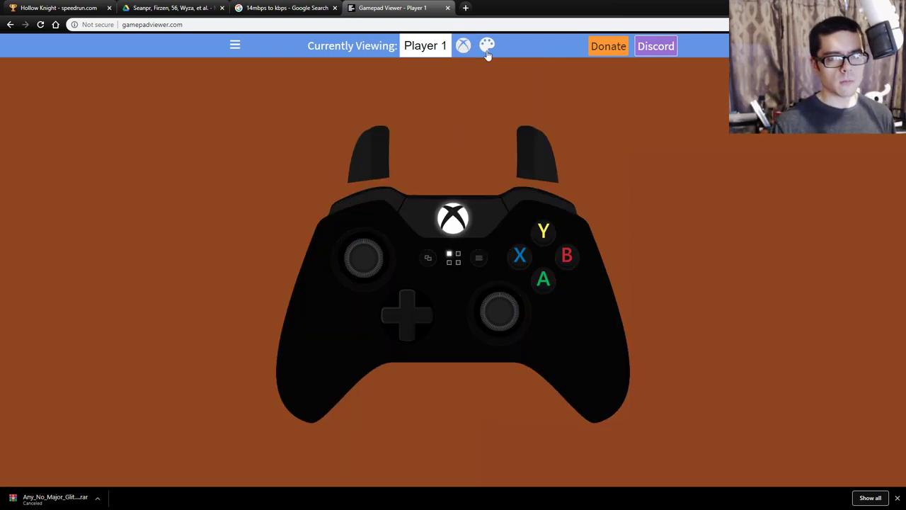
pyautogui.click(487, 47)
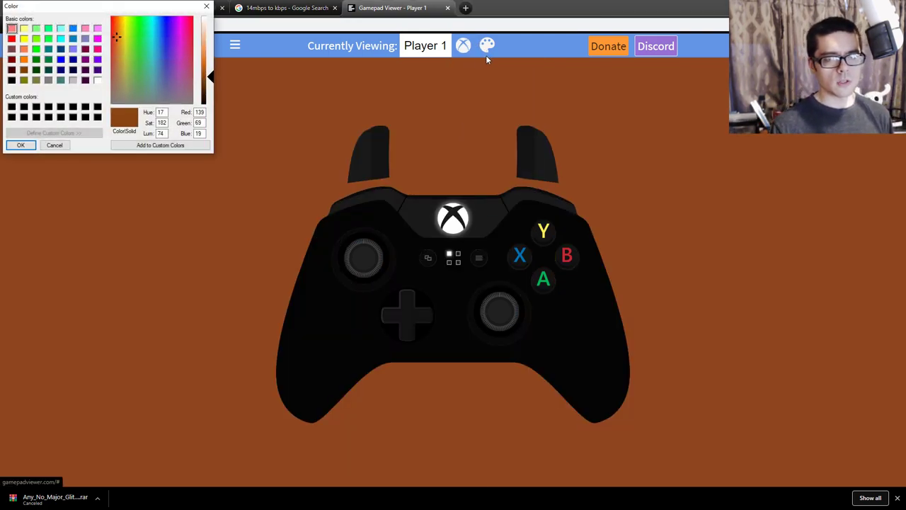
pyautogui.click(22, 146)
pyautogui.click(235, 45)
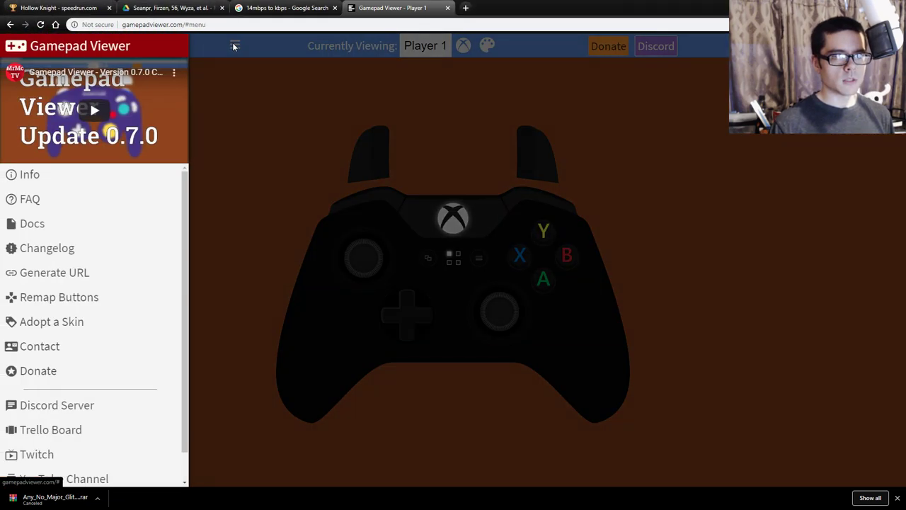
pyautogui.click(230, 51)
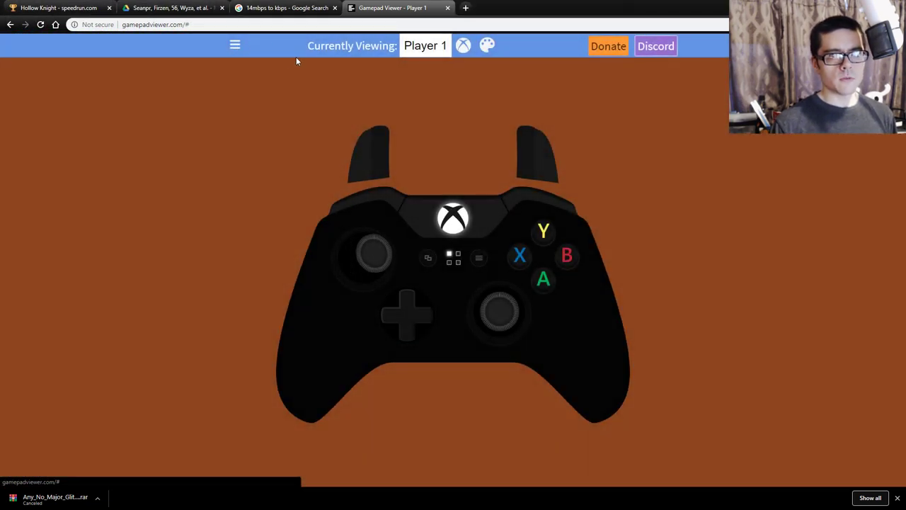
pyautogui.click(235, 46)
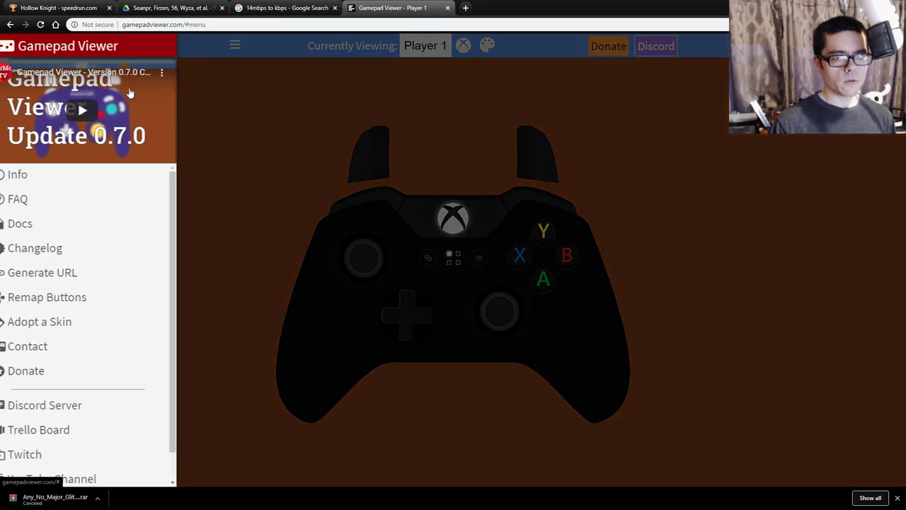
pyautogui.click(30, 177)
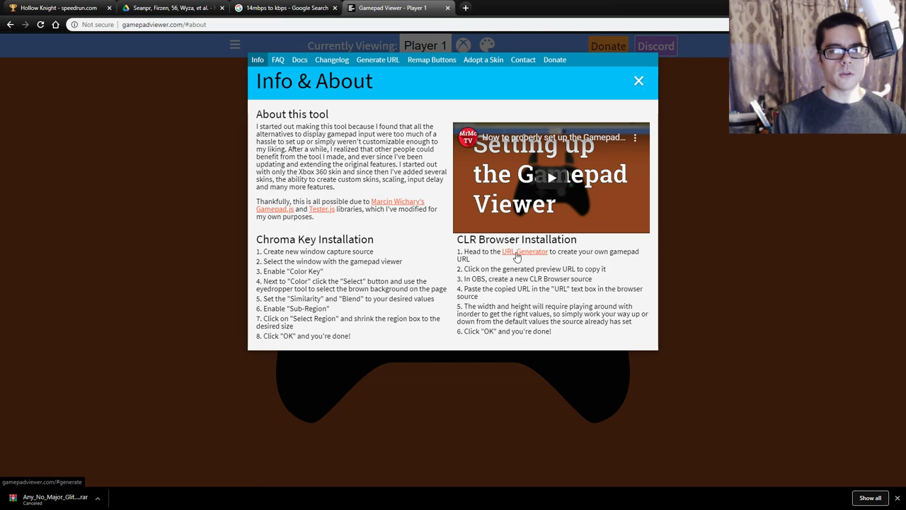
pyautogui.click(514, 256)
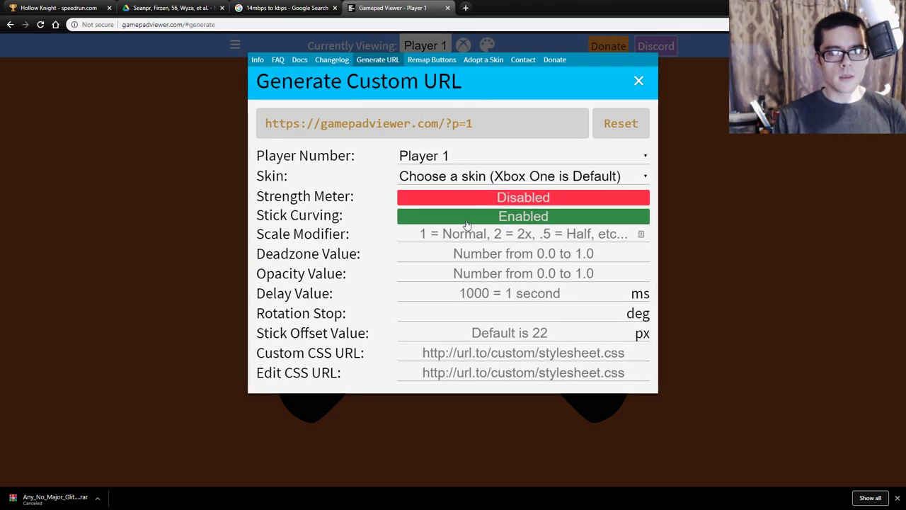
pyautogui.click(369, 133)
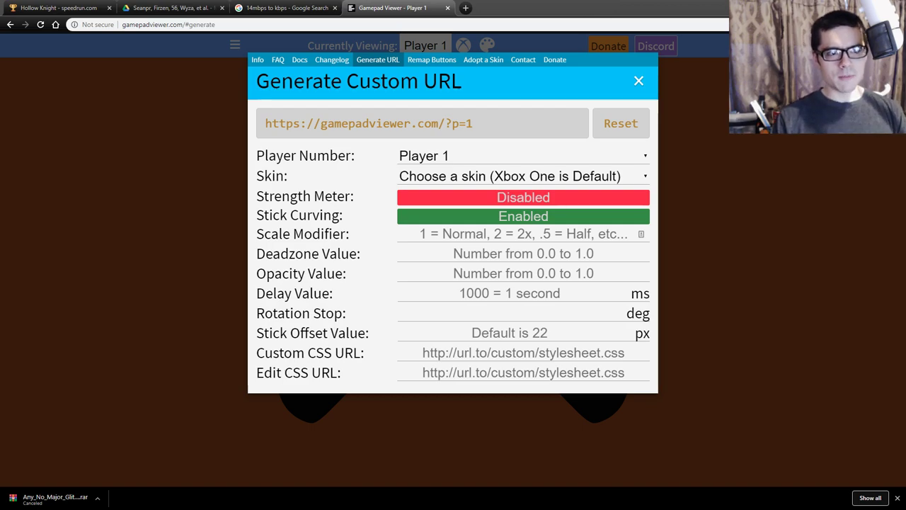
pyautogui.hotkey('alt', 'Tab')
pyautogui.hotkey('alt', 'Tab')
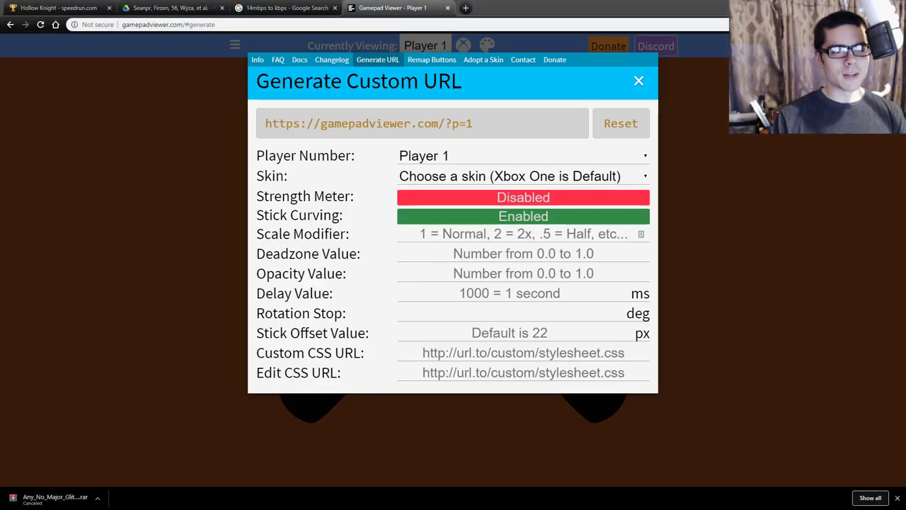
pyautogui.hotkey('alt', 'Tab')
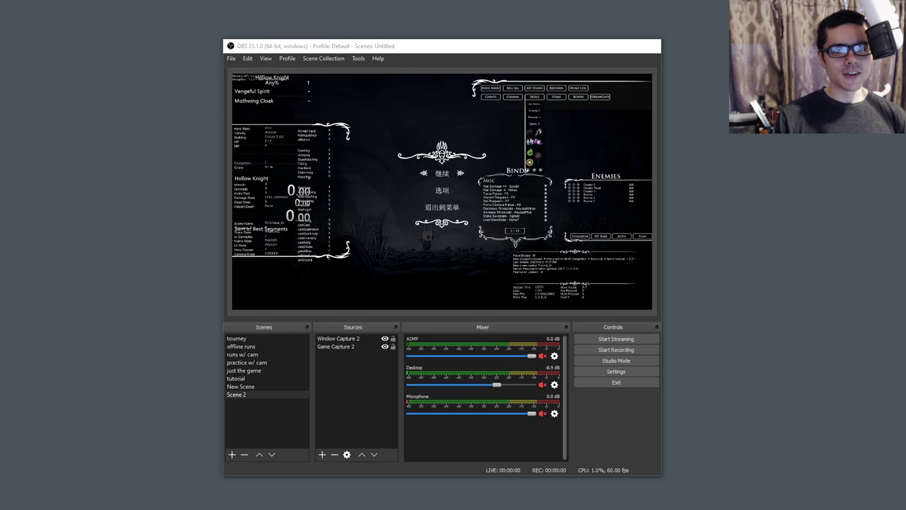
pyautogui.hotkey('alt', 'Tab')
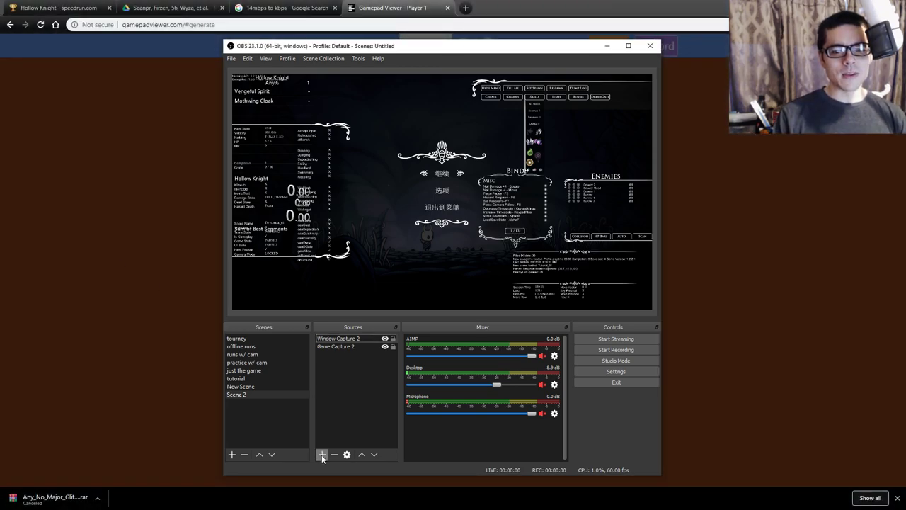
pyautogui.click(322, 454)
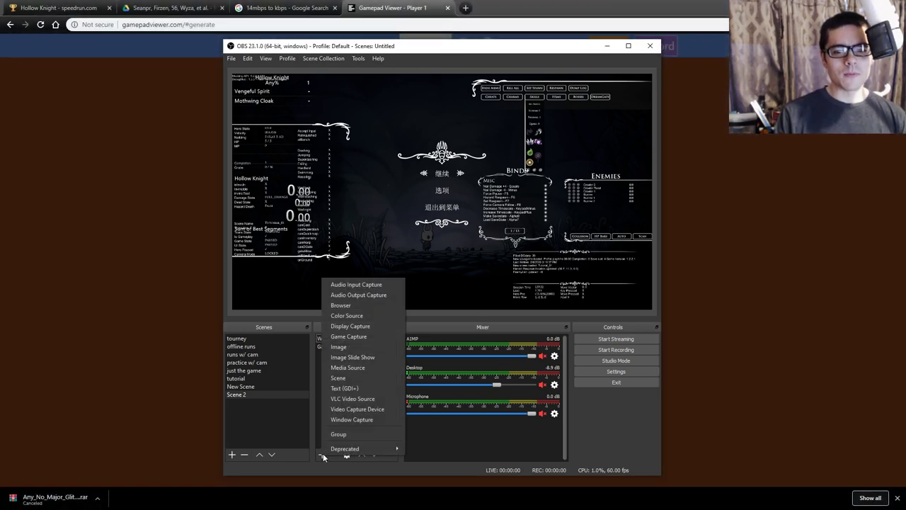
pyautogui.click(343, 304)
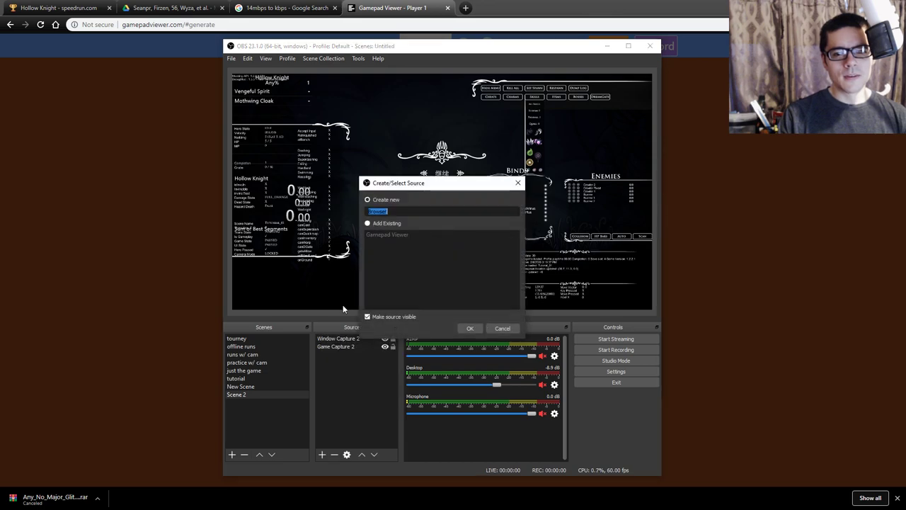
pyautogui.click(478, 331)
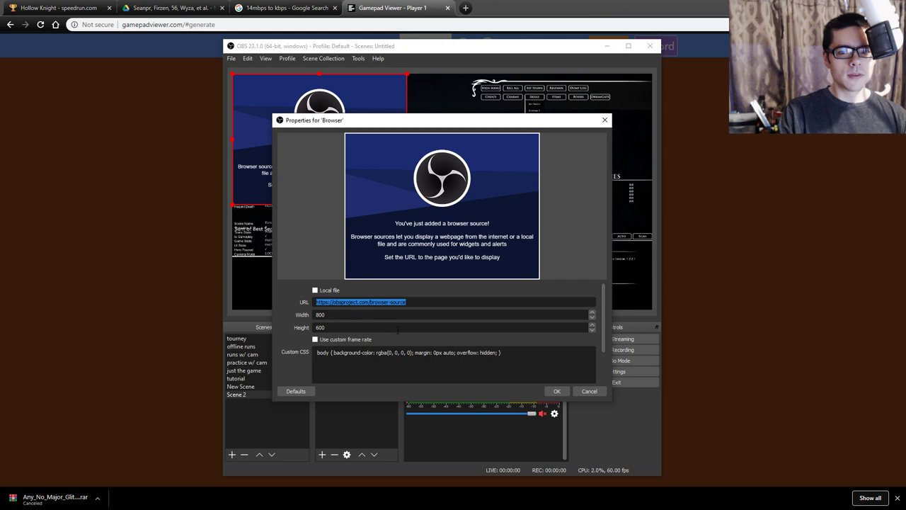
pyautogui.hotkey('ctrl', 'v')
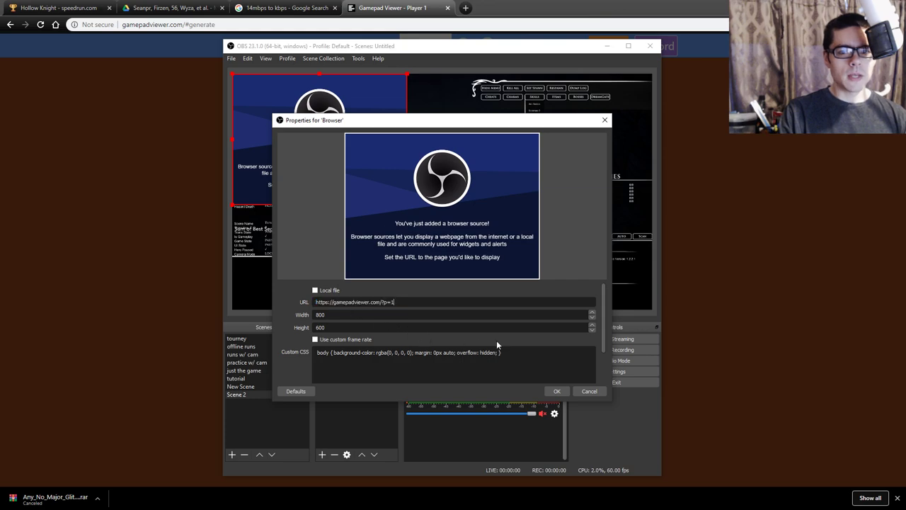
pyautogui.click(557, 392)
# Step: Scale down the controller overlay and place it in the lower-left corner of the scene canvas
pyautogui.moveTo(358, 151); pyautogui.dragTo(515, 199)
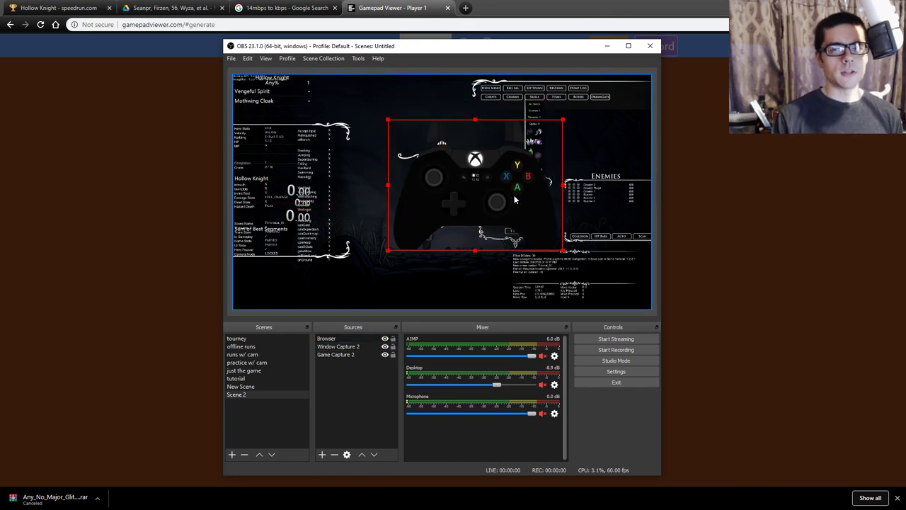
pyautogui.moveTo(513, 204); pyautogui.dragTo(358, 257)
pyautogui.moveTo(407, 181); pyautogui.dragTo(366, 211)
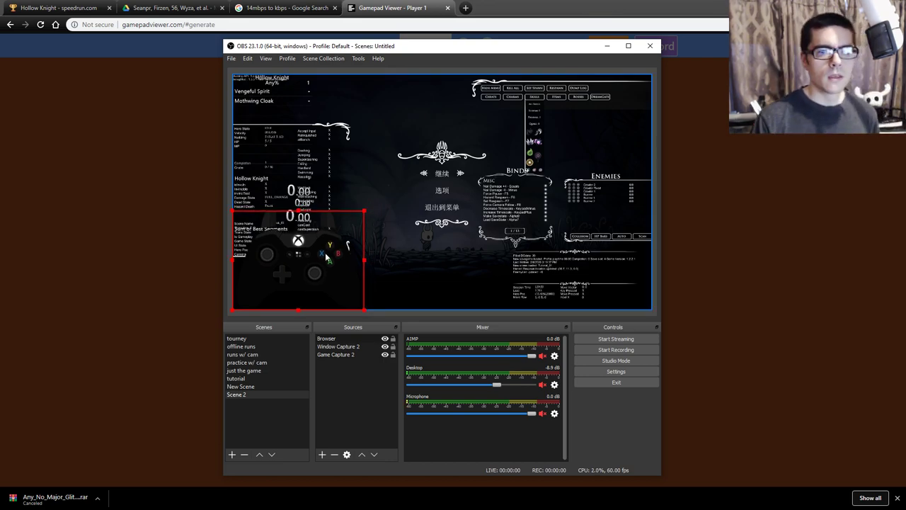
pyautogui.moveTo(324, 252); pyautogui.dragTo(364, 230)
pyautogui.moveTo(404, 190); pyautogui.dragTo(385, 202)
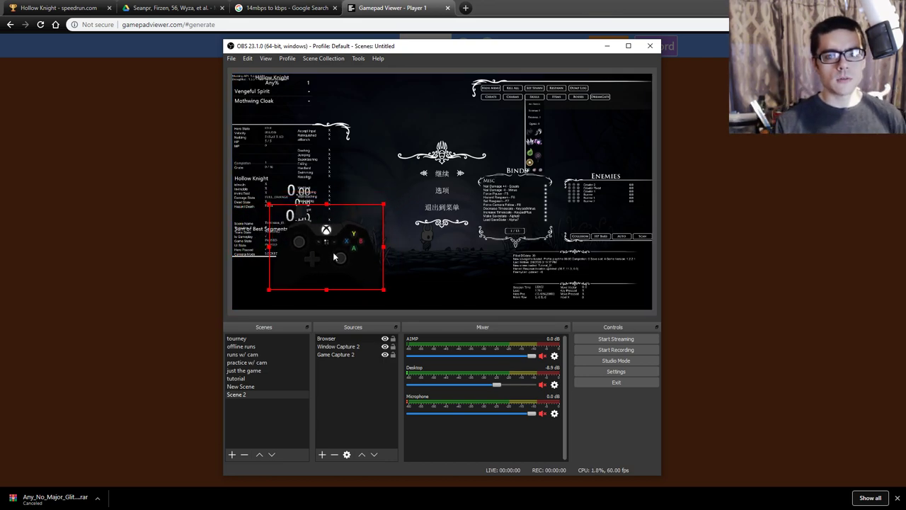
pyautogui.moveTo(335, 255); pyautogui.dragTo(302, 268)
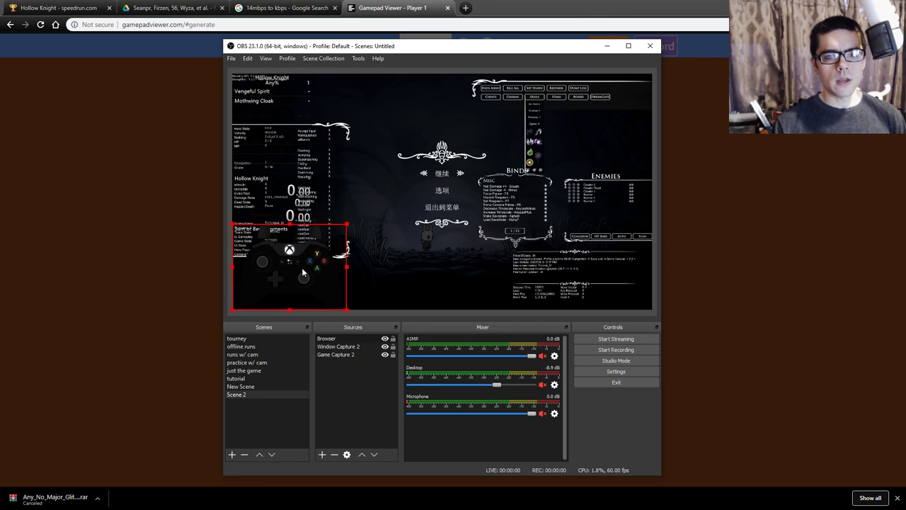
# Step: Add a Color Key filter to the Browser source, set its opacity to 50, and close the filters
pyautogui.rightClick(329, 336)
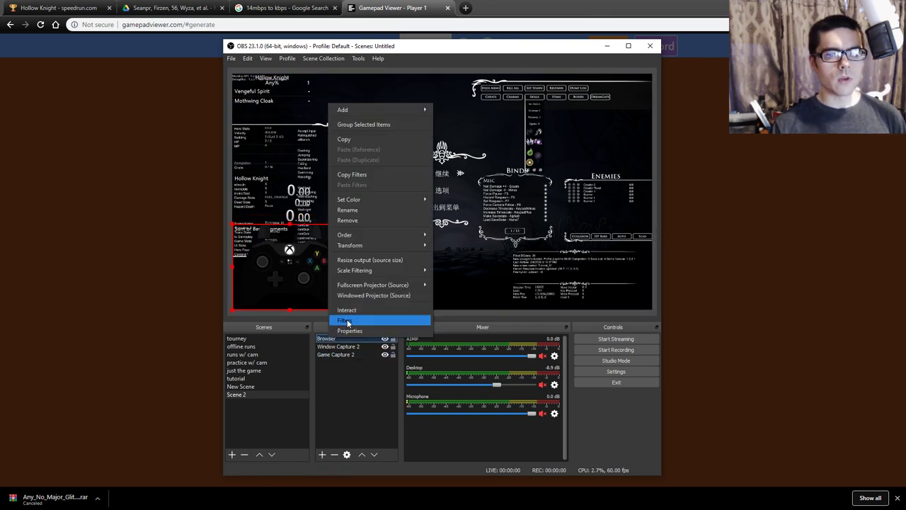
pyautogui.click(347, 322)
pyautogui.click(249, 425)
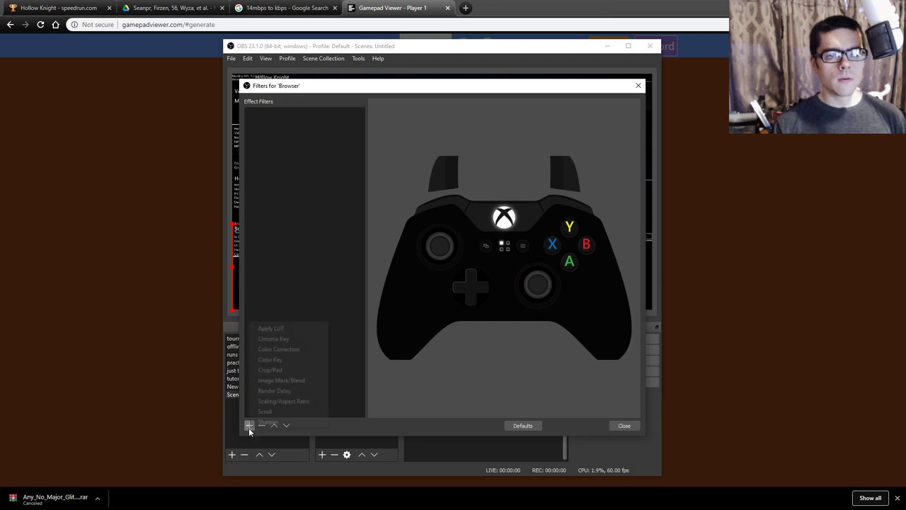
pyautogui.click(277, 359)
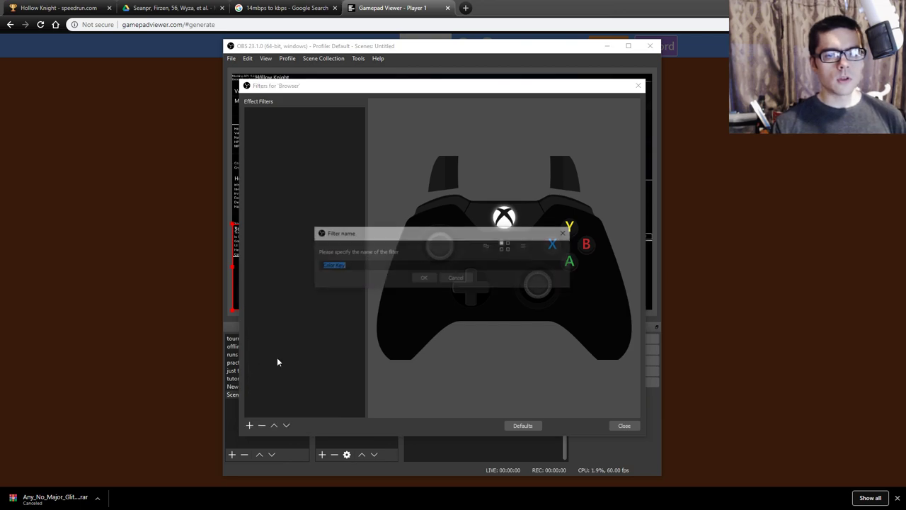
pyautogui.click(424, 278)
pyautogui.doubleClick(498, 347)
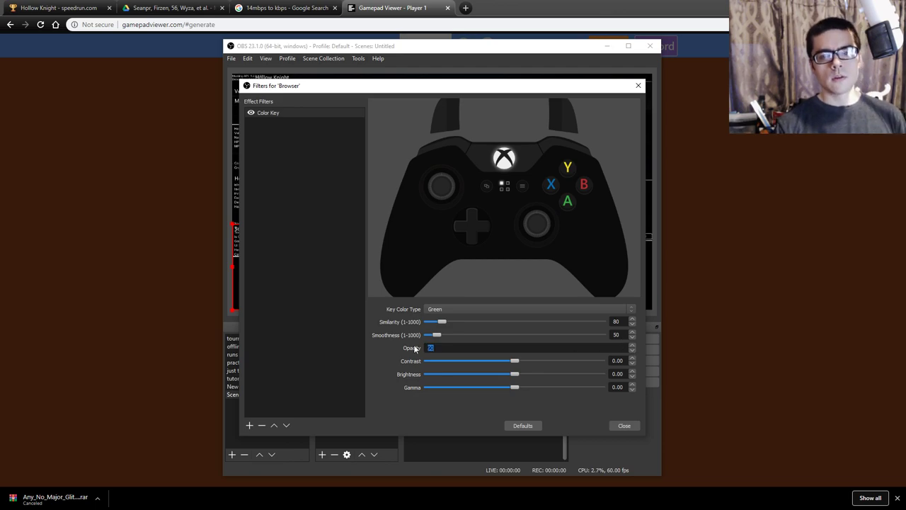
pyautogui.write('7')
pyautogui.write('0')
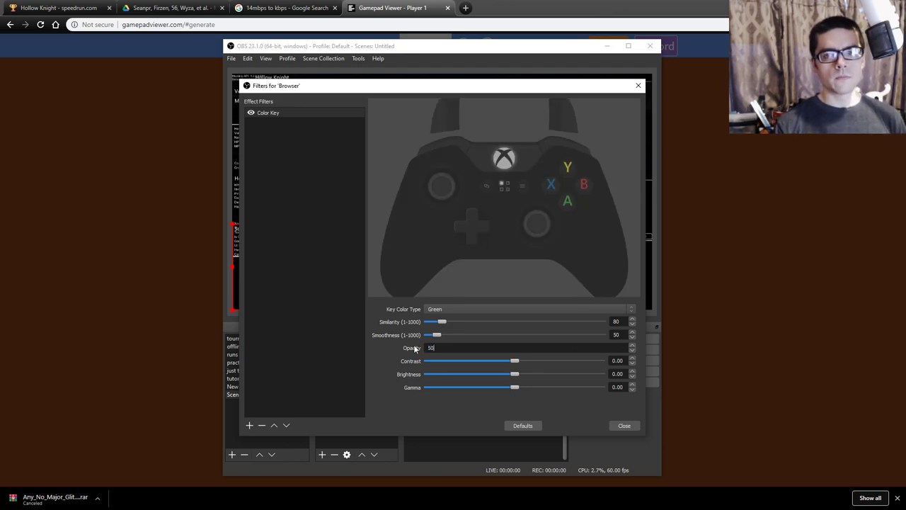
pyautogui.click(623, 425)
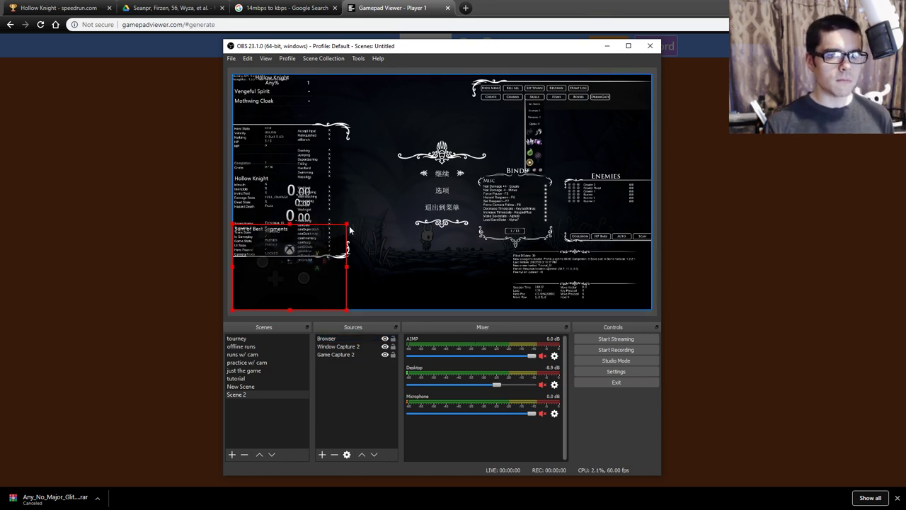
# Step: Shrink the controller overlay further in the canvas's lower-left corner and deselect all sources
pyautogui.moveTo(346, 225); pyautogui.dragTo(330, 237)
pyautogui.click(384, 250)
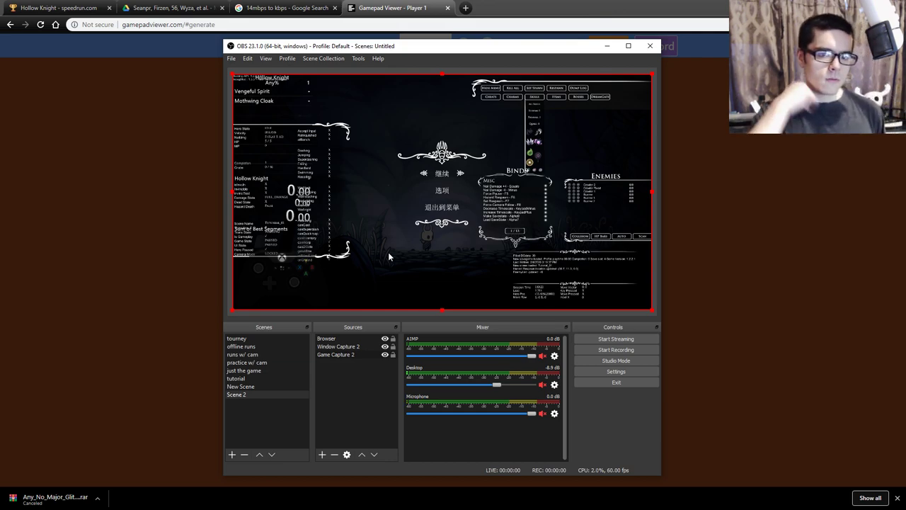
pyautogui.click(318, 248)
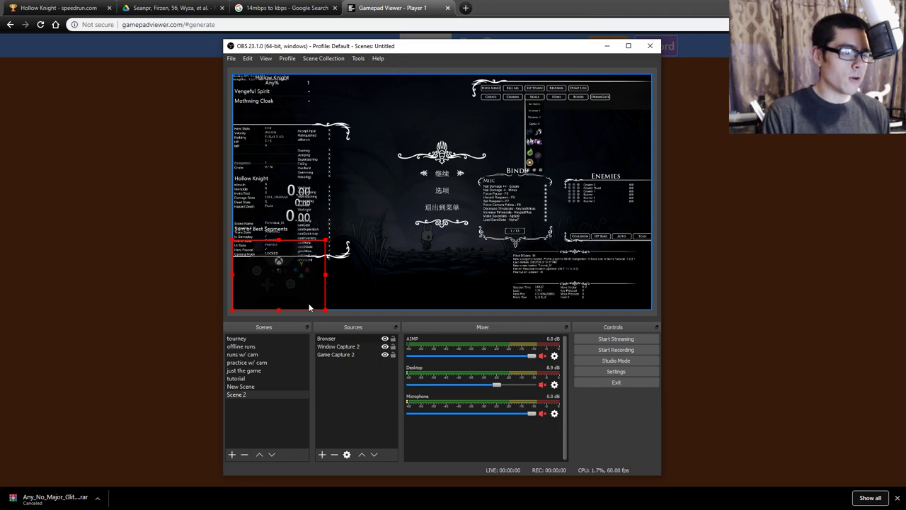
pyautogui.click(382, 277)
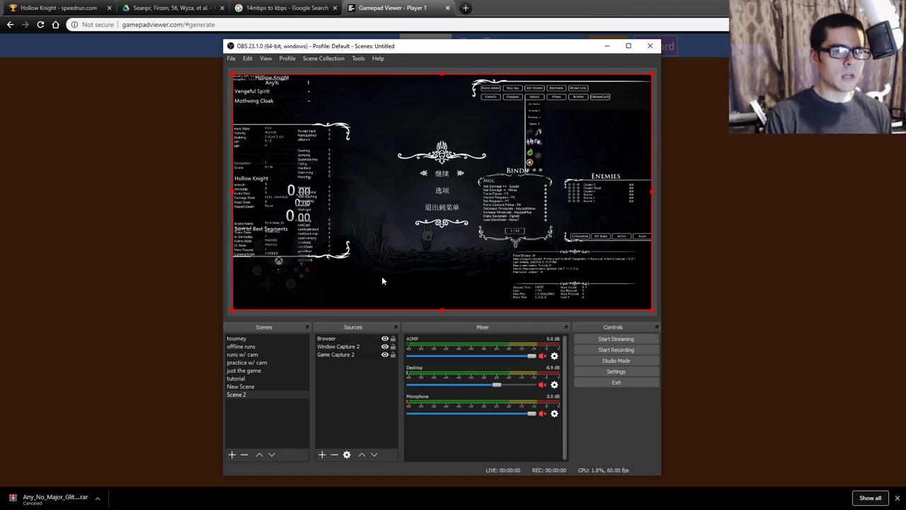
pyautogui.click(416, 313)
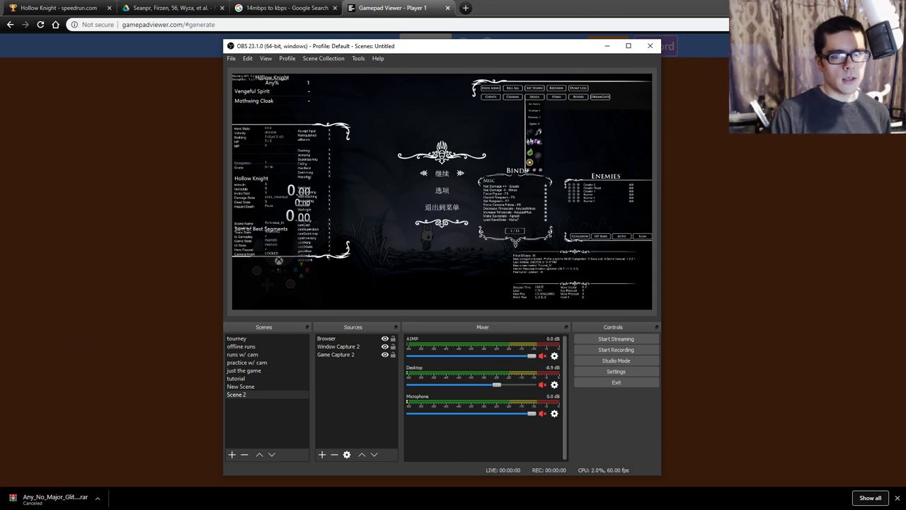
# Step: Switch to Avidemux, enlarge its window and place it near the middle of the desktop
pyautogui.hotkey('alt', 'Tab')
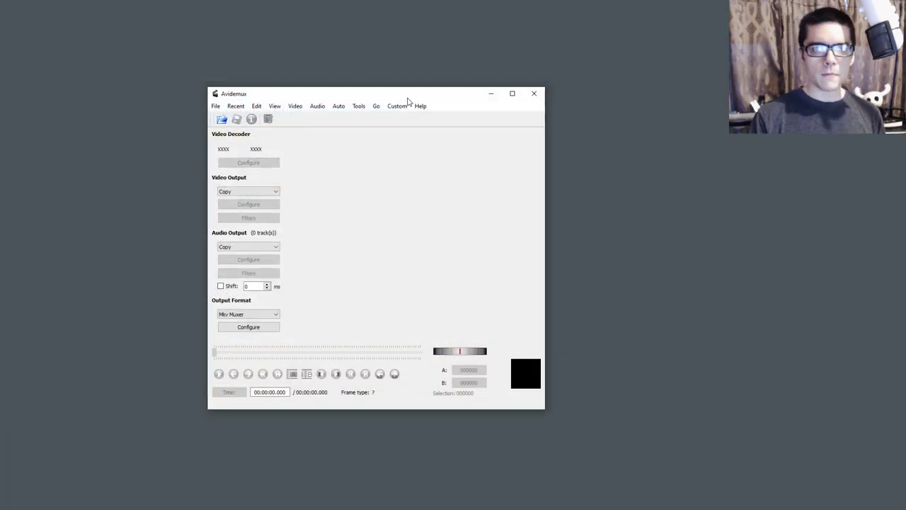
pyautogui.moveTo(407, 98); pyautogui.dragTo(486, 89)
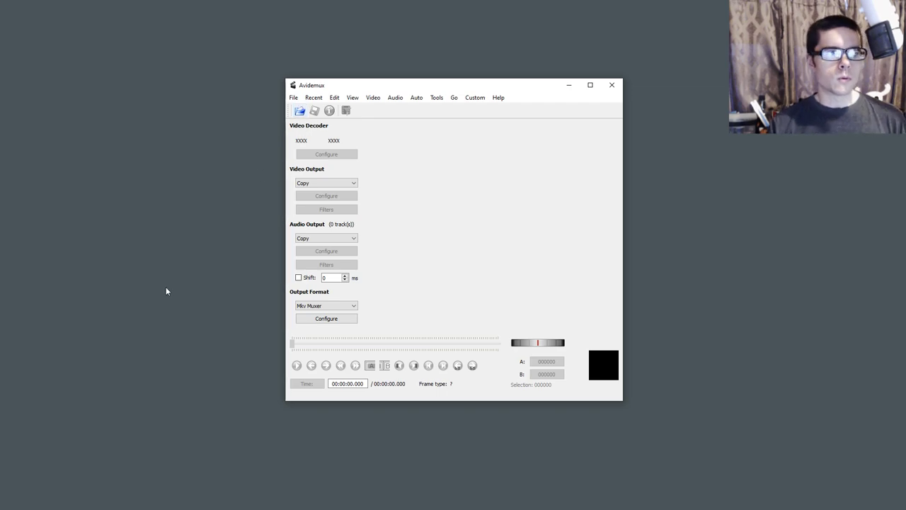
pyautogui.moveTo(286, 401); pyautogui.dragTo(149, 478)
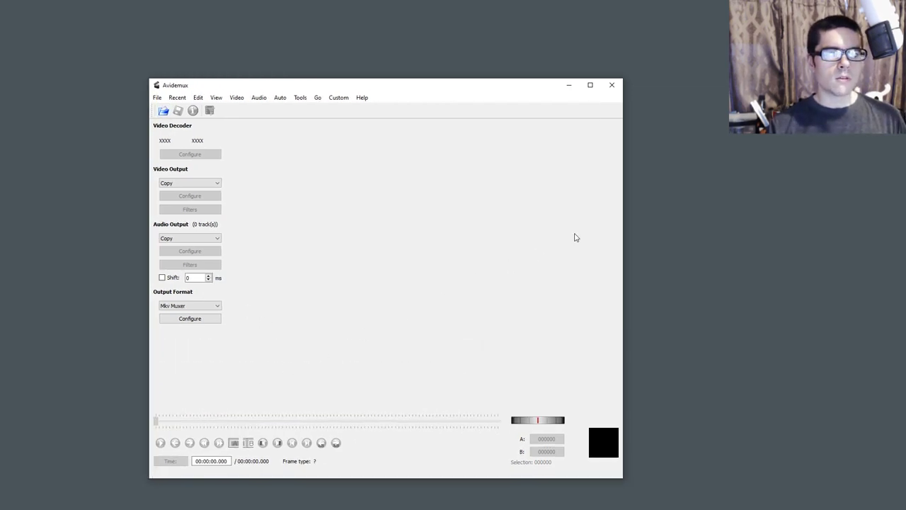
pyautogui.moveTo(395, 91); pyautogui.dragTo(429, 57)
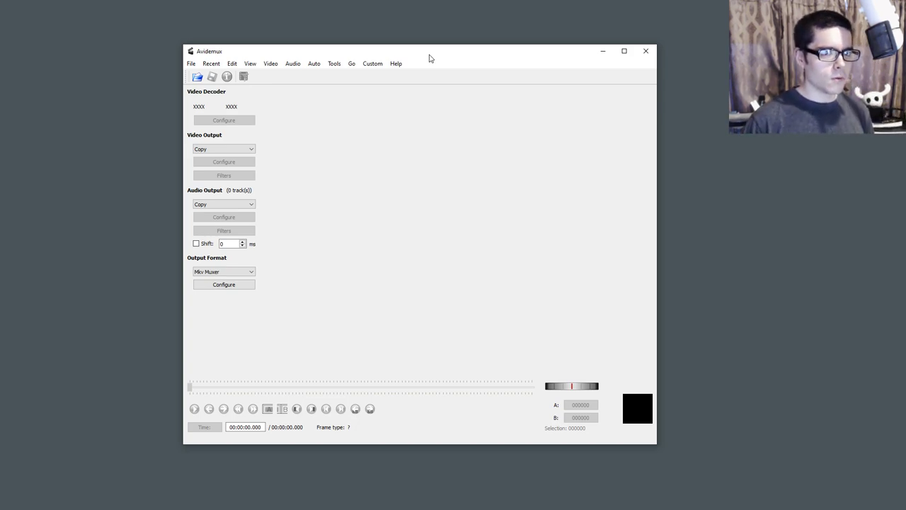
# Step: Open the Dung Defender video from the 5hr Achievement Clips folder in the OBS recordings
pyautogui.click(198, 76)
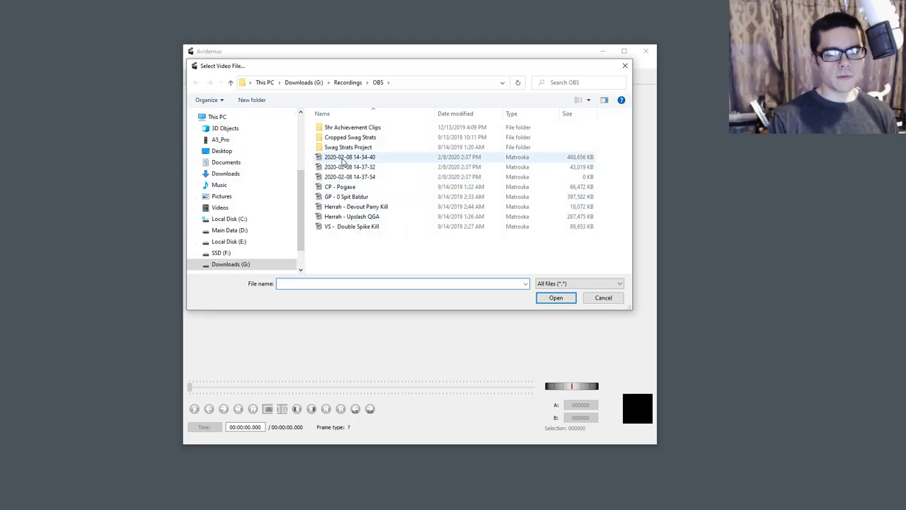
pyautogui.doubleClick(351, 128)
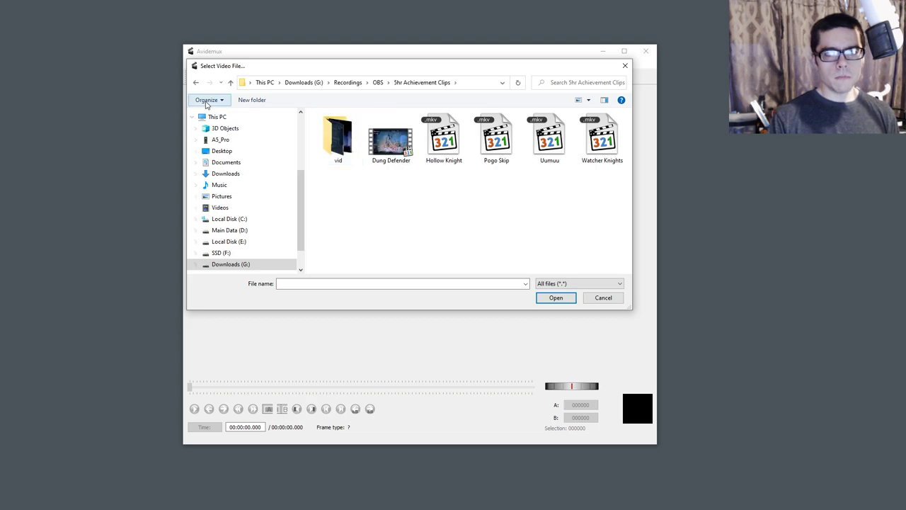
pyautogui.click(196, 82)
pyautogui.doubleClick(336, 129)
pyautogui.doubleClick(391, 138)
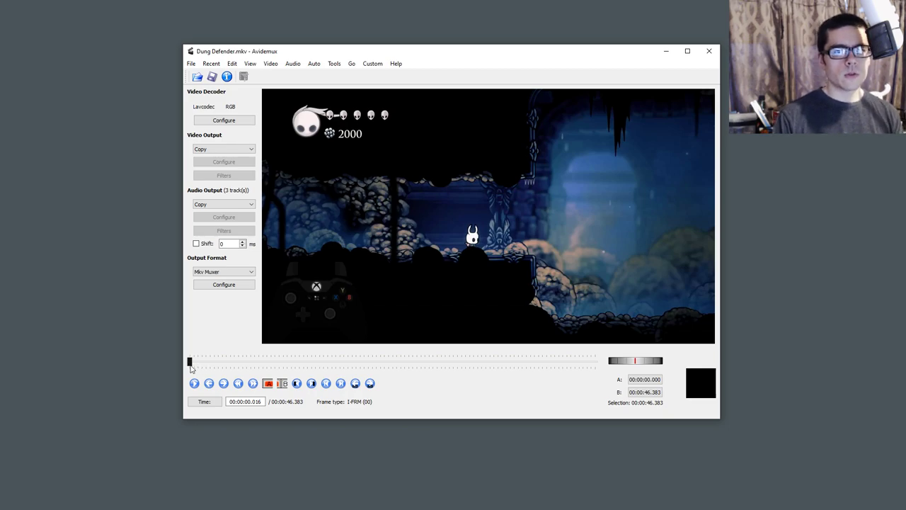
# Step: Mark the part of the video from 00:00:04.016 to 00:00:32.016 as the selection using the A and B markers
pyautogui.moveTo(190, 363); pyautogui.dragTo(226, 366)
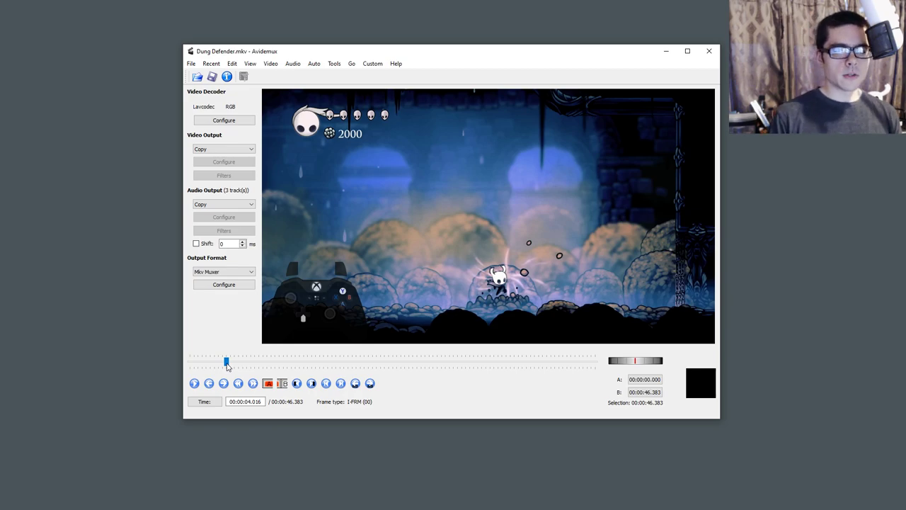
pyautogui.moveTo(227, 365); pyautogui.dragTo(228, 365)
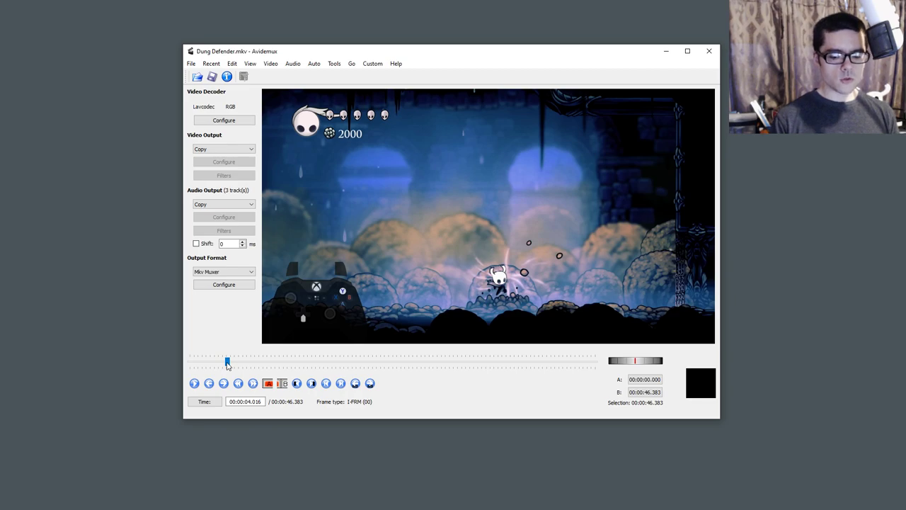
pyautogui.press('[')
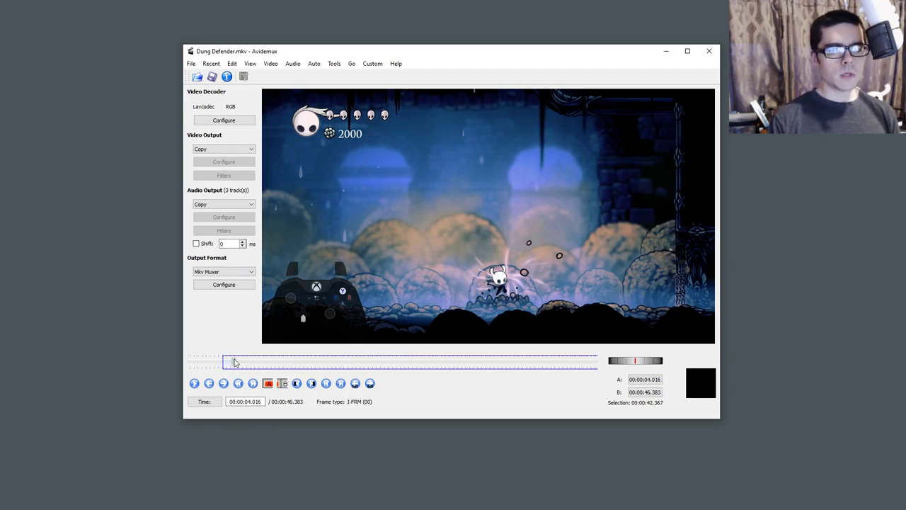
pyautogui.moveTo(227, 362); pyautogui.dragTo(473, 373)
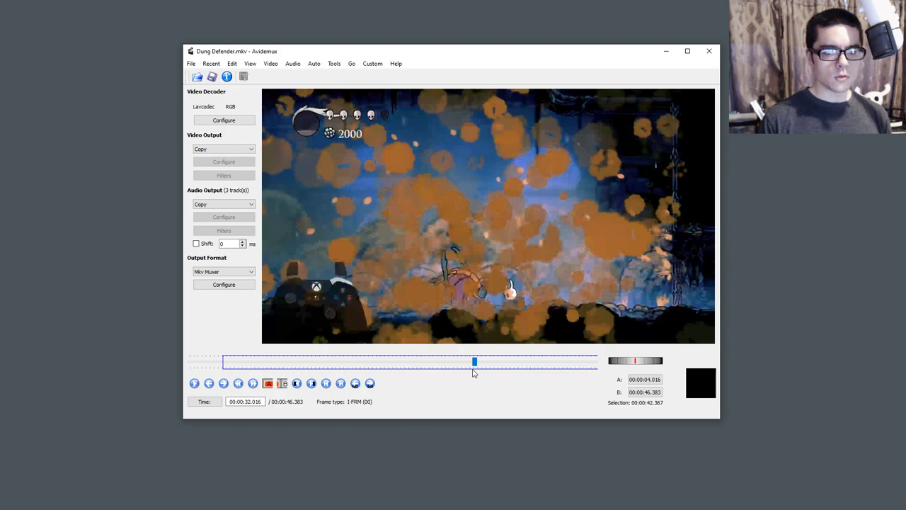
pyautogui.press(']')
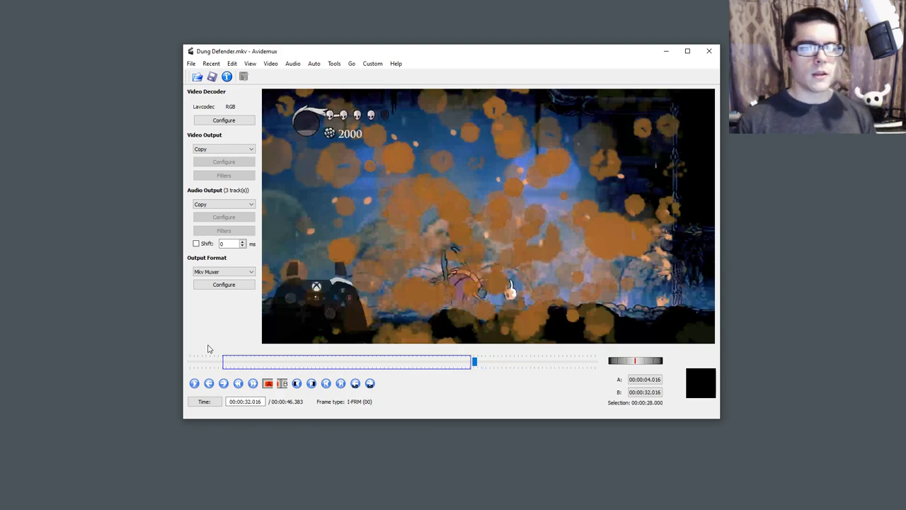
pyautogui.click(222, 364)
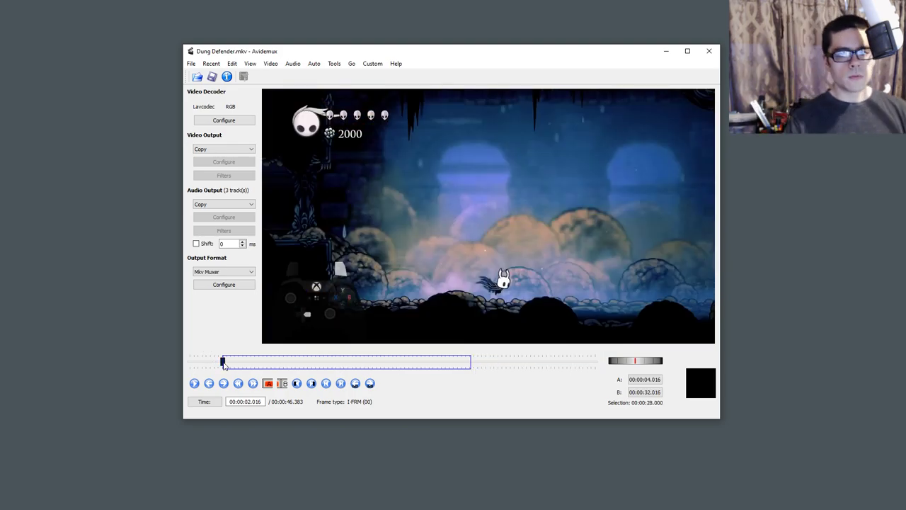
# Step: Set the output format to MP4 Muxer and save the selected part as Dung Defender in the Cropped Recordings folder
pyautogui.click(218, 271)
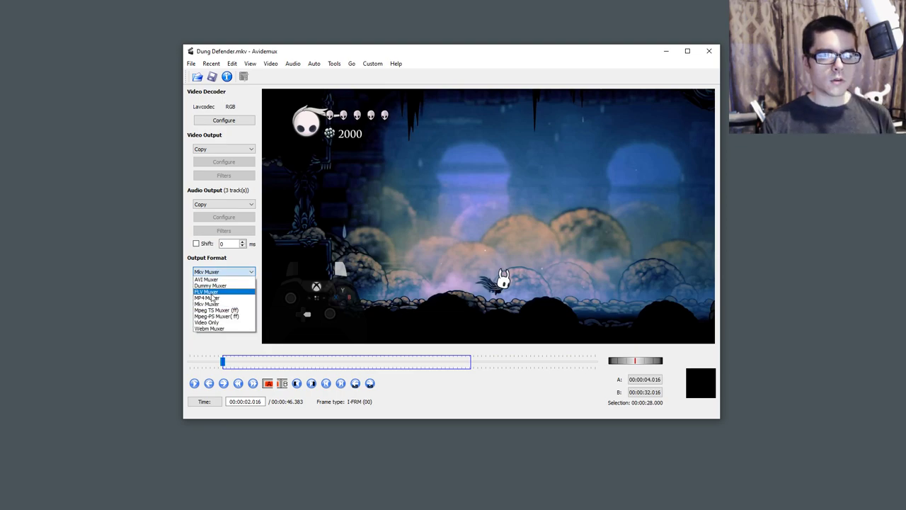
pyautogui.click(210, 297)
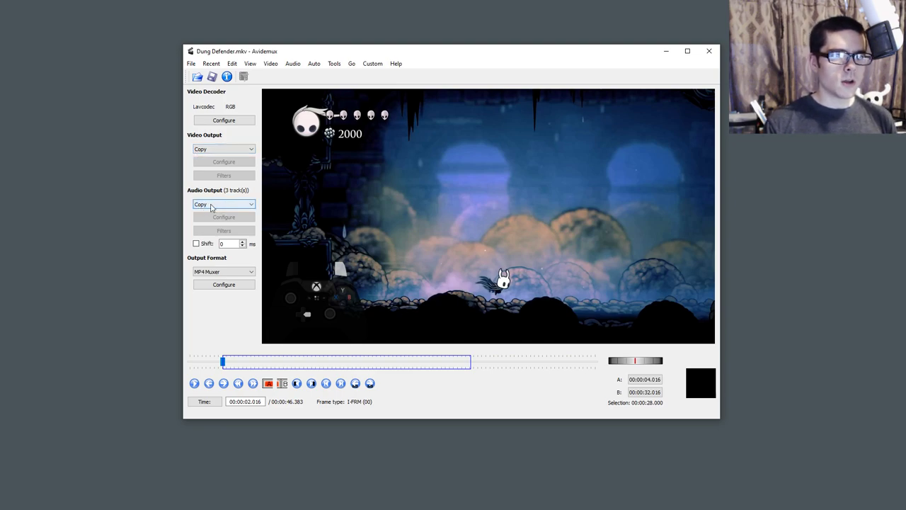
pyautogui.click(191, 63)
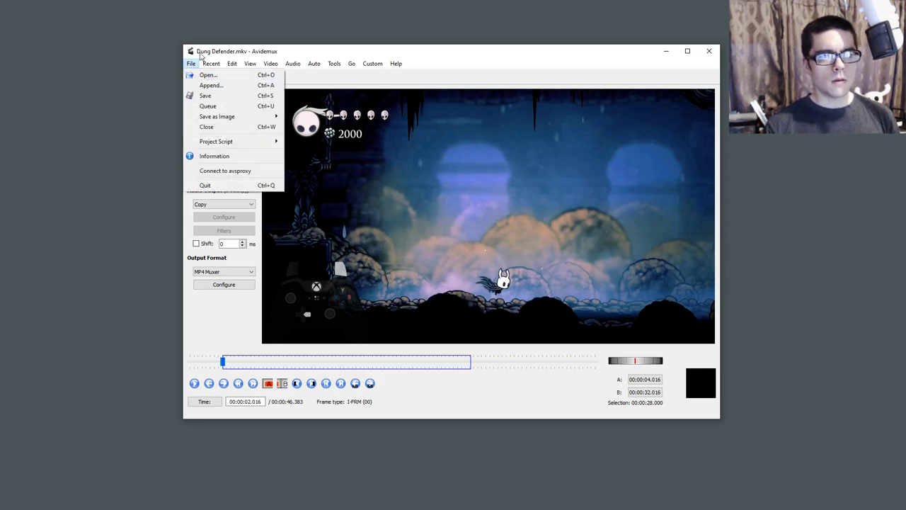
pyautogui.click(200, 55)
pyautogui.click(191, 64)
pyautogui.click(205, 95)
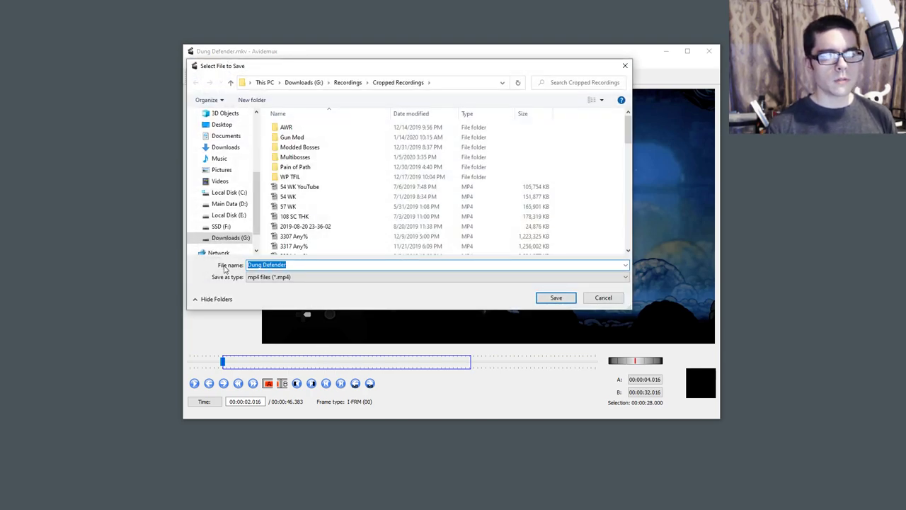
pyautogui.click(555, 297)
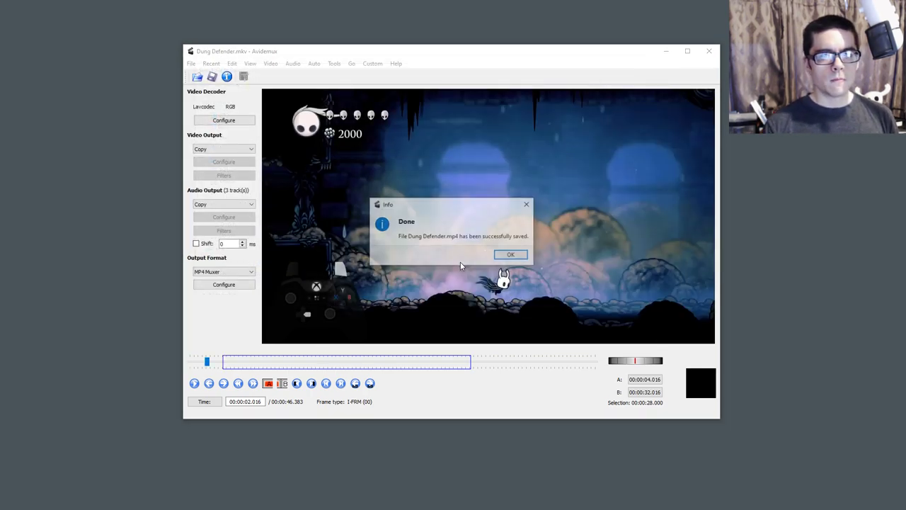
pyautogui.click(514, 256)
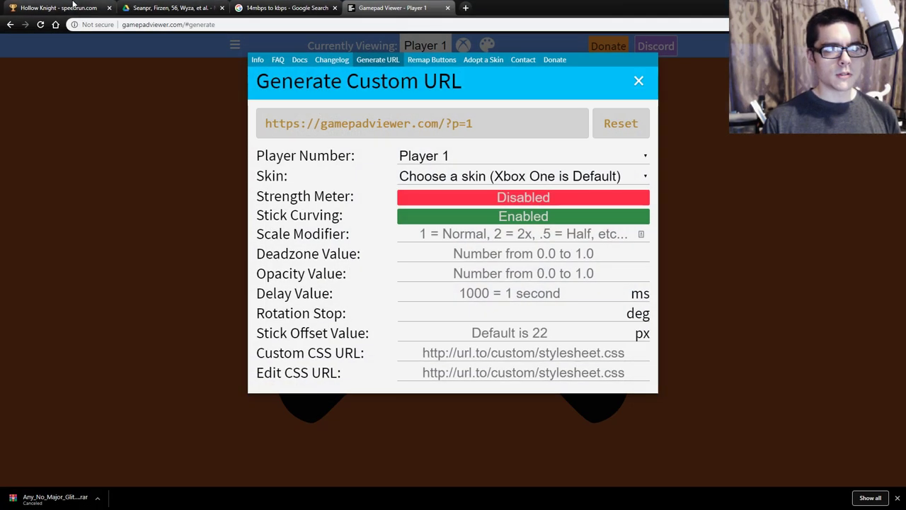
# Step: Switch to the browser and show the Hollow Knight leaderboard on speedrun.com
pyautogui.hotkey('ctrl', '1')
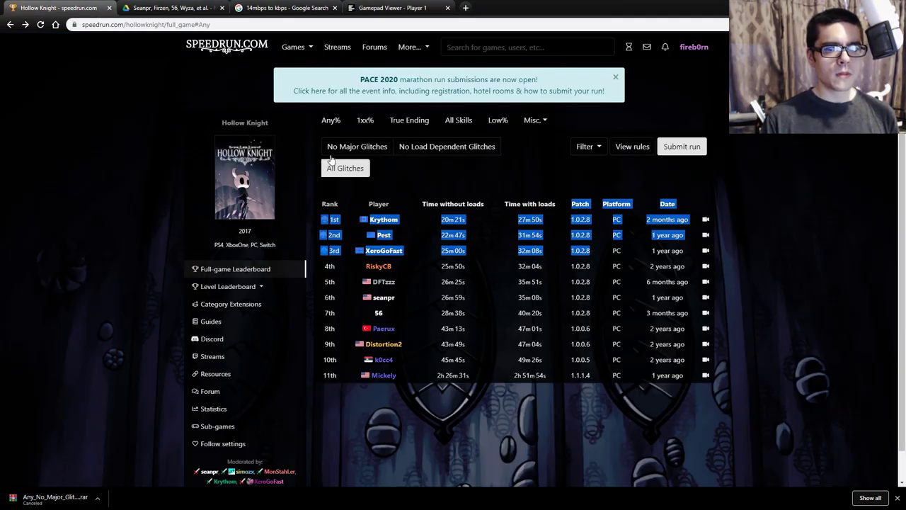